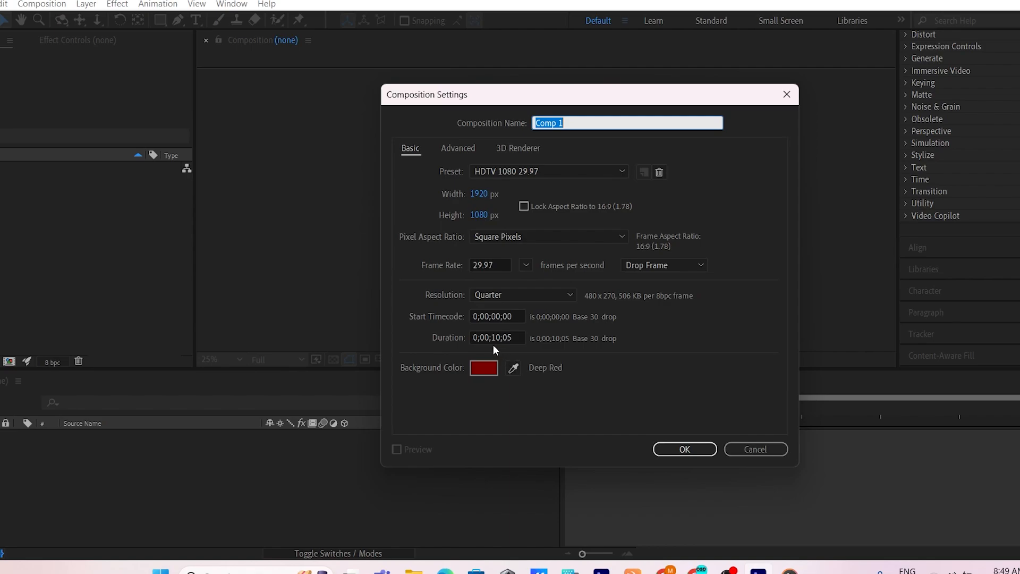
Step: Create the HDTV 1080 29.97 composition Comp 1 with a white background color
left_click(484, 372)
mouse_move(690, 456)
left_mouse_down()
mouse_move(658, 380)
mouse_move(636, 475)
mouse_move(713, 397)
mouse_move(608, 355)
mouse_move(701, 365)
mouse_move(608, 351)
left_mouse_up()
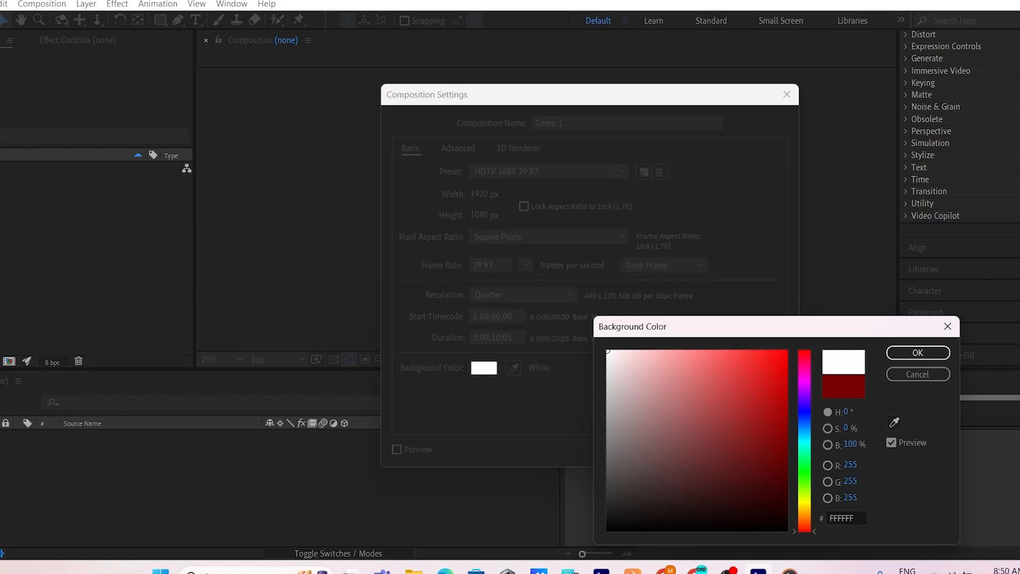
left_click(930, 352)
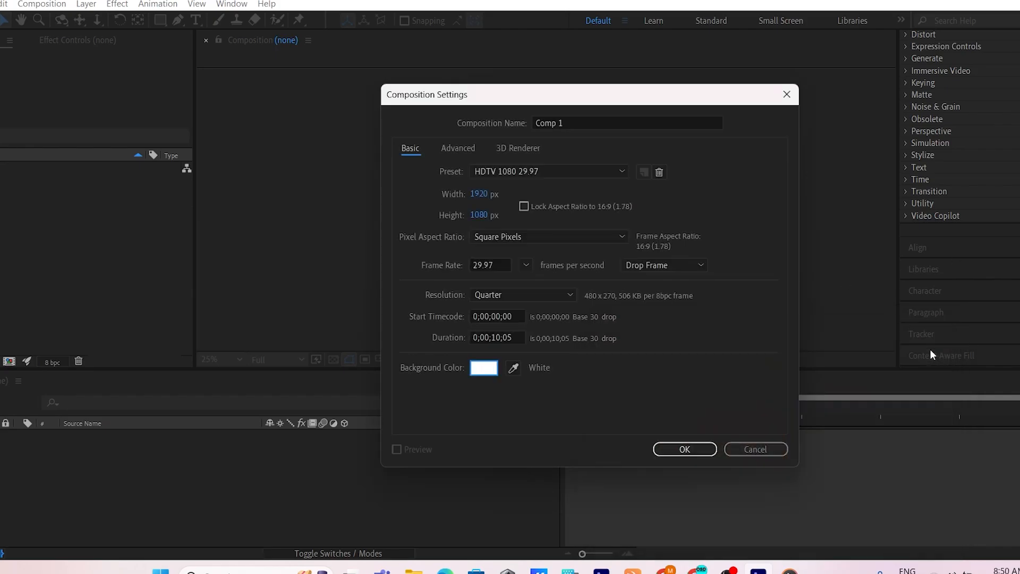
left_click(685, 449)
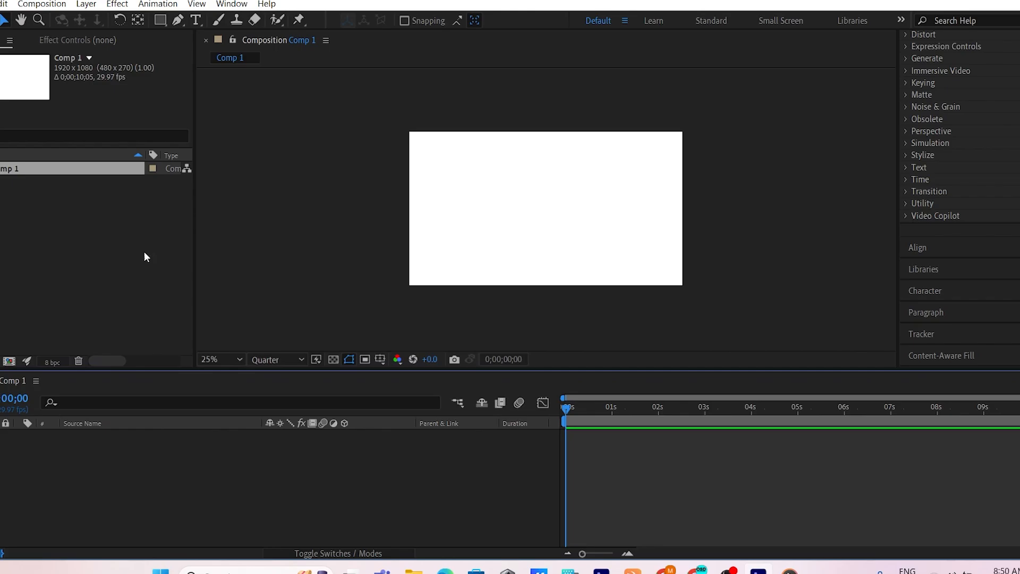
Step: Import water-3519937_960_720.jpg from the JAM folder into the project as footage
left_click(110, 256)
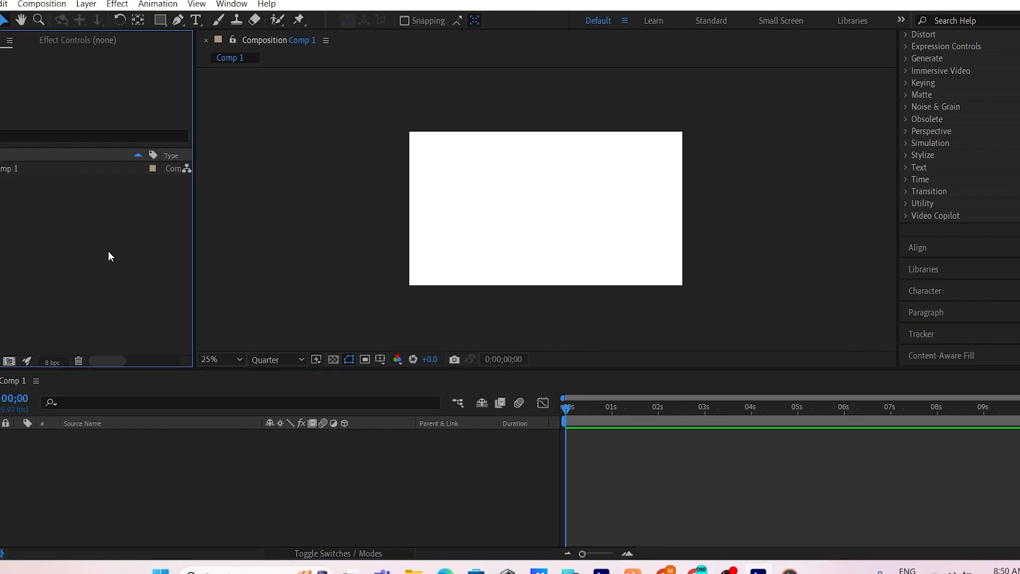
double_click(108, 256)
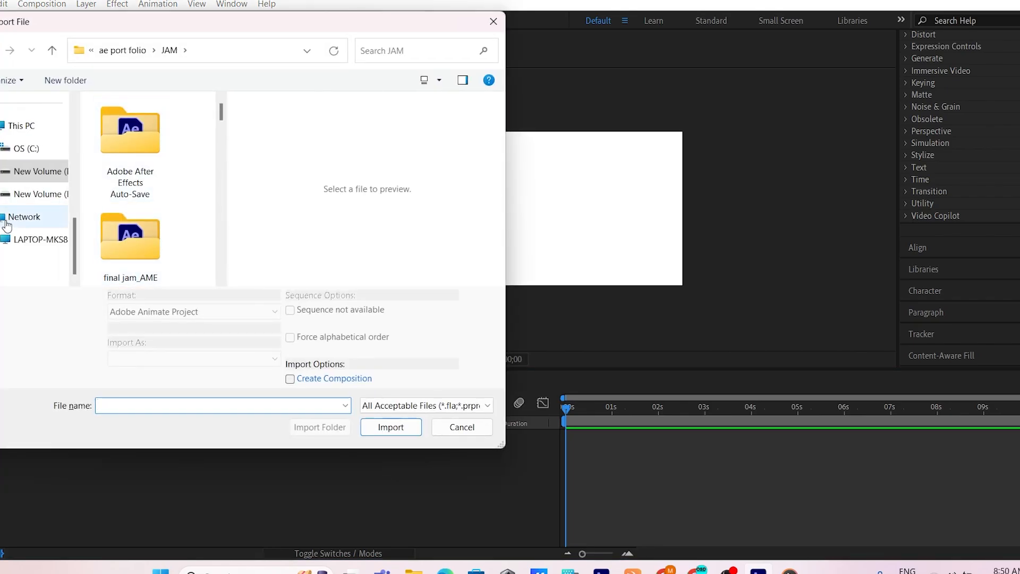
scroll(130, 223, "down", 8)
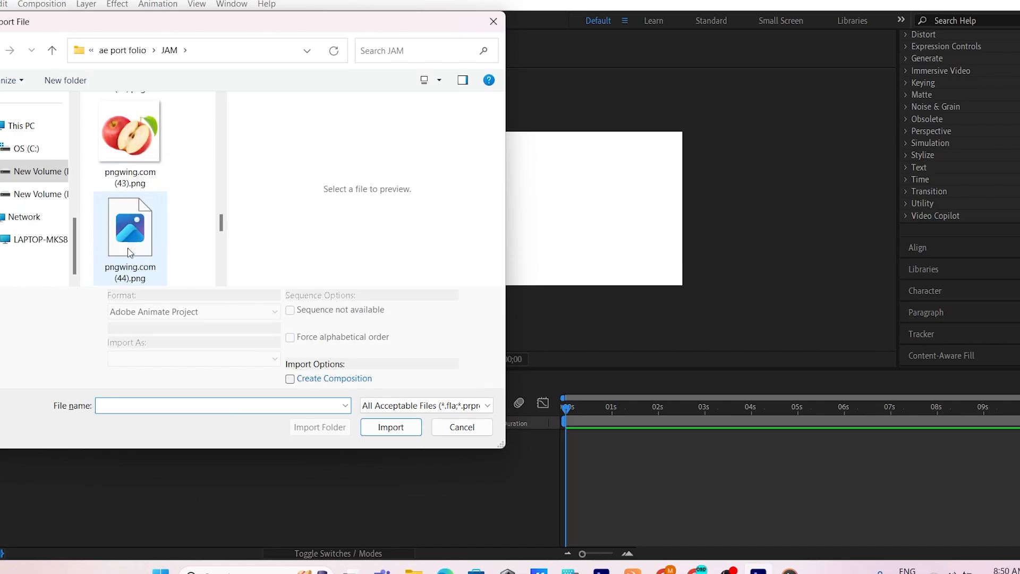
scroll(130, 250, "down", 3)
left_click(129, 153)
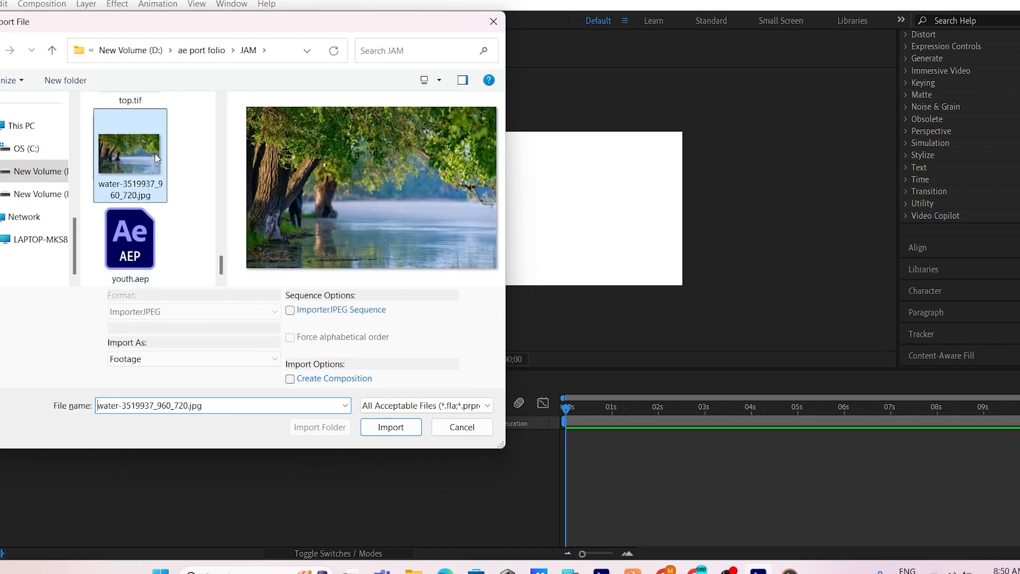
left_click(390, 431)
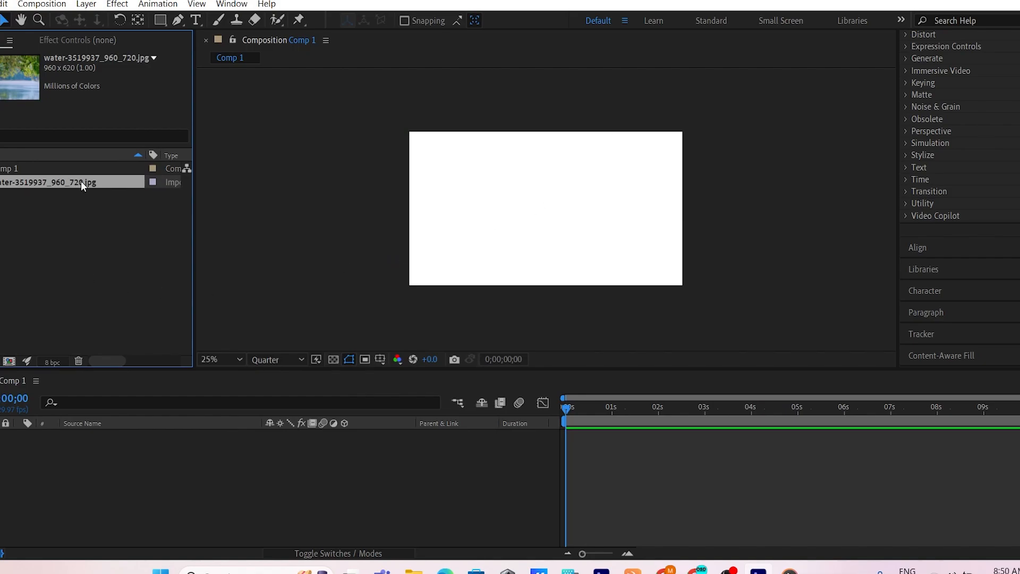
Step: Add the water image to Comp 1 and scale it to 204% so it fills the frame
left_click_drag(81, 183, 79, 447)
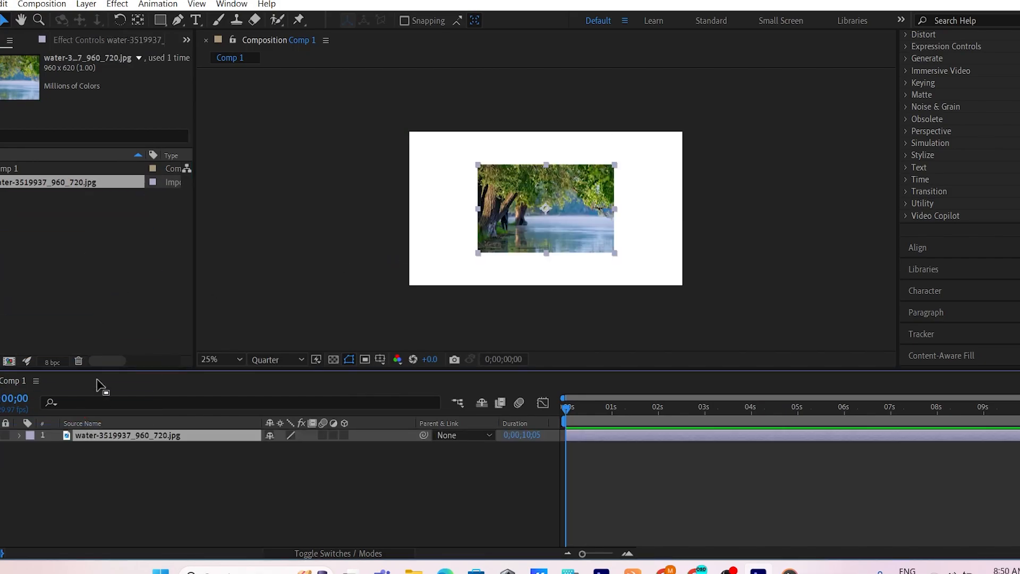
key("s")
left_click_drag(288, 452, 356, 445)
Step: Import the wooden plank image pngwing.com (85).png from the Downloads folder
left_click(108, 284)
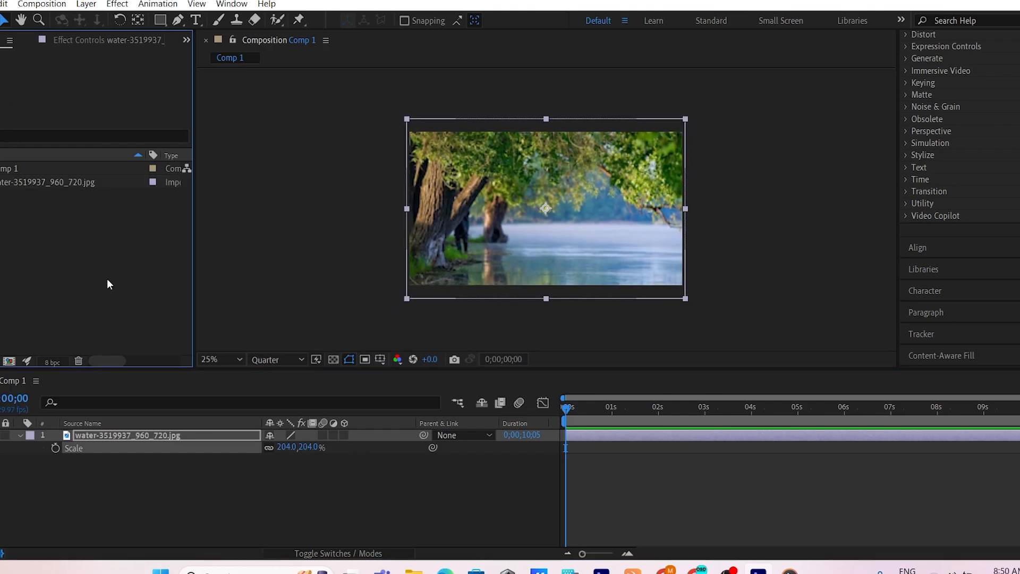
double_click(108, 284)
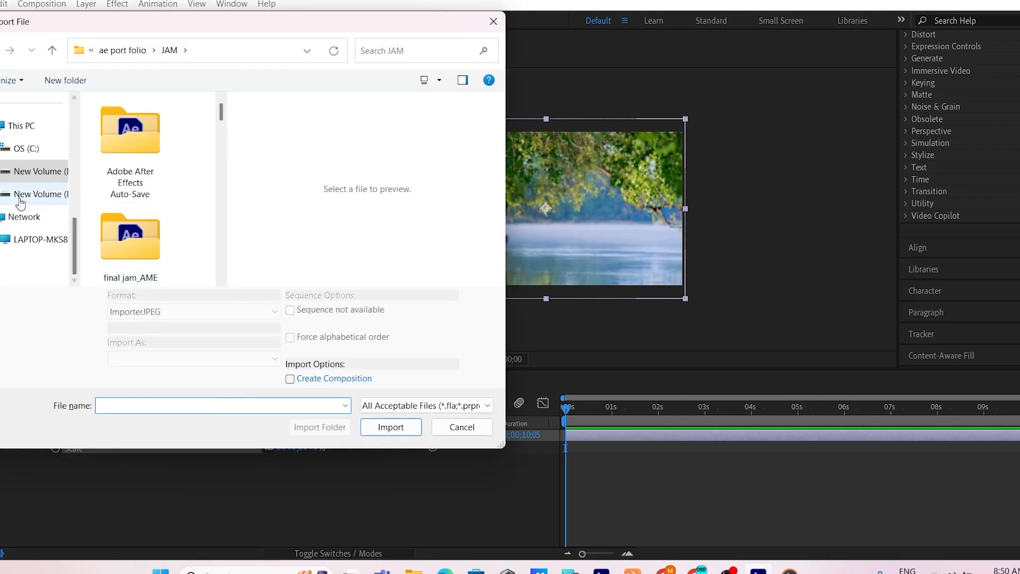
left_click(29, 222)
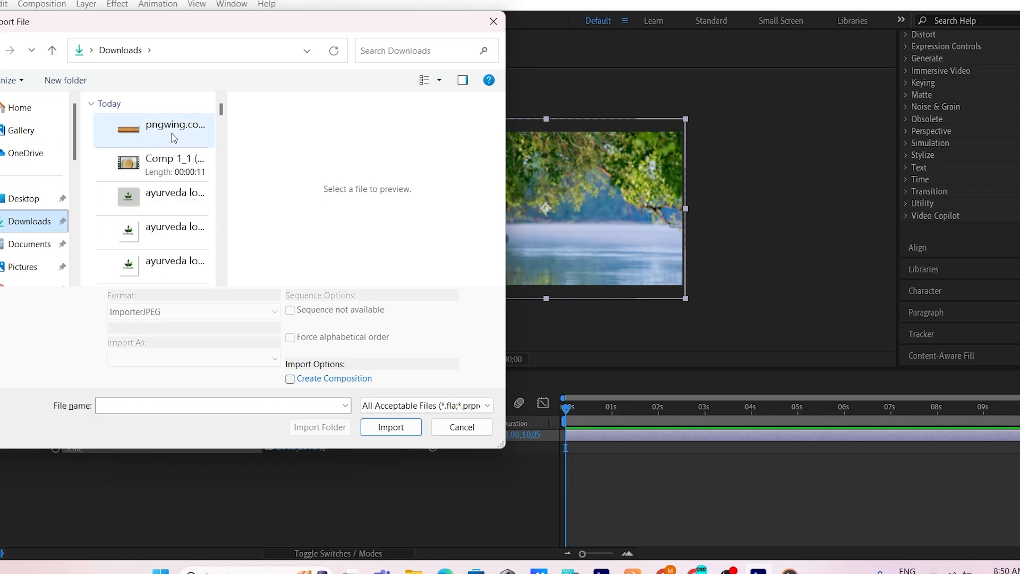
left_click(171, 133)
left_click(392, 416)
Step: Place pngwing.com (85).png above the water image in Comp 1, scaled to 199% along the bottom edge of the frame
left_click_drag(11, 186, 96, 429)
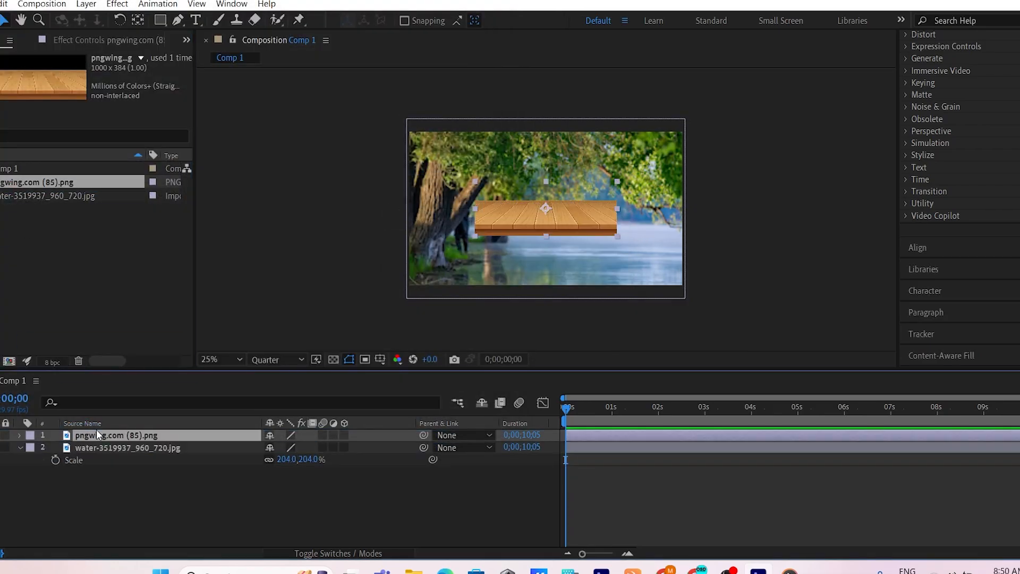
key("s")
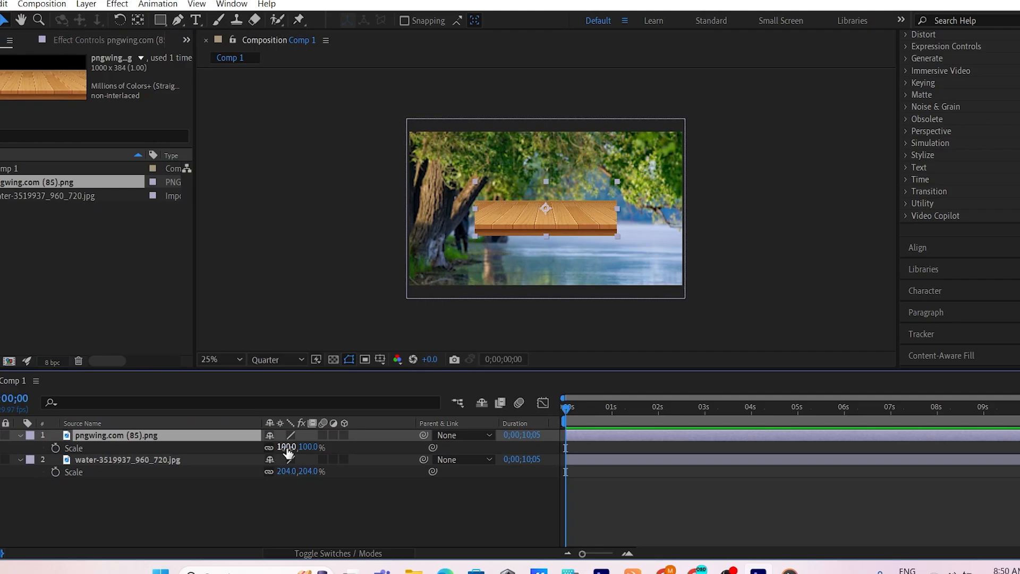
left_click_drag(286, 447, 339, 446)
left_click_drag(541, 224, 536, 270)
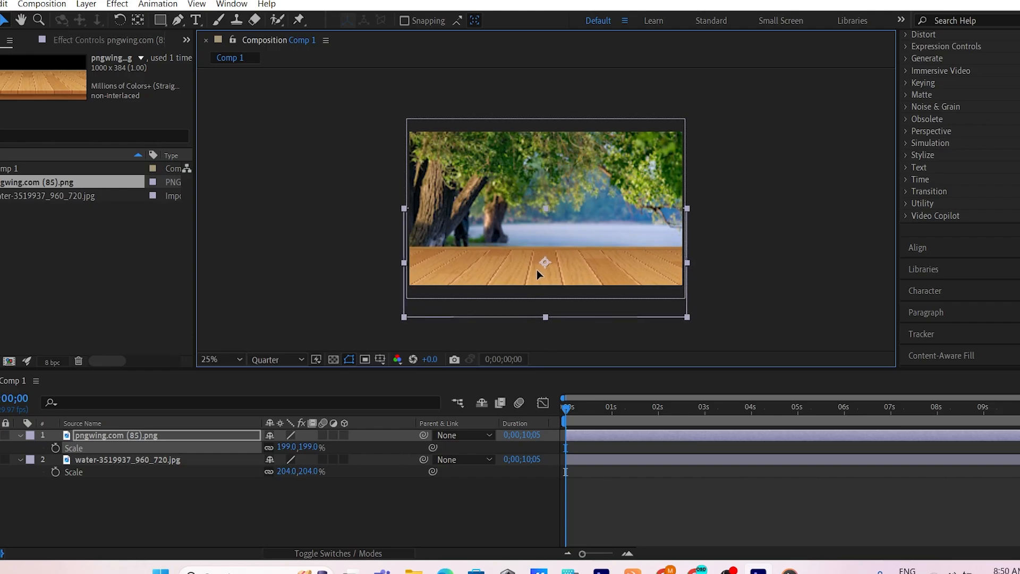
left_click(803, 298)
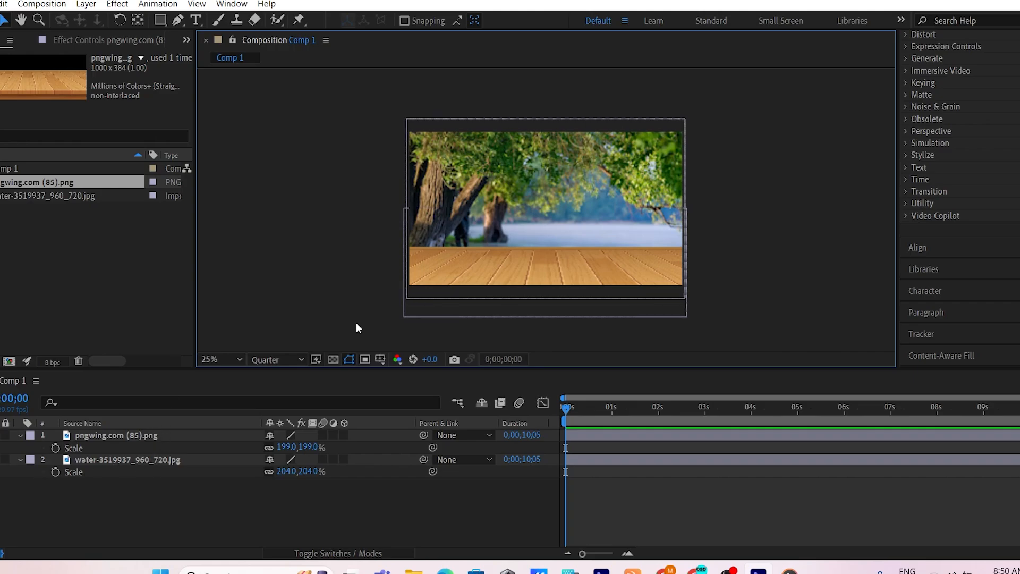
Step: Turn both the wooden plank and water image layers into 3D layers
left_click(343, 435)
left_click(344, 519)
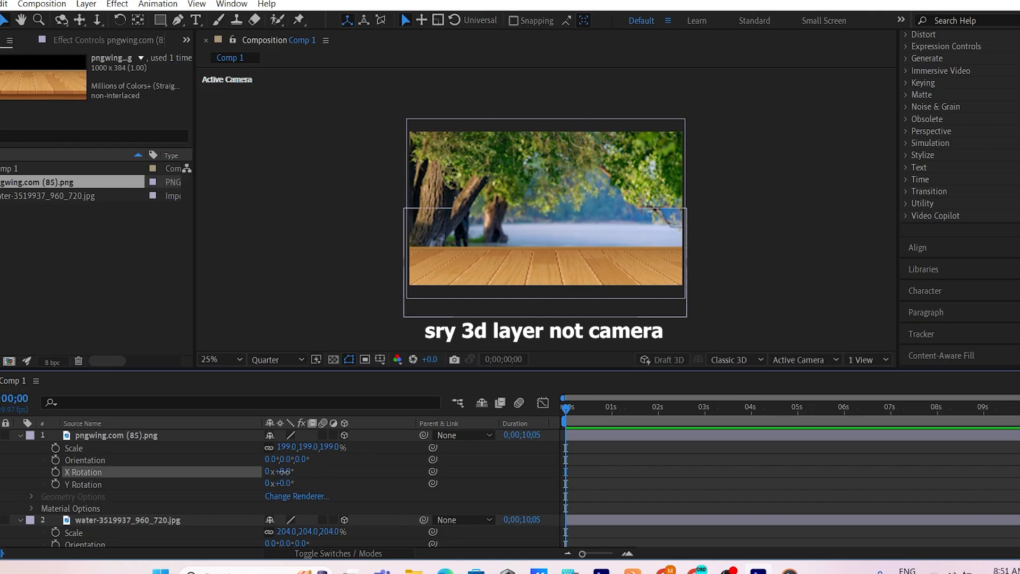
Step: Try an X Rotation of 1x+78° on the wooden plank layer and undo it
left_click_drag(280, 471, 533, 412)
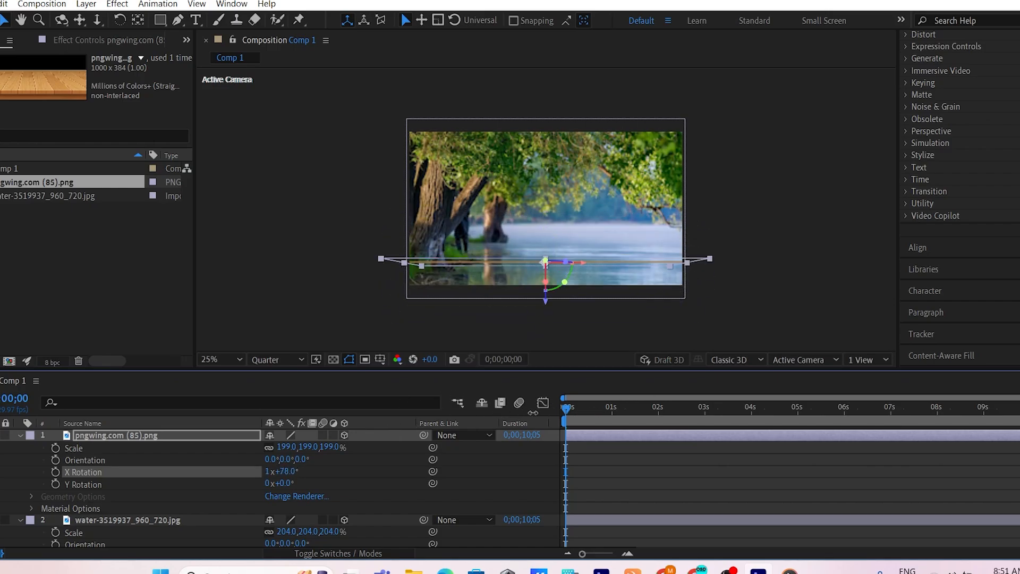
key("ctrl+z")
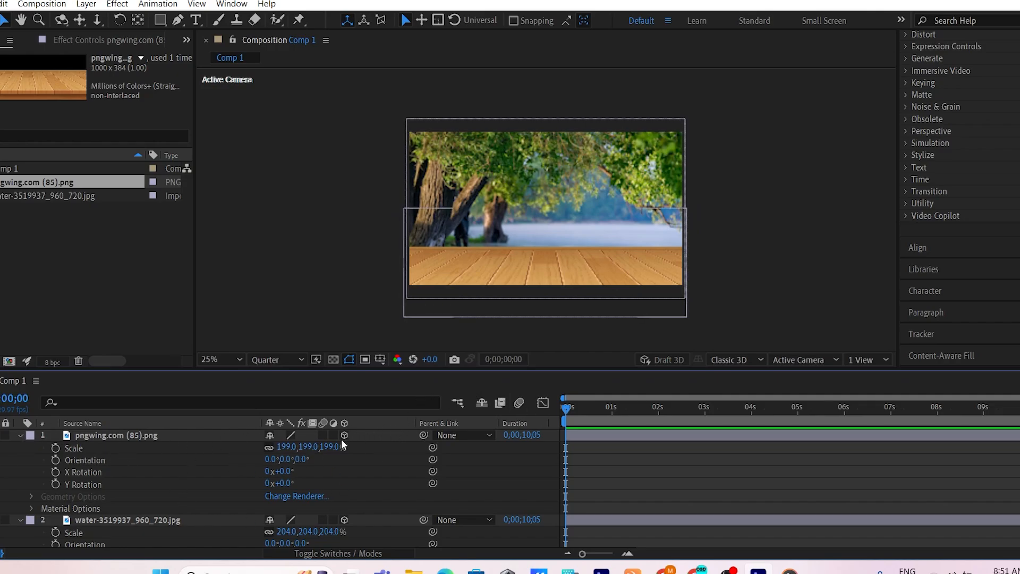
Step: Collapse the expanded properties of both layers in the timeline
left_click(174, 435)
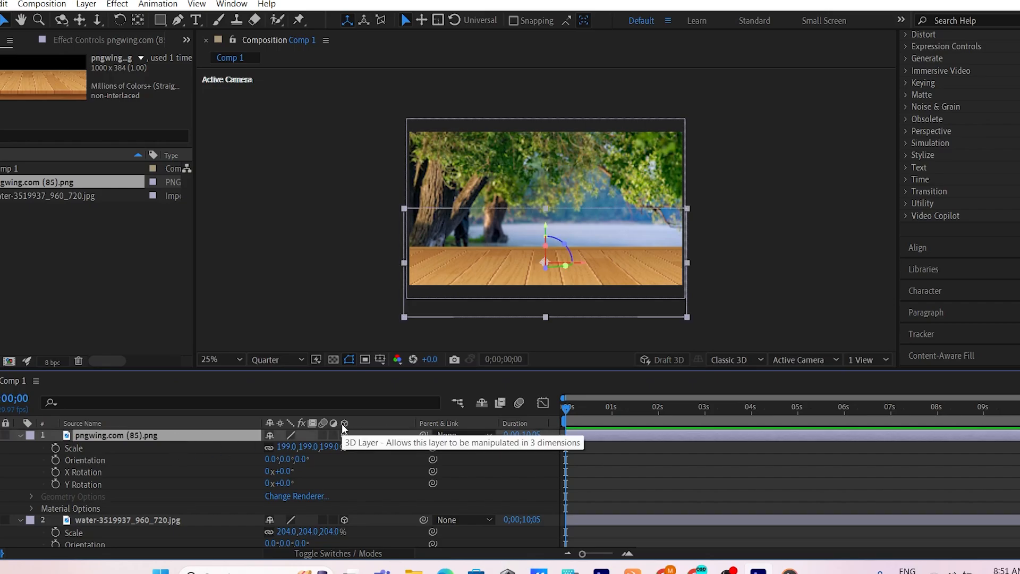
left_click(19, 437)
left_click(19, 448)
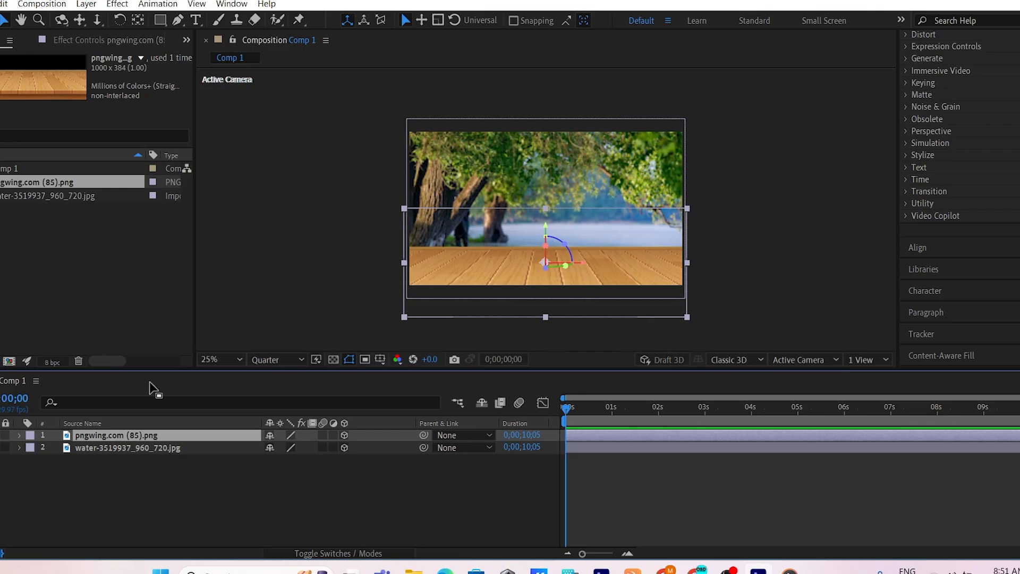
left_click(190, 525)
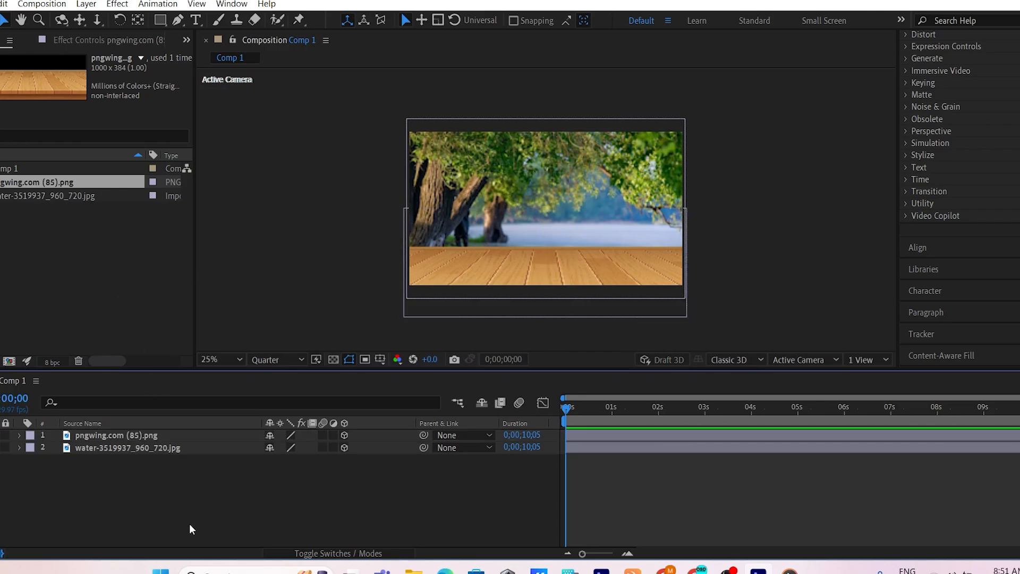
Step: Select the wooden plank layer and switch the composition's 3D view to Top
left_click(181, 435)
left_click(177, 449)
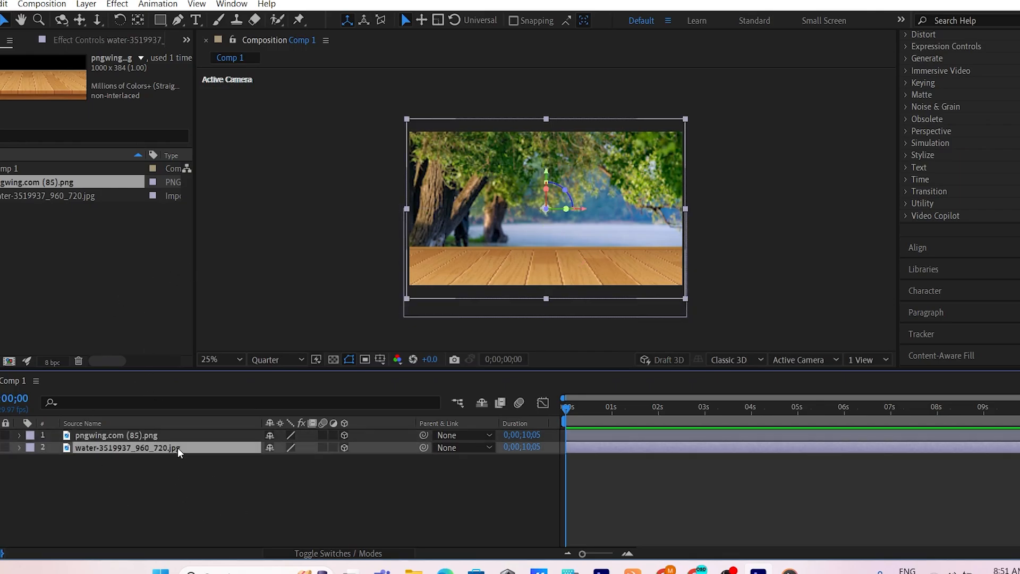
left_click(175, 436)
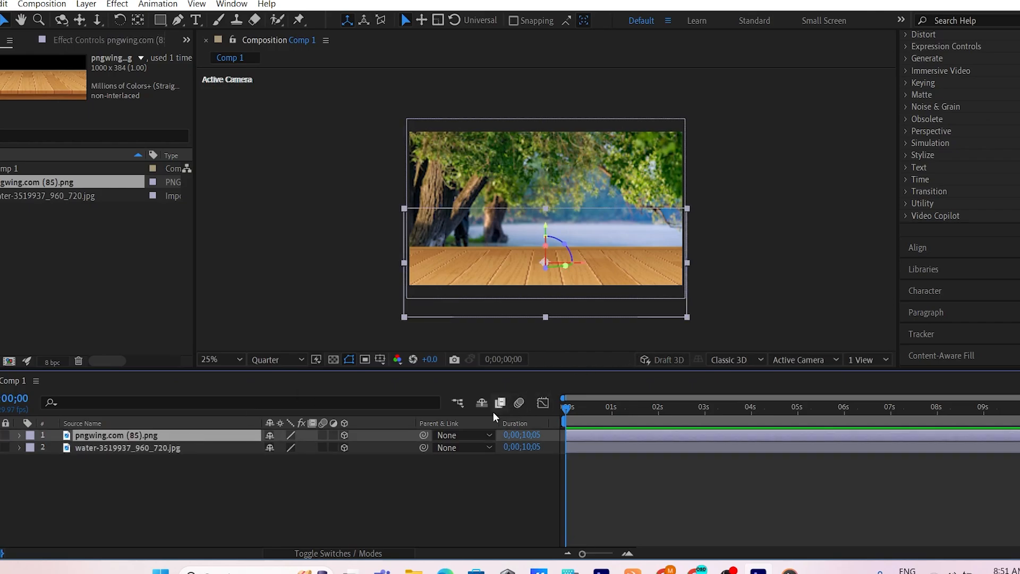
left_click(790, 362)
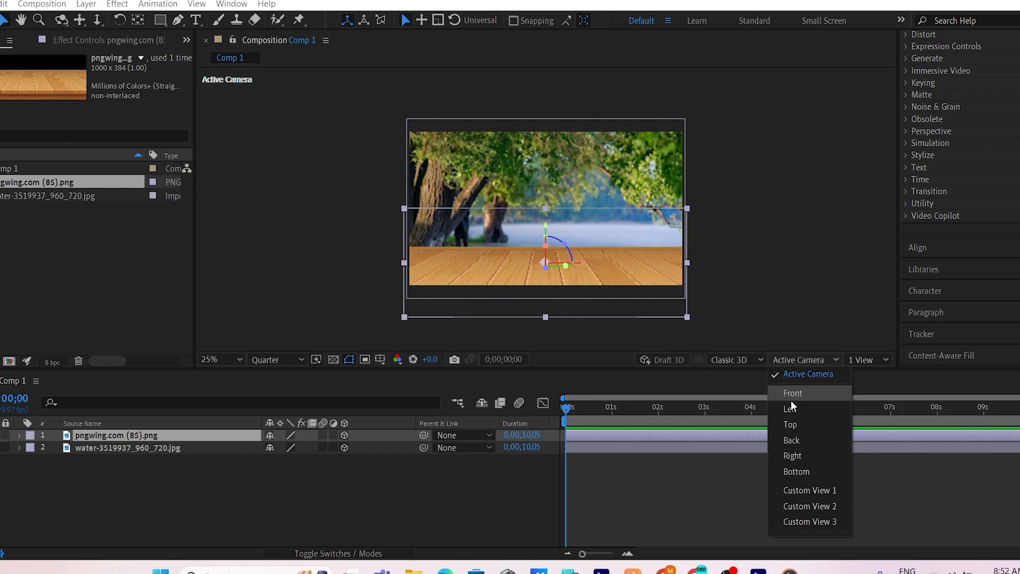
left_click(792, 424)
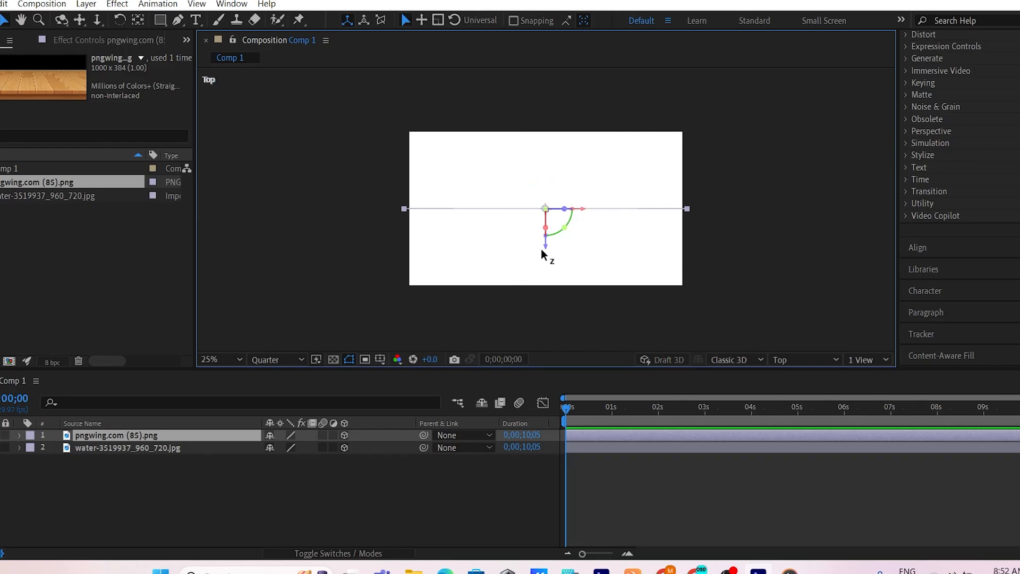
Step: Rename the water image layer back and the wooden plank layer wood
left_click(90, 449)
key("Return")
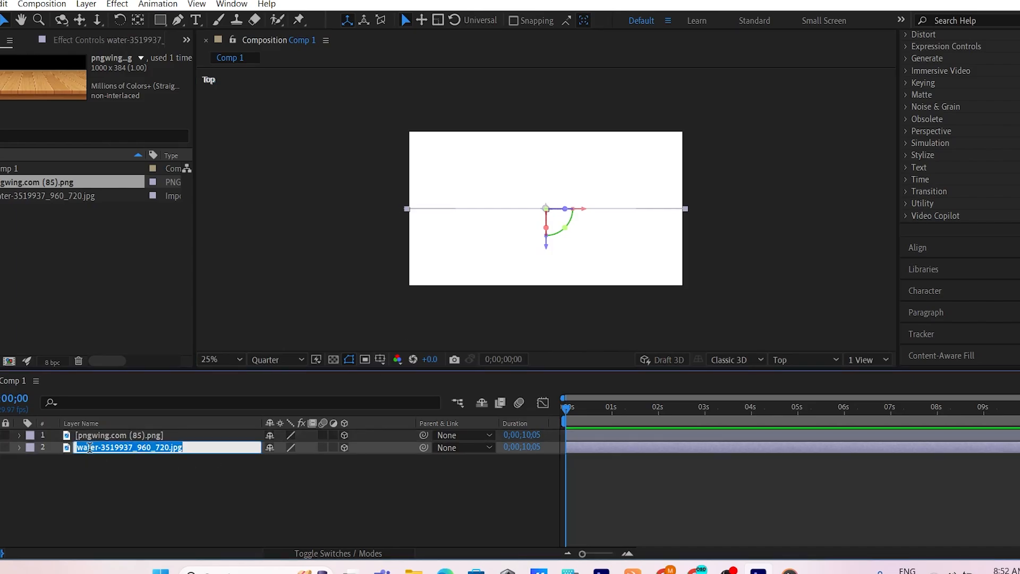
type("back")
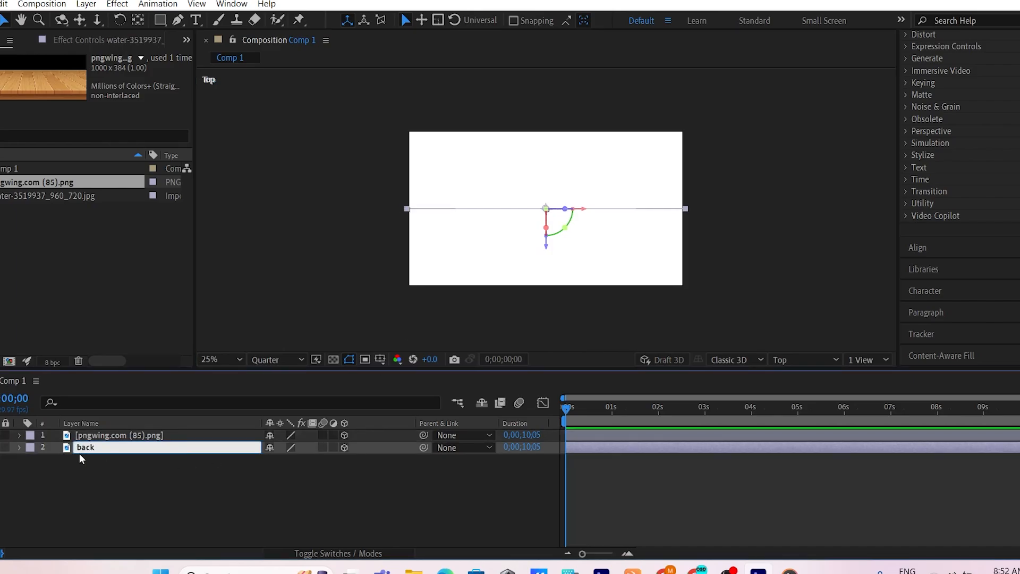
left_click(93, 437)
key("Return")
type("wood")
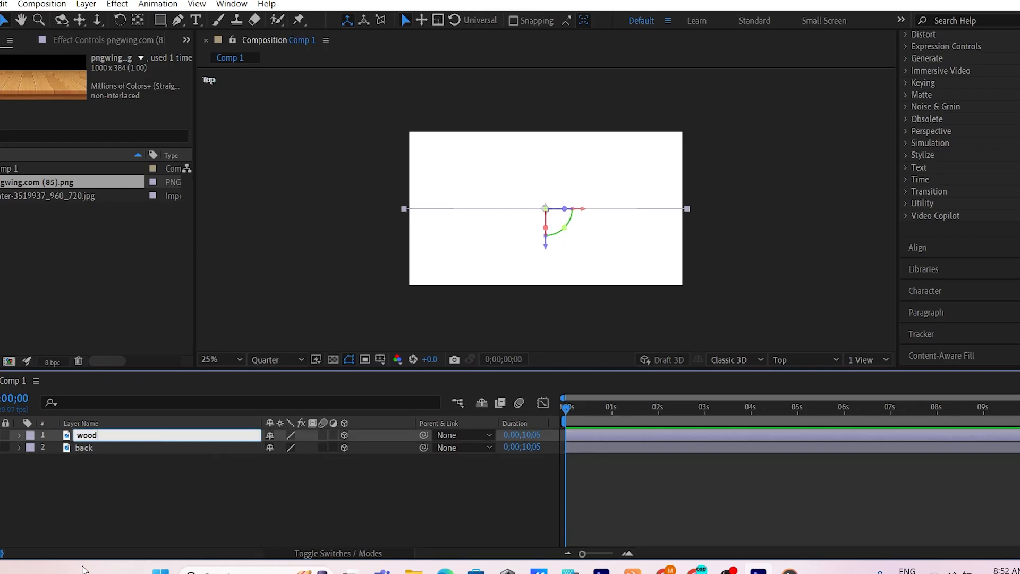
key("Return")
Step: Separate the layers along Z, back to the far edge and wood to the near edge of the frame, and return to Active Camera
left_click(132, 453)
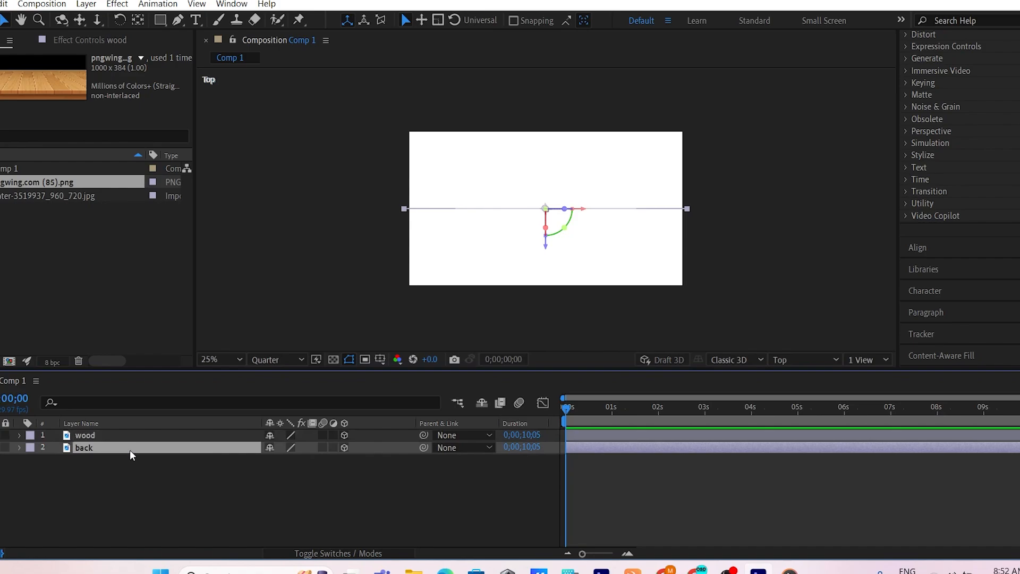
left_click_drag(548, 248, 553, 176)
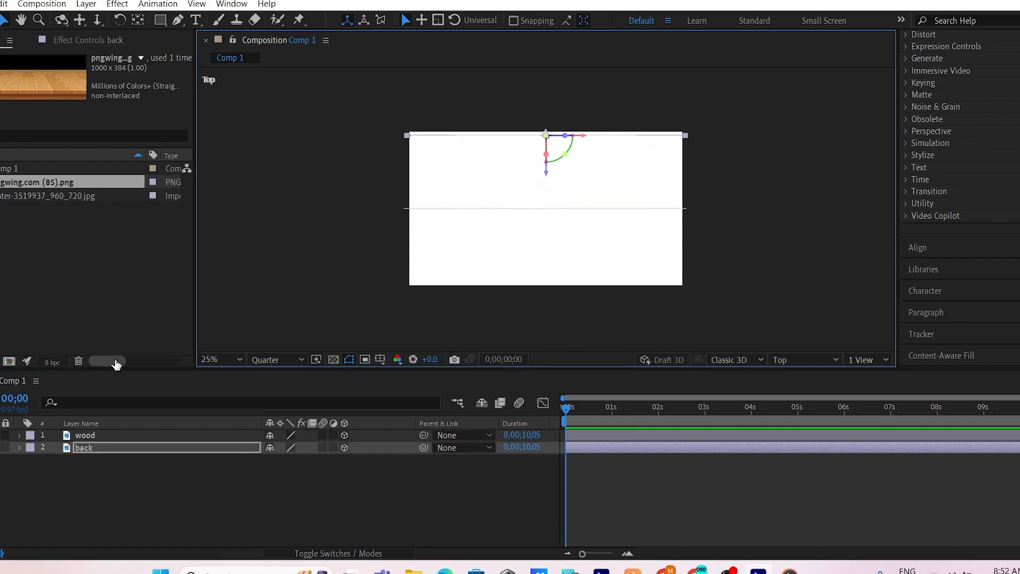
left_click(99, 436)
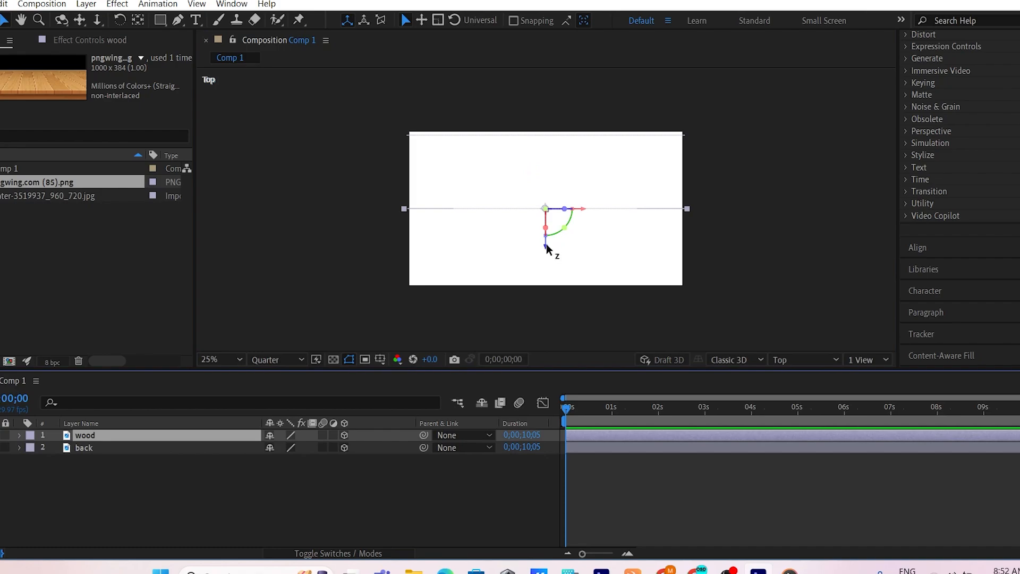
left_click_drag(548, 248, 548, 321)
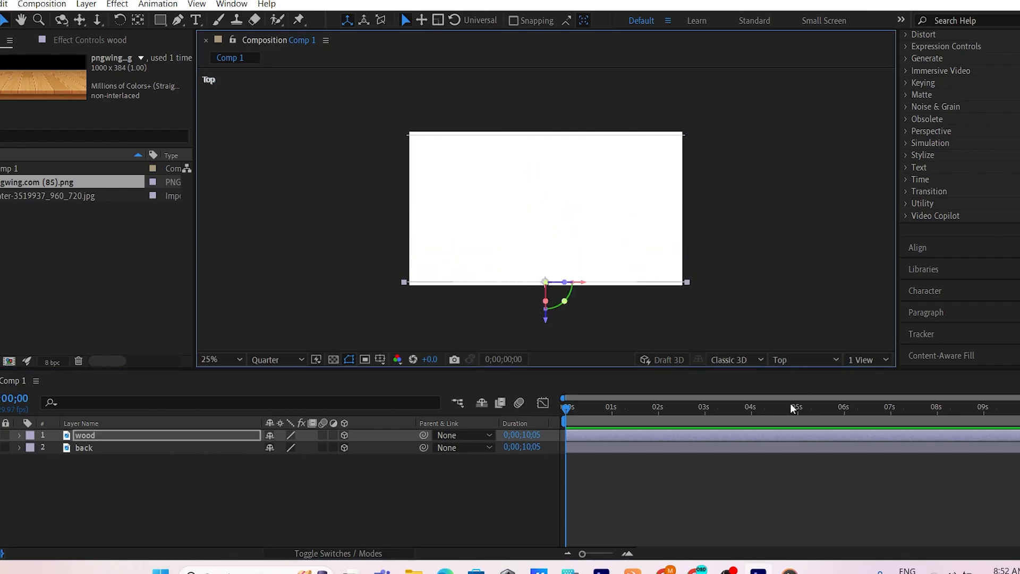
left_click(778, 360)
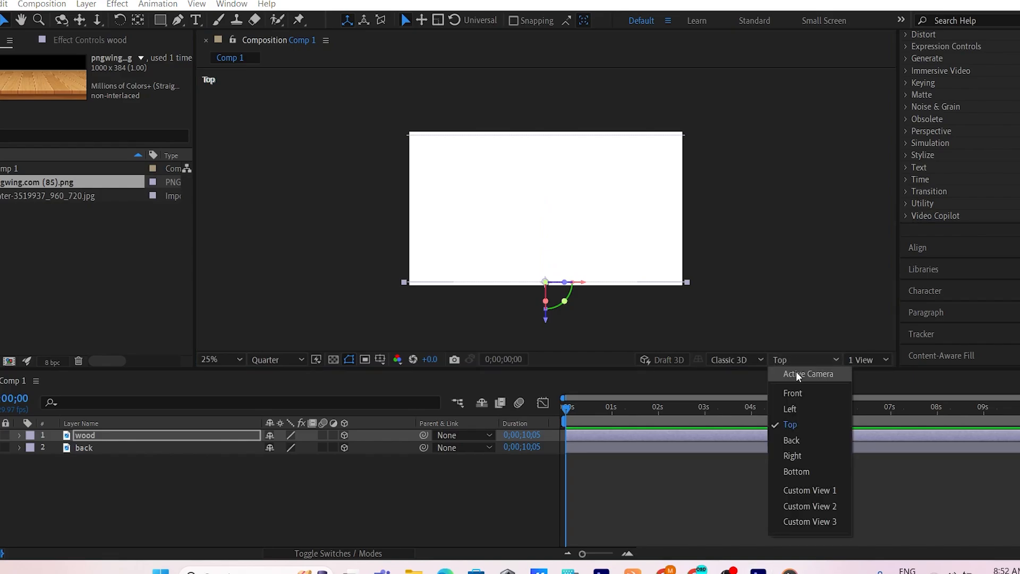
left_click(799, 375)
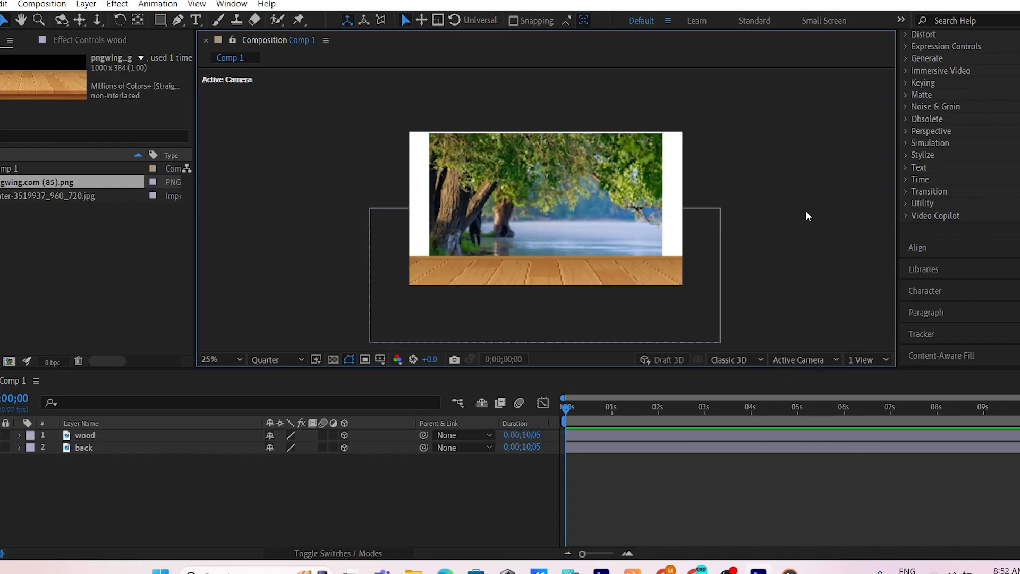
Step: Scale the back layer up to 246% so the lake image covers the full frame width
left_click(521, 183)
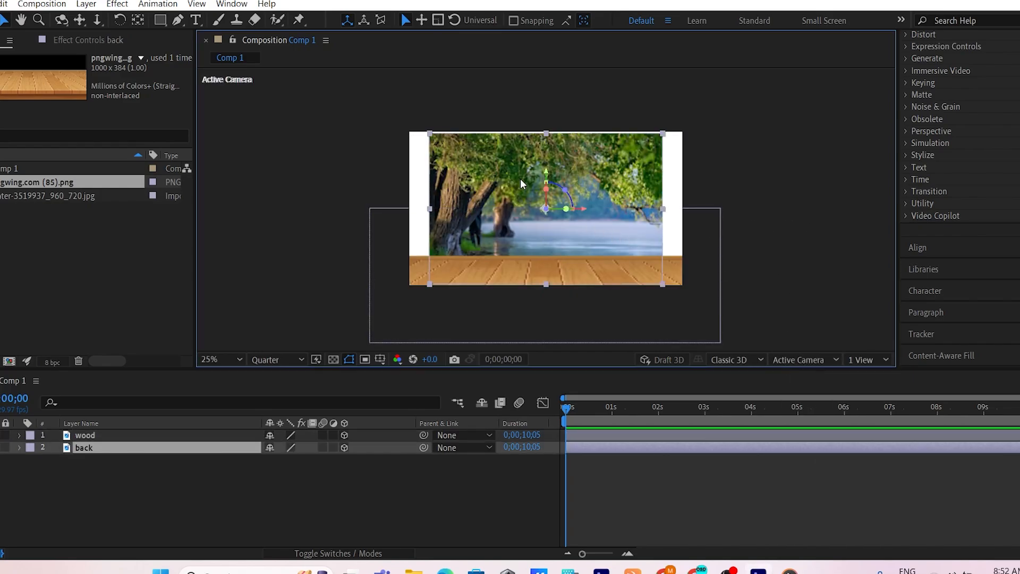
key("s")
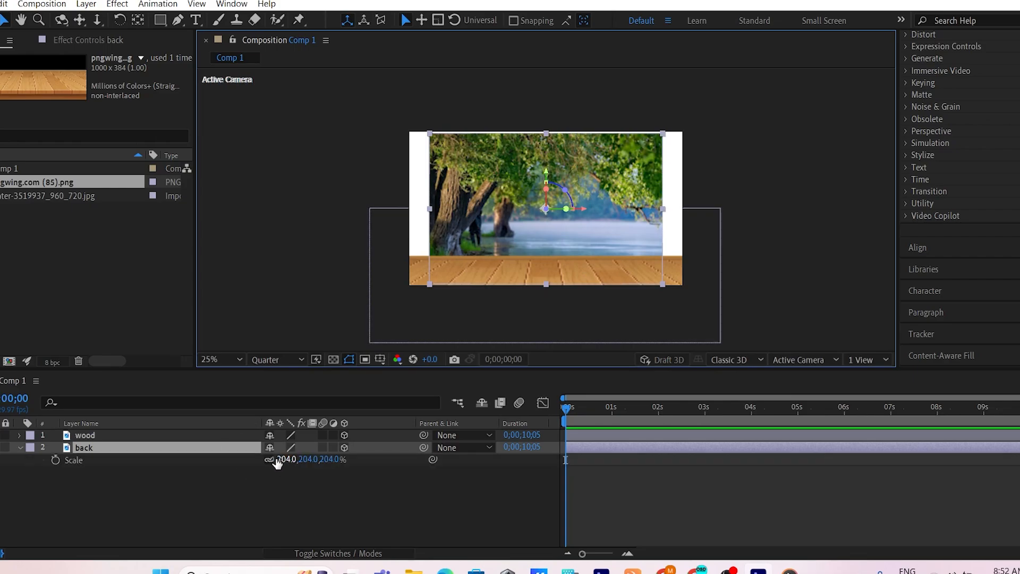
left_click(472, 187)
left_click_drag(285, 461, 322, 459)
left_click(296, 292)
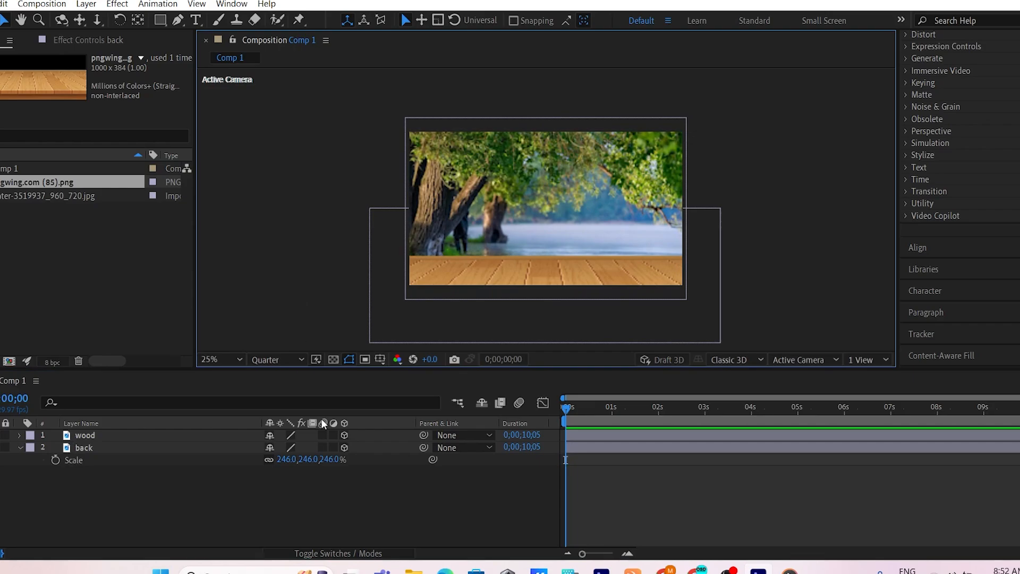
Step: Apply the Gaussian Blur effect to the back layer and set its Blurriness to 56.6
left_click(460, 234)
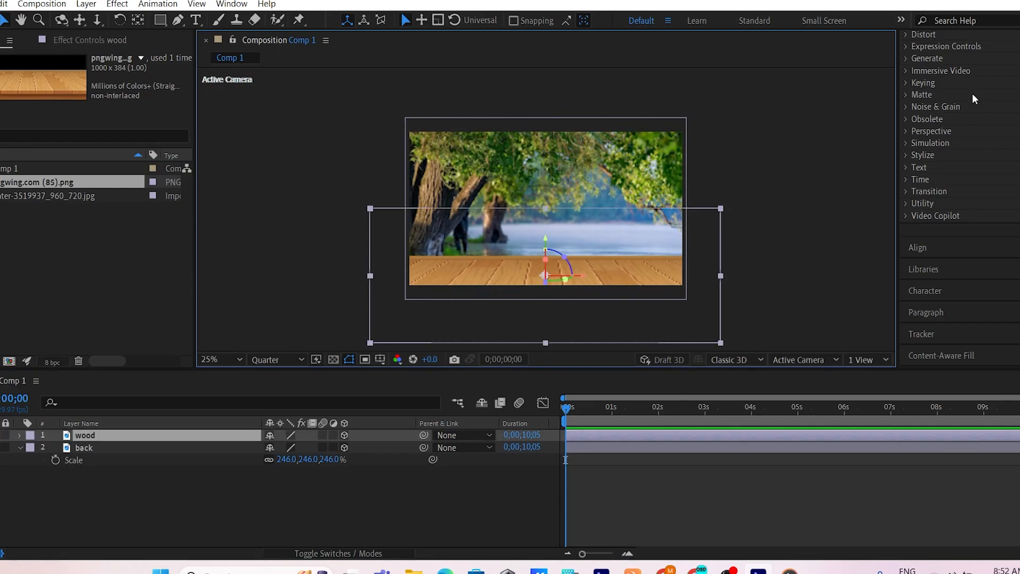
scroll(975, 99, "up", 5)
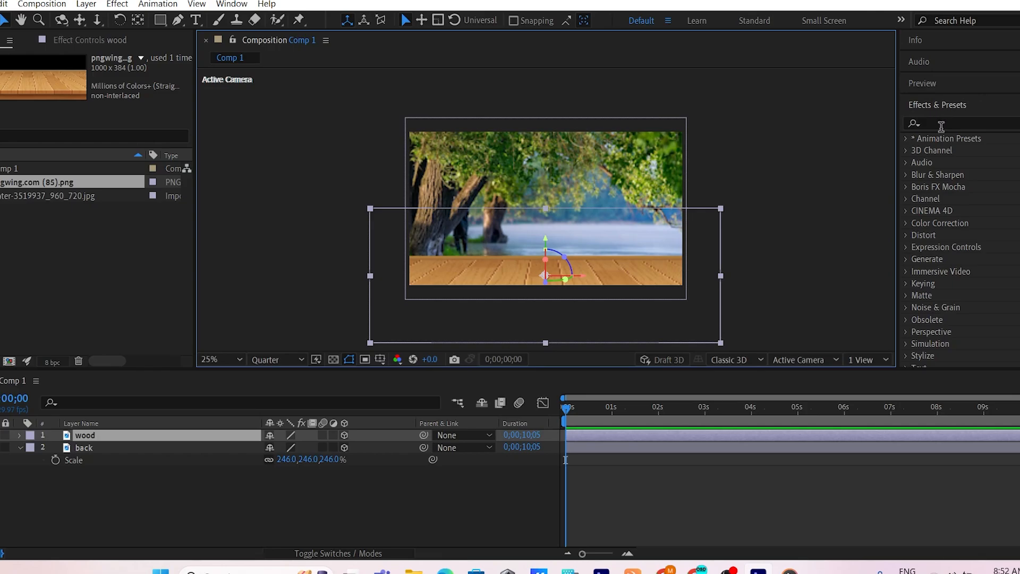
left_click(941, 125)
key("g")
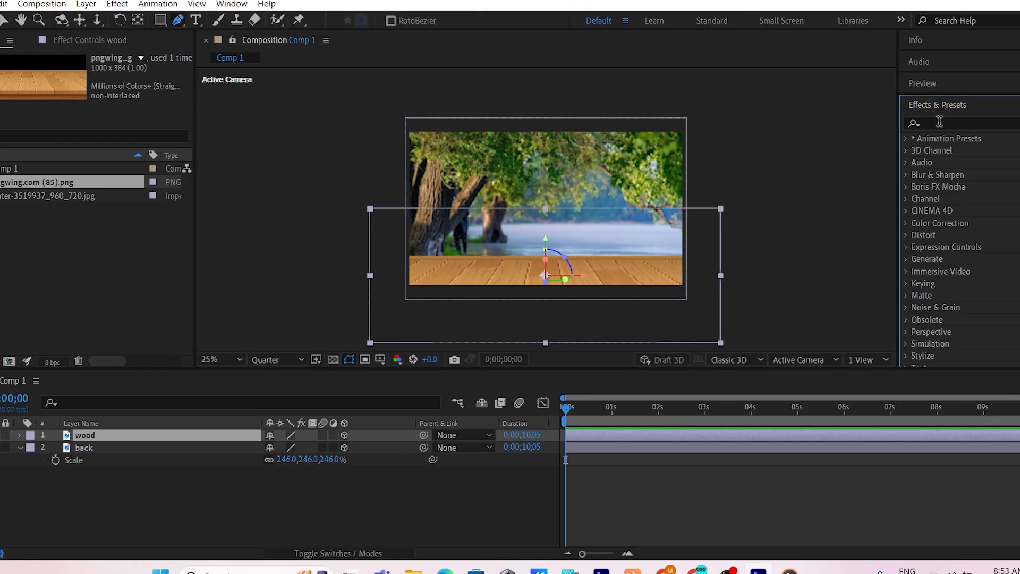
left_click(940, 122)
type("gau")
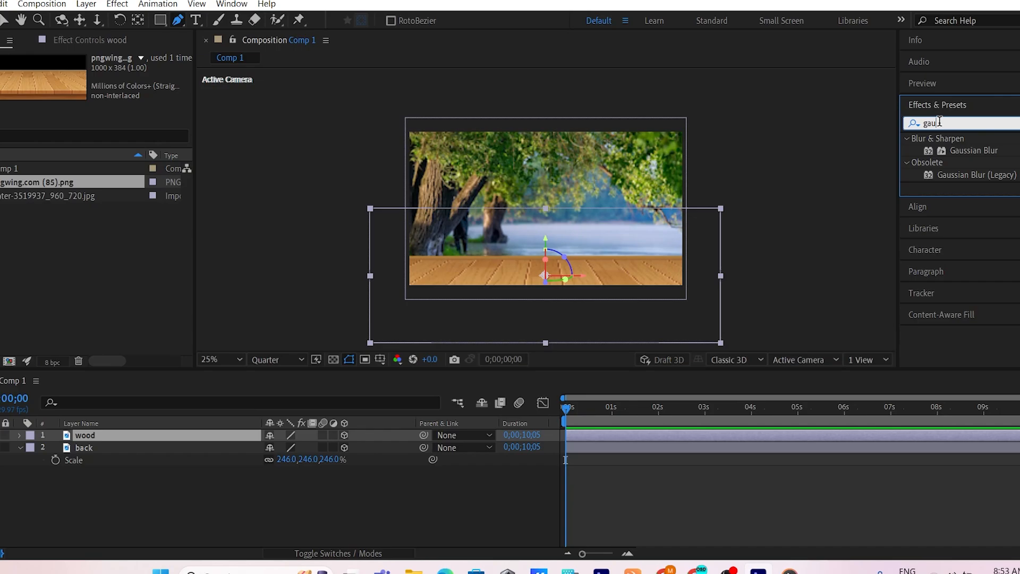
left_click_drag(972, 150, 648, 447)
key("v")
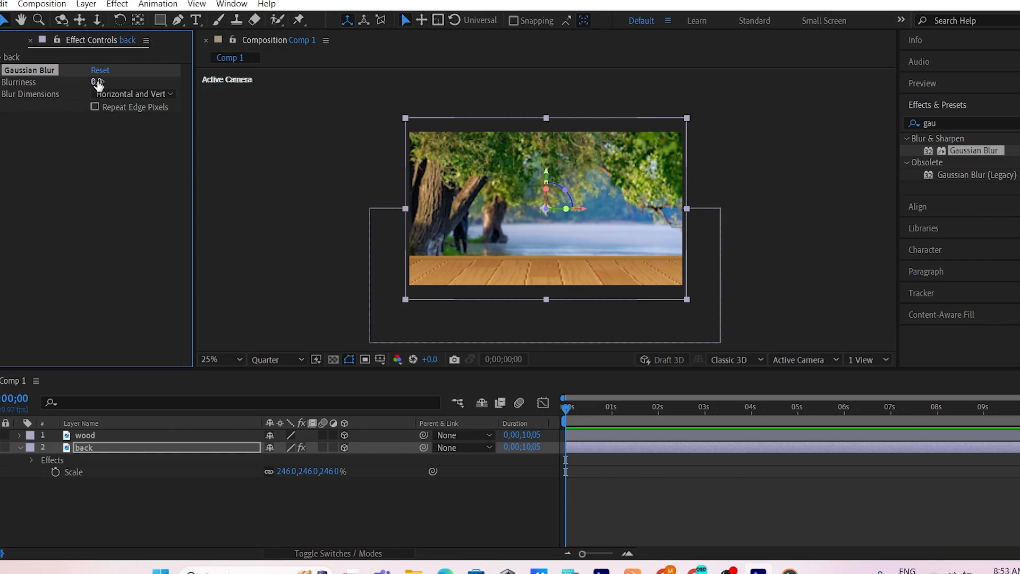
left_click_drag(102, 88, 474, 45)
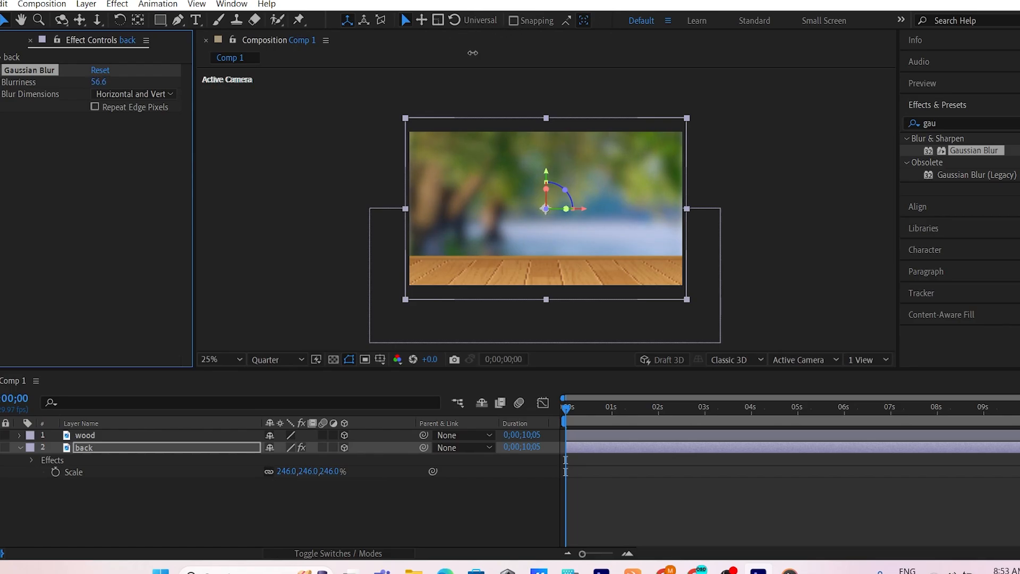
left_click(309, 240)
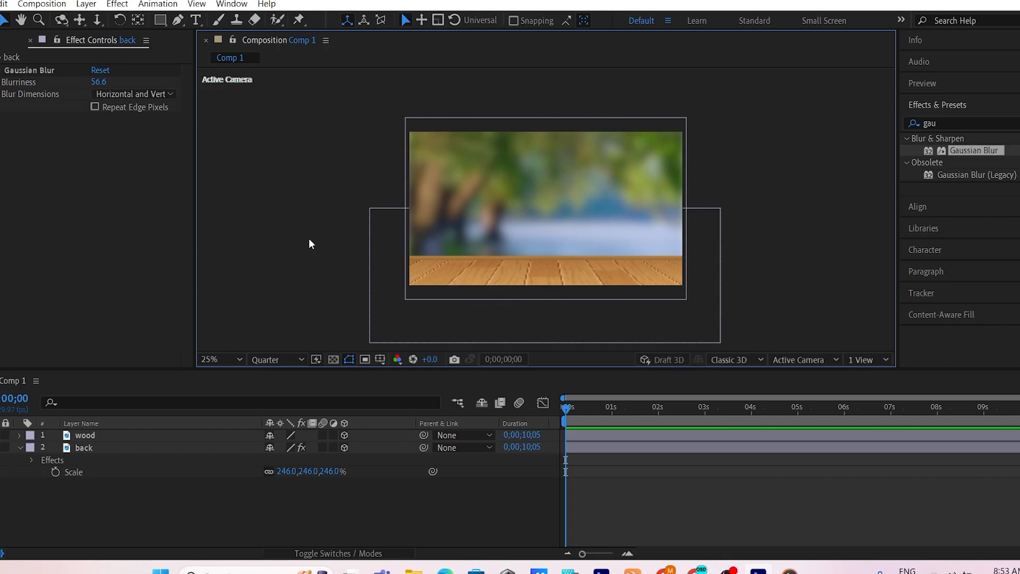
left_click(178, 436)
left_click(180, 448)
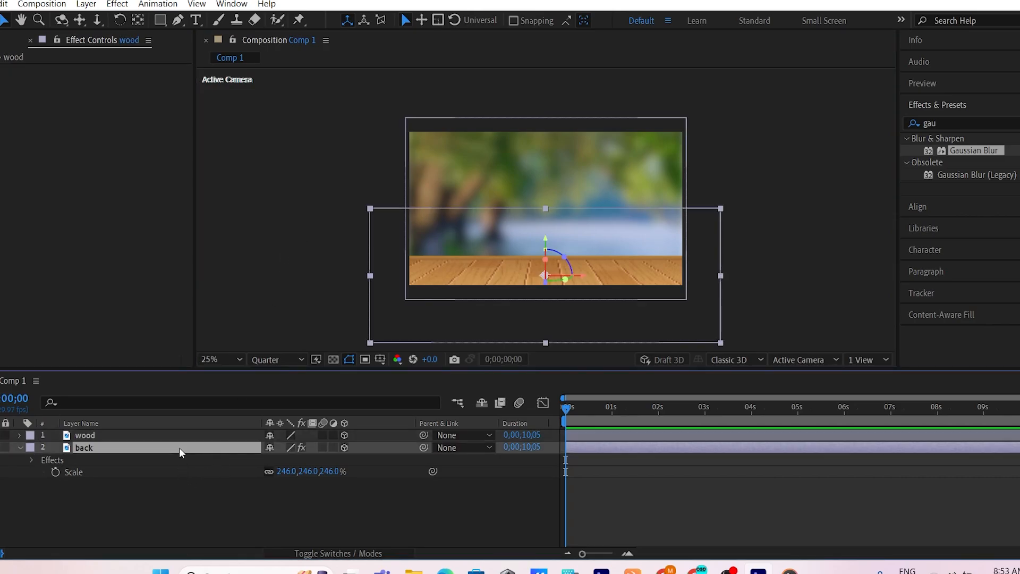
left_click(203, 513)
Step: Choose the Photoshop file top.psd from the JAM folder for import into the project
key("ctrl+i")
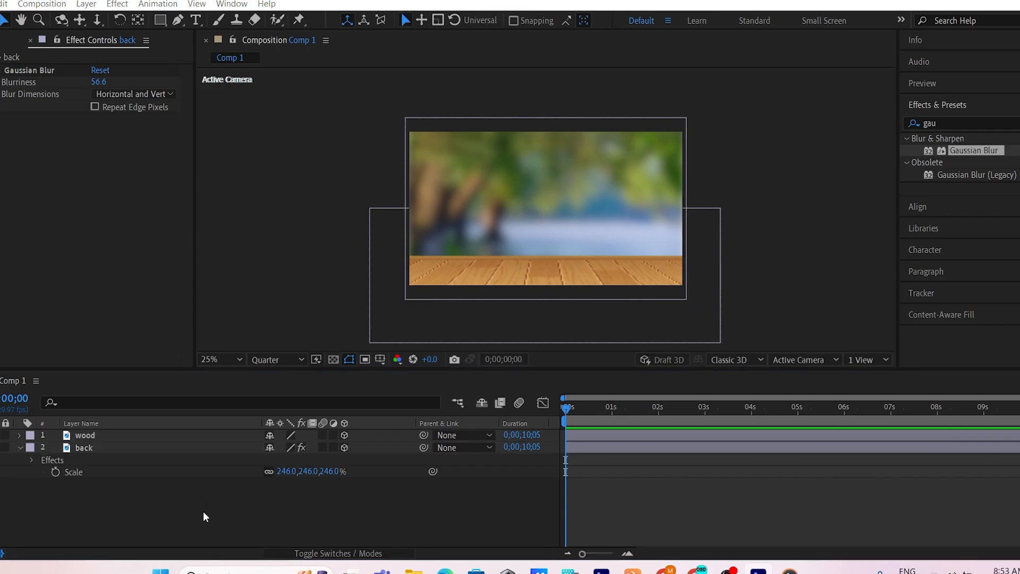
scroll(32, 239, "down", 5)
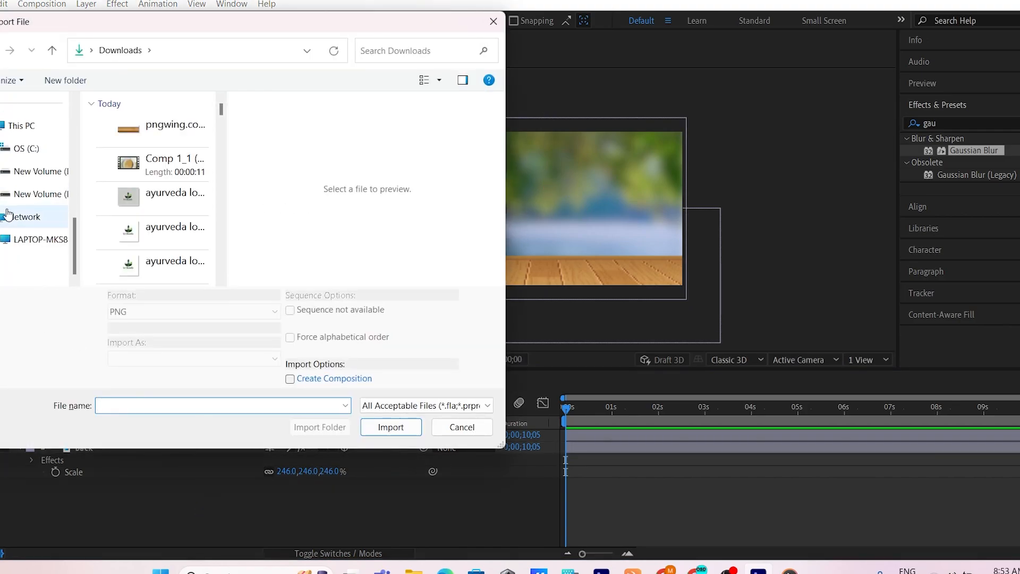
scroll(9, 213, "up", 5)
scroll(10, 212, "up", 2)
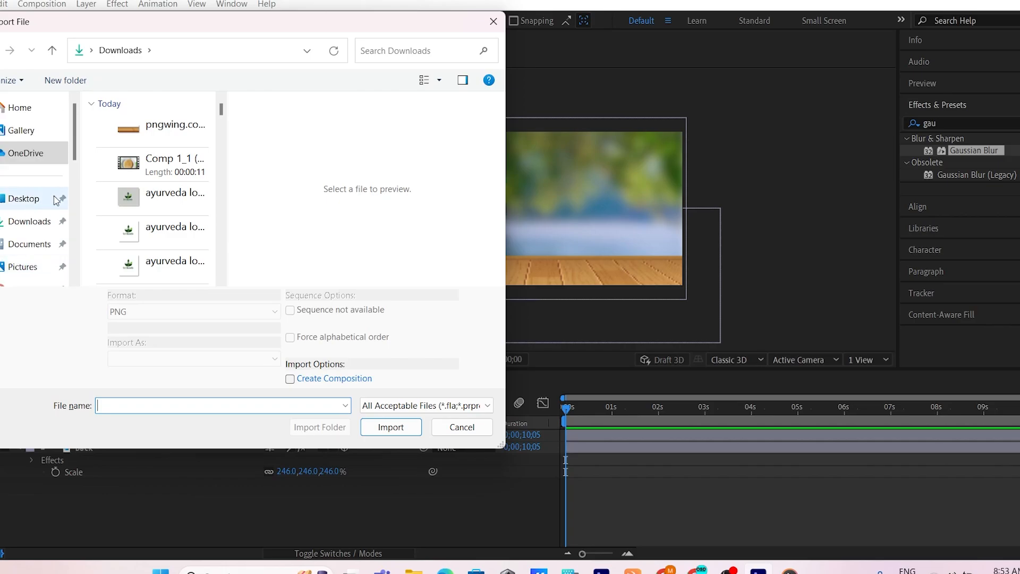
scroll(10, 202, "down", 5)
scroll(13, 203, "up", 4)
scroll(33, 250, "down", 1)
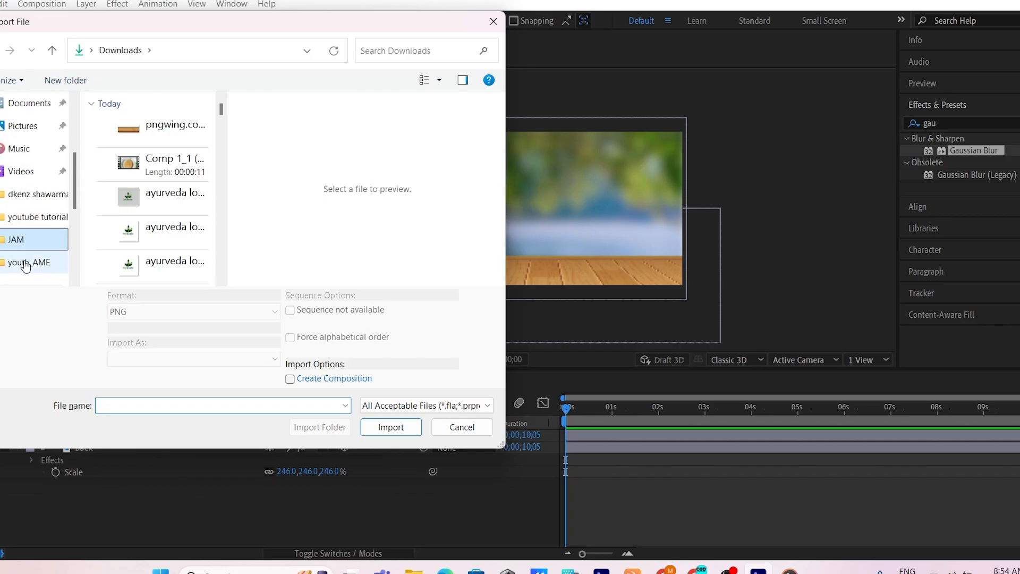
left_click(24, 240)
scroll(201, 197, "down", 2)
scroll(201, 196, "down", 8)
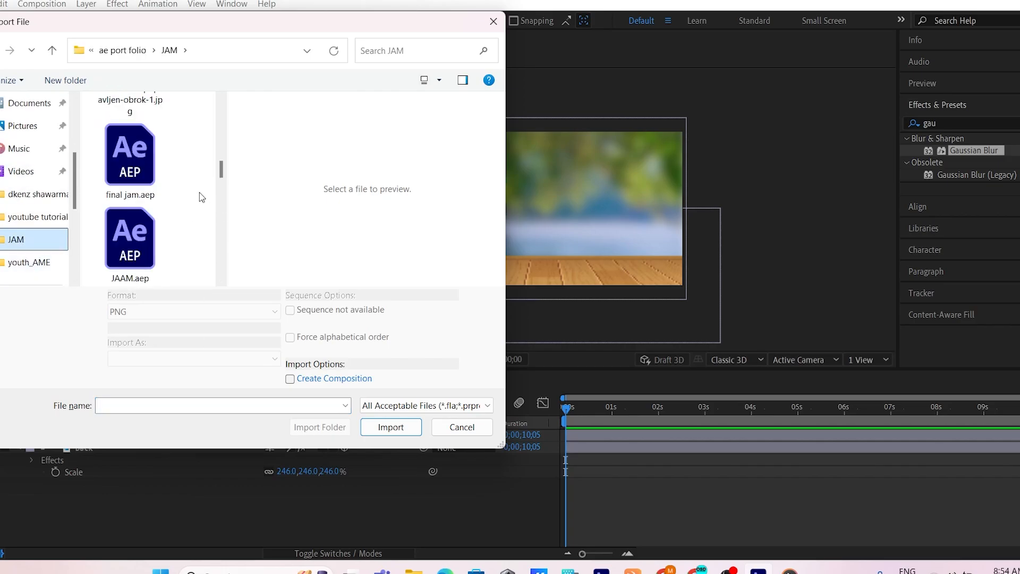
scroll(200, 192, "down", 1)
left_click(158, 190)
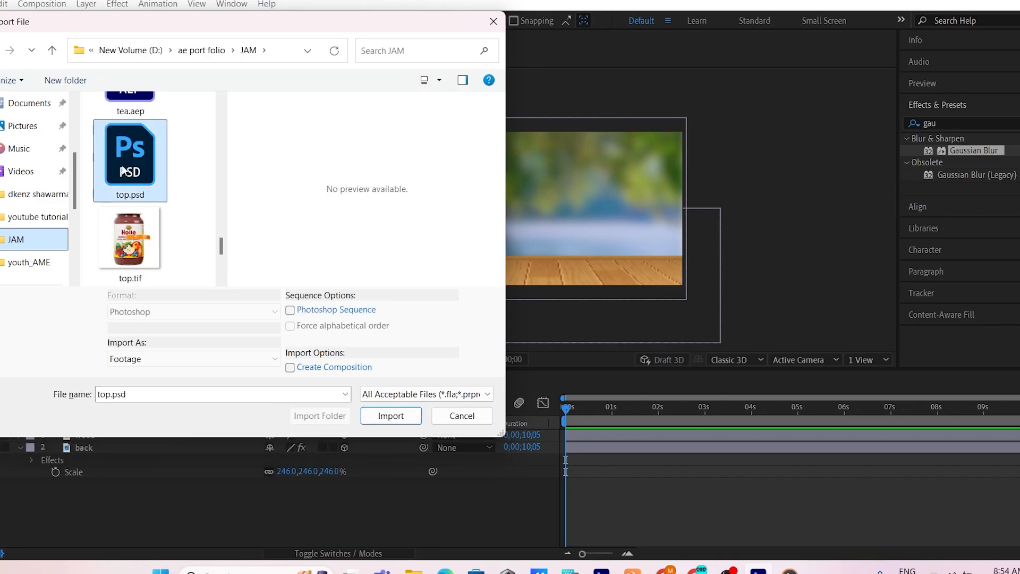
left_click(376, 416)
Step: Import top.psd as Composition - Retain Layer Sizes with editable layer styles
left_click(531, 199)
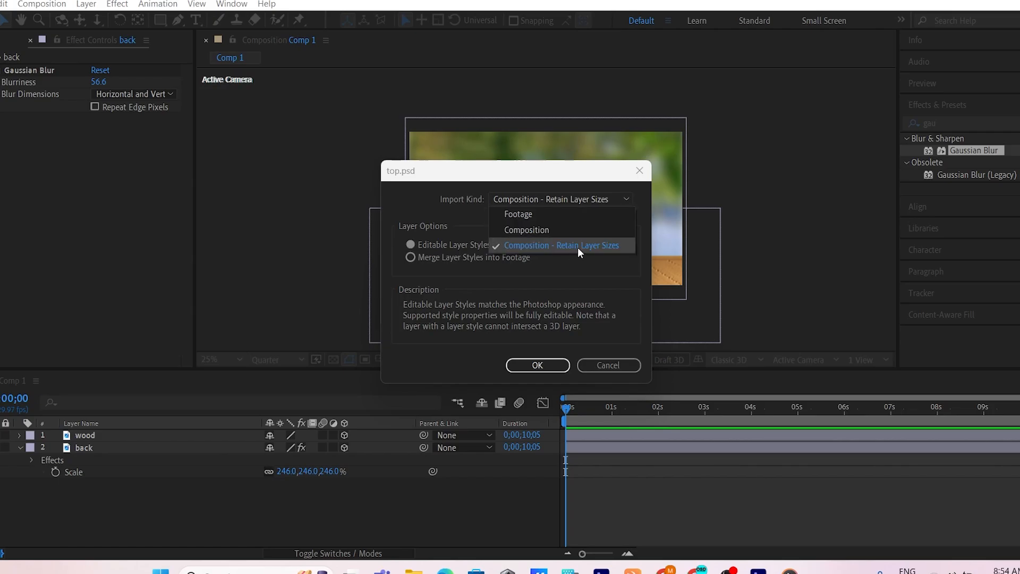
left_click(548, 366)
left_click(548, 367)
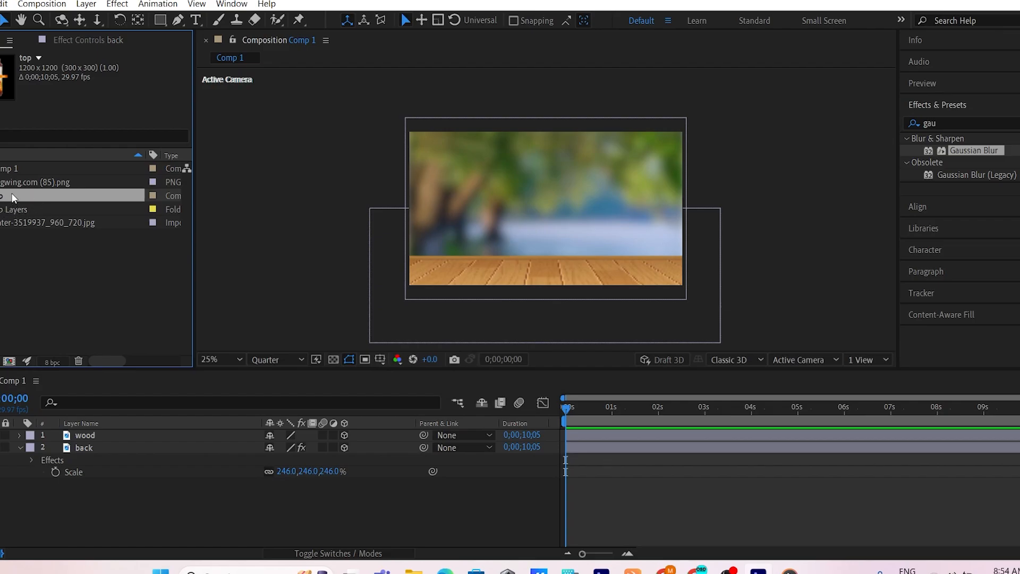
Step: Add Layer 1/top.psd from the imported layers folder above wood in Comp 1 and make it a 3D layer
left_click(1, 210)
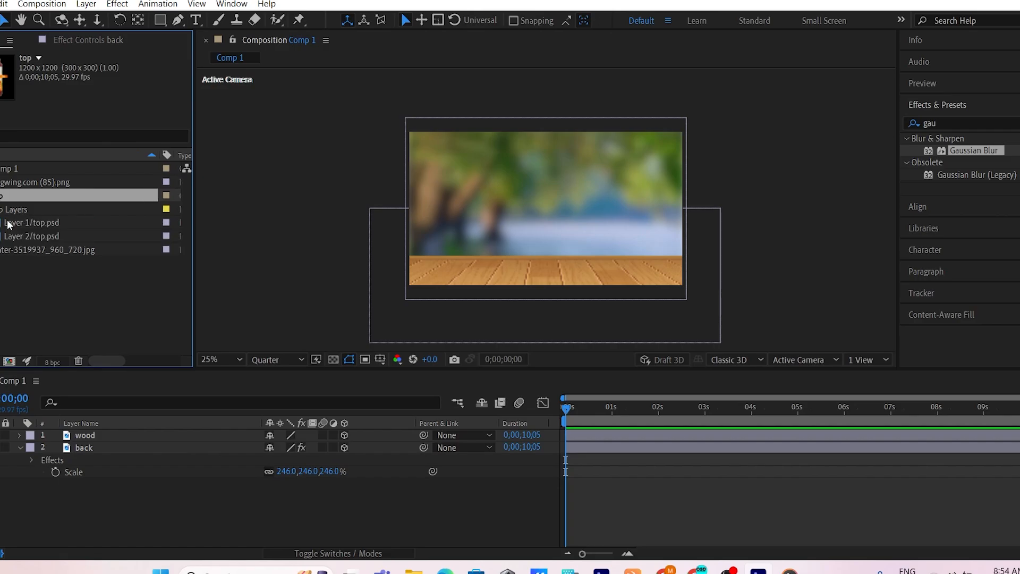
left_click(15, 224)
left_click_drag(15, 223, 103, 432)
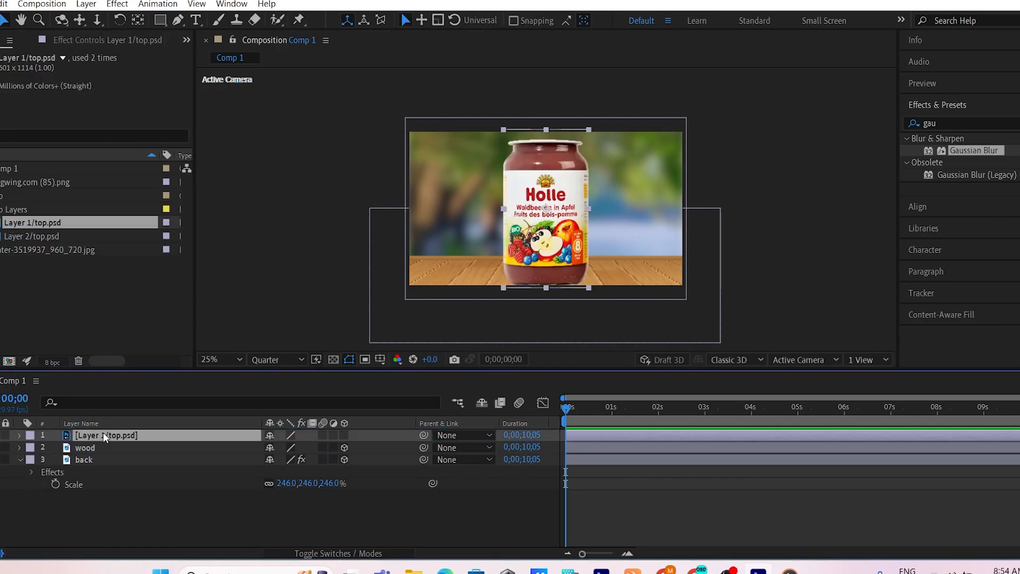
left_click(342, 436)
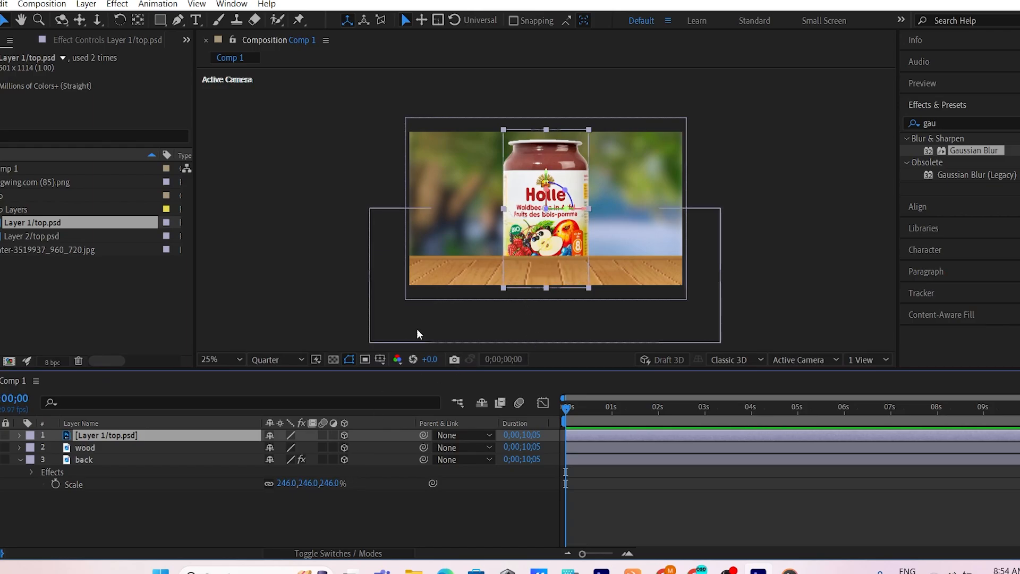
left_click(344, 436)
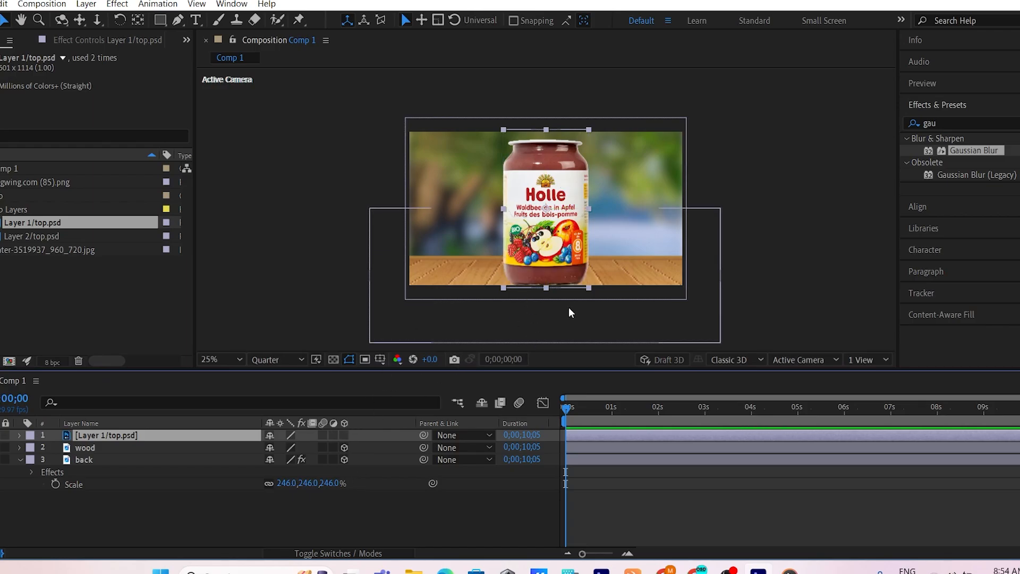
left_click(345, 435)
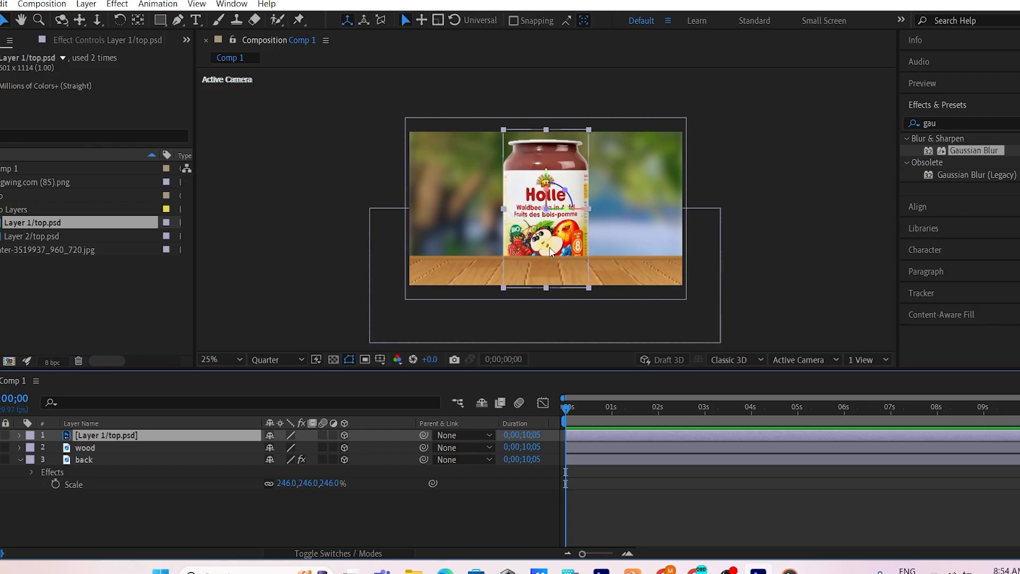
Step: Move the jar layer to about X 1040, Y 488, Z -528, using the Top view for depth, and return to Active Camera
mouse_move(540, 235)
left_mouse_down()
mouse_move(539, 196)
mouse_move(525, 243)
mouse_move(475, 221)
mouse_move(577, 208)
mouse_move(567, 219)
mouse_move(554, 215)
mouse_move(556, 194)
mouse_move(553, 245)
left_mouse_up()
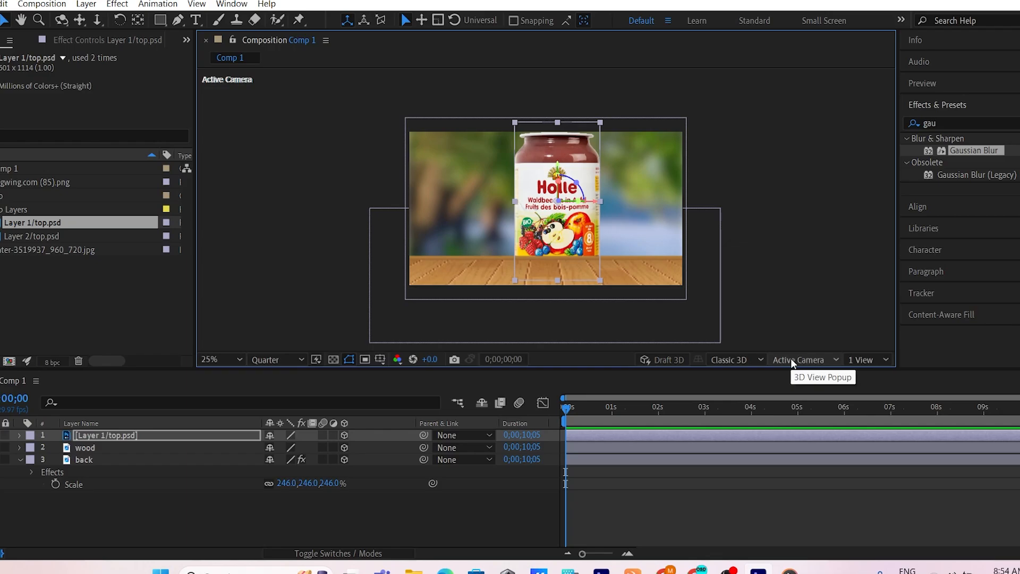
left_click(798, 361)
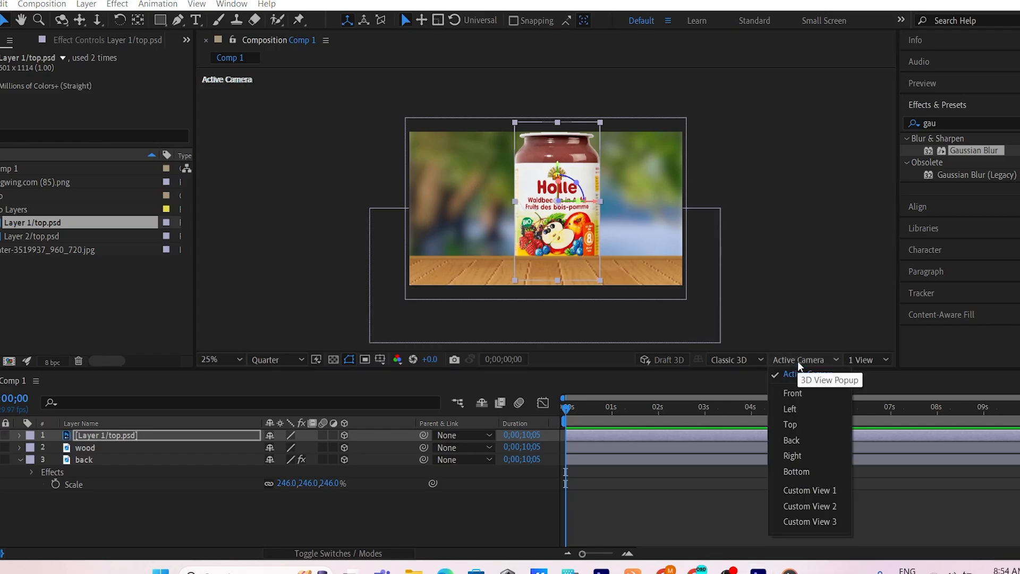
left_click(792, 424)
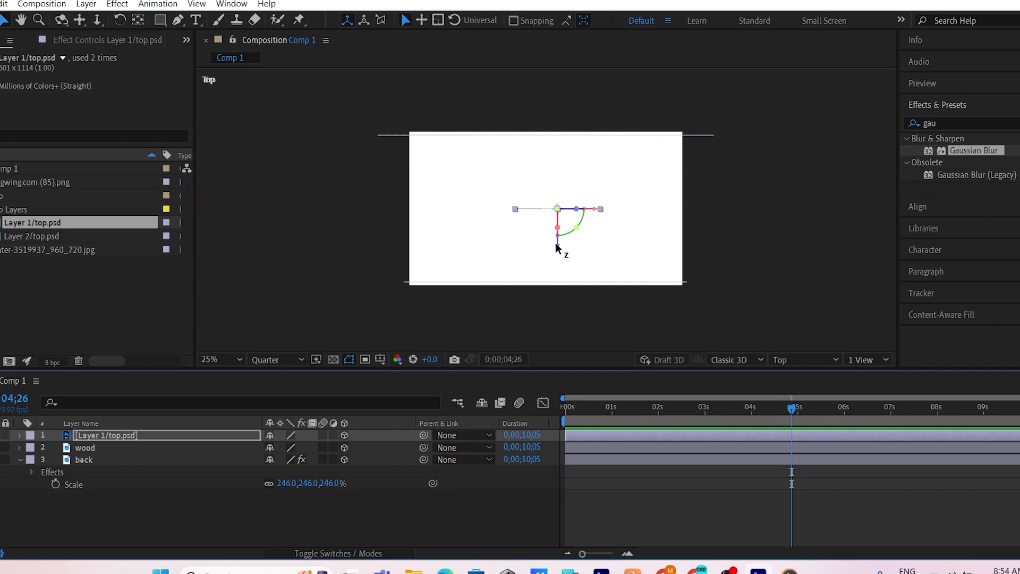
left_click_drag(558, 249, 541, 322)
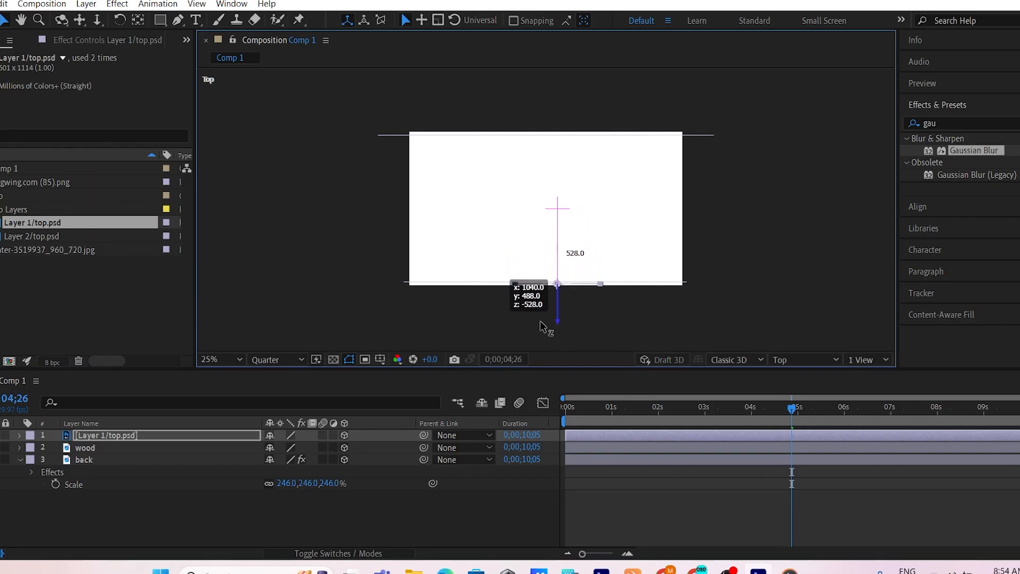
left_click_drag(541, 322, 543, 322)
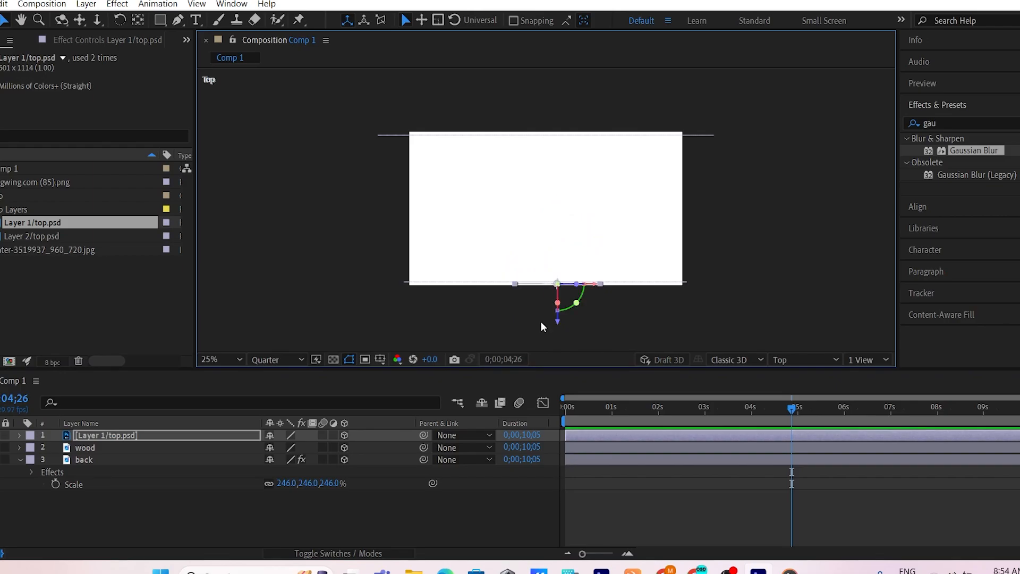
left_click(805, 360)
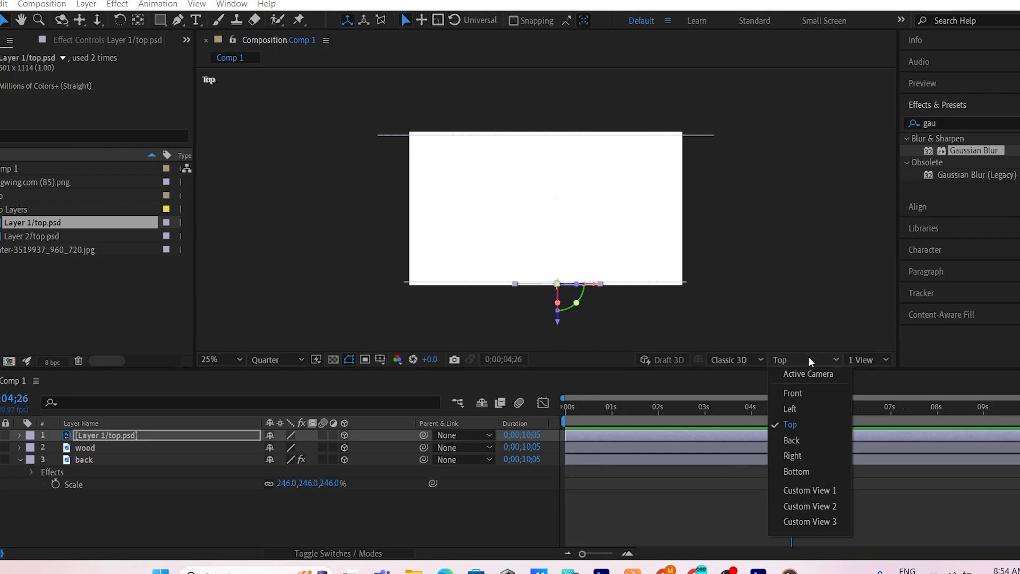
left_click(808, 375)
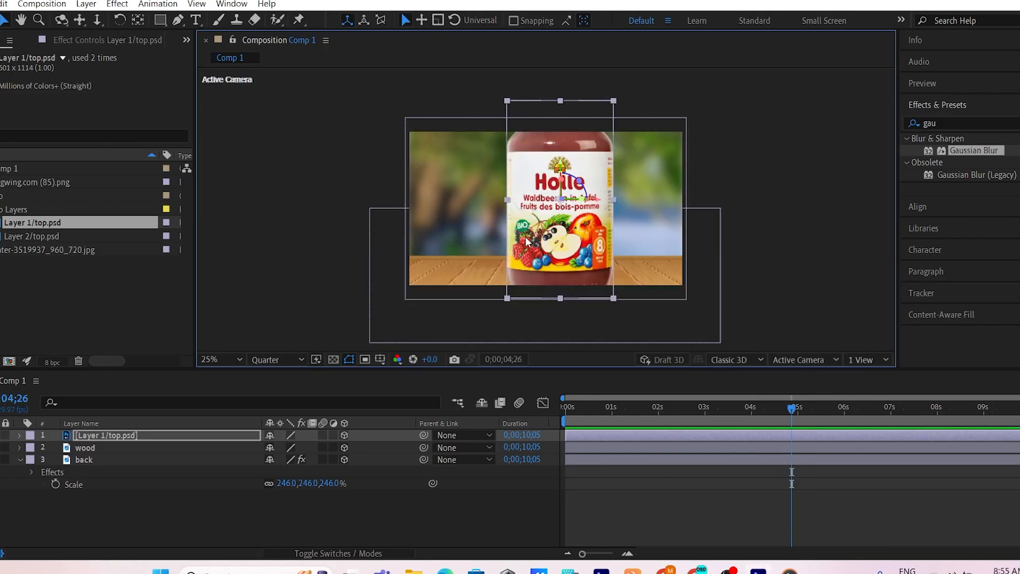
Step: Scale the Layer 1/top.psd jar down to 65% and move it lower and slightly left so its base rests on the wooden plank
scroll(527, 242, "down", 1)
scroll(527, 242, "up", 1)
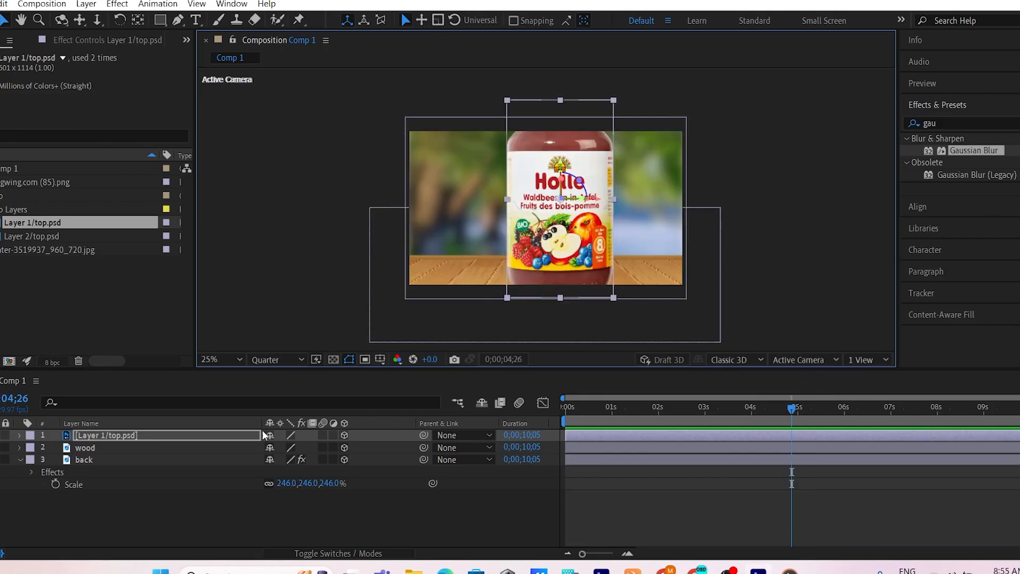
left_click(19, 435)
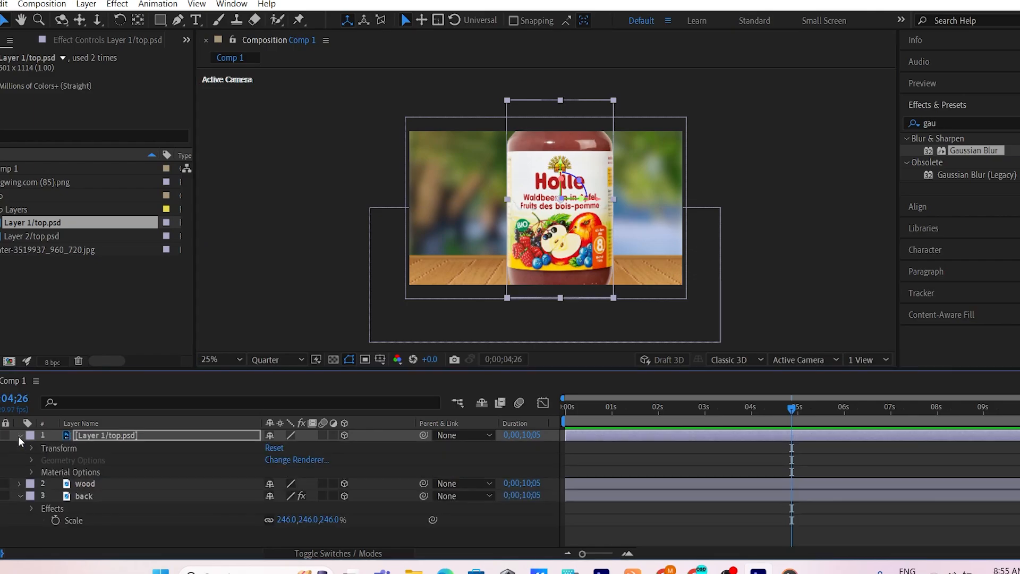
left_click(103, 435)
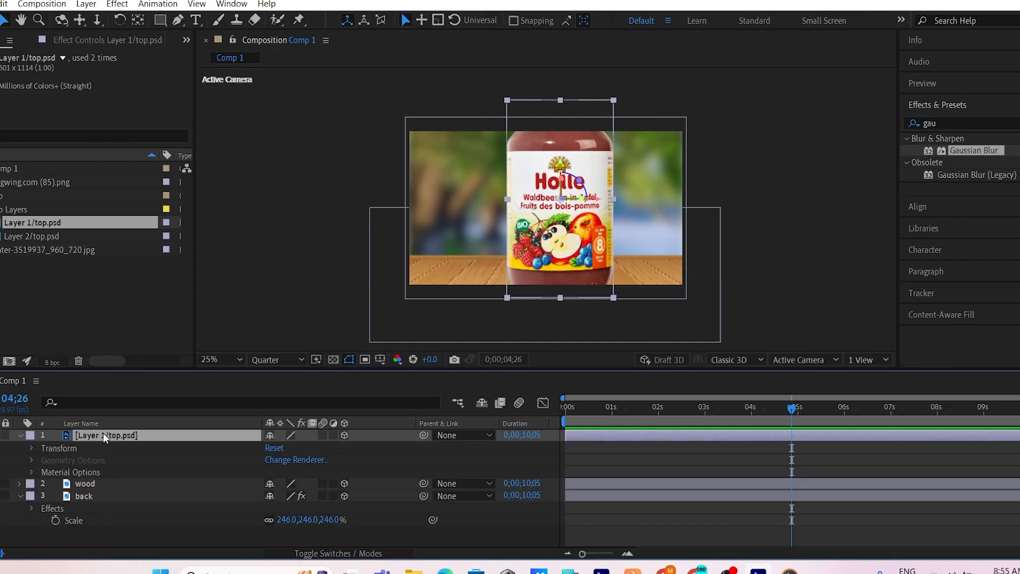
key("s")
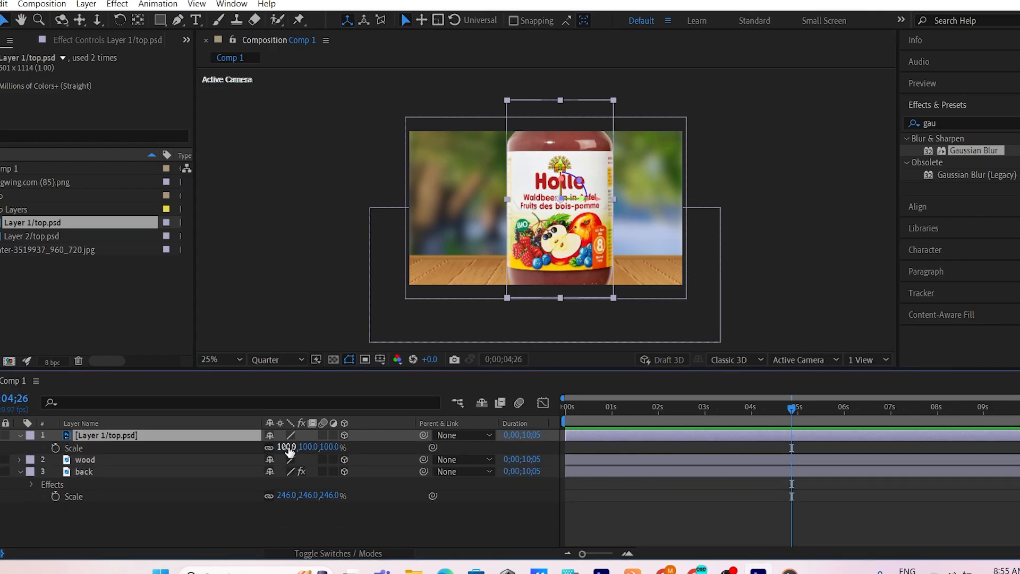
left_click_drag(283, 448, 271, 450)
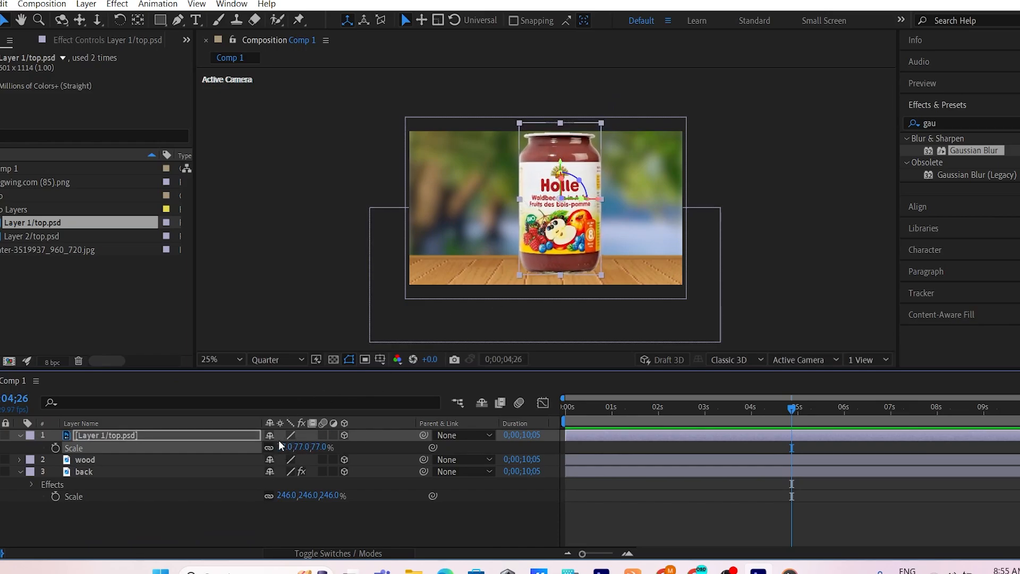
left_click_drag(279, 447, 271, 447)
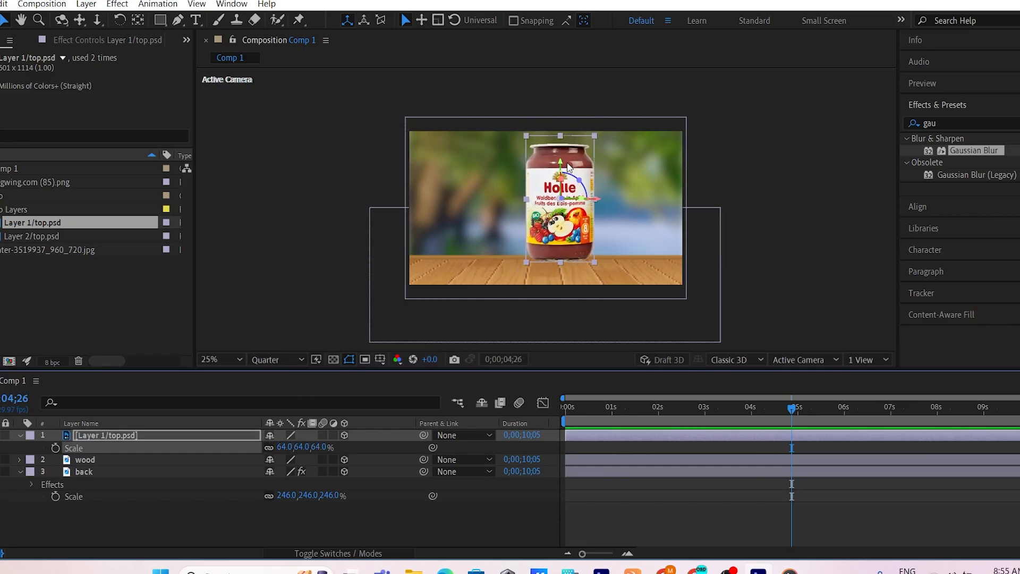
left_click_drag(568, 166, 568, 184)
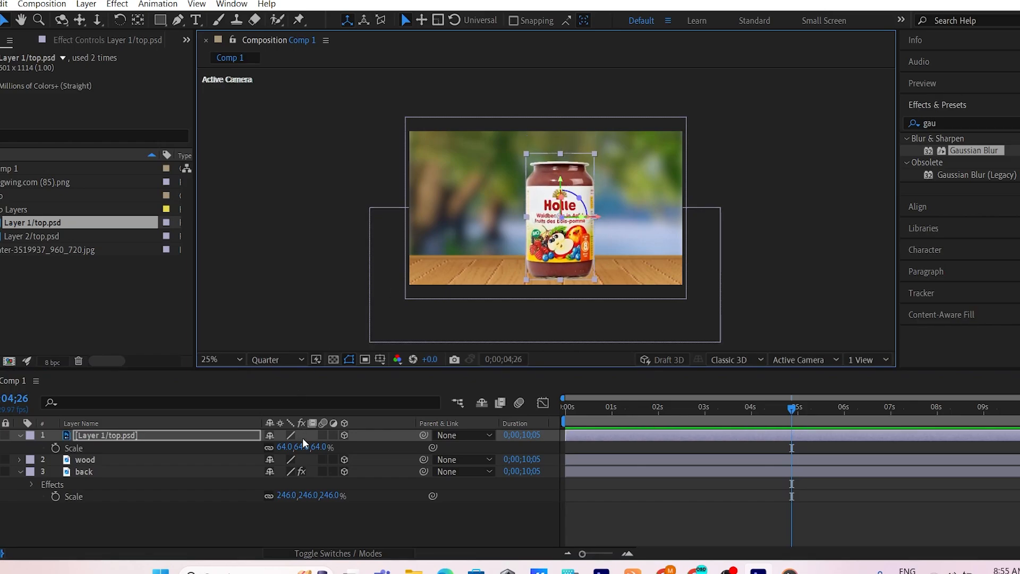
left_click_drag(281, 448, 282, 447)
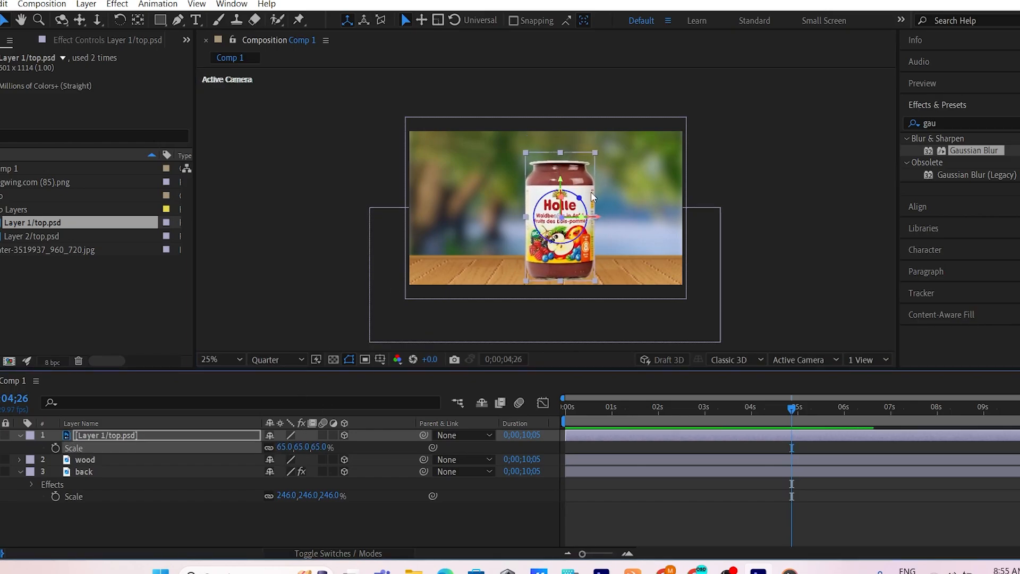
left_click_drag(596, 218, 587, 218)
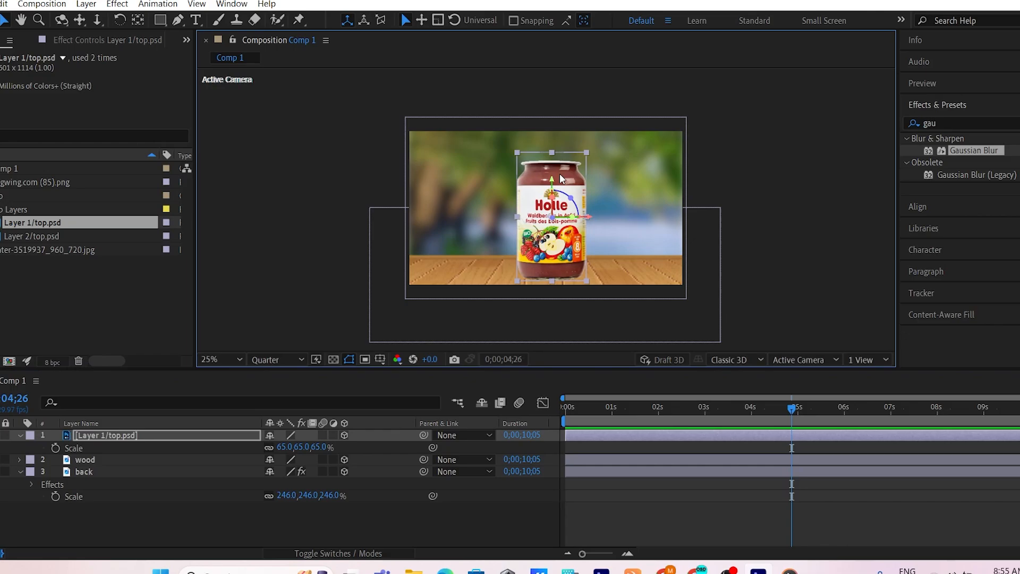
left_click_drag(551, 177, 552, 182)
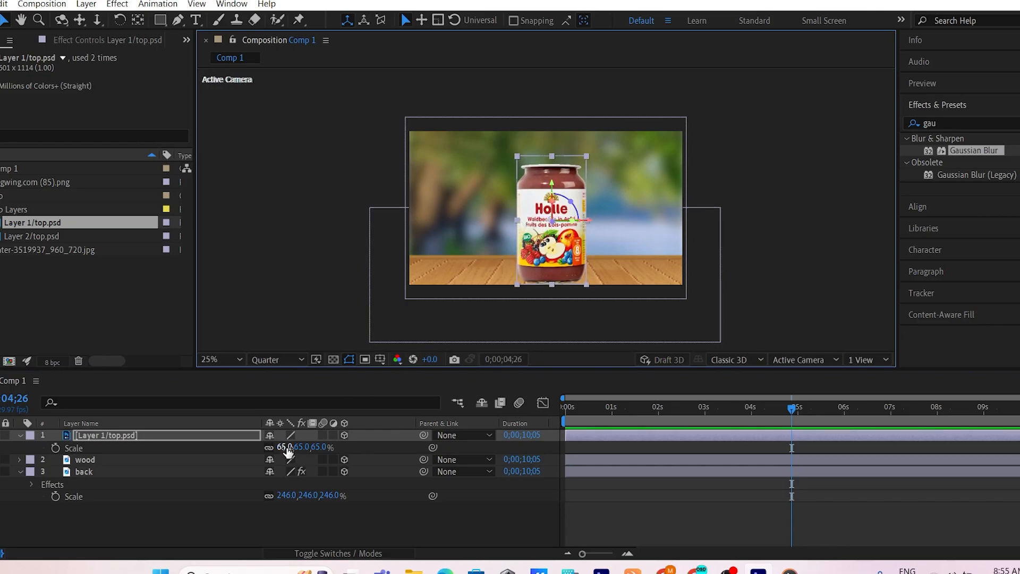
Step: Reduce the jar's scale to 40% and reposition it on the plank near the horizontal centre of the frame
left_click_drag(283, 448, 270, 449)
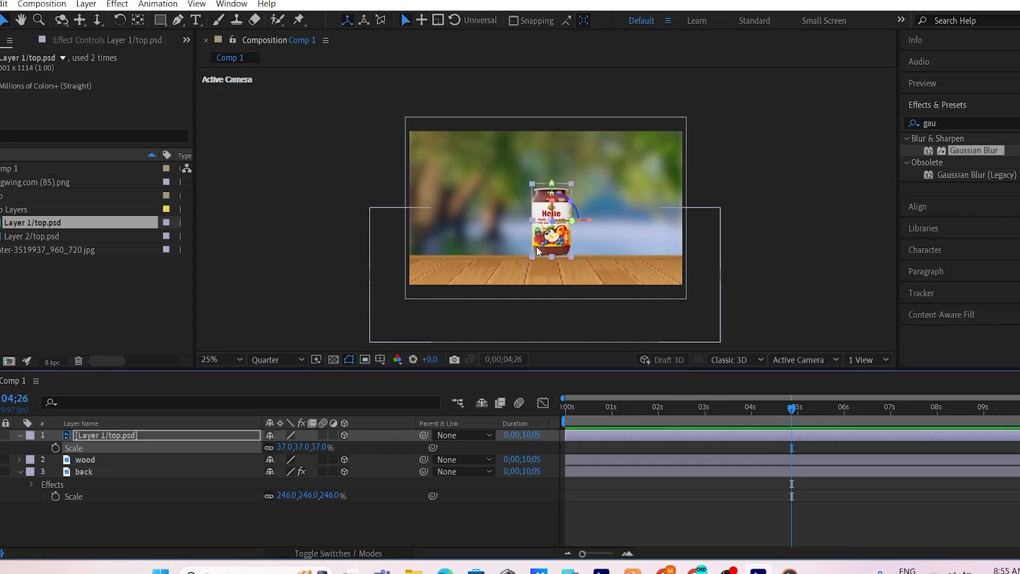
left_click_drag(538, 181, 538, 205)
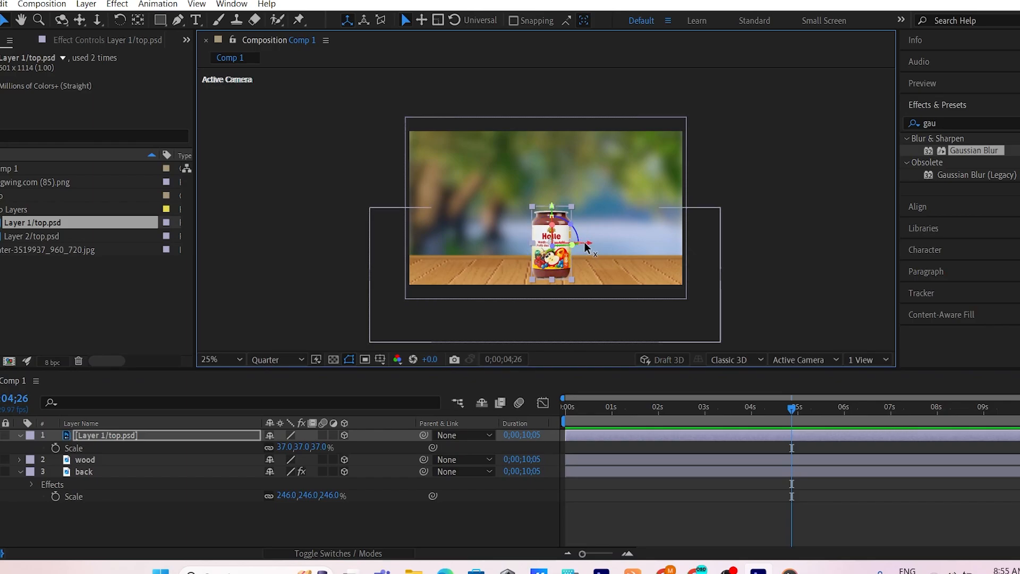
left_click_drag(587, 244, 583, 242)
scroll(642, 287, "up", 3)
scroll(570, 300, "down", 3)
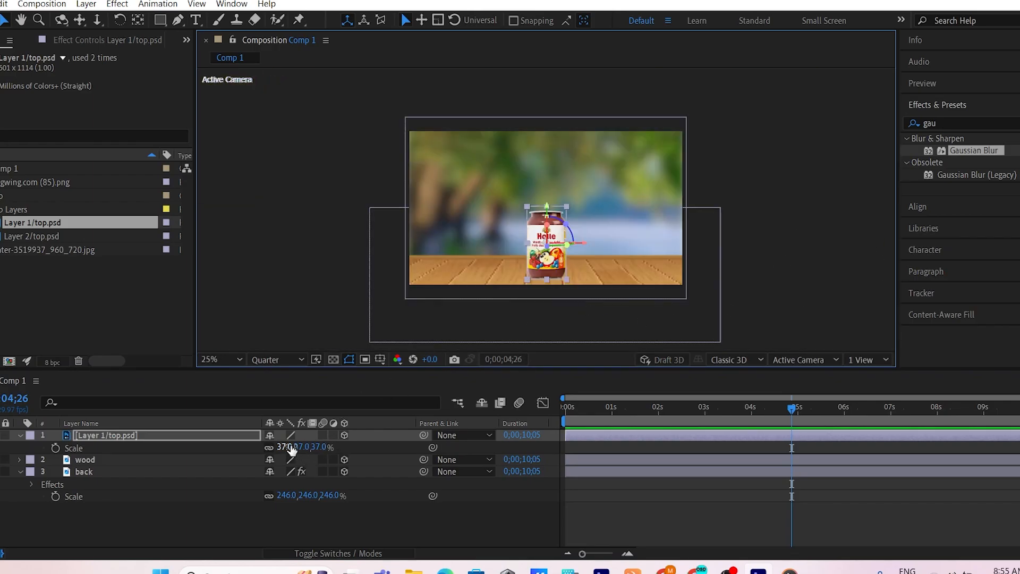
left_click_drag(287, 447, 292, 447)
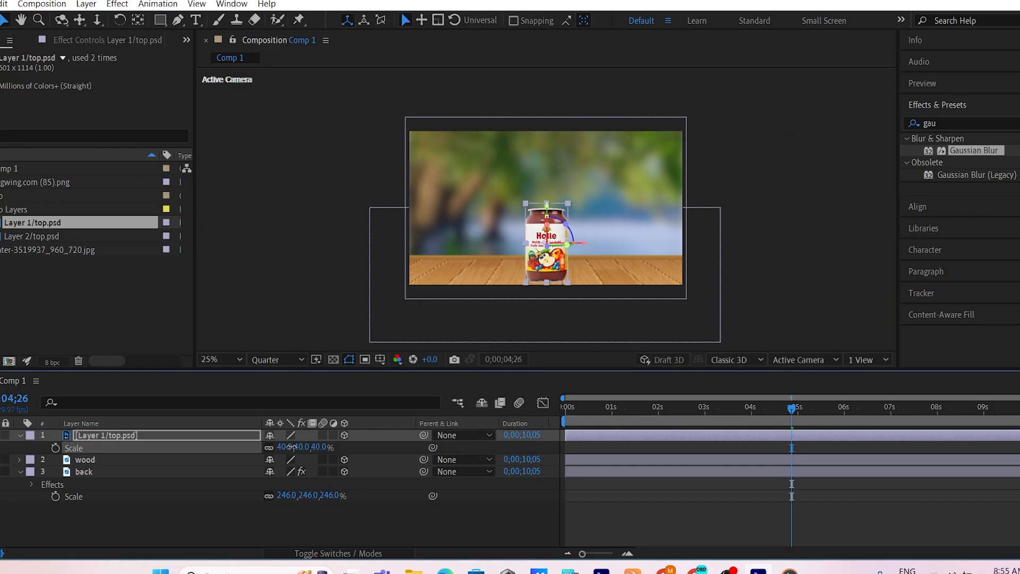
left_click(772, 321)
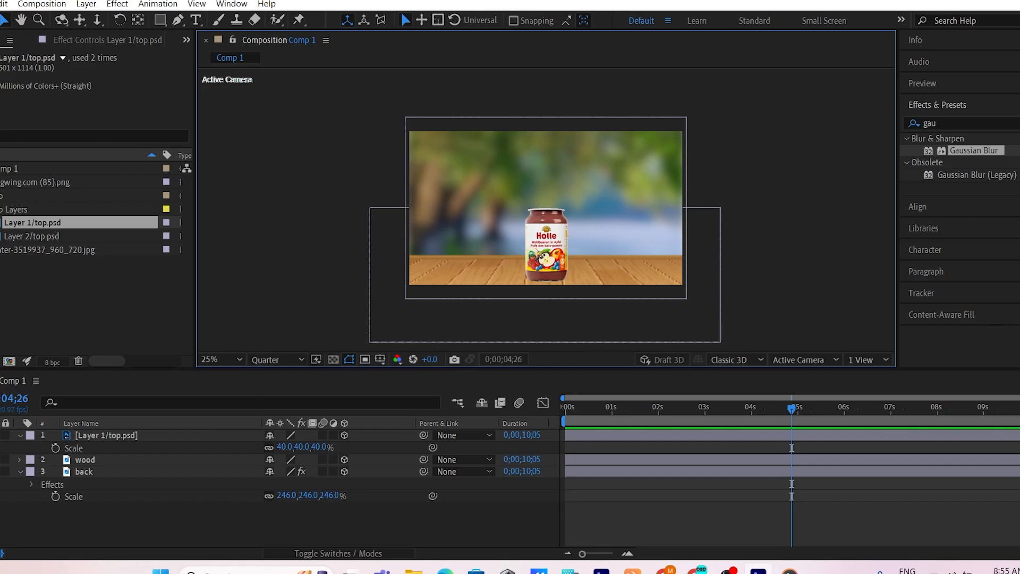
Step: Return to the start of Comp 1, add a null object and make it a 3D layer
left_click(792, 410)
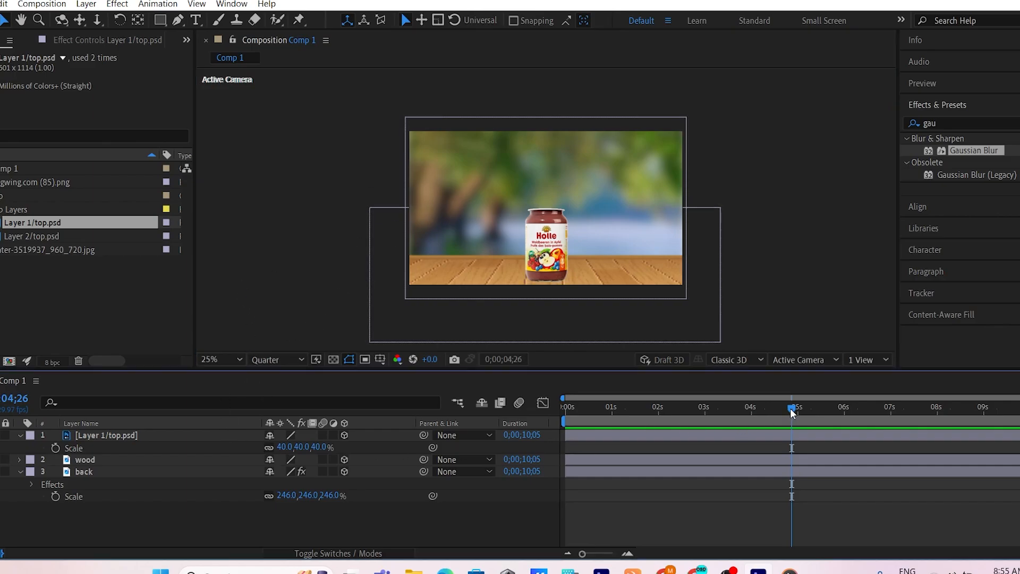
left_click_drag(792, 410, 483, 406)
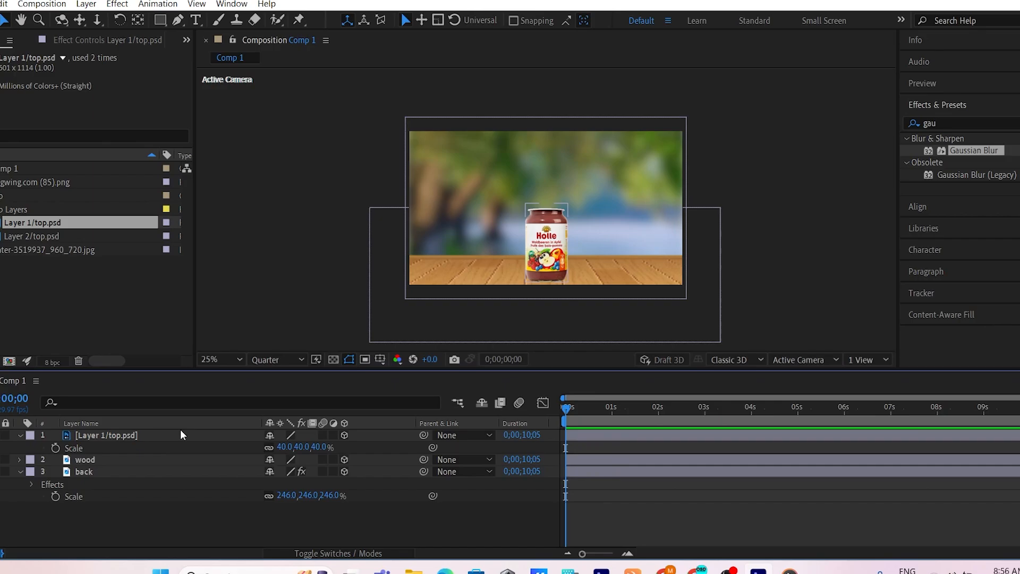
right_click(233, 529)
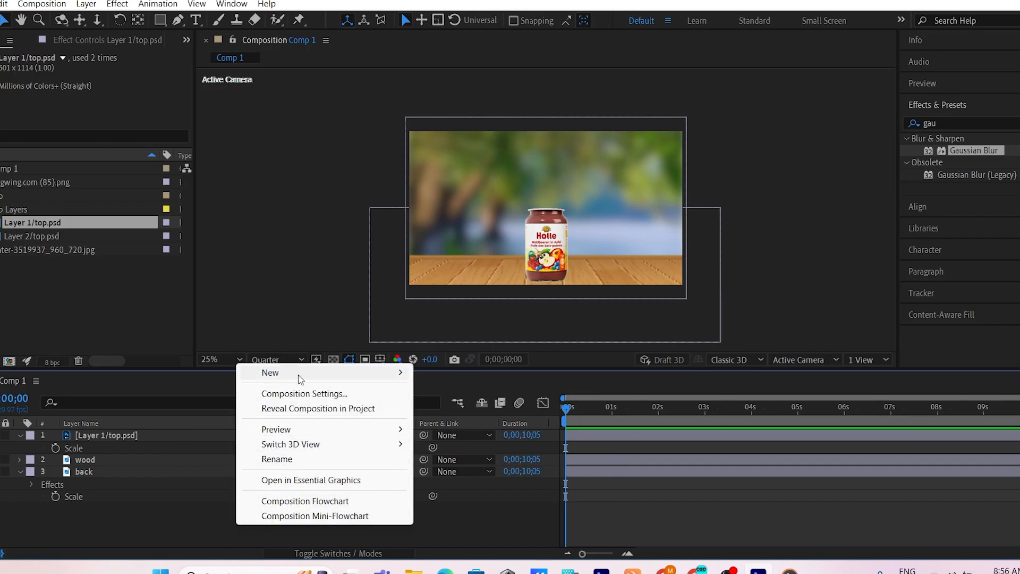
mouse_move(298, 374)
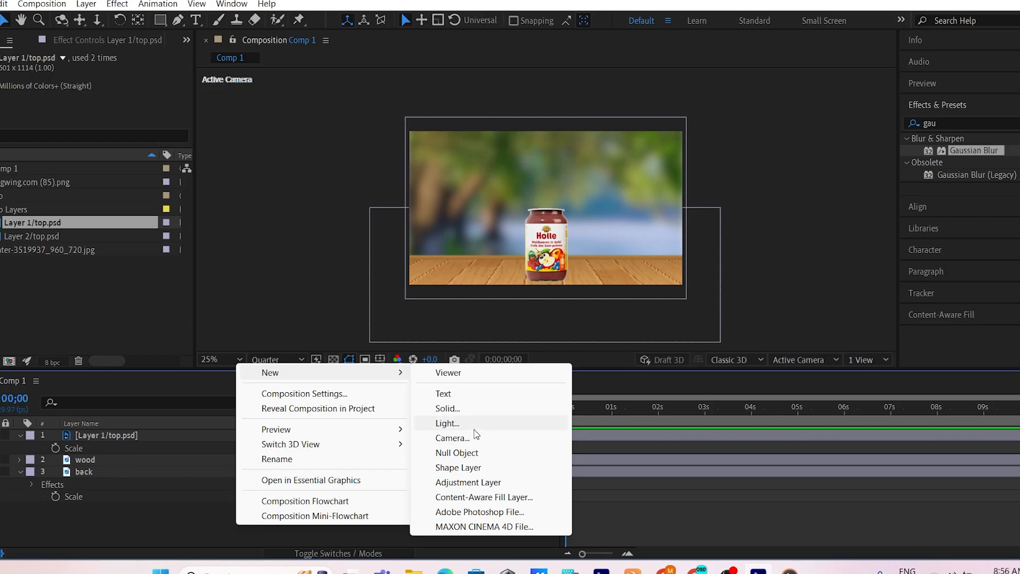
left_click(468, 454)
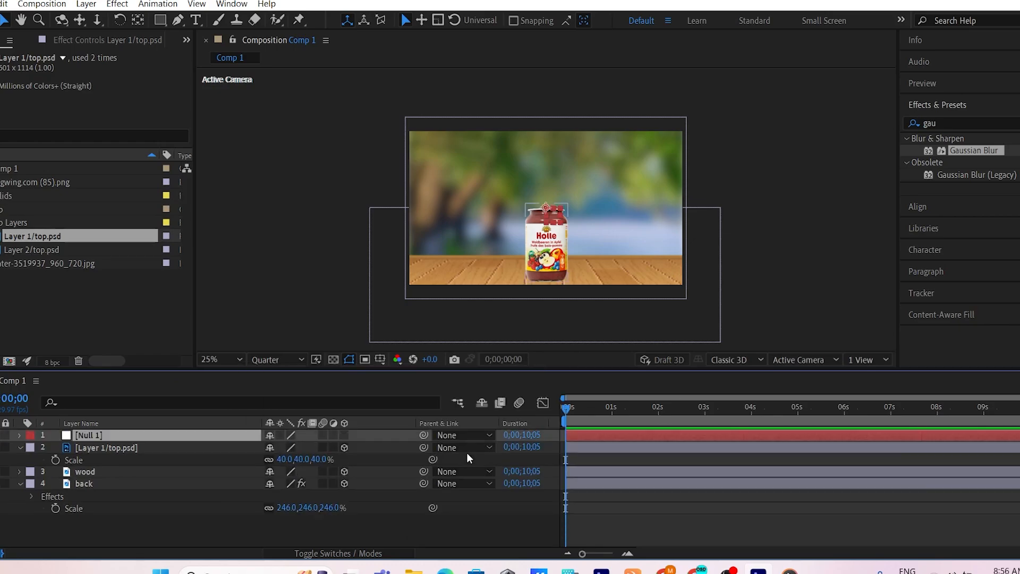
left_click(137, 486)
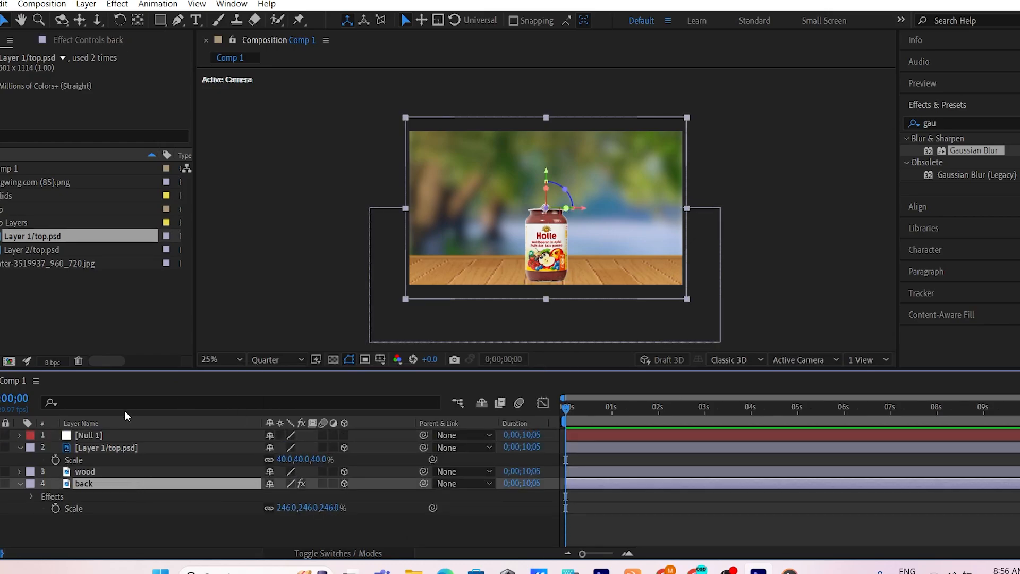
left_click(105, 434)
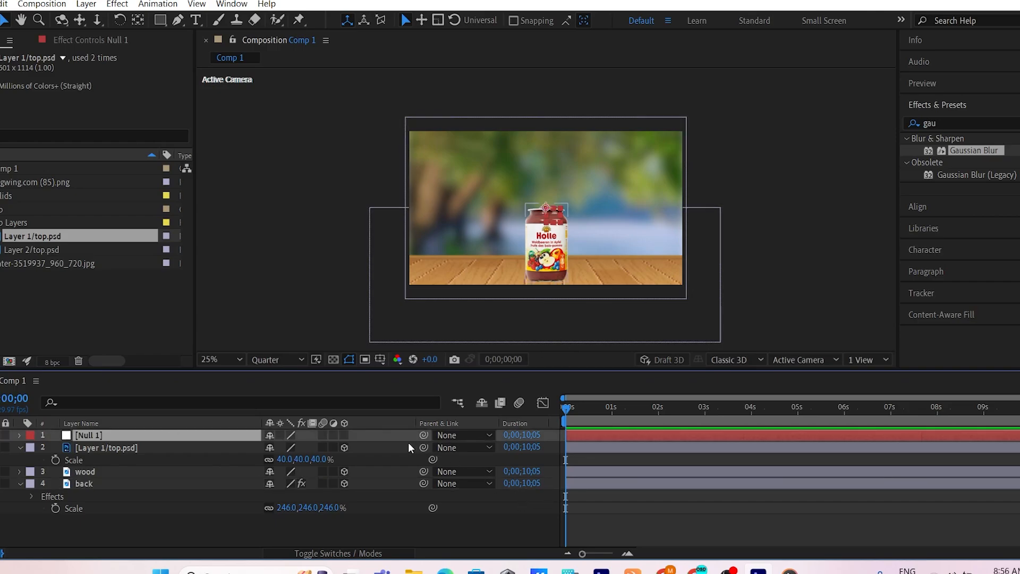
left_click(345, 435)
Step: Parent the Layer 1/top.psd, wood and back layers to Null 1 and clear the selection
left_click(185, 483)
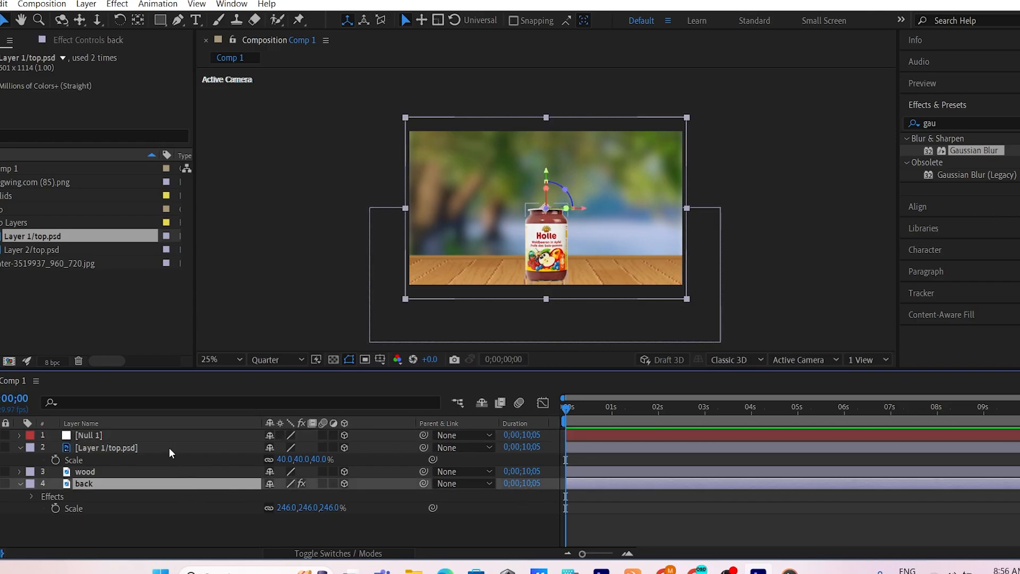
left_click(151, 449, "shift")
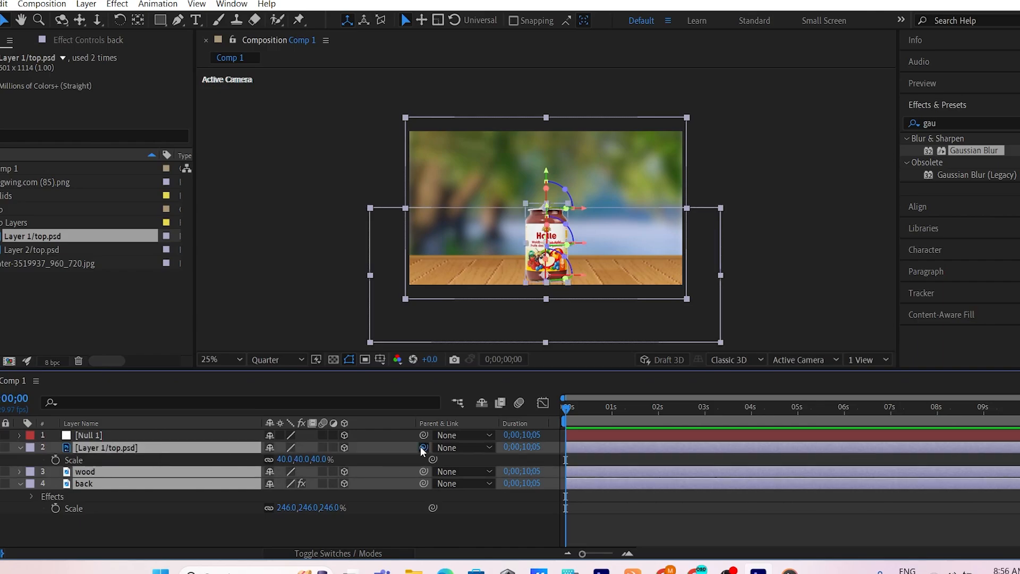
left_click_drag(424, 447, 179, 441)
key("Caps_Lock")
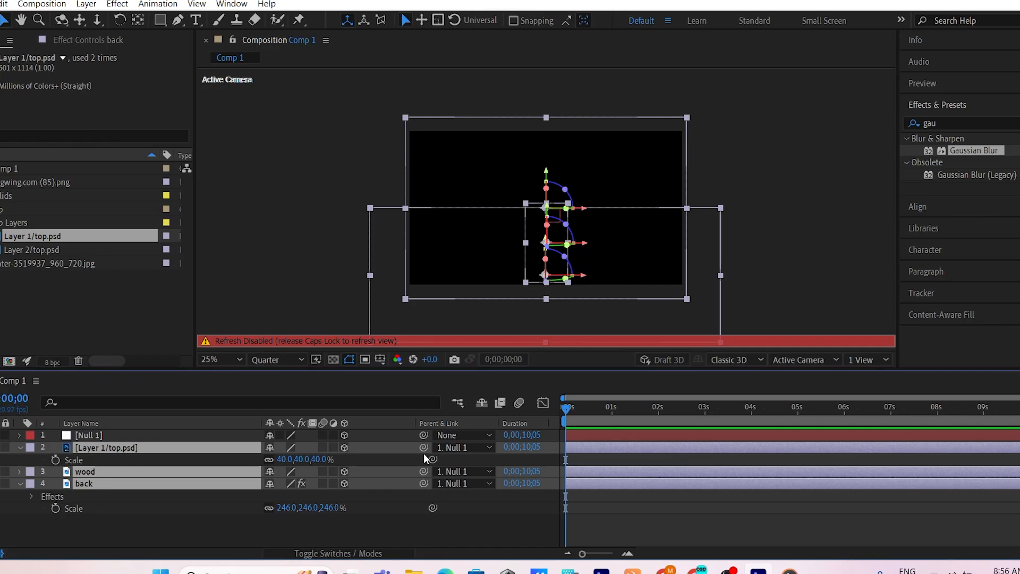
key("Caps_Lock")
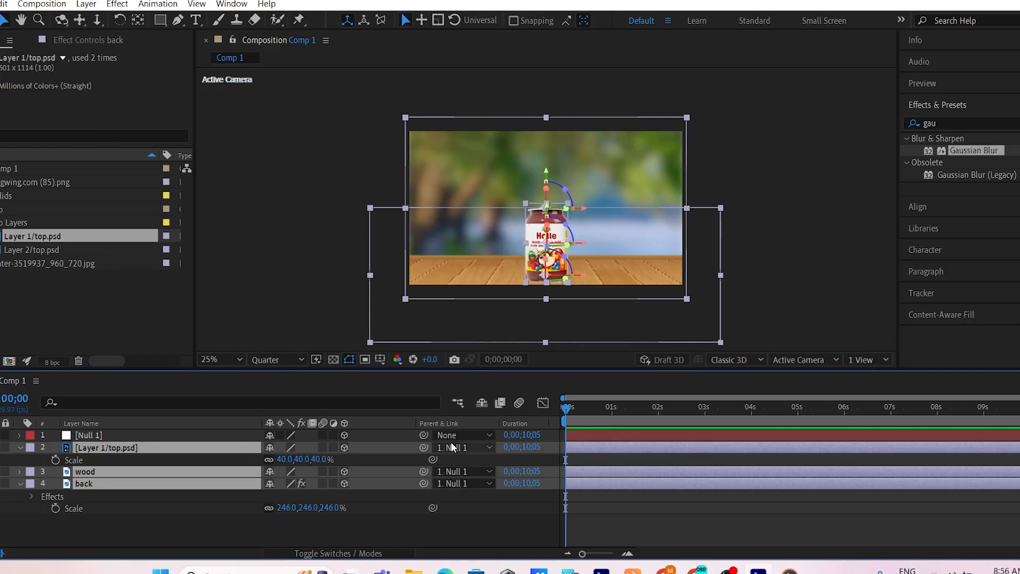
key("F2")
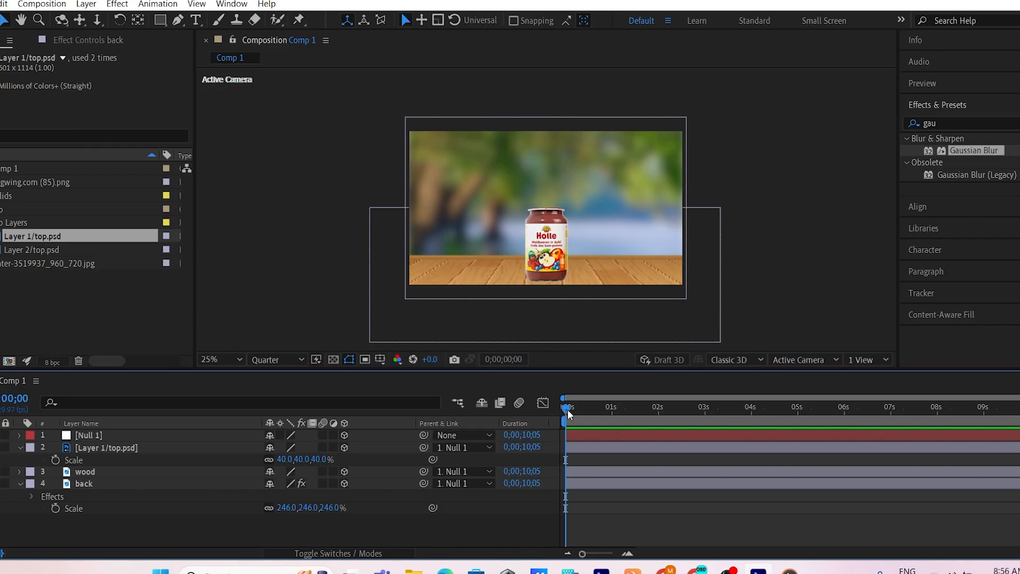
Step: Set a Position keyframe on Null 1 at 0;00;06;29 with its position at 960, 540, 0
left_click(139, 436)
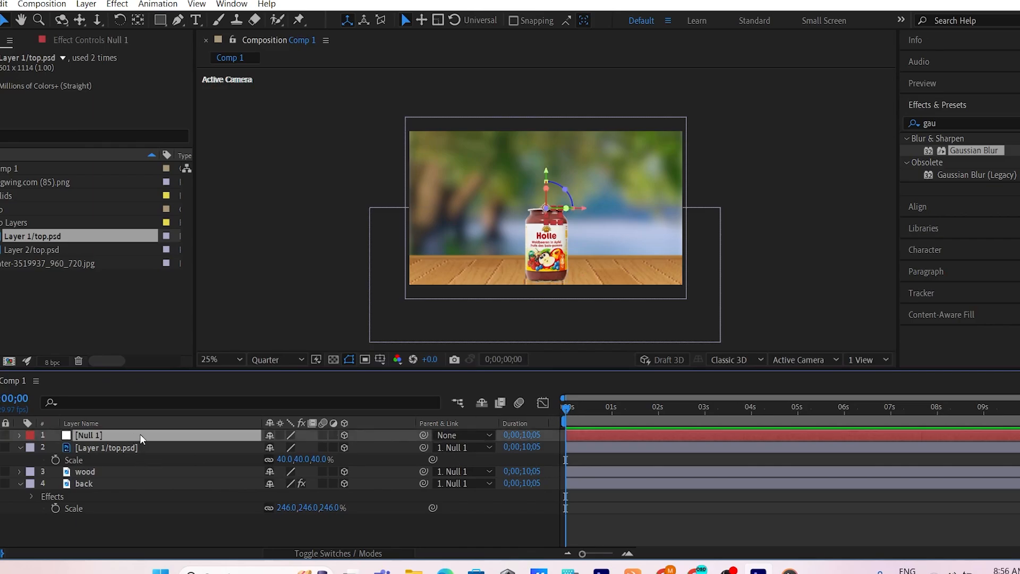
left_click_drag(806, 407, 892, 403)
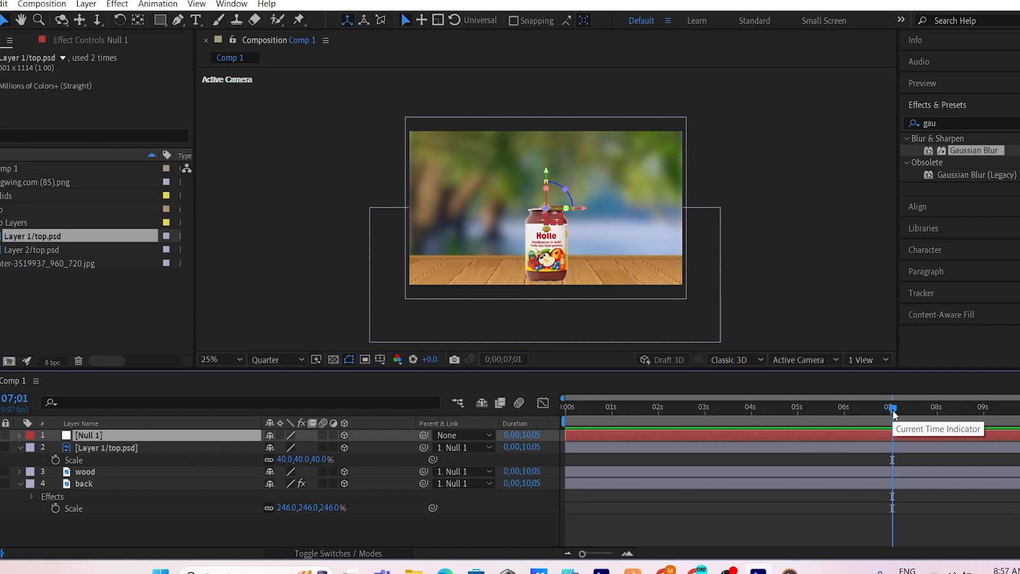
key("shift+Page_Up")
left_click(888, 413)
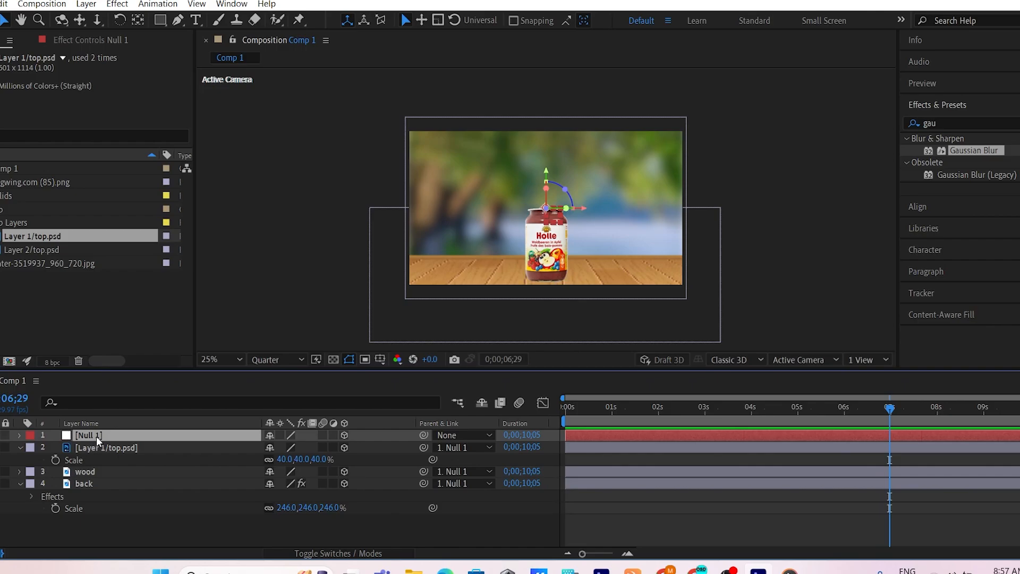
key("p")
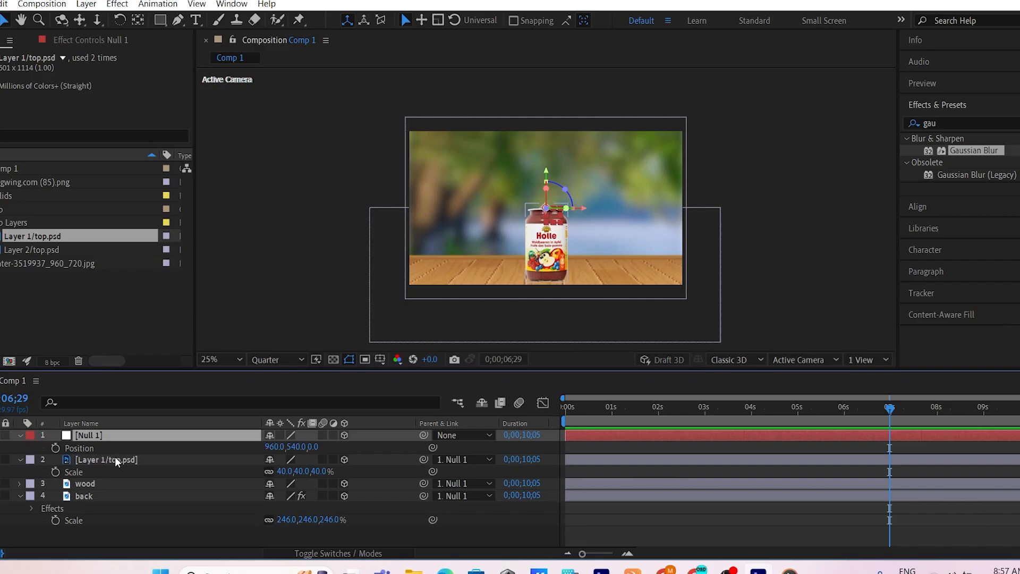
left_click(56, 448)
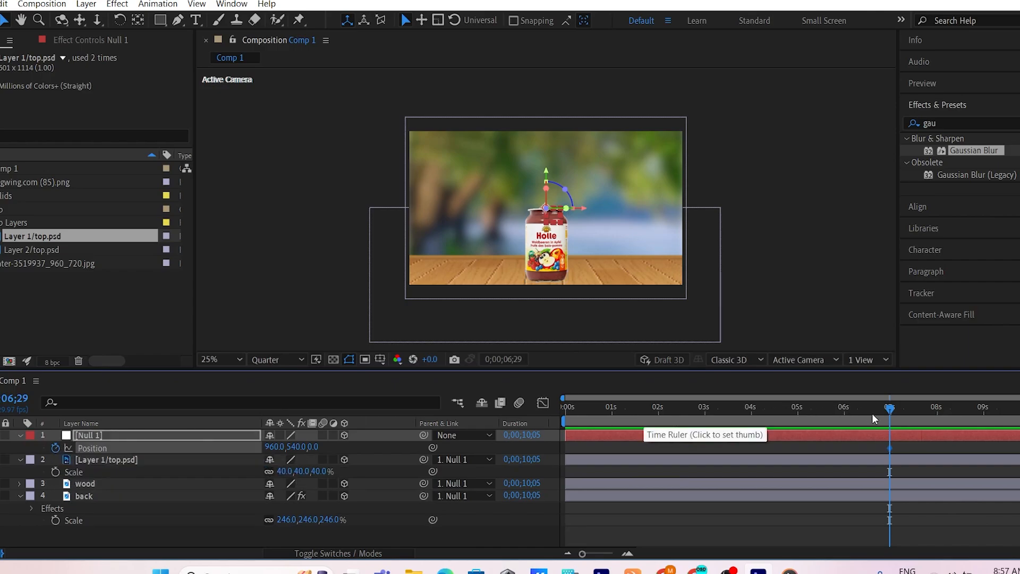
Step: Add a Position keyframe to Null 1 at 0;00;03;29 with its Z value set to -875
left_click_drag(888, 409, 749, 423)
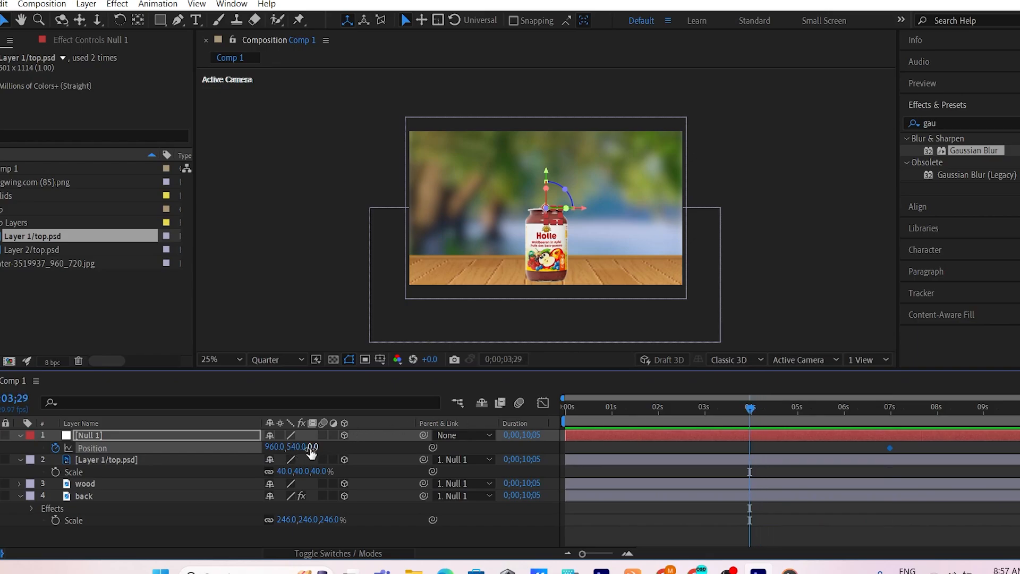
left_click_drag(313, 448, 181, 448)
left_click_drag(42, 459, 1, 460)
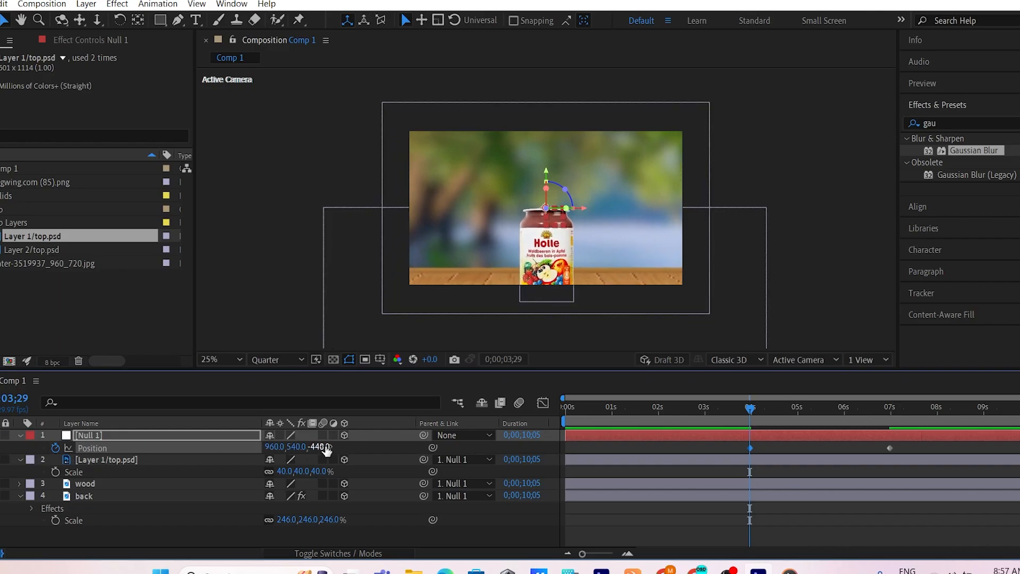
left_click_drag(322, 448, 71, 472)
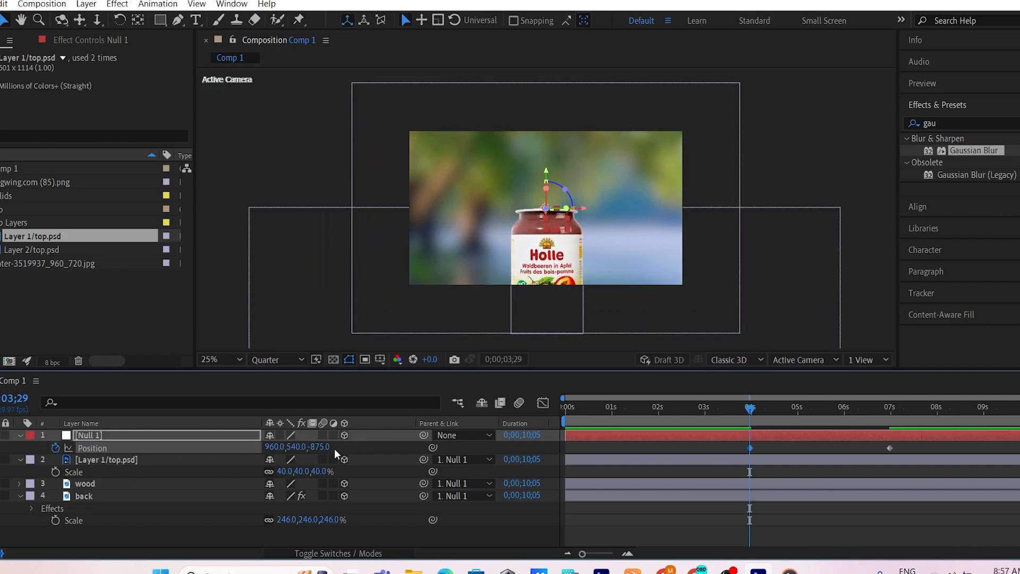
Step: Set Null 1's position at 0;00;03;29 to 960, 975, -1468 and apply Easy Ease to both of its Position keyframes
left_click_drag(319, 447, 538, 437)
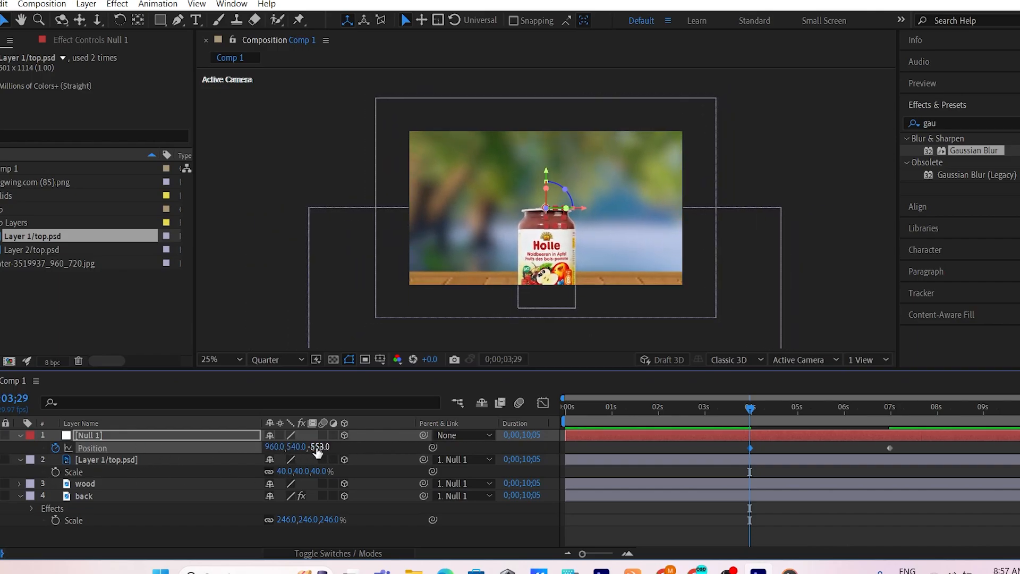
left_click_drag(323, 448, 64, 482)
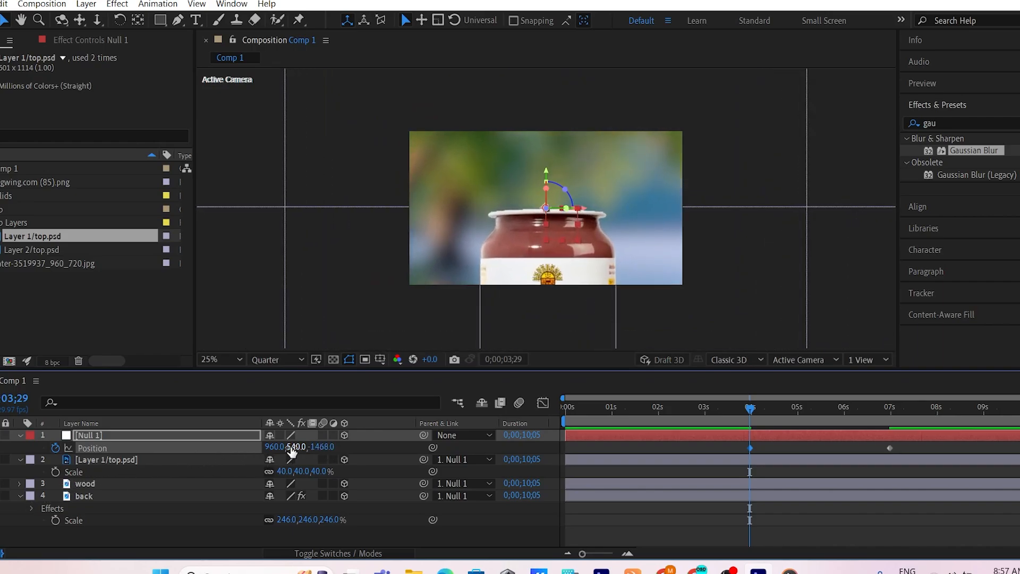
left_click_drag(291, 449, 439, 454)
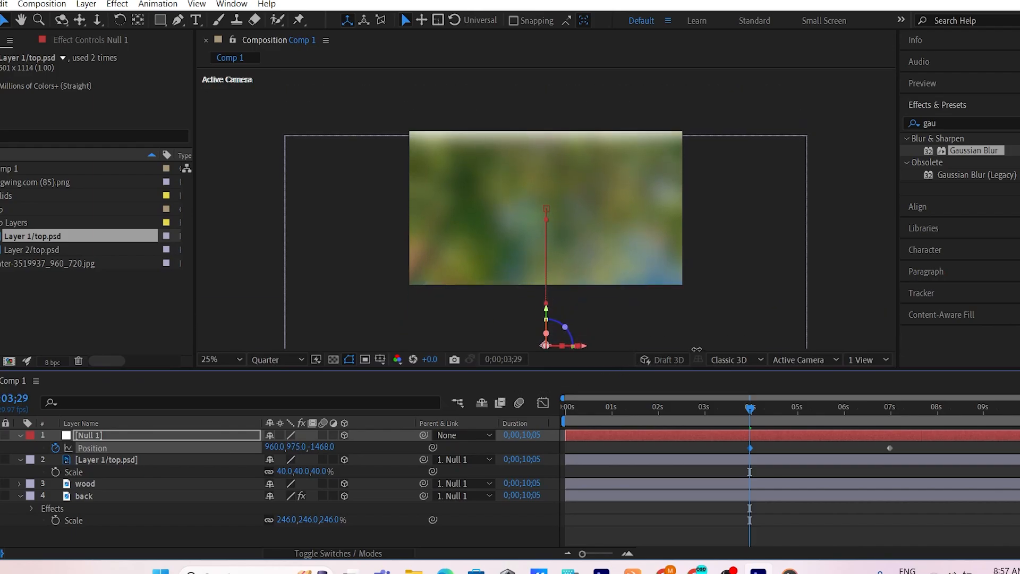
left_click_drag(735, 450, 921, 458)
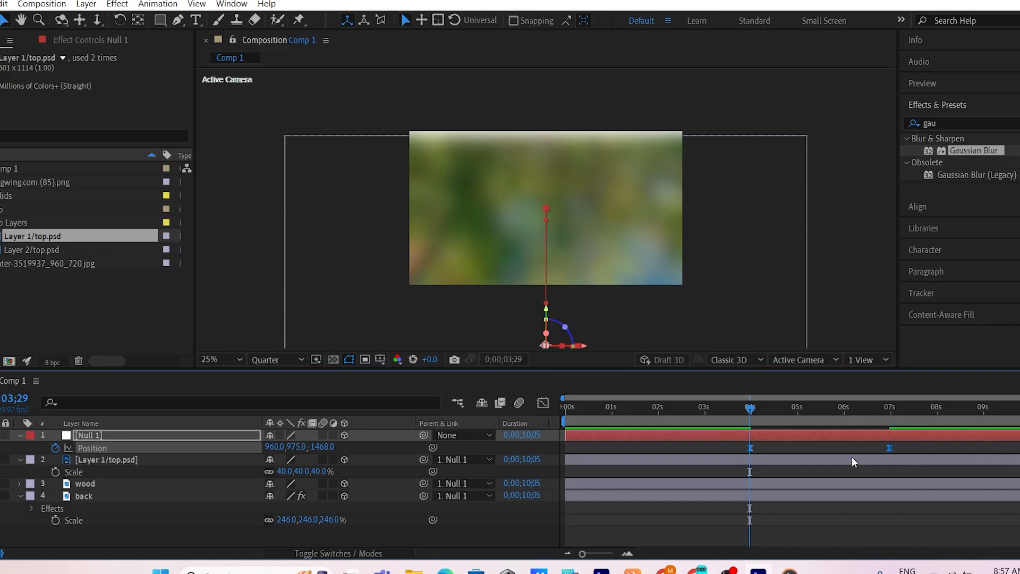
Step: Preview the eased camera-like movement between the two Null 1 Position keyframes, replaying it from 0;00;03;09
left_click_drag(751, 415, 749, 412)
key("space")
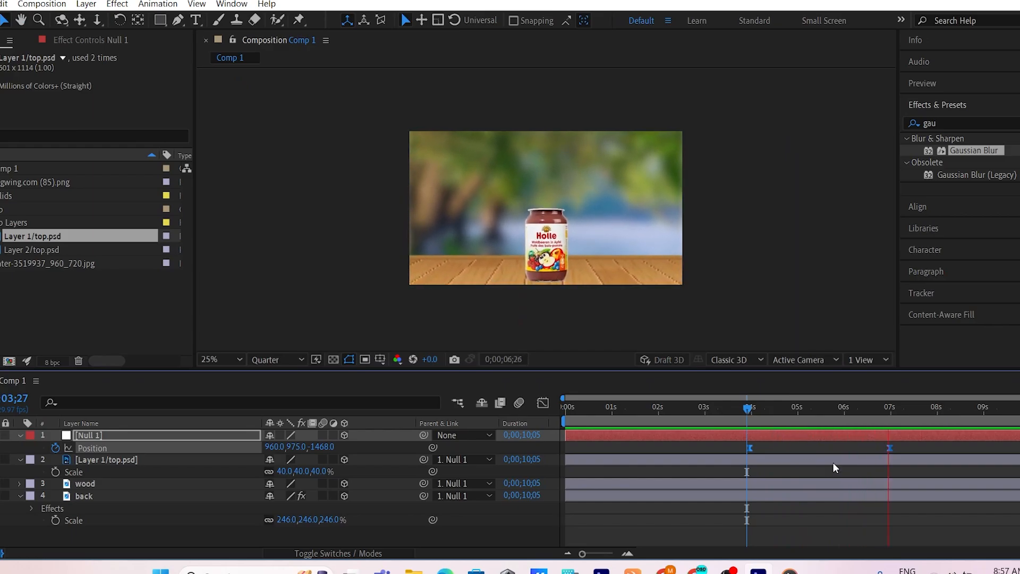
key("space")
left_click_drag(879, 414, 719, 408)
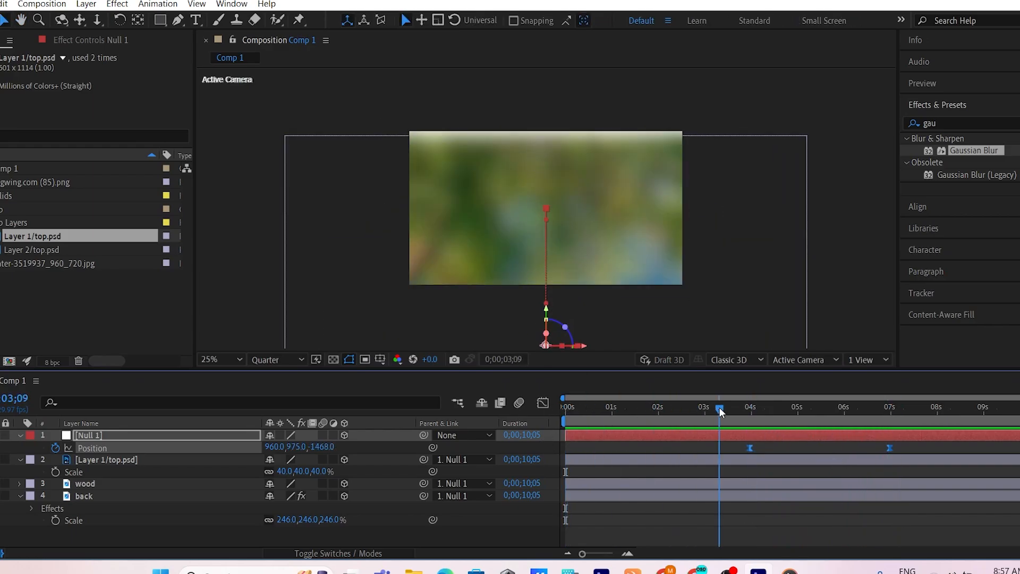
key("space")
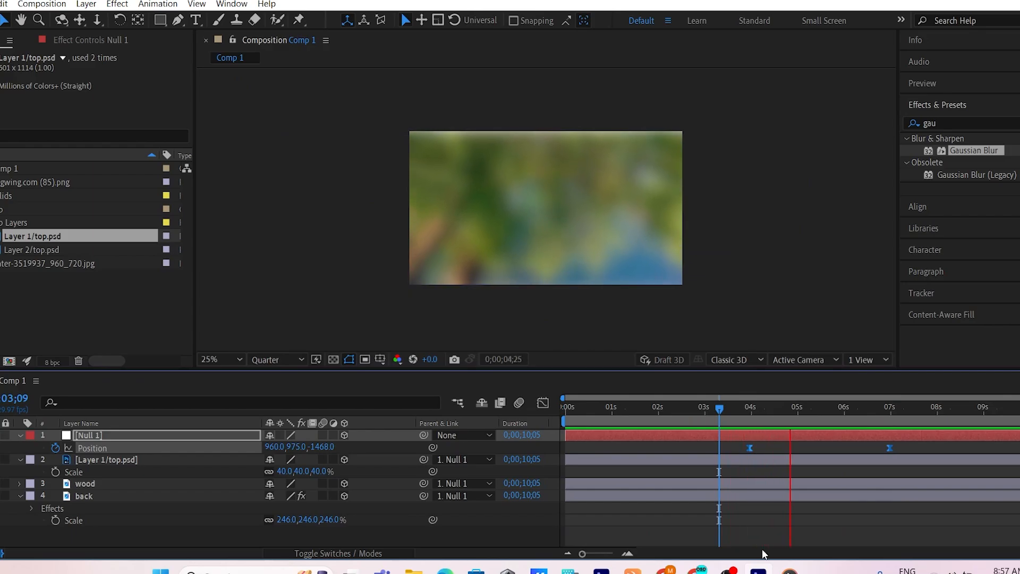
key("space")
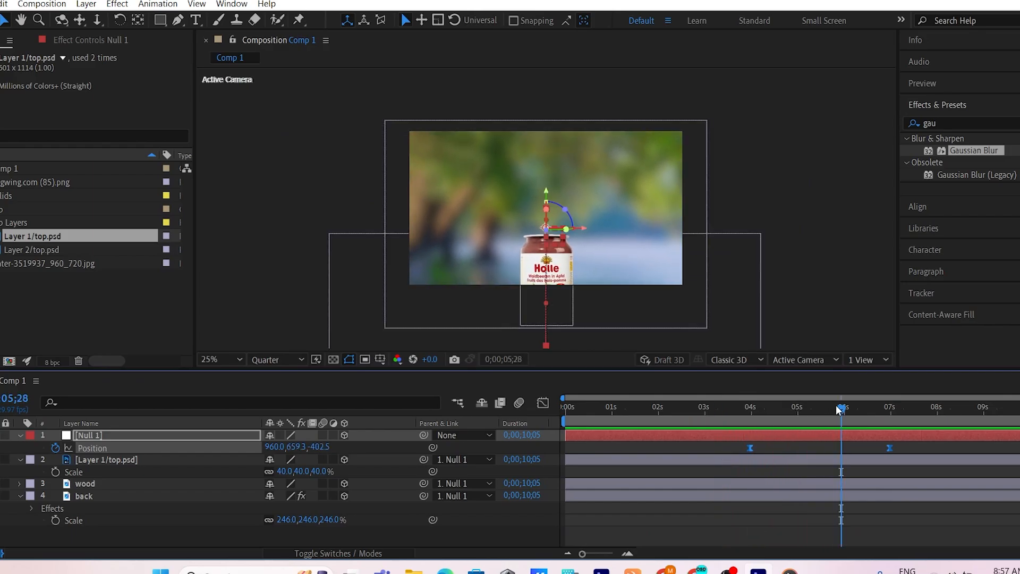
Step: Enlarge the back layer's scale to 264% and play the composition from the start to check the background coverage
left_click_drag(841, 409, 568, 438)
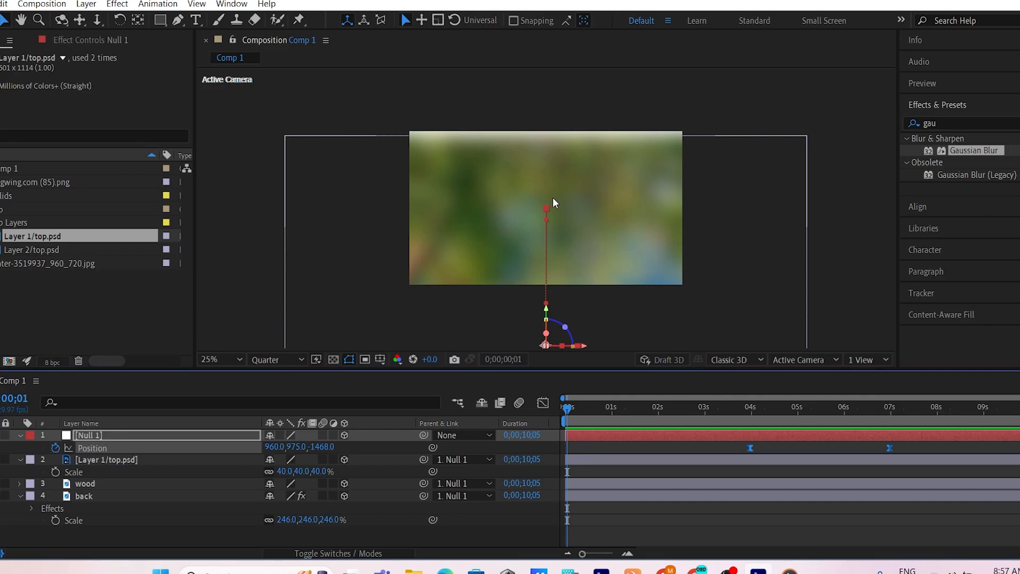
left_click(633, 174)
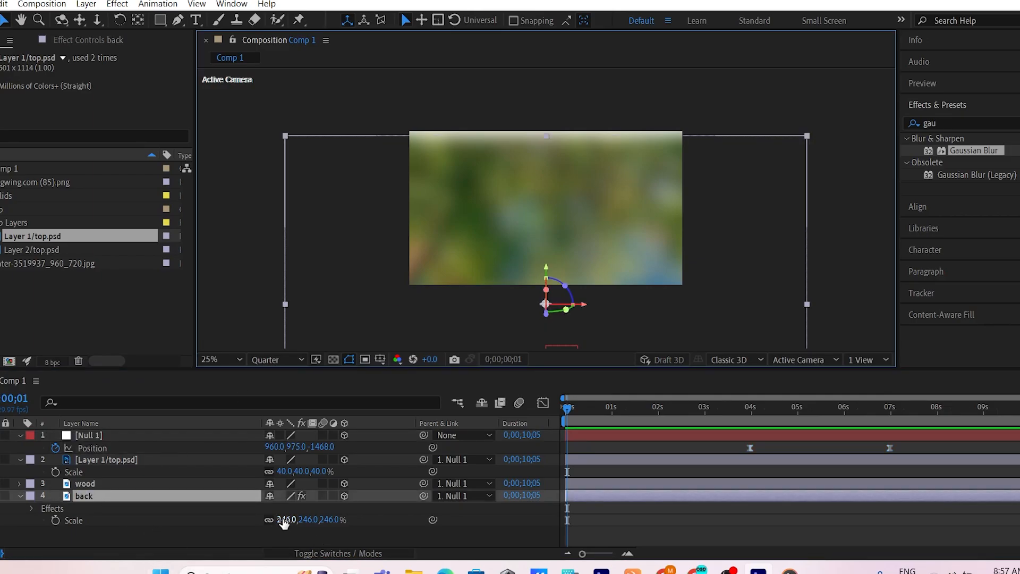
left_click_drag(283, 520, 295, 520)
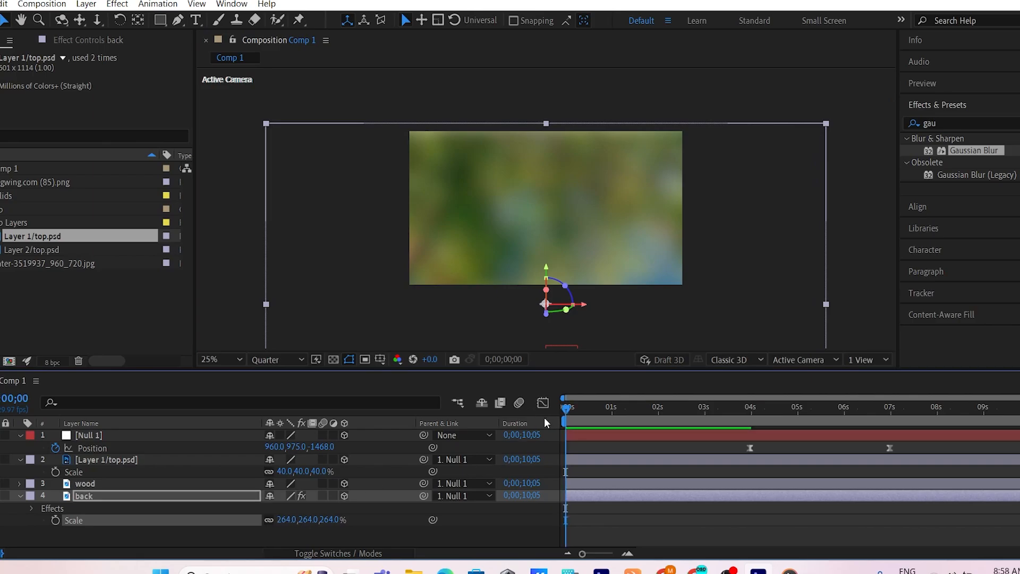
key("space")
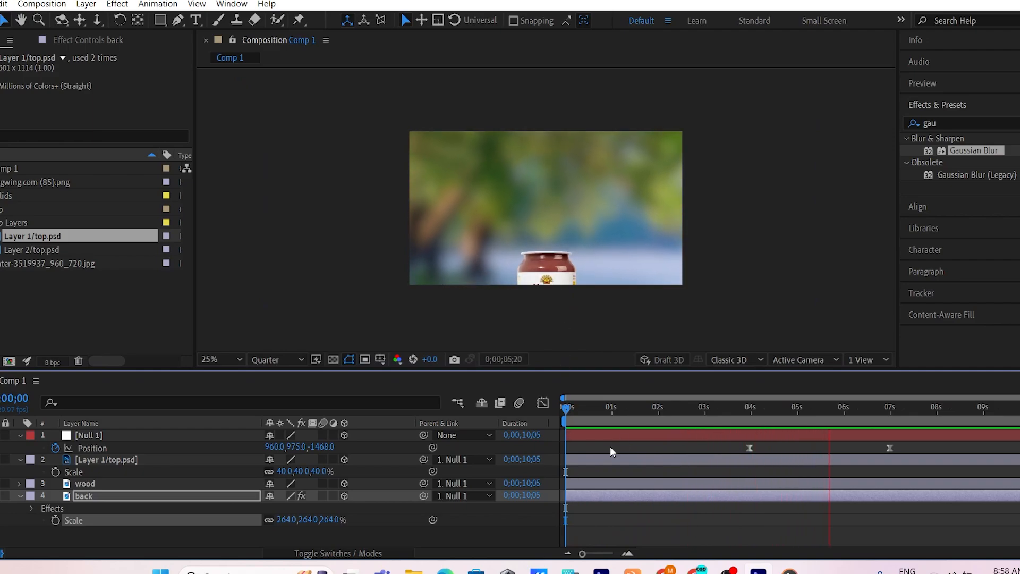
key("space")
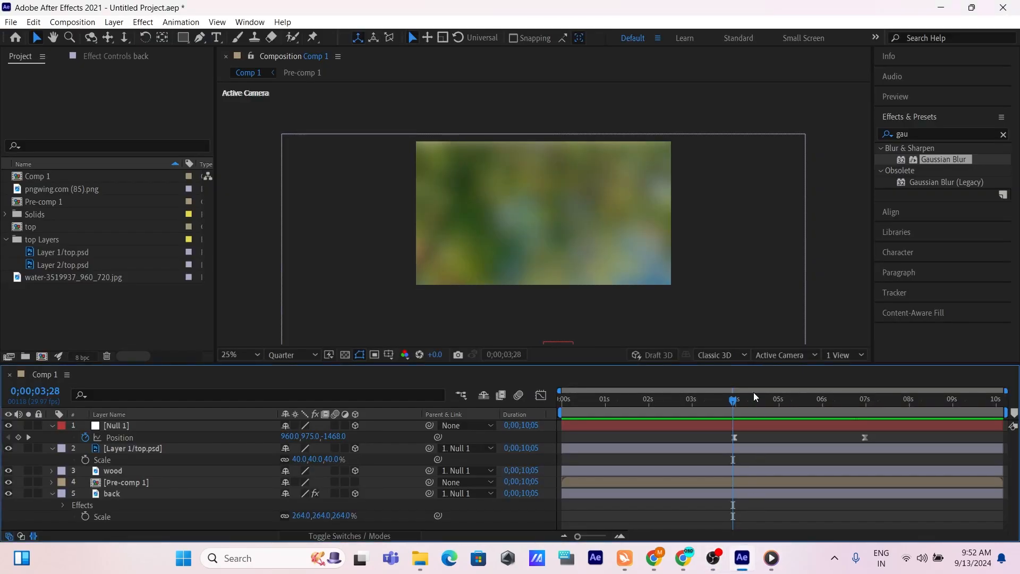
Step: Set the current time to 0;00;03;29 and import pngwing.com (40).png through pngwing.com (44).png from the JAM folder
left_click_drag(754, 397, 735, 403)
key("ctrl+o")
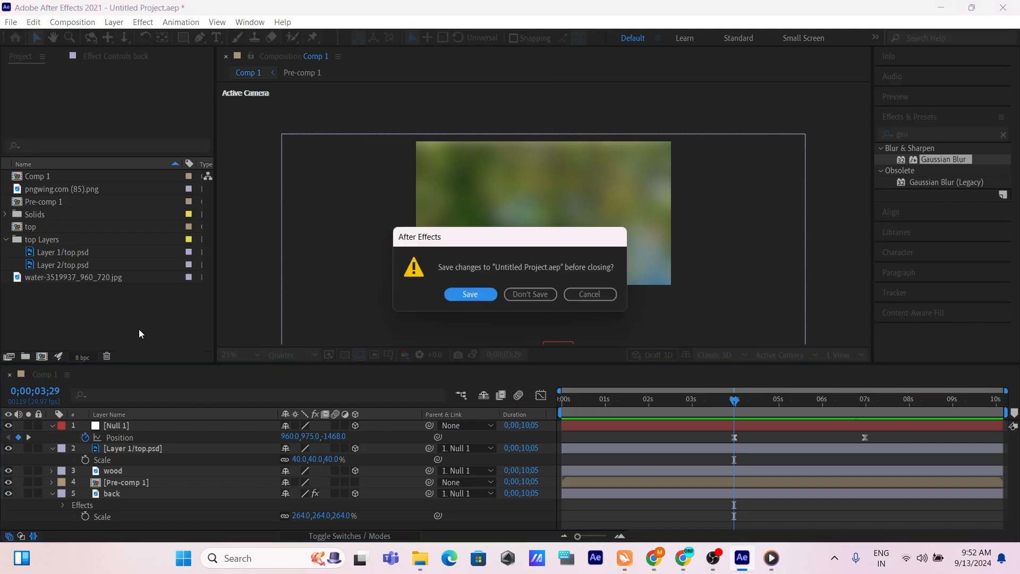
left_click(590, 294)
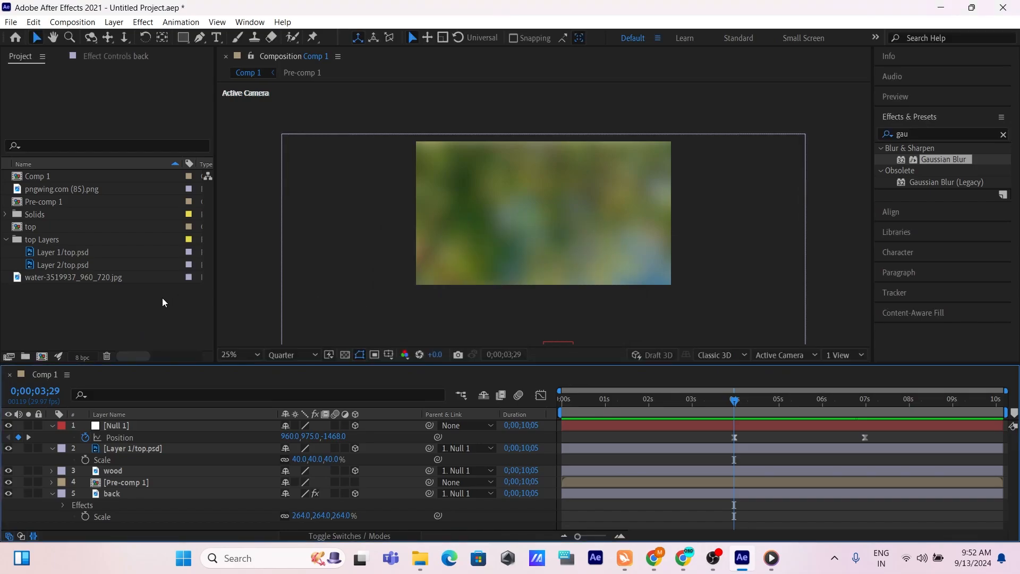
double_click(131, 302)
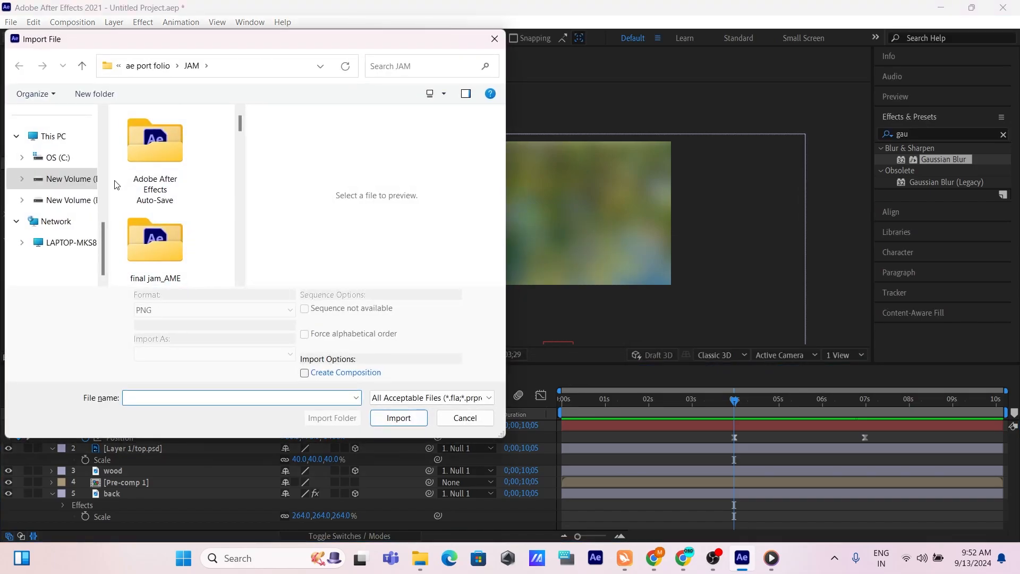
scroll(154, 191, "down", 5)
scroll(124, 189, "down", 5)
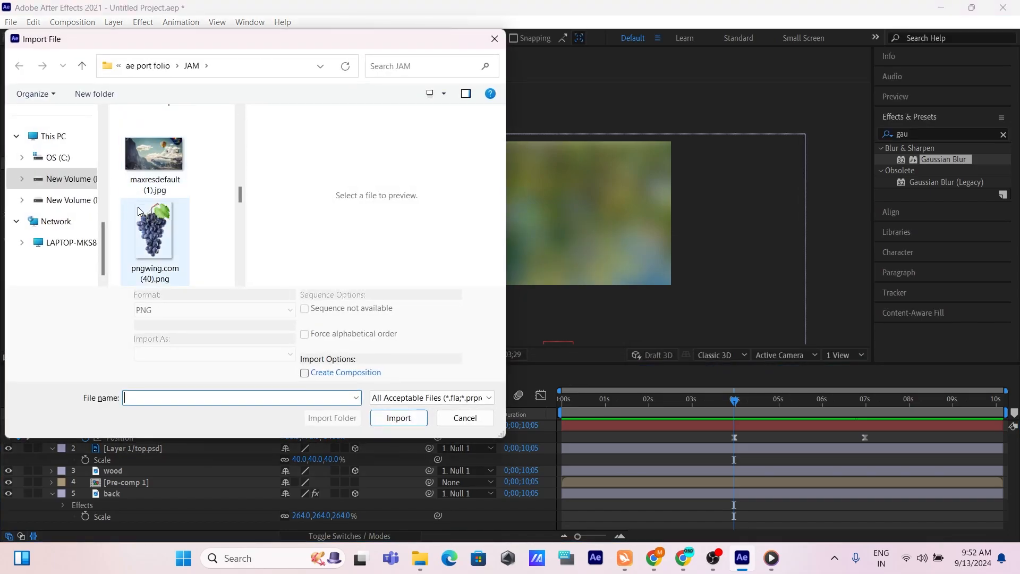
left_click(168, 233)
scroll(168, 233, "down", 3)
scroll(168, 233, "down", 3)
scroll(167, 233, "up", 1)
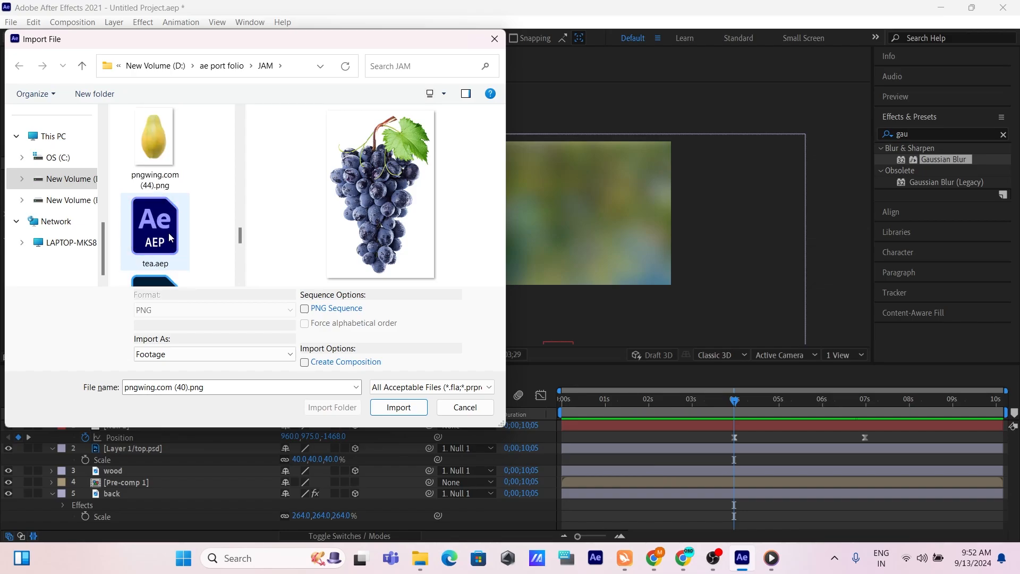
left_click(155, 148, "shift")
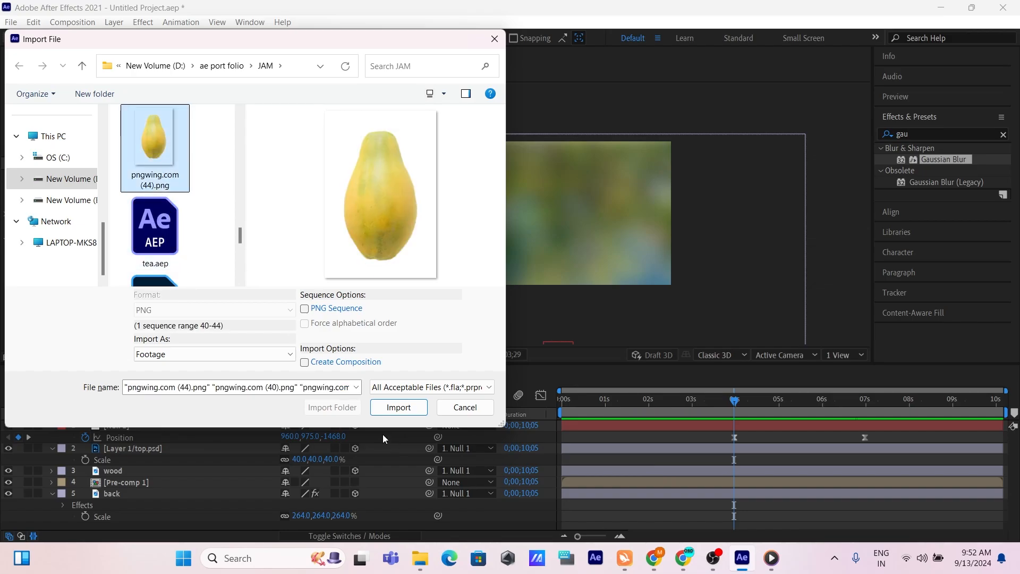
left_click(399, 407)
Step: Add the five imported fruit images to Comp 1 above Null 1 and set their scale to 19%
left_click_drag(62, 199, 113, 423)
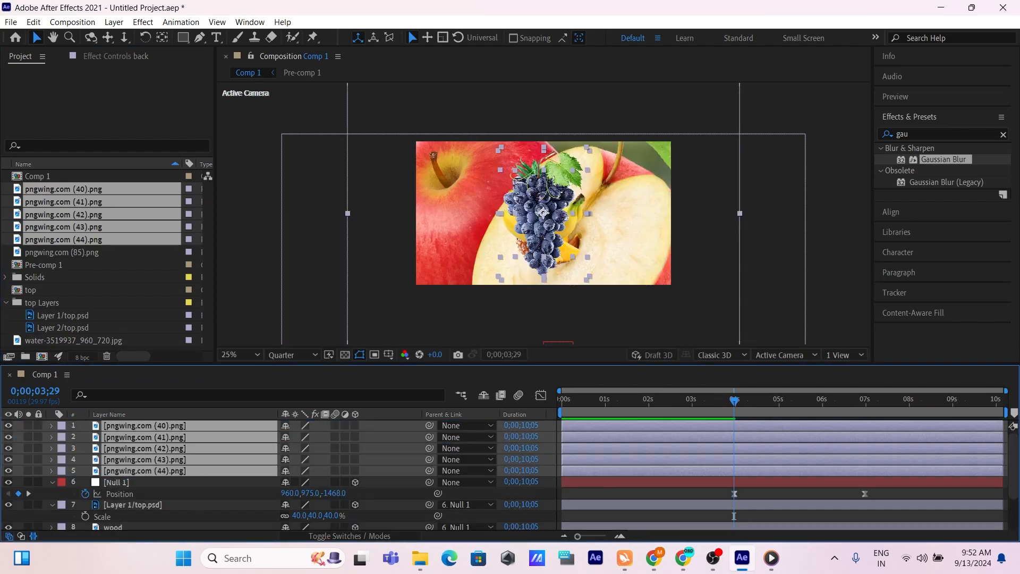
key("s")
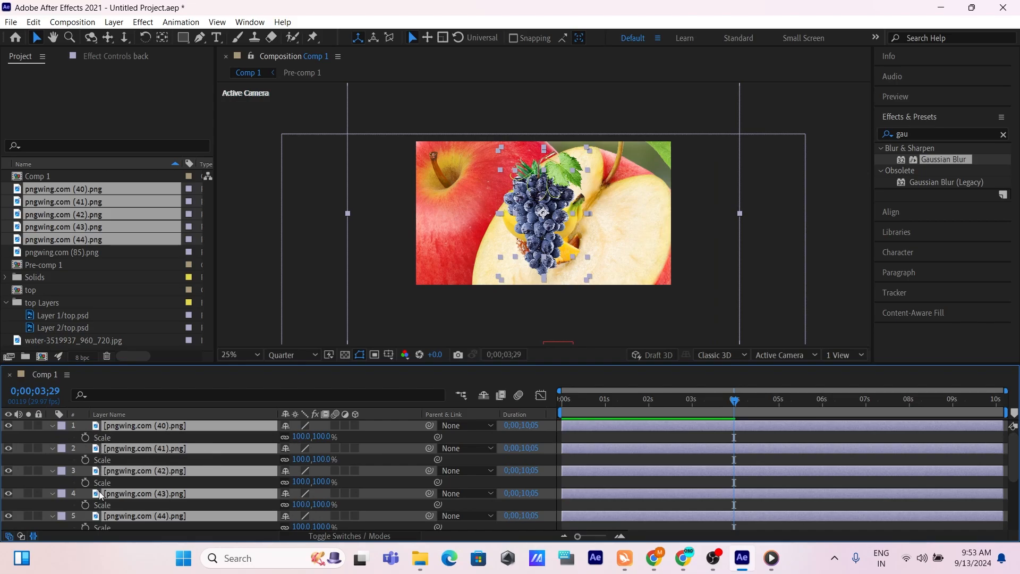
mouse_move(296, 436)
left_mouse_down()
mouse_move(244, 426)
mouse_move(300, 436)
left_mouse_up()
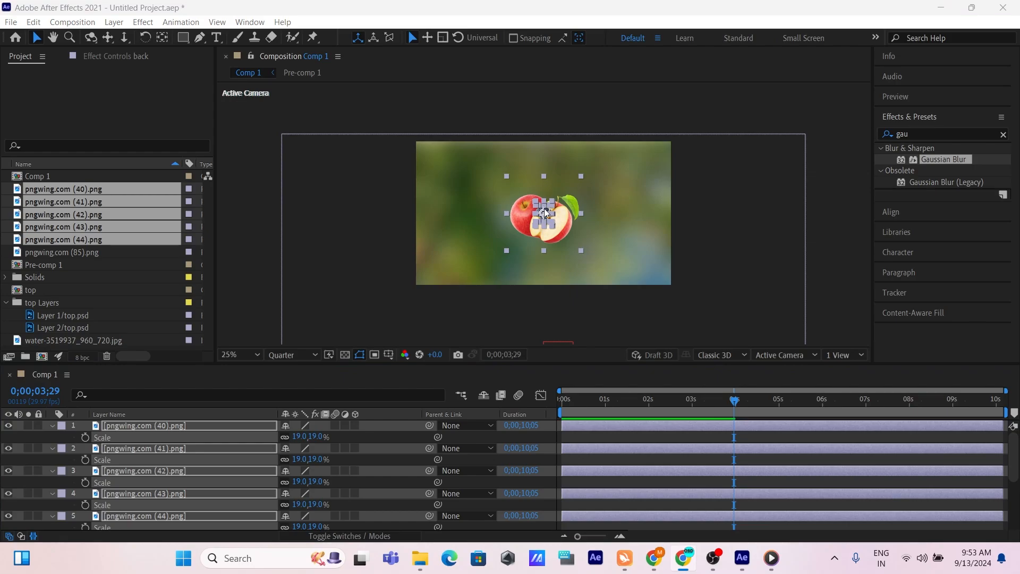
Step: Make the five fruit image layers 3D layers
left_click(737, 404)
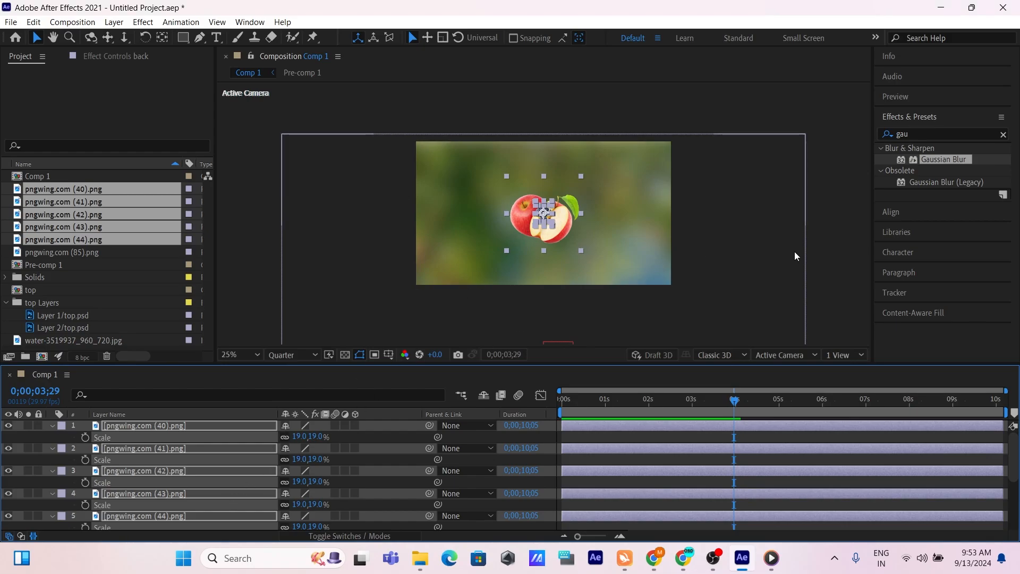
left_click(355, 426)
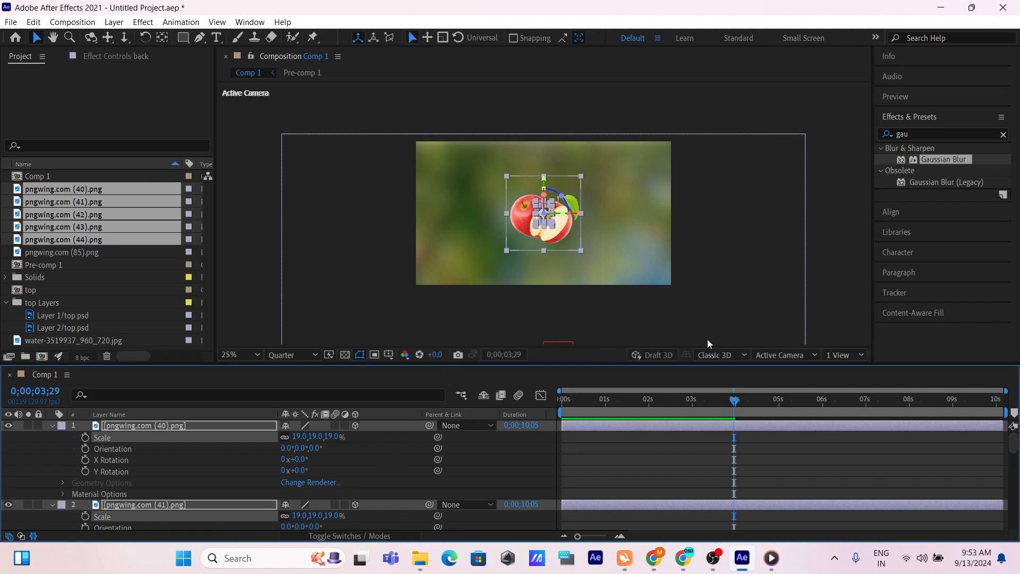
key("alt+Tab")
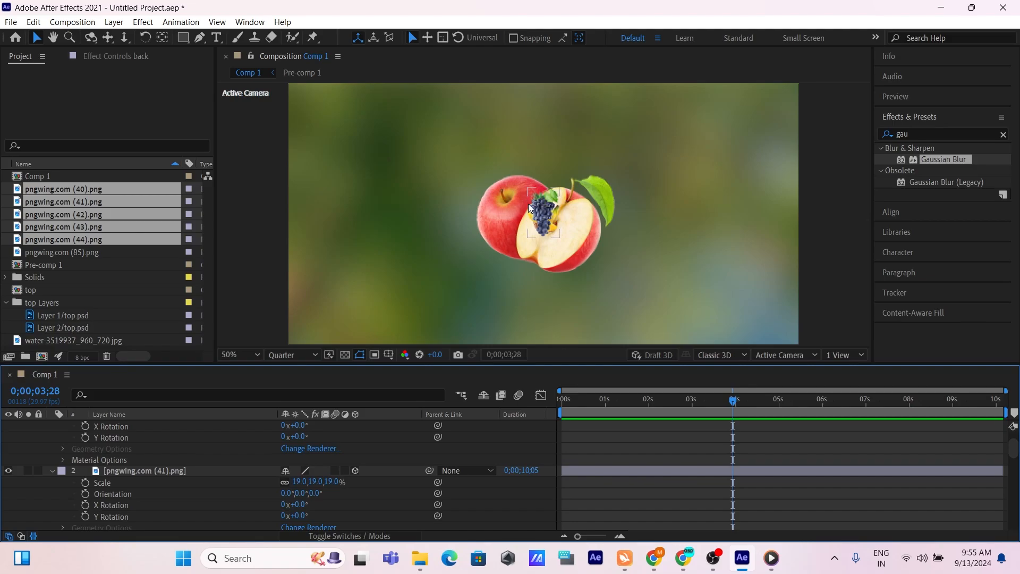
Step: Move the grapes layer straight down below the other fruits and the apples layer straight up
left_click(529, 203)
left_click_drag(546, 150, 551, 211)
left_click(583, 218)
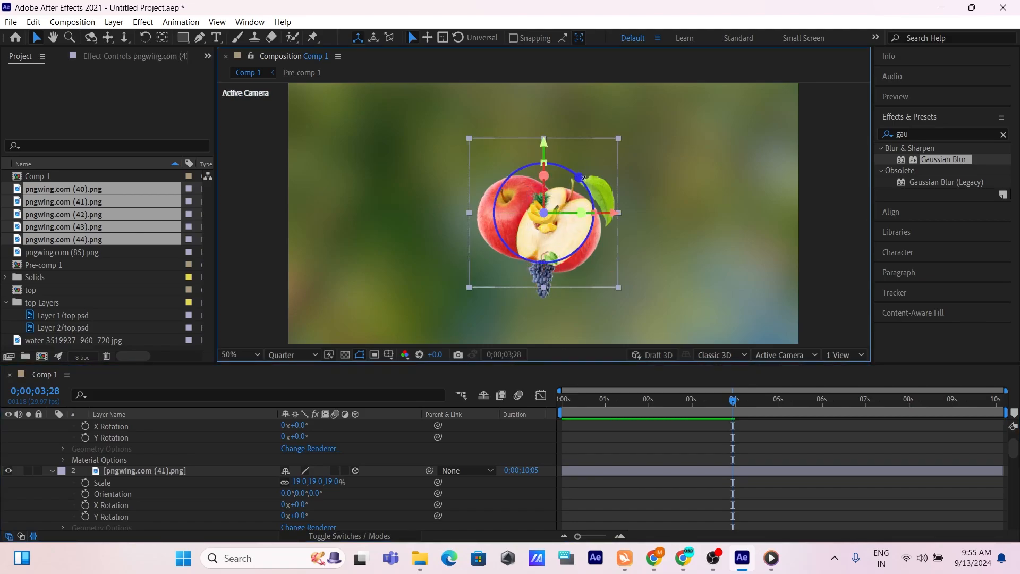
left_click_drag(543, 149, 543, 102)
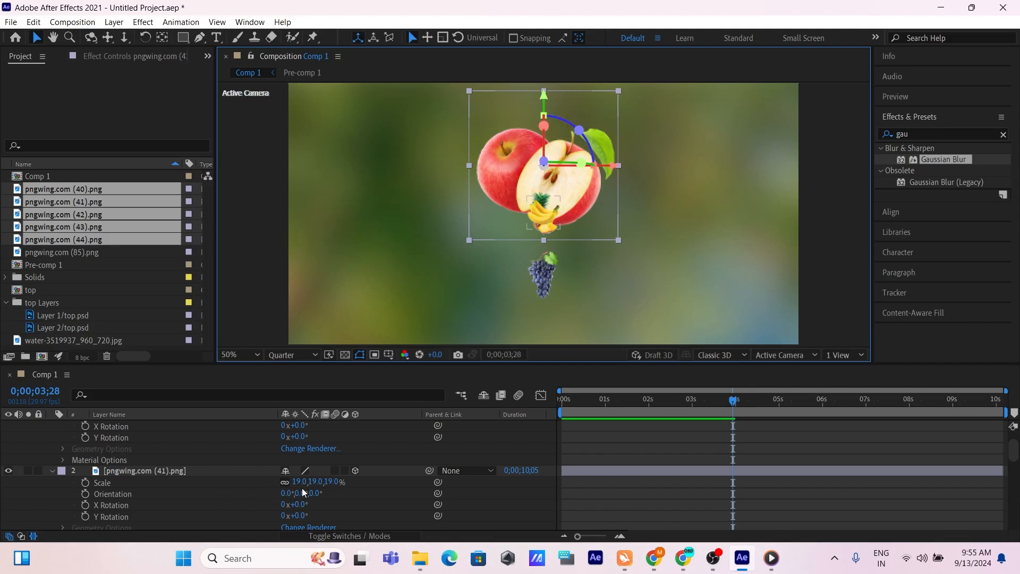
Step: Scale the bananas layer, pngwing.com (41).png, to 29% and set its Z Rotation to -94°
left_click_drag(303, 481, 314, 493)
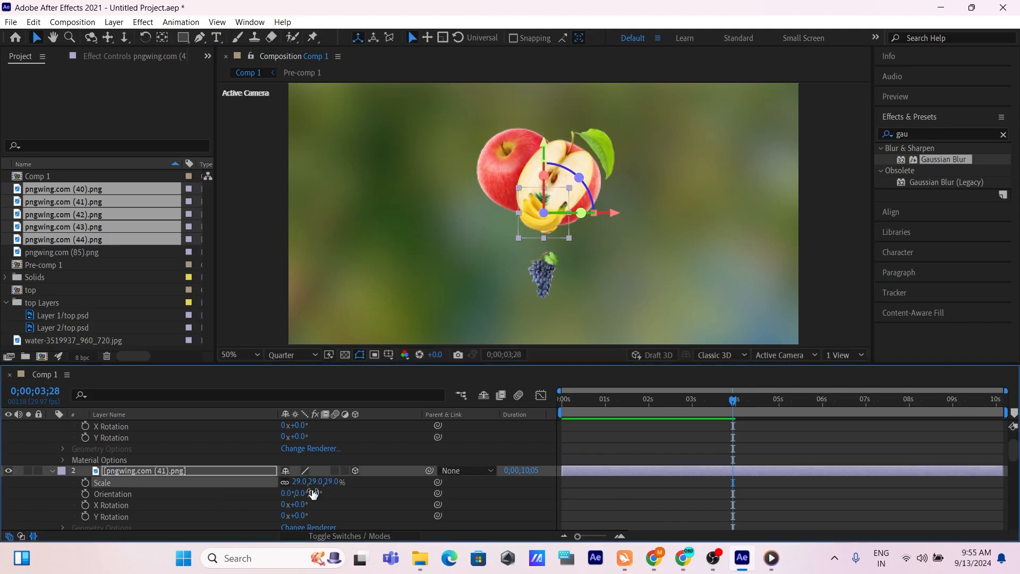
key("r")
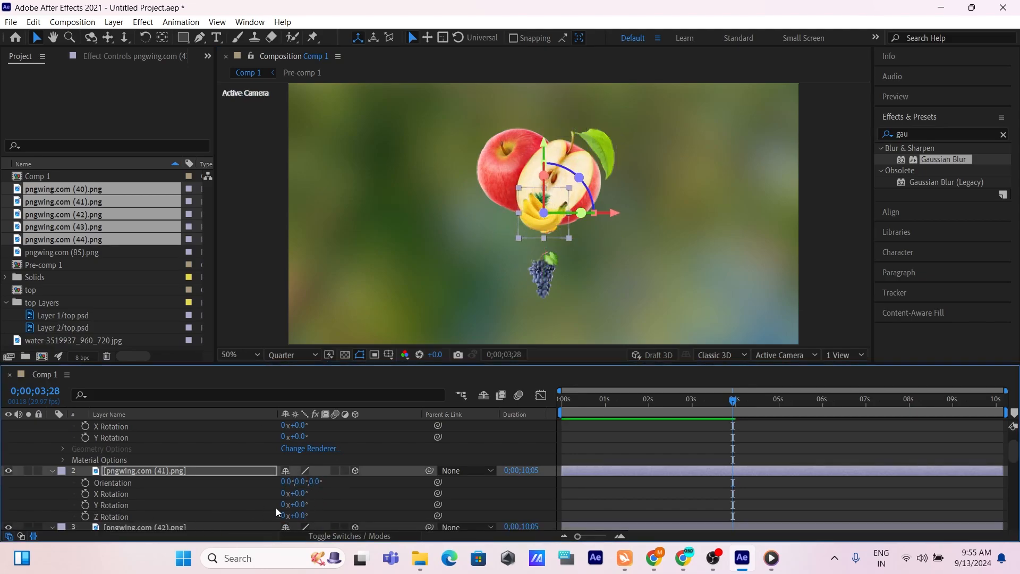
left_click_drag(287, 515, 215, 479)
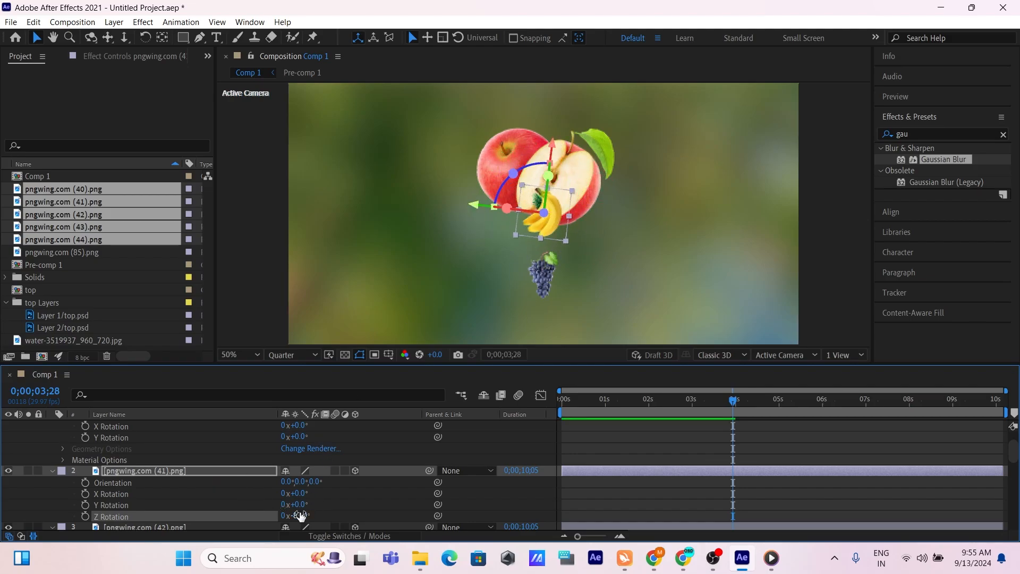
left_click_drag(301, 515, 287, 504)
Step: Move the bananas to the right and down beside the grapes, and place the apples above them at about 1066, 428, 0
left_click_drag(471, 218, 524, 235)
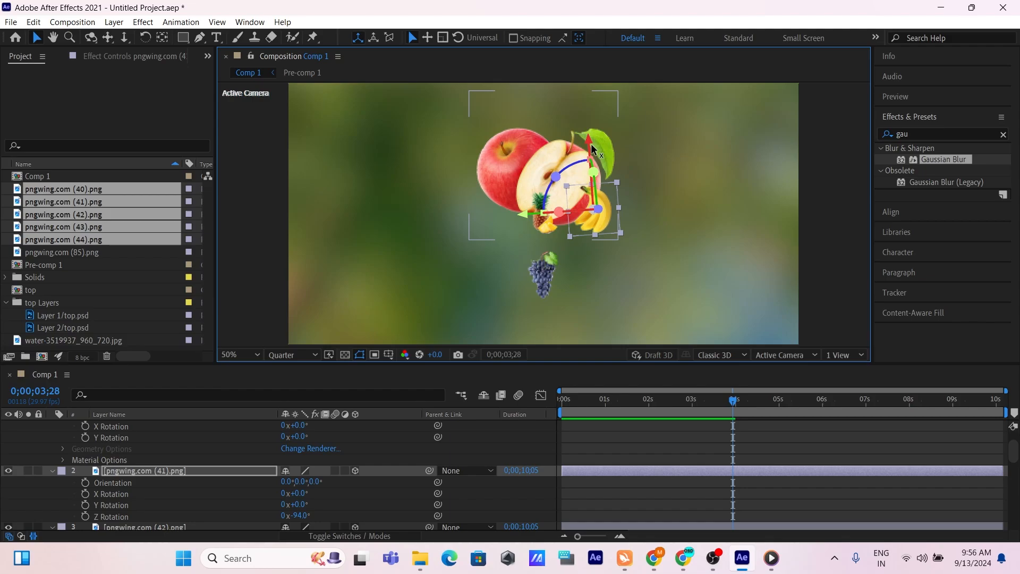
left_click_drag(592, 143, 581, 171)
left_click_drag(571, 106, 572, 124)
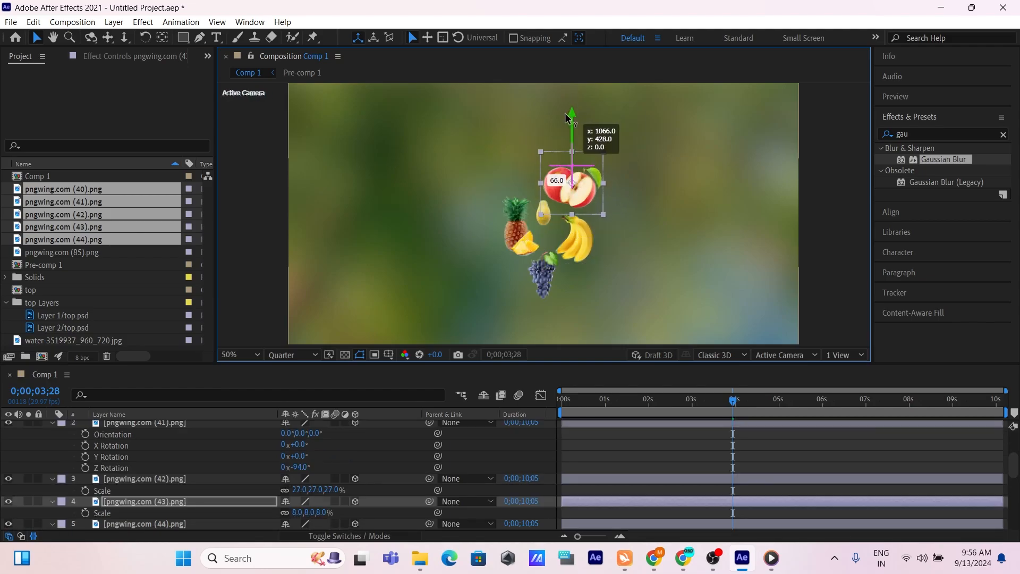
Step: Set the scale of the apples layer, pngwing.com (43).png, to 6%
left_click(295, 513)
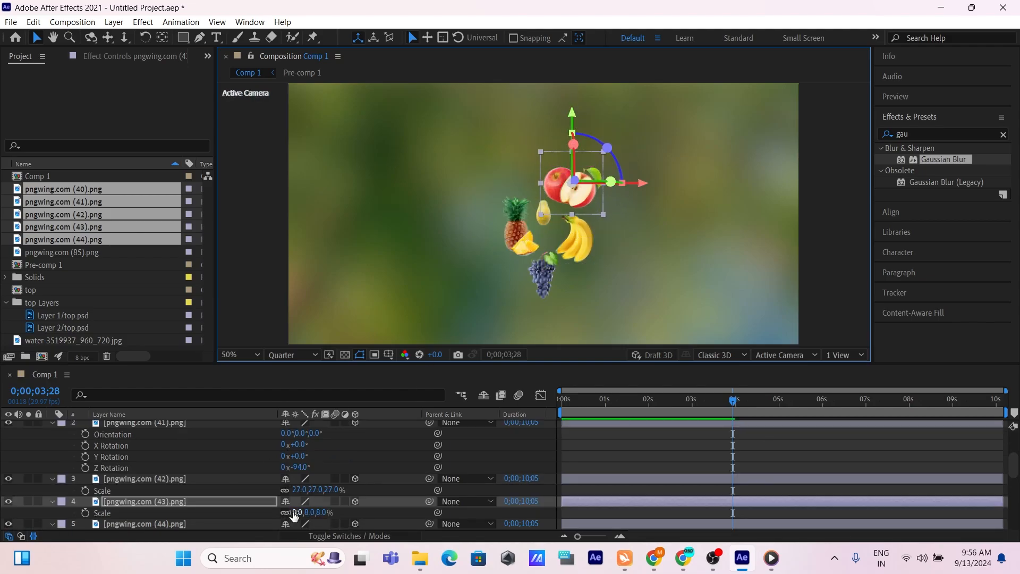
type("6")
key("Return")
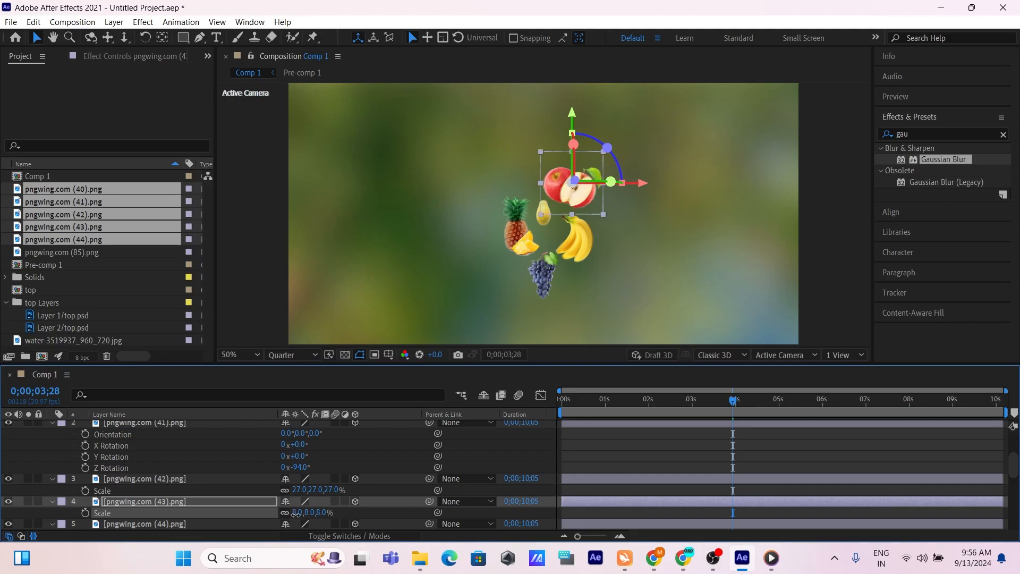
left_click(553, 219)
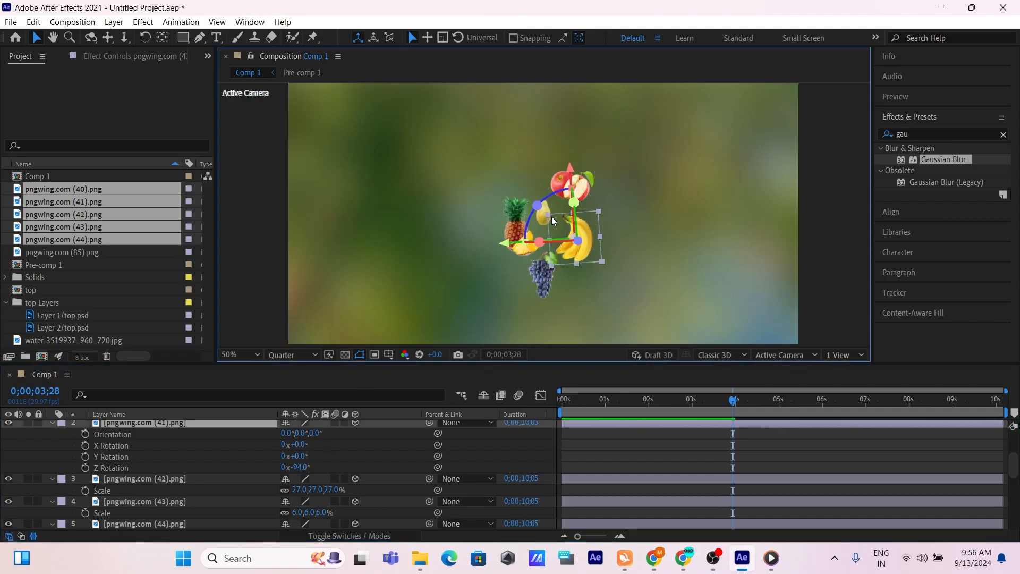
Step: Set the scale of the pear layer, pngwing.com (44).png, to 28%
left_click(187, 478)
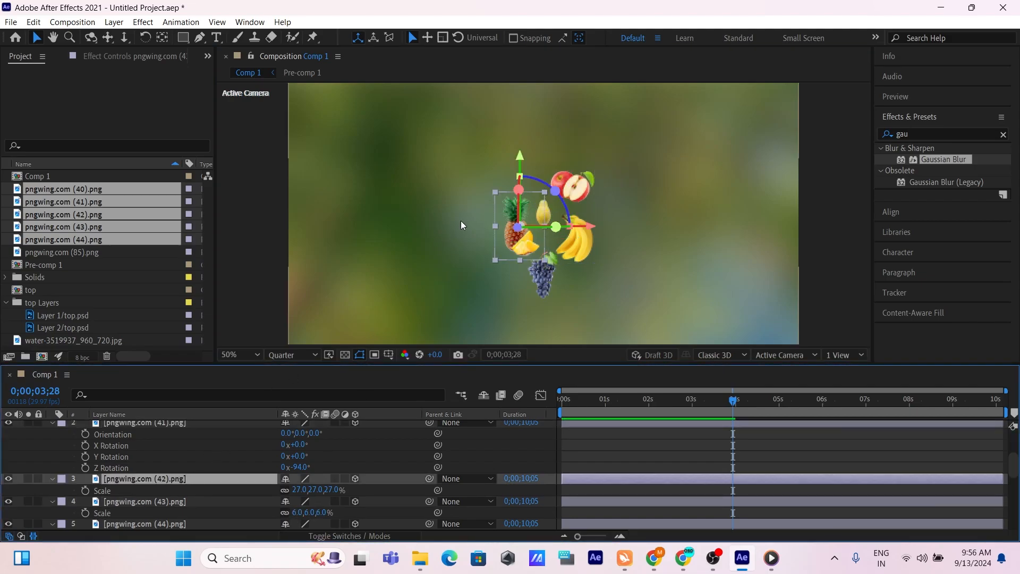
left_click(550, 202)
left_click(547, 214)
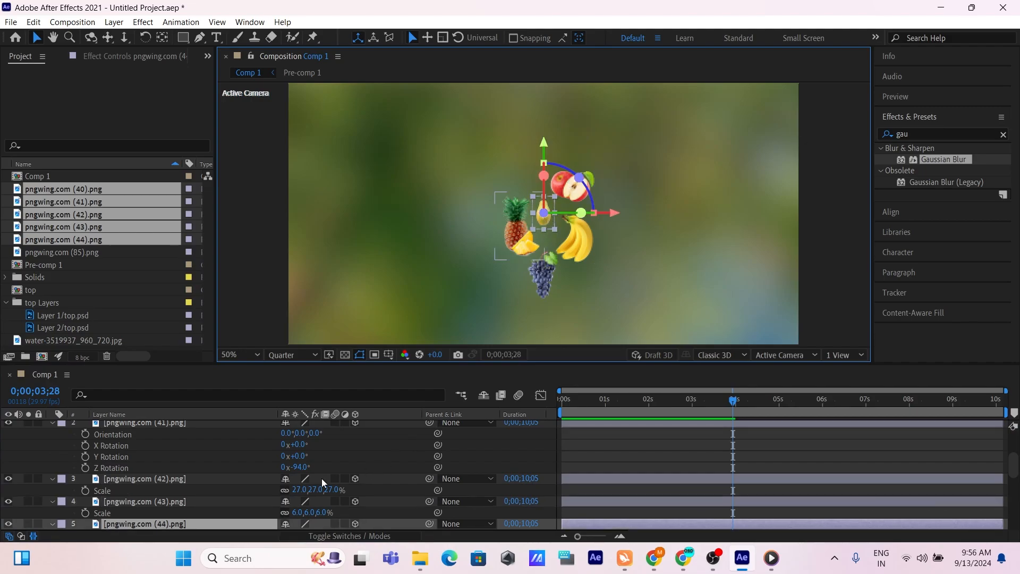
scroll(224, 514, "down", 3)
key("s")
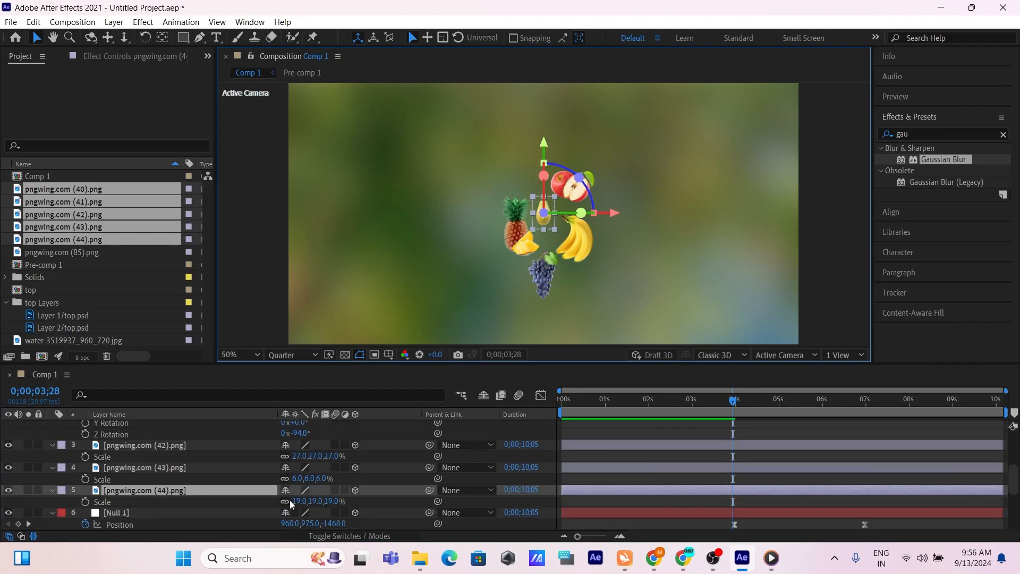
left_click_drag(298, 501, 308, 505)
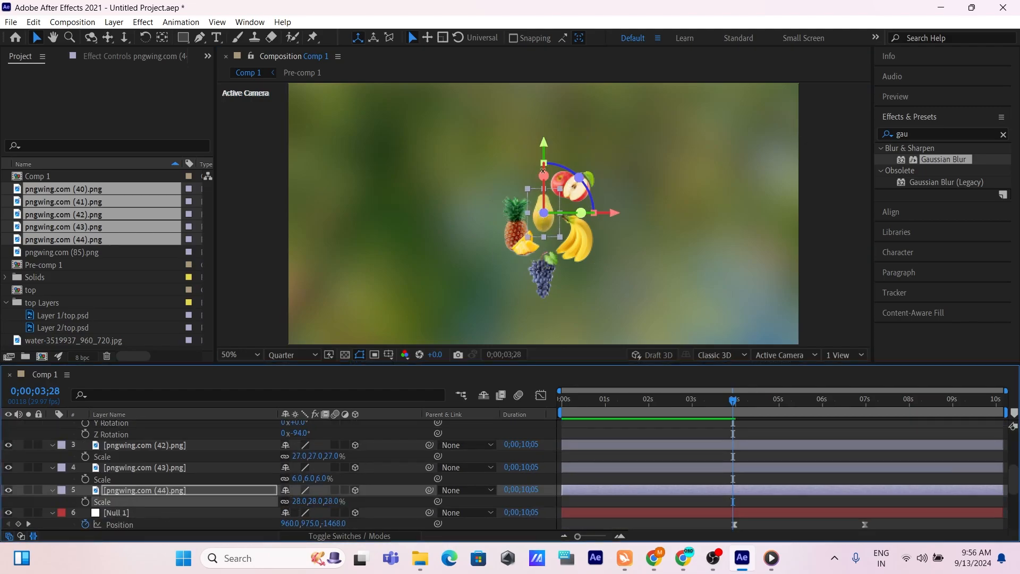
Step: Move the pear up and slightly left beside the apples, and shift the bananas slightly left and up
left_click_drag(544, 171, 545, 137)
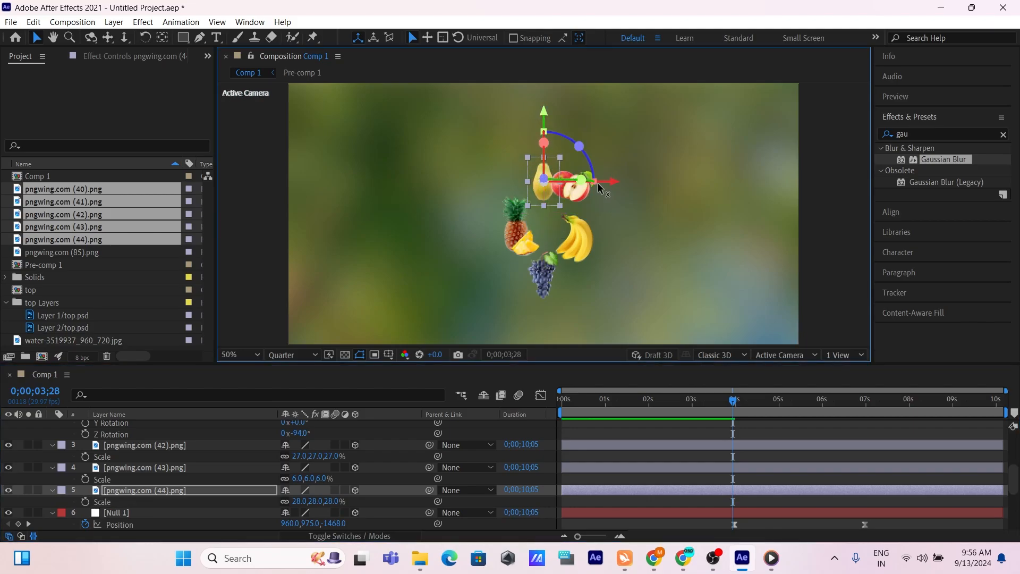
left_click_drag(612, 186, 602, 193)
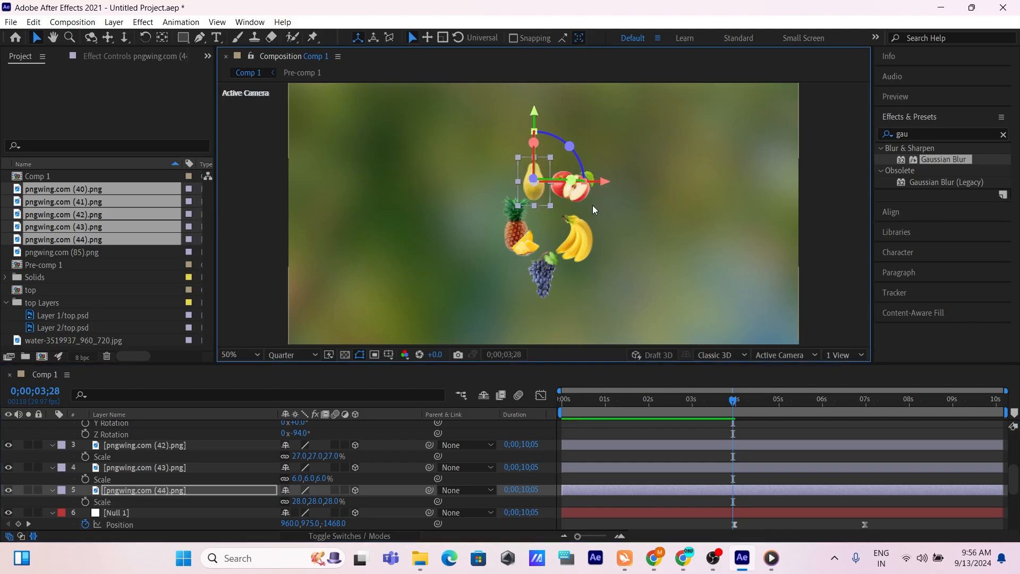
left_click(578, 248)
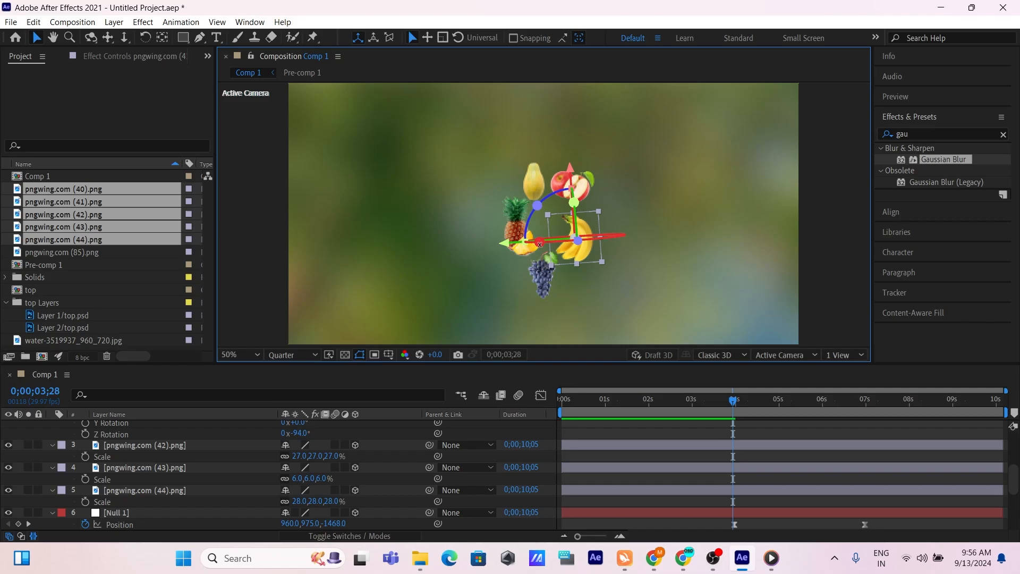
left_click_drag(505, 244, 499, 230)
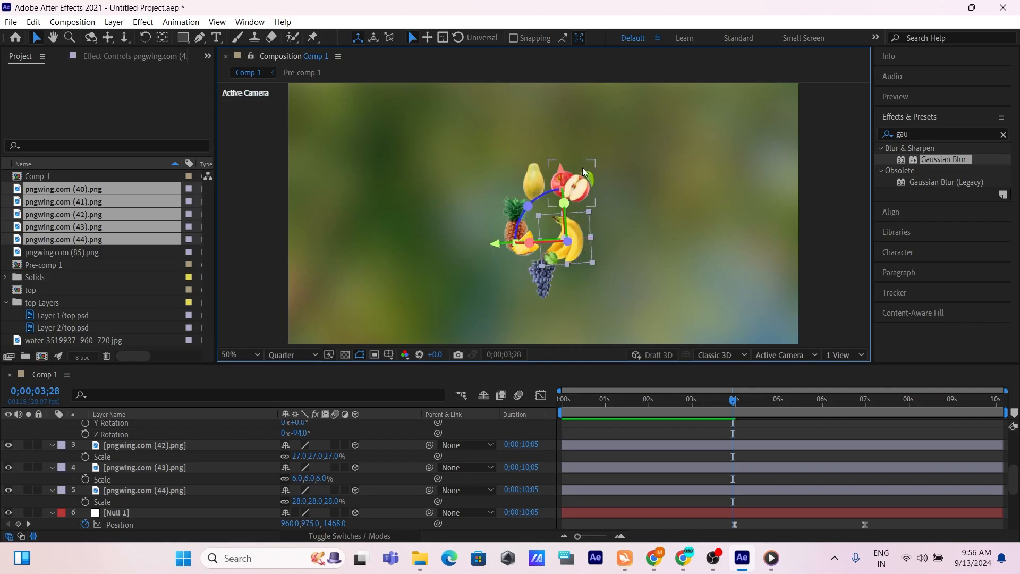
left_click(568, 206)
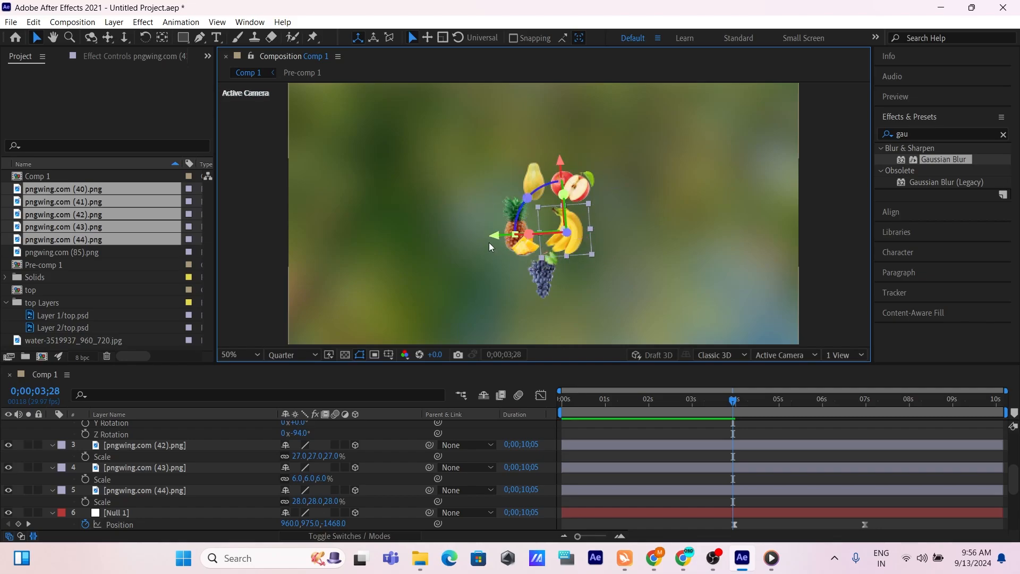
left_click_drag(499, 234, 501, 234)
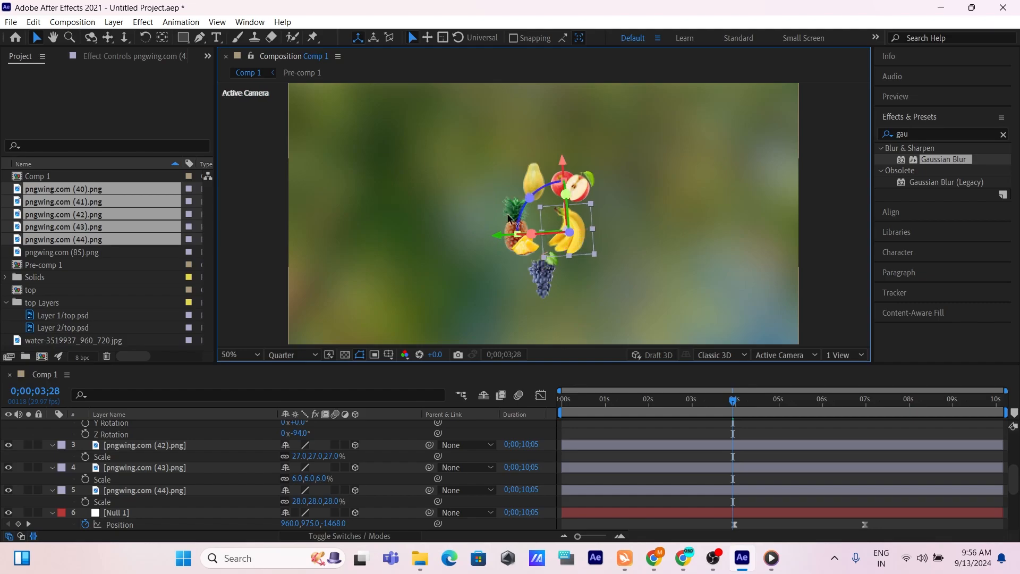
Step: Shift the pear left and slightly up above the pineapple, and bring the apples left and slightly up beside it
left_click(534, 183)
left_click_drag(611, 183, 597, 183)
left_click_drag(521, 115, 521, 109)
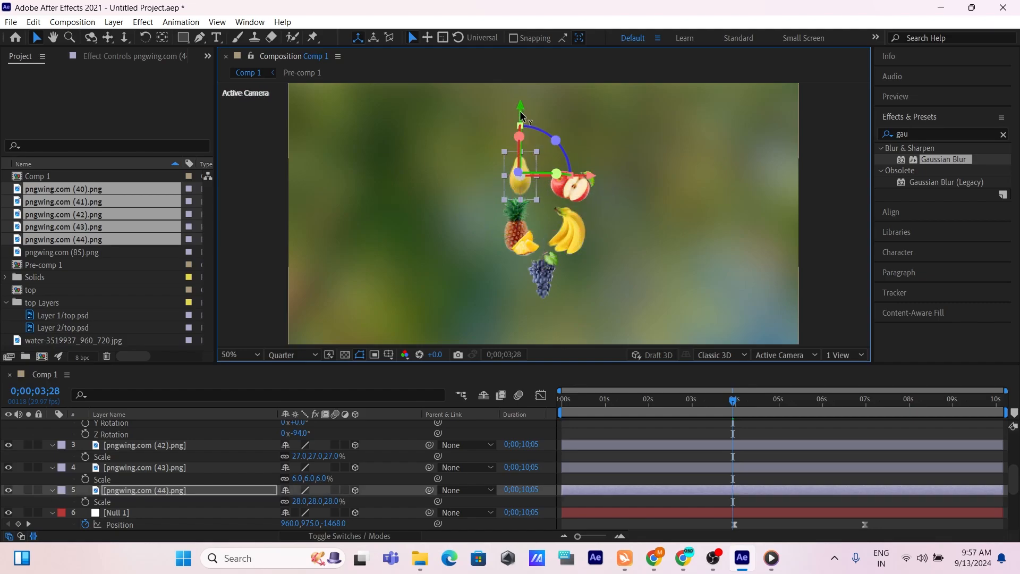
left_click(571, 183)
left_click_drag(642, 188, 628, 189)
left_click_drag(562, 119, 562, 113)
Step: Nudge the bananas slightly left and up, closer to the pineapple and apples
left_click(570, 223)
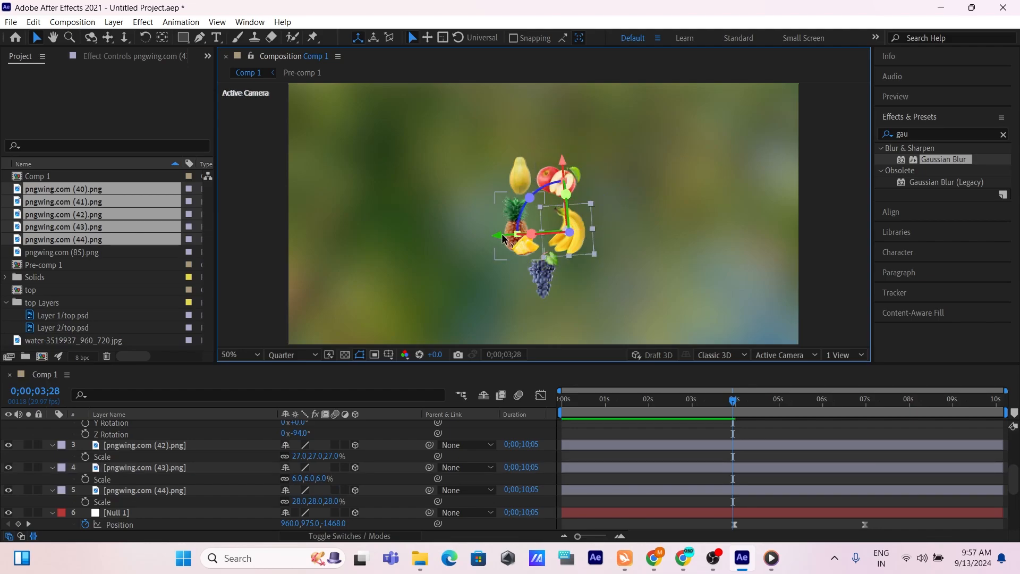
left_click_drag(501, 234, 497, 234)
left_click_drag(560, 172, 561, 168)
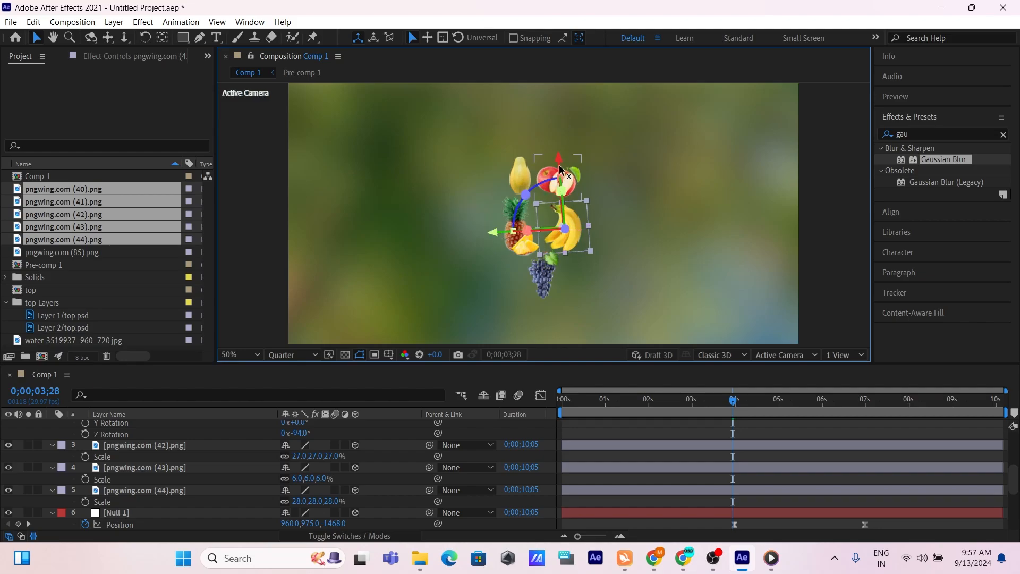
Step: Add a new null object above the fruit layers in Comp 1
key("comma")
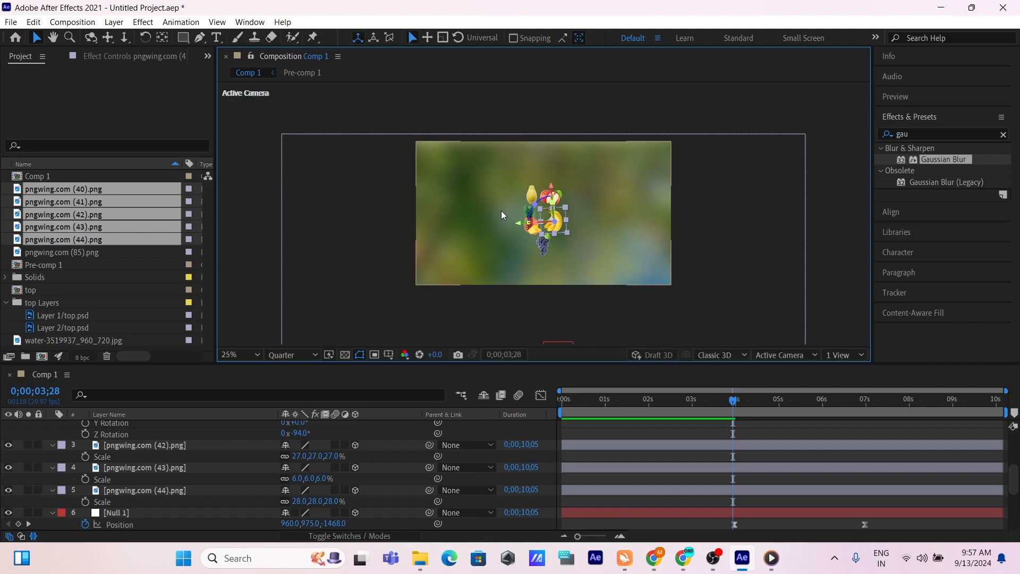
scroll(503, 214, "down", 1)
scroll(547, 221, "up", 1)
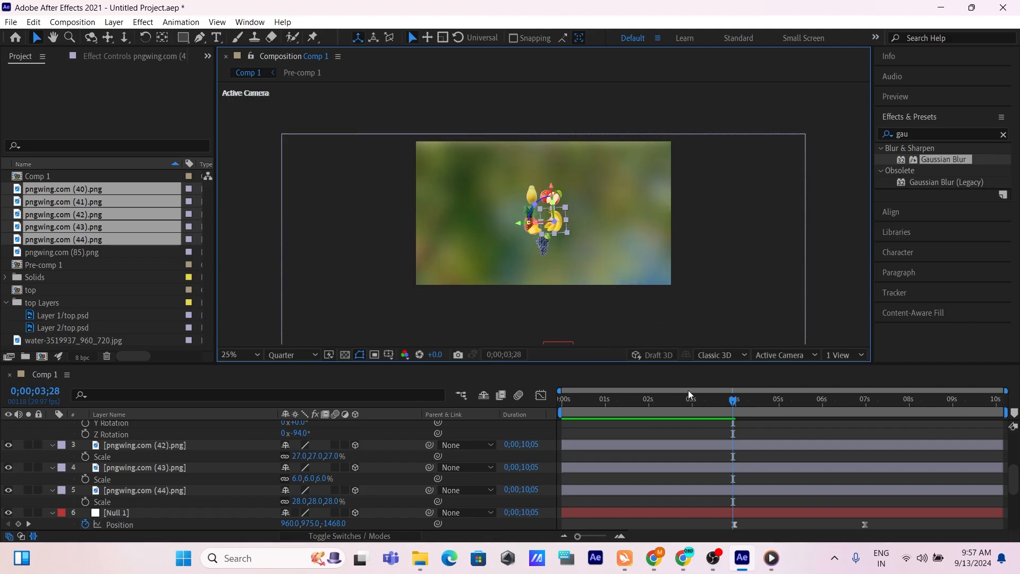
scroll(180, 449, "up", 3)
scroll(180, 449, "up", 1)
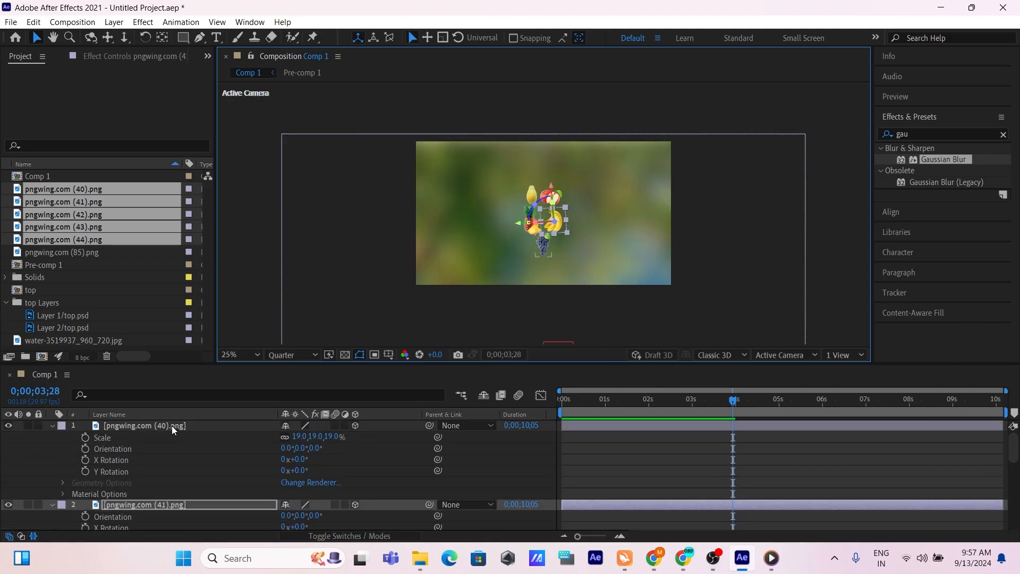
left_click(172, 426)
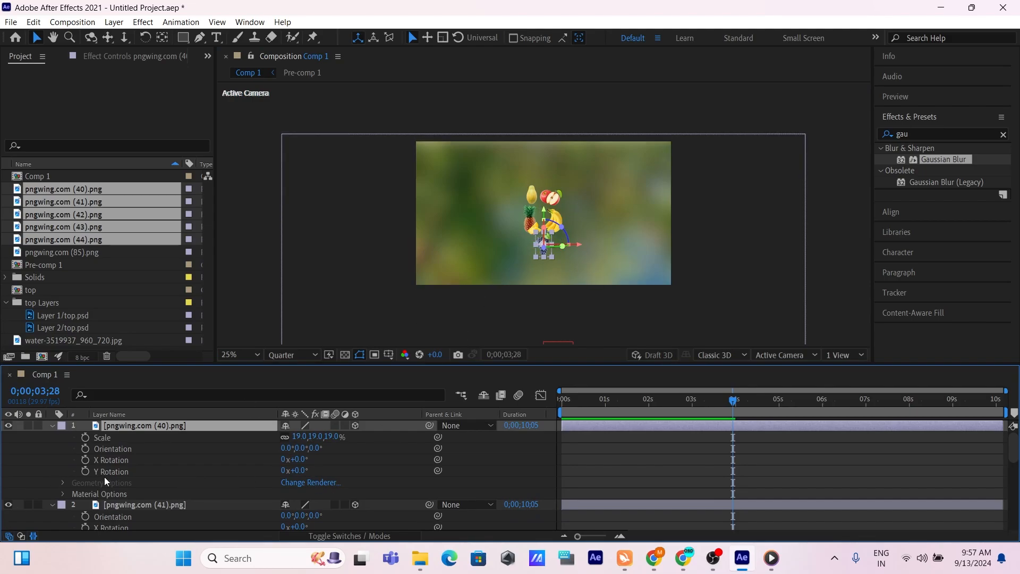
right_click(472, 474)
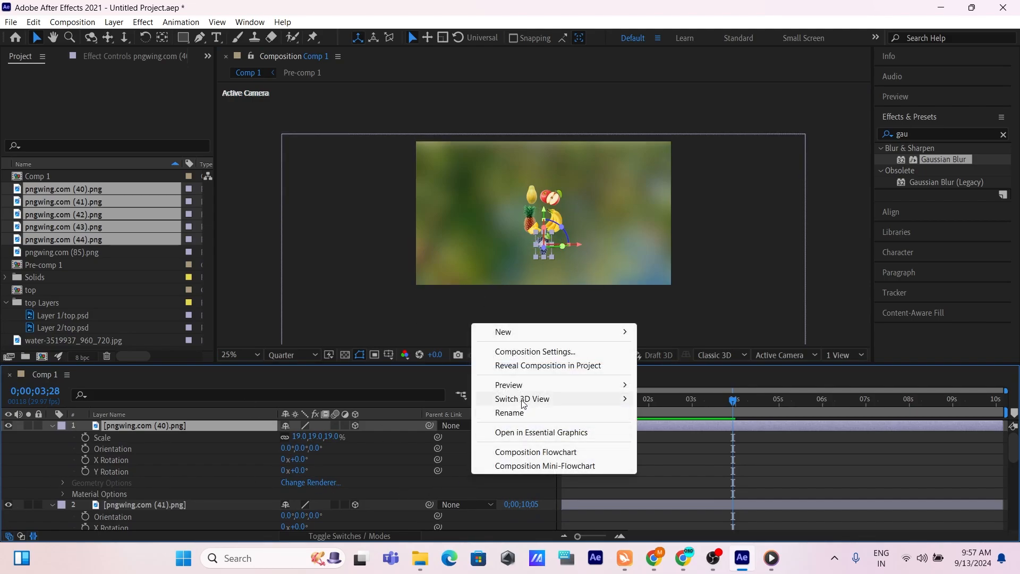
mouse_move(520, 332)
left_click(700, 405)
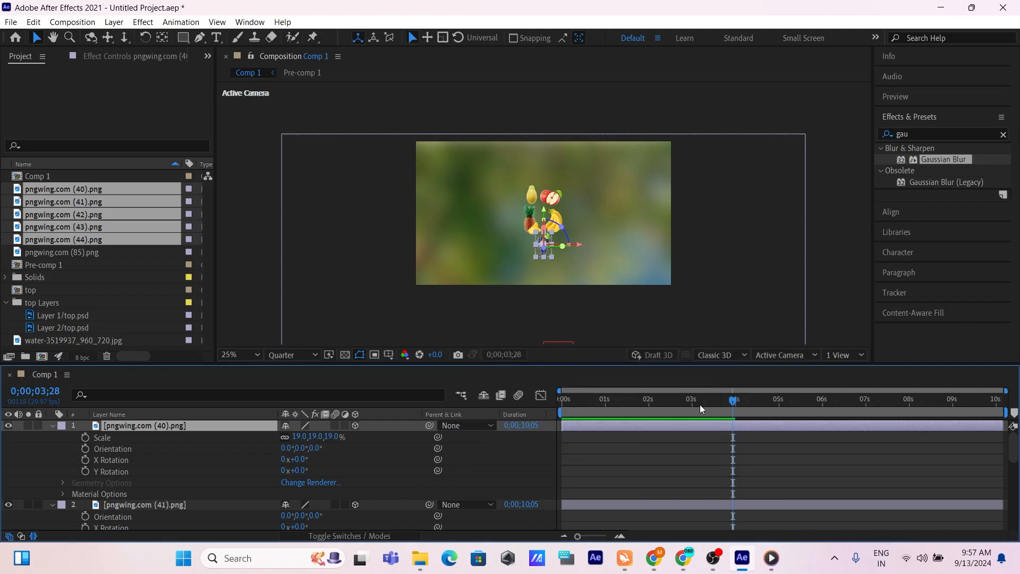
scroll(167, 493, "down", 3)
scroll(167, 494, "down", 3)
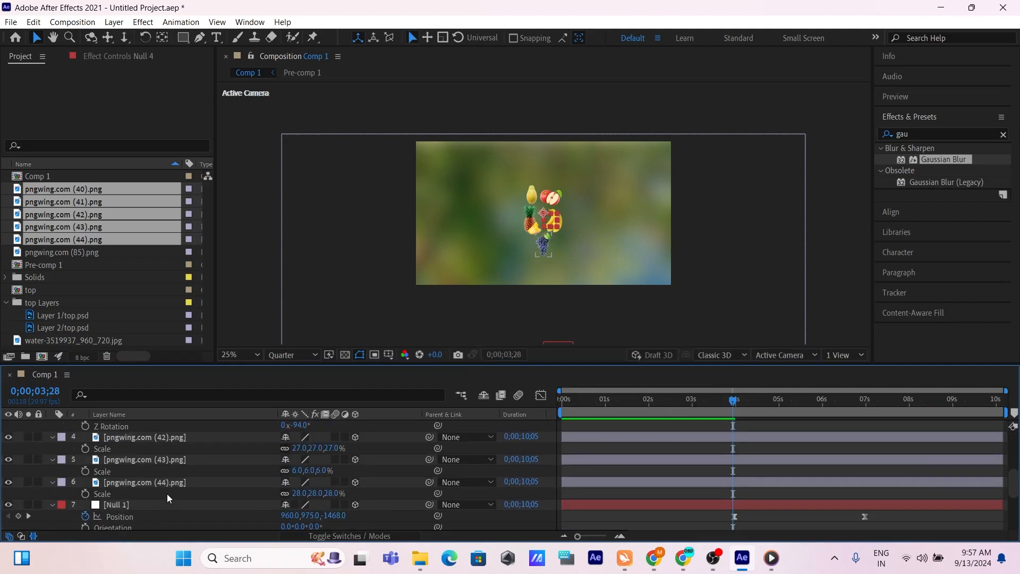
Step: Parent all five fruit layers, pngwing.com (40).png through pngwing.com (44).png, to Null 4
left_click(134, 483)
scroll(145, 485, "up", 5)
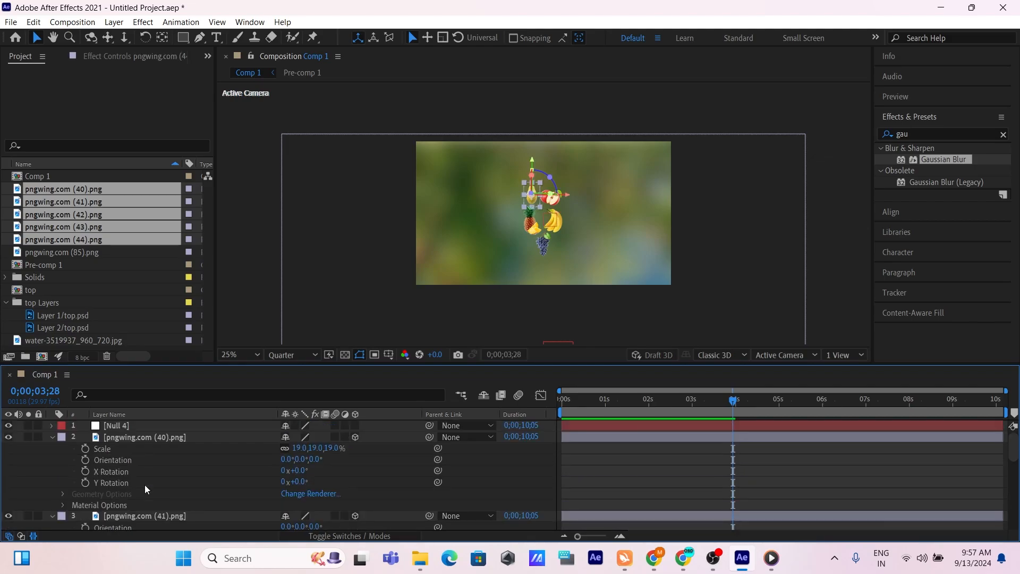
left_click(132, 439, "shift")
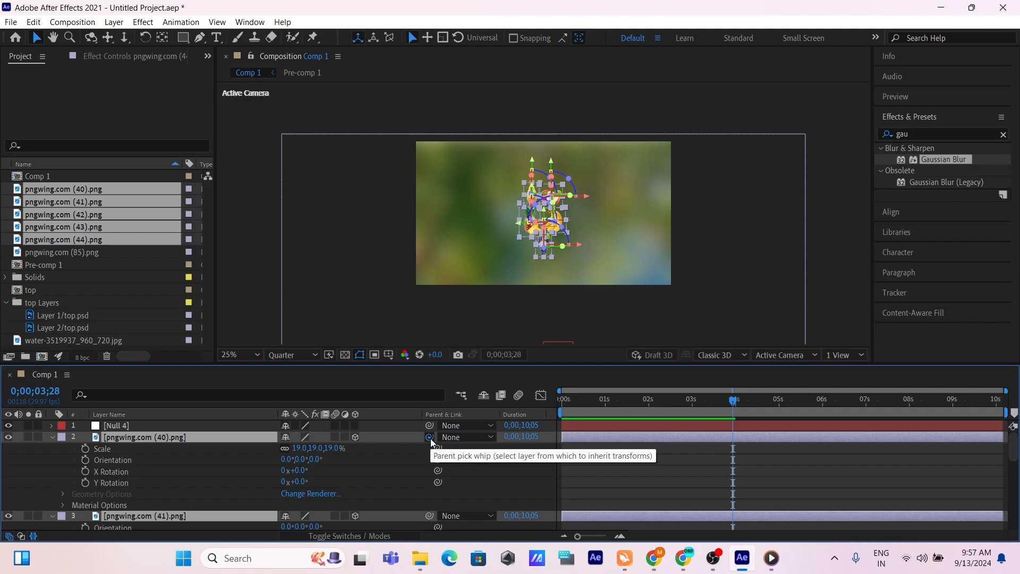
left_click_drag(370, 436, 190, 428)
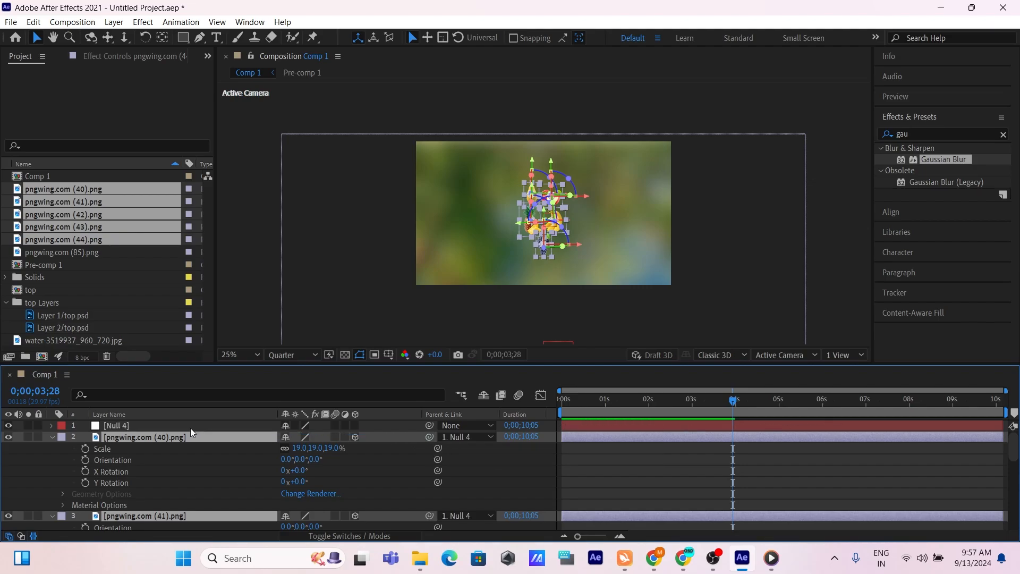
scroll(364, 446, "down", 5)
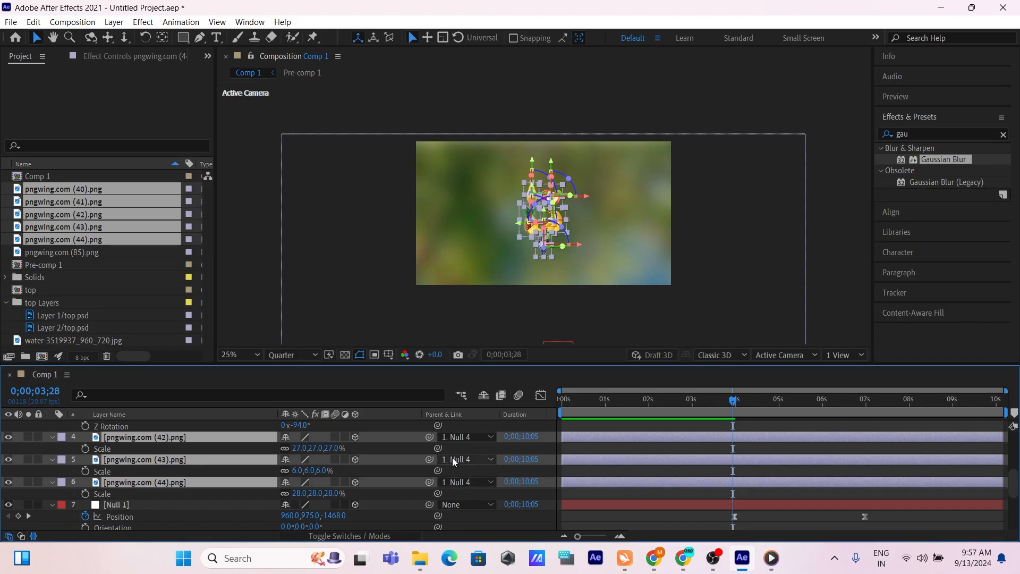
scroll(460, 459, "up", 5)
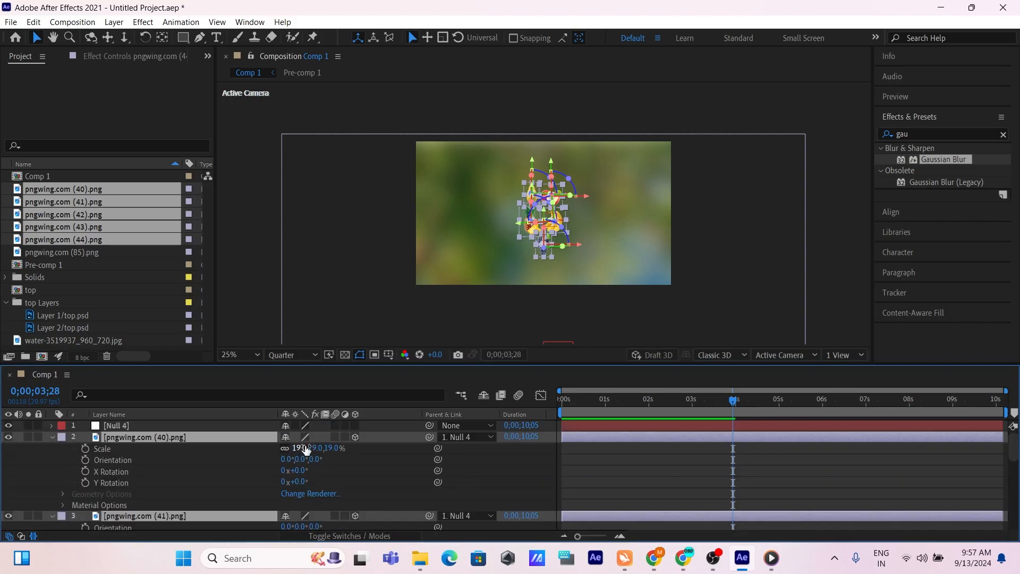
scroll(460, 493, "down", 3)
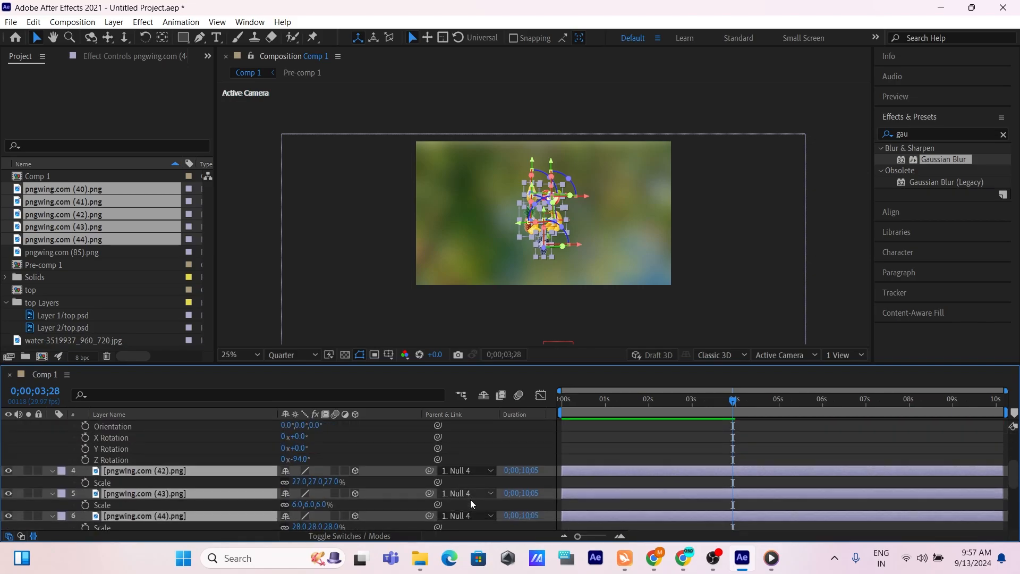
scroll(472, 529, "up", 3)
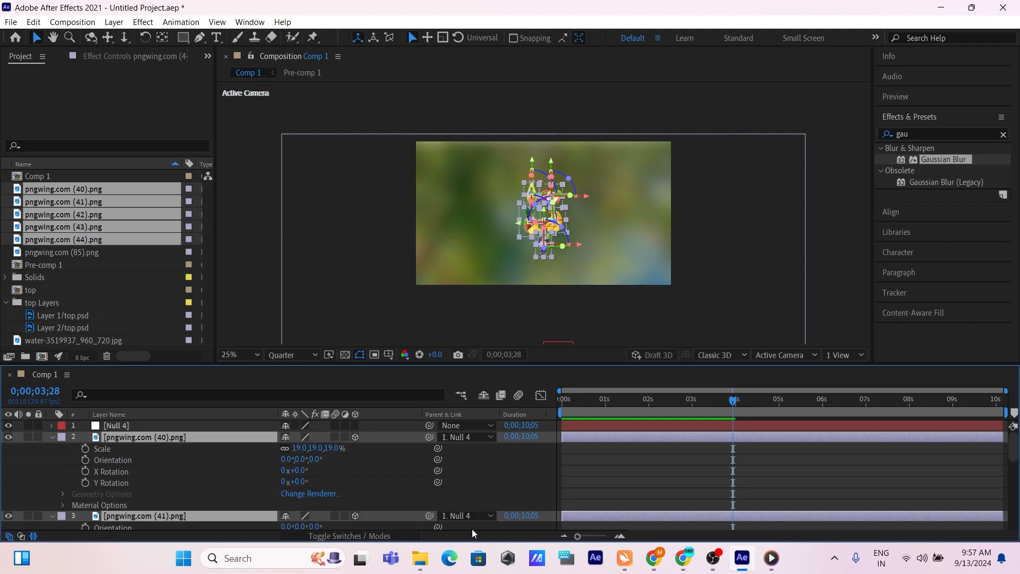
Step: Start Position keyframing on Null 4 with a keyframe at 0;00;06;00
left_click(135, 423)
mouse_move(733, 402)
left_mouse_down()
mouse_move(763, 401)
mouse_move(736, 402)
left_mouse_up()
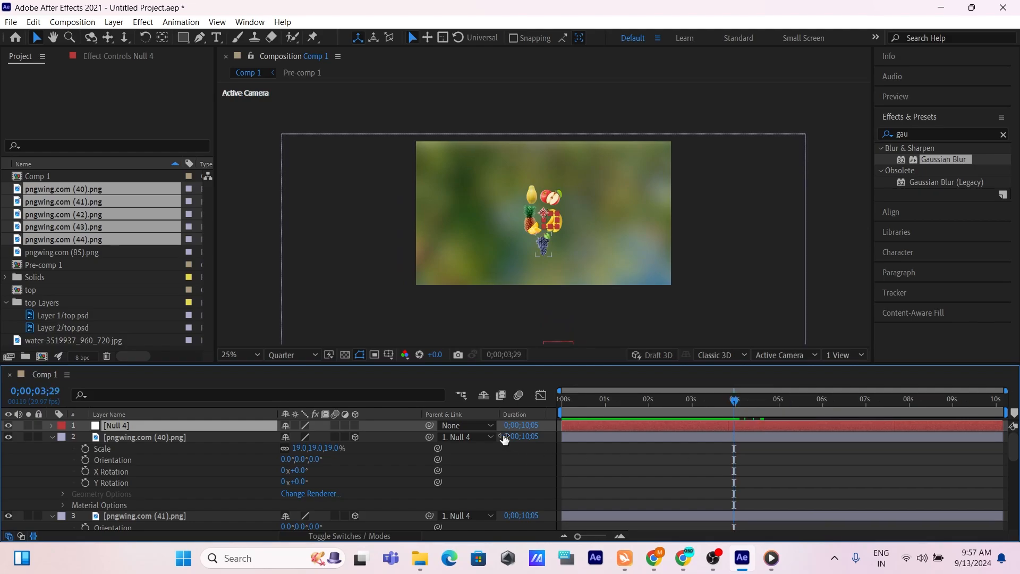
left_click_drag(738, 402, 824, 393)
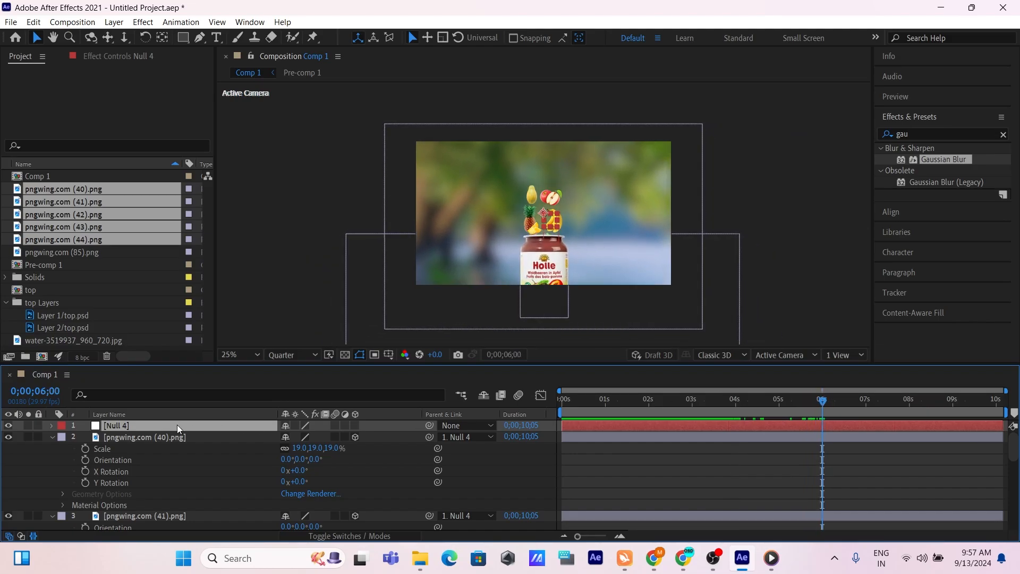
key("p")
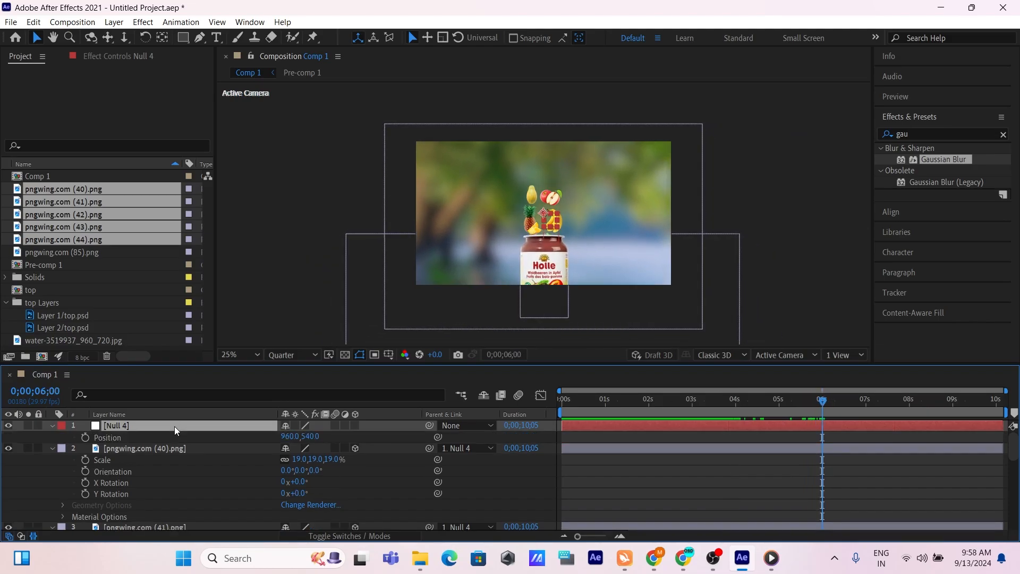
left_click(86, 437)
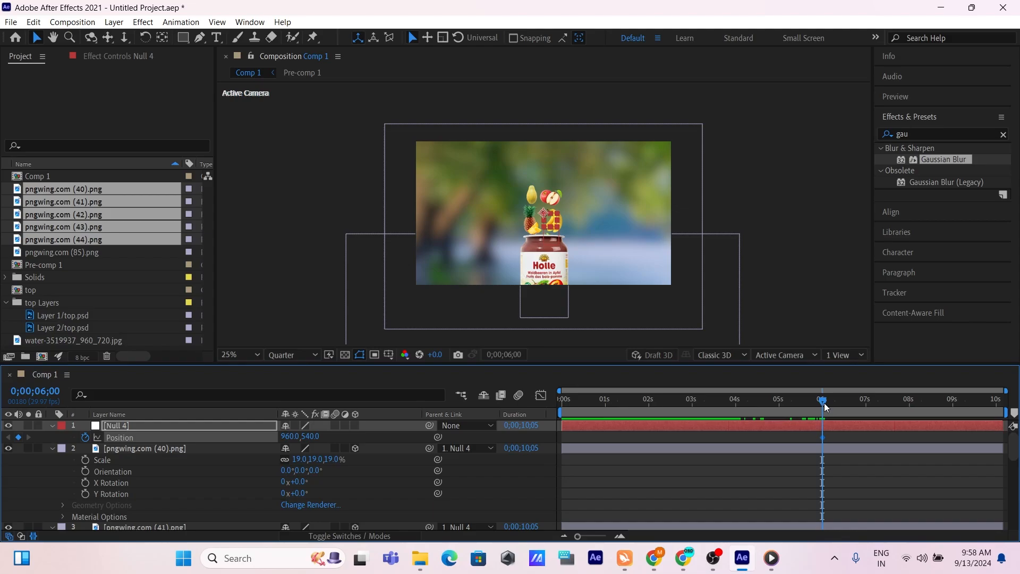
Step: Make Null 4 a 3D layer and set its position at 0;00;00;00 to 960, 540, -1006
left_click_drag(824, 403, 562, 441)
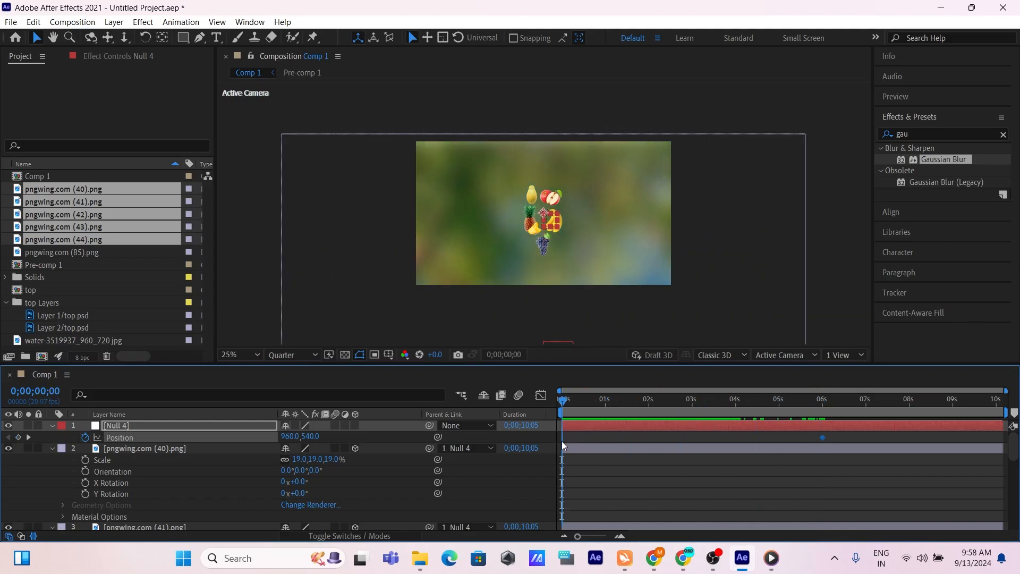
left_click(354, 425)
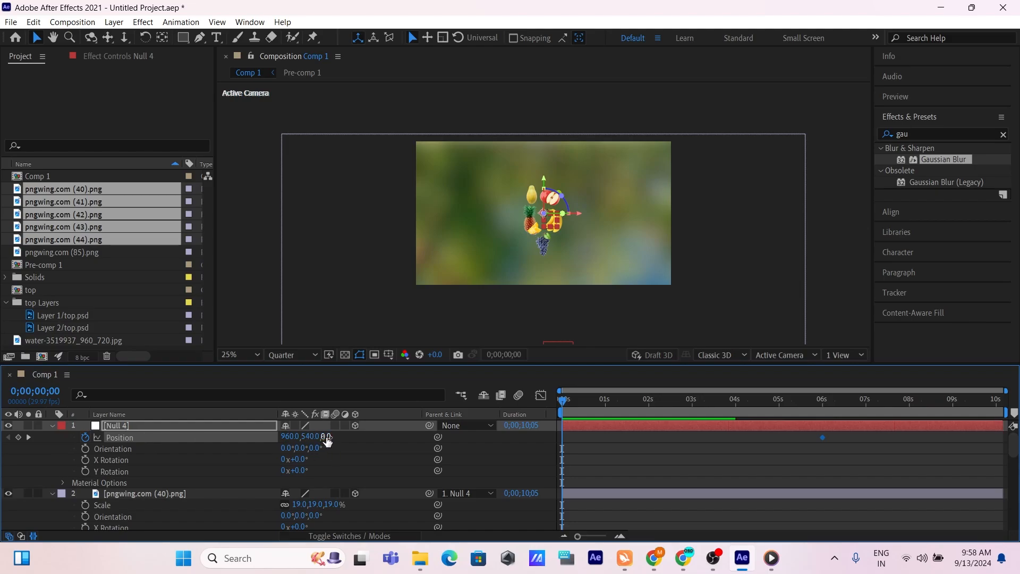
left_click_drag(326, 437, 3, 443)
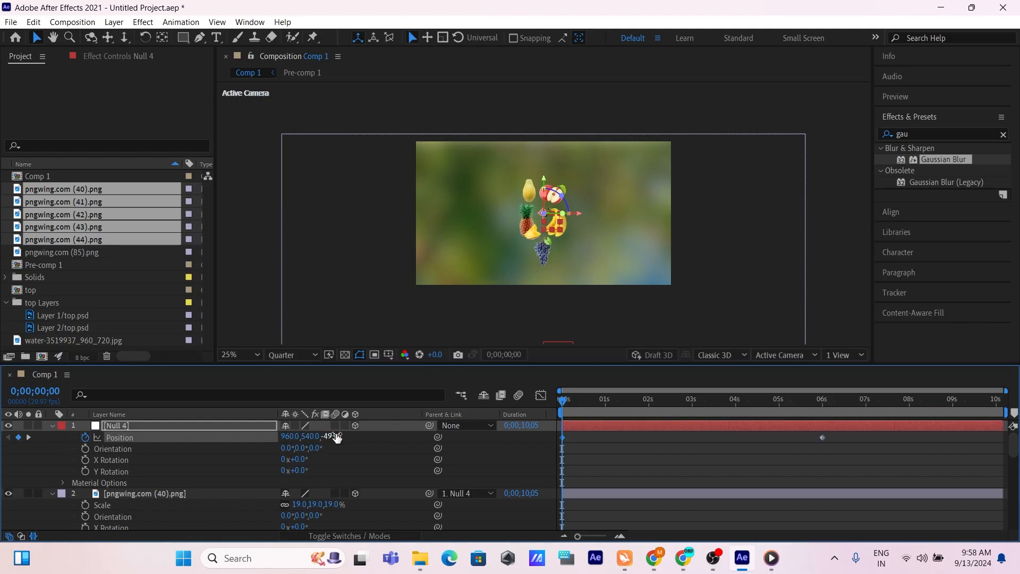
left_click_drag(337, 437, 5, 444)
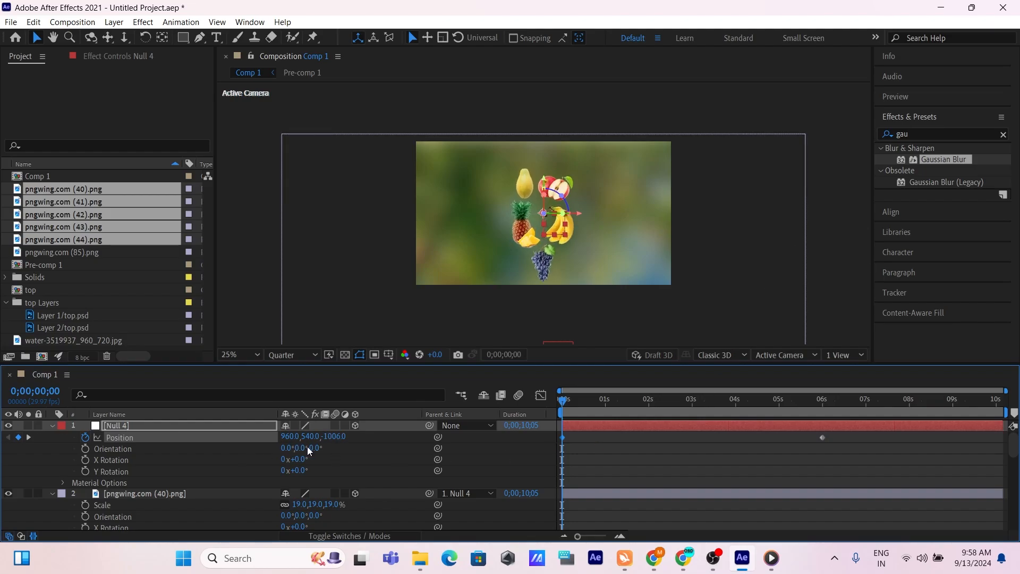
Step: Set Null 4's position at 0;00;00;00 to 960, 244, -2189
left_click_drag(338, 437, 50, 461)
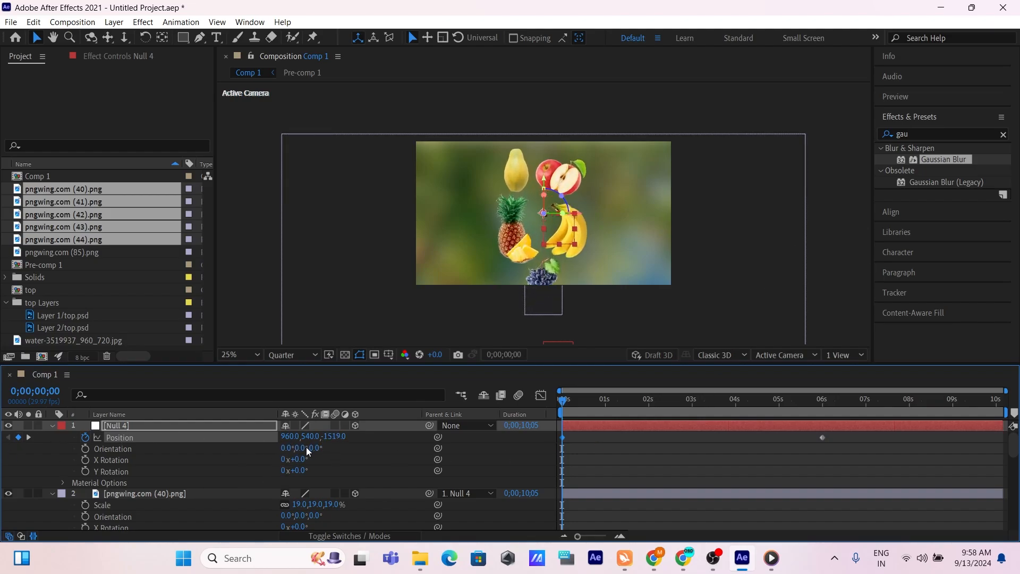
left_click_drag(304, 437, 3, 474)
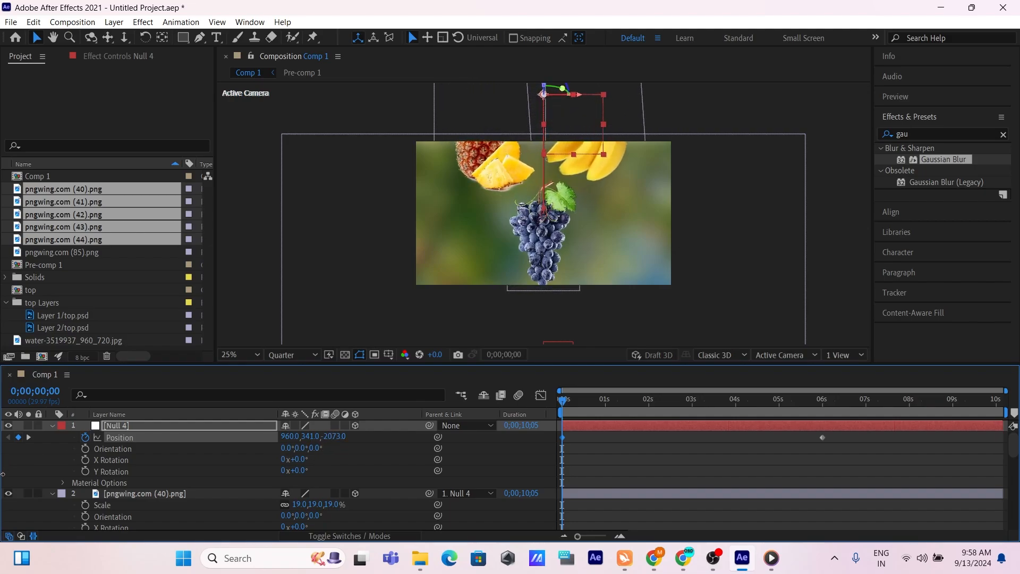
left_click_drag(332, 436, 244, 441)
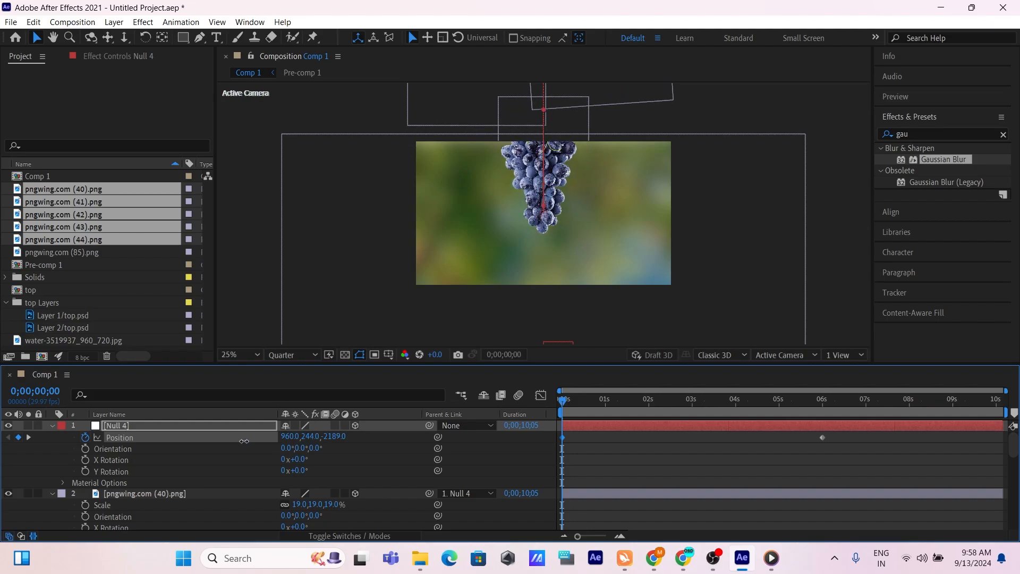
left_click(333, 437)
Step: Apply Easy Ease to both Position keyframes of Null 4 and preview the fruit animation
left_click_drag(840, 444, 553, 437)
key("F9")
key("space")
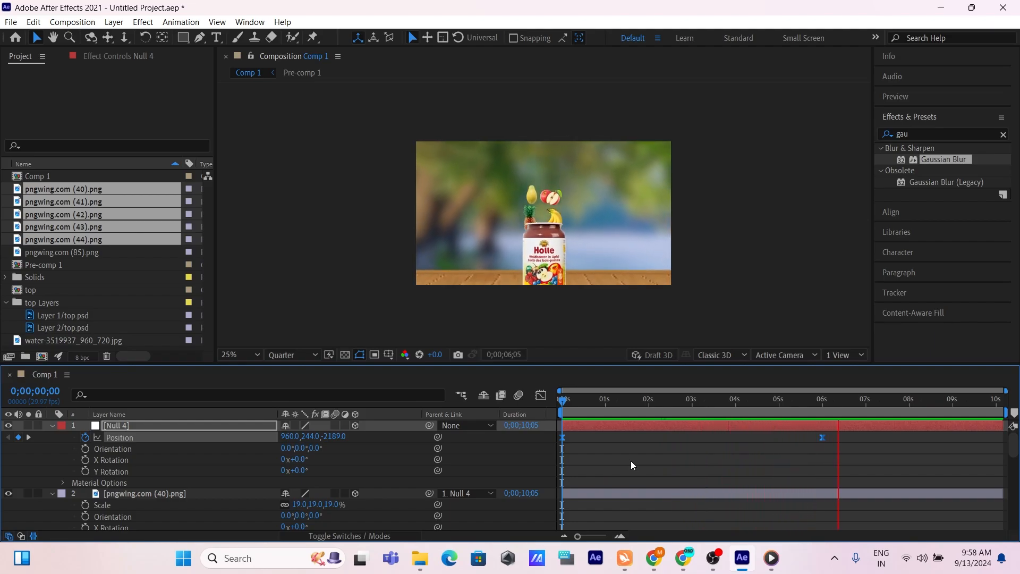
key("space")
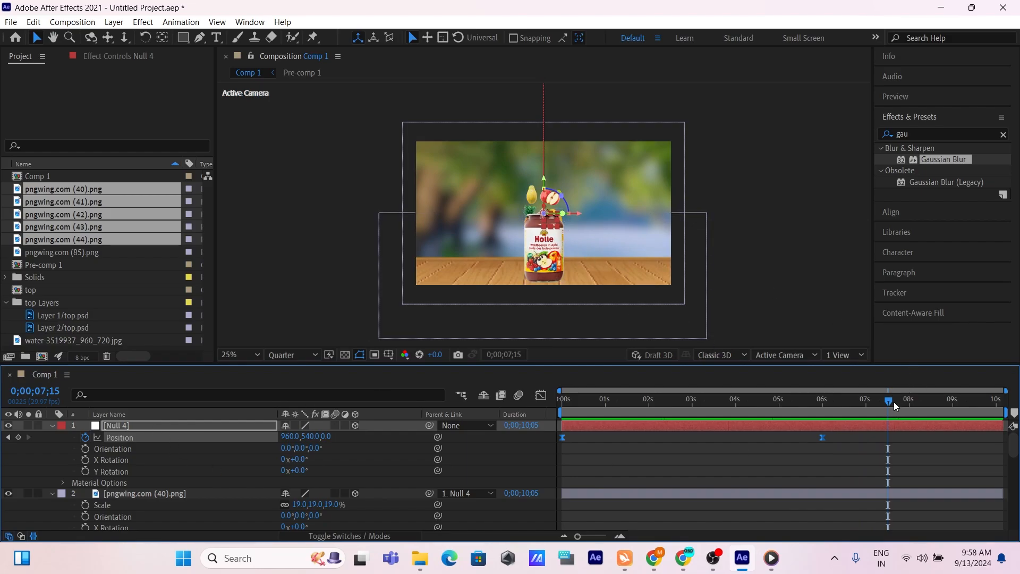
mouse_move(894, 402)
left_mouse_down()
mouse_move(863, 408)
mouse_move(895, 412)
mouse_move(790, 411)
mouse_move(887, 418)
left_mouse_up()
Step: Pre-compose Null 4 and the five fruit layers into a composition named 2, moving all attributes into it
left_click(146, 425)
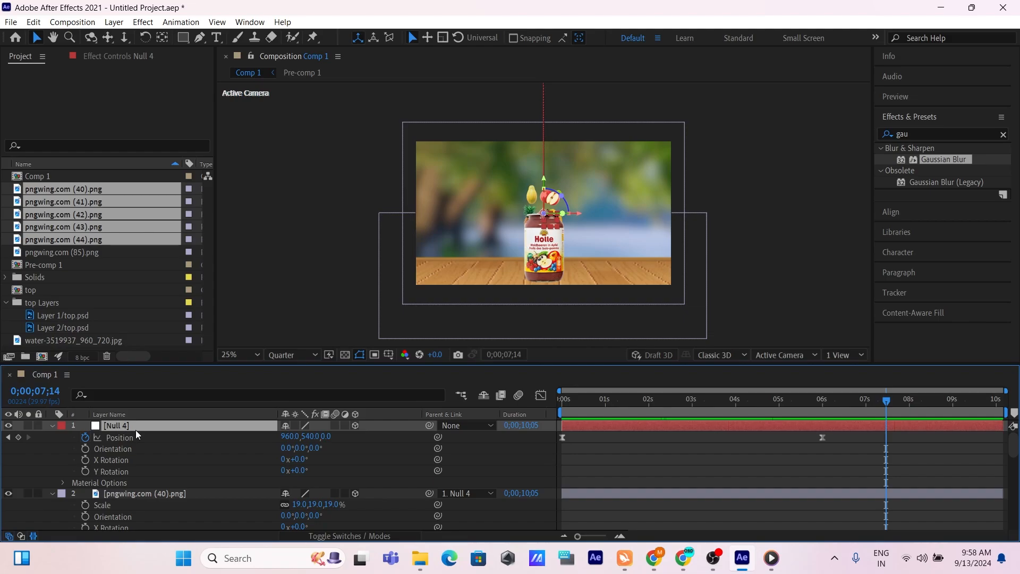
scroll(136, 430, "down", 2)
left_click(154, 458)
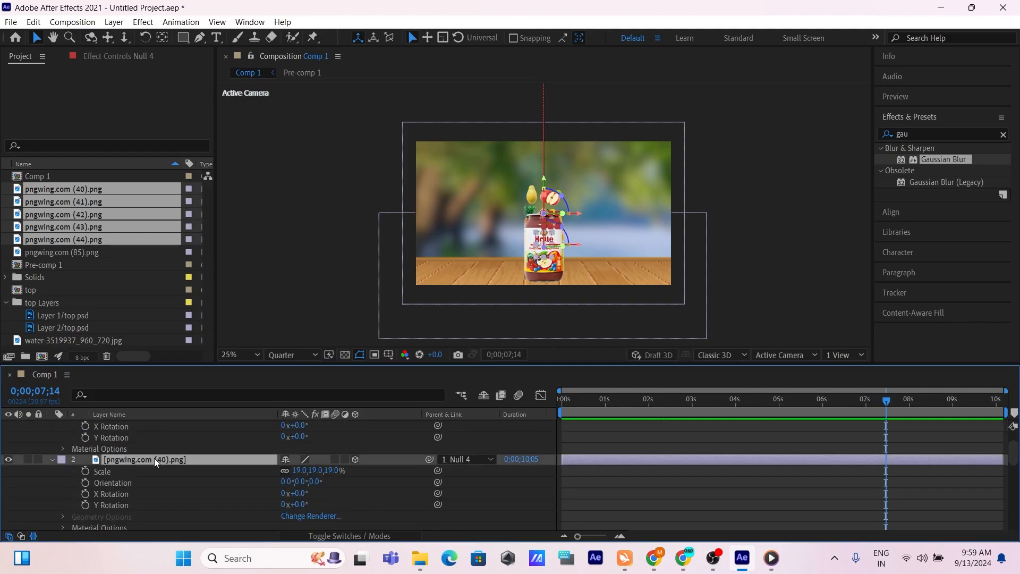
scroll(155, 460, "down", 2)
left_click(160, 469)
scroll(161, 470, "down", 4)
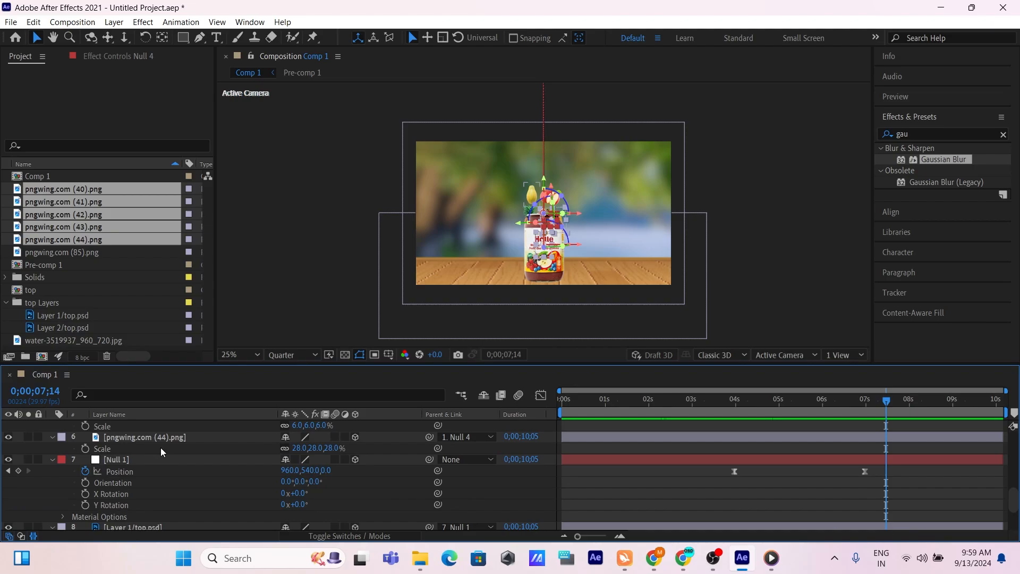
left_click(161, 441, "shift")
scroll(164, 447, "up", 7)
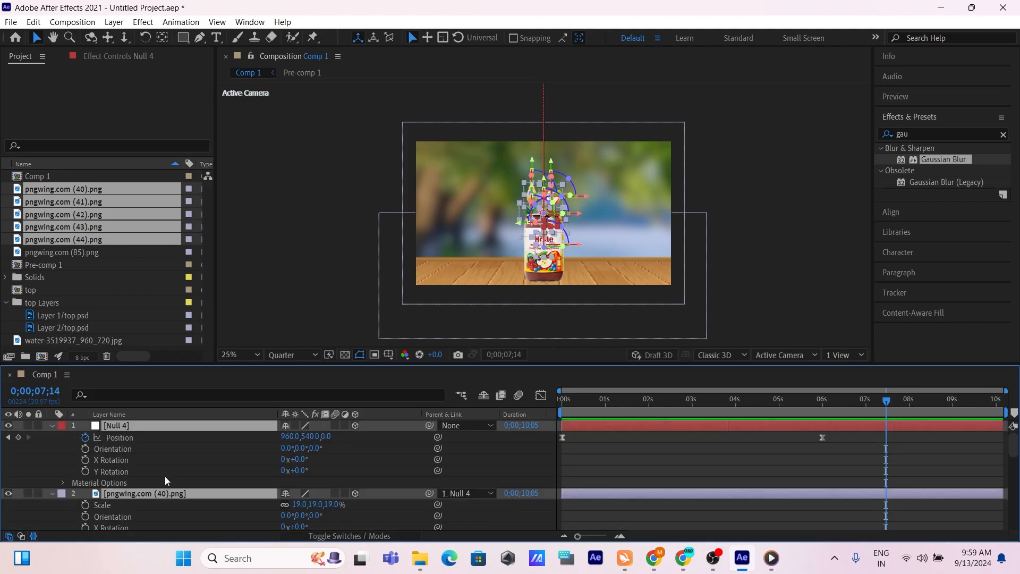
right_click(163, 424)
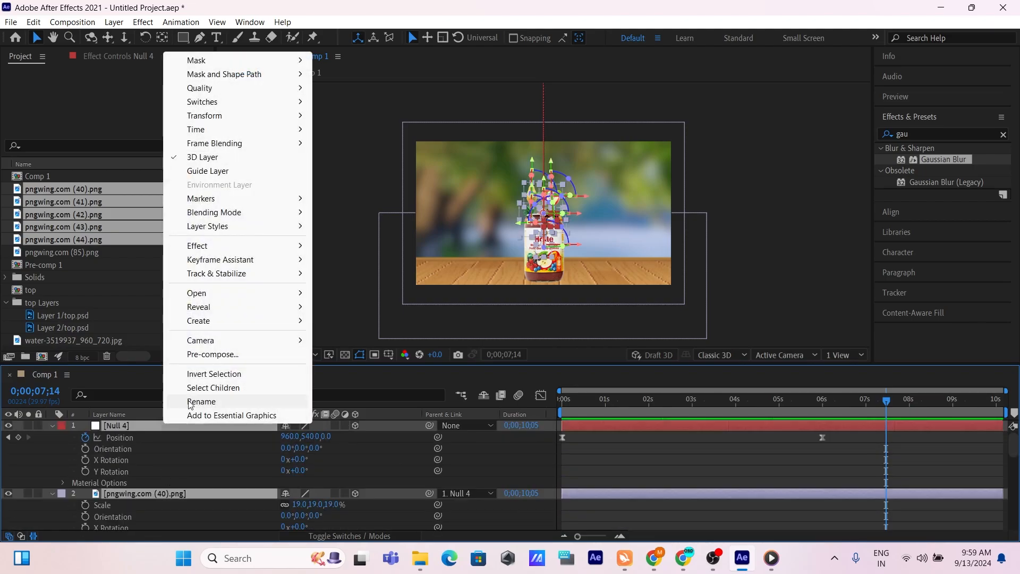
left_click(214, 354)
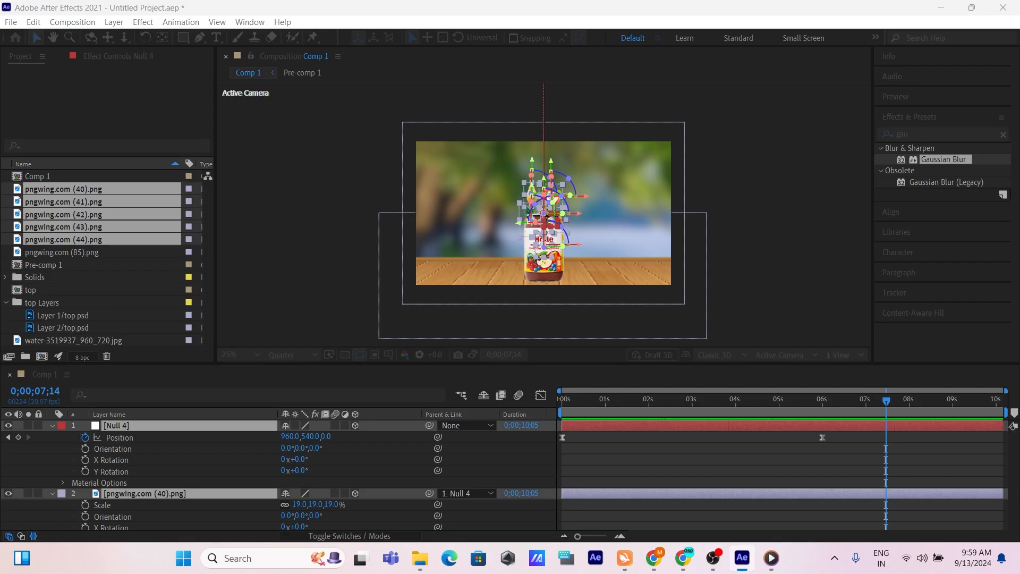
left_click_drag(866, 181, 473, 132)
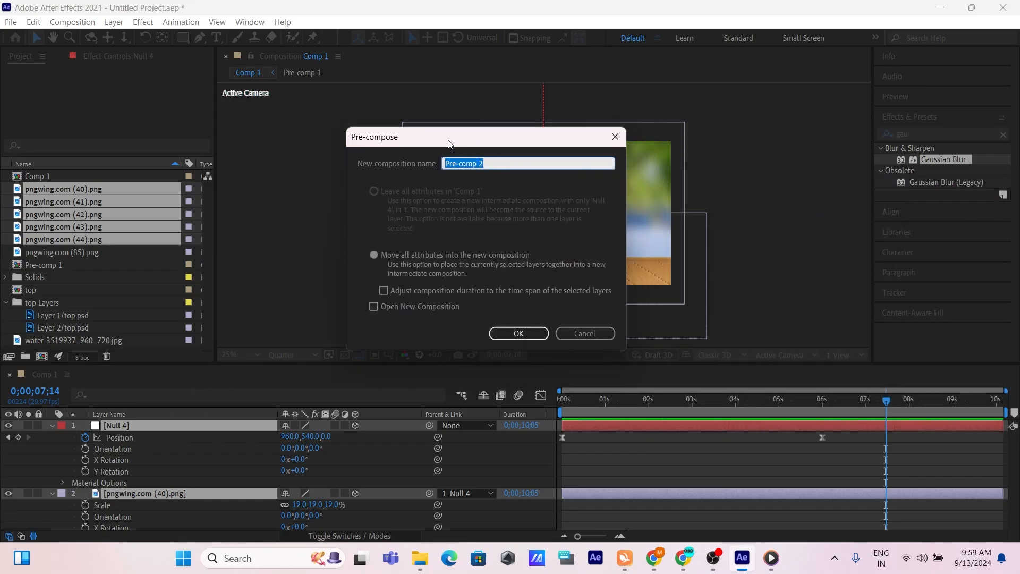
type("2")
left_click(523, 335)
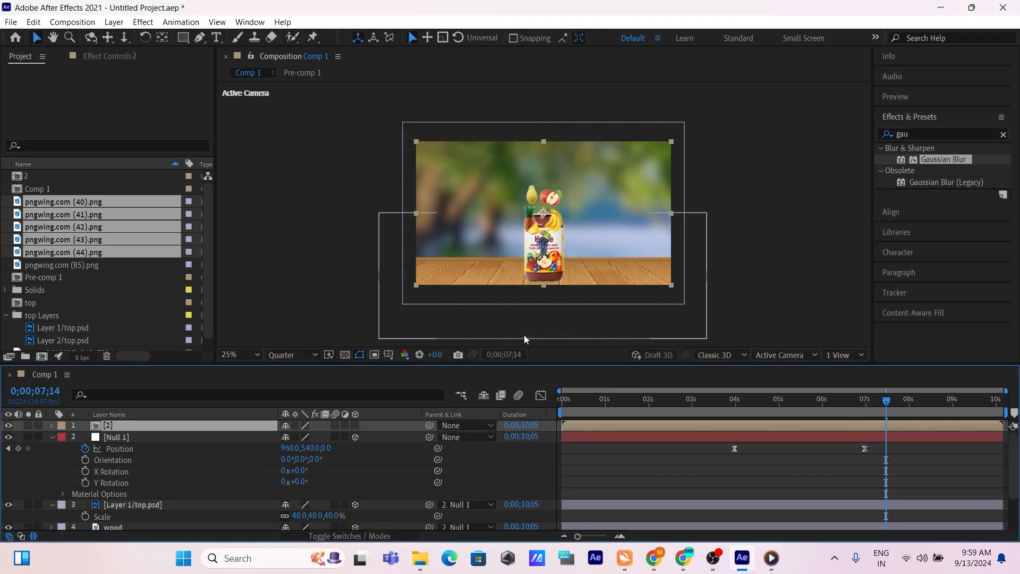
Step: Move layer 2 down the Comp 1 stack to between Pre-comp 1 and back
scroll(110, 483, "down", 2)
scroll(108, 471, "up", 2)
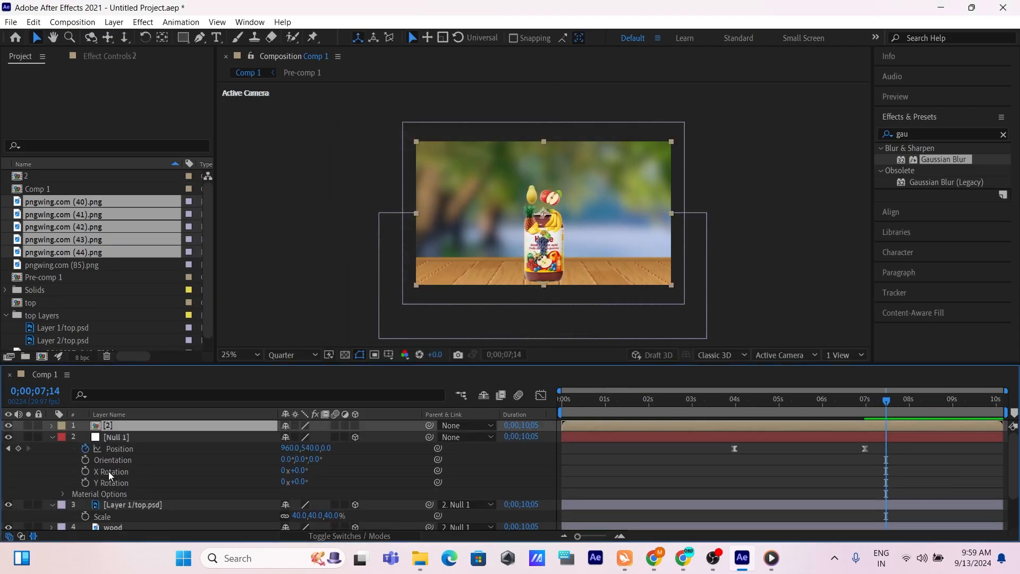
left_click_drag(119, 426, 120, 492)
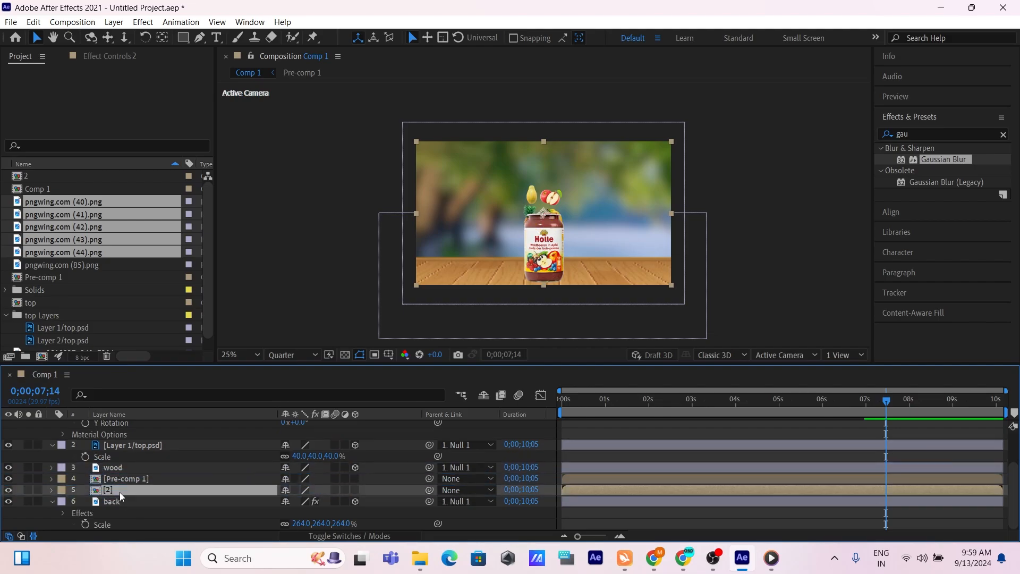
Step: Check Pre-comp 1's contribution by toggling its visibility, and delete the layer from Comp 1
left_click(125, 480)
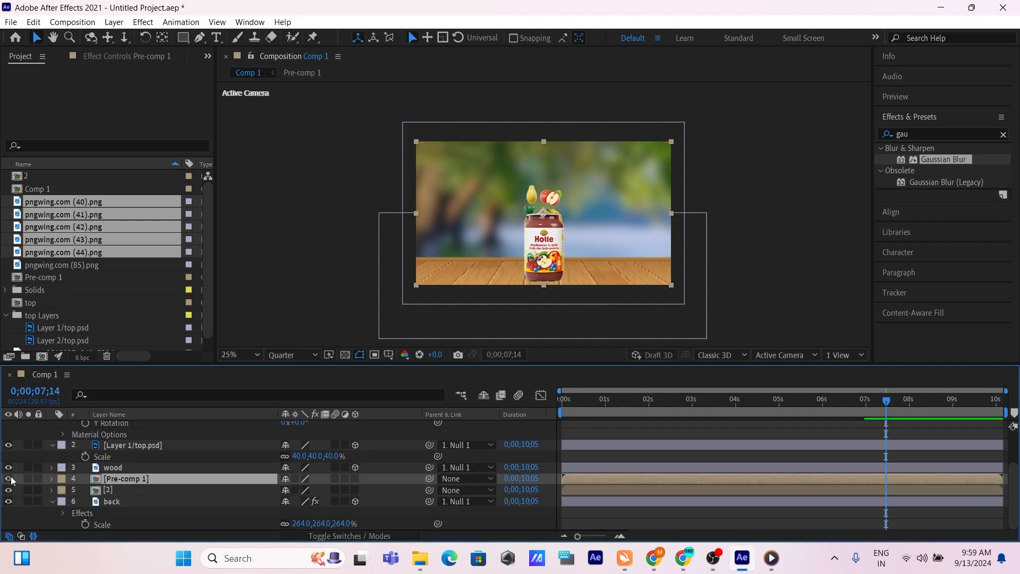
left_click(9, 479)
left_click(10, 479)
key("Delete")
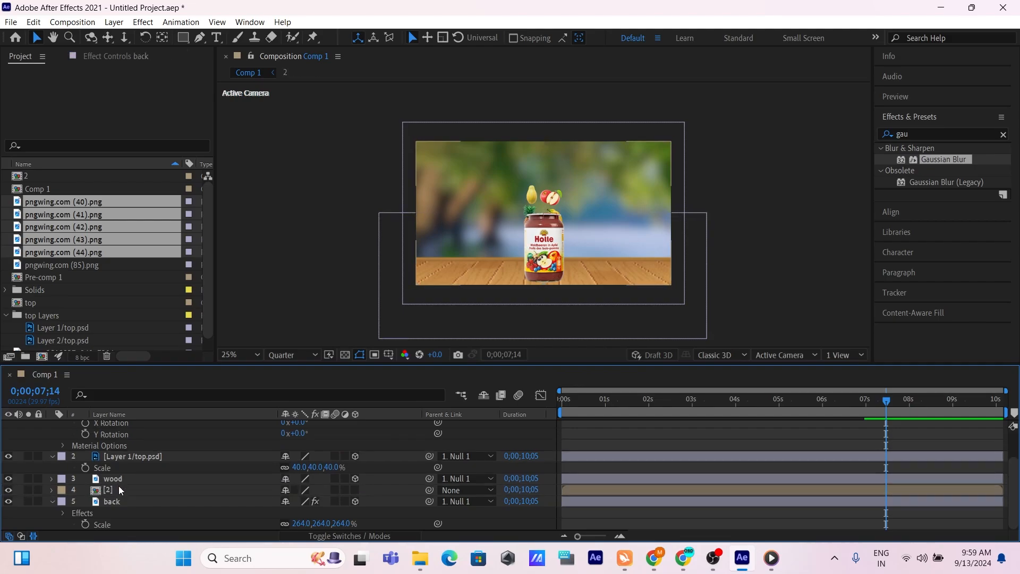
Step: Open composition 2 and reveal the Position property of all five fruit layers
left_click(120, 489)
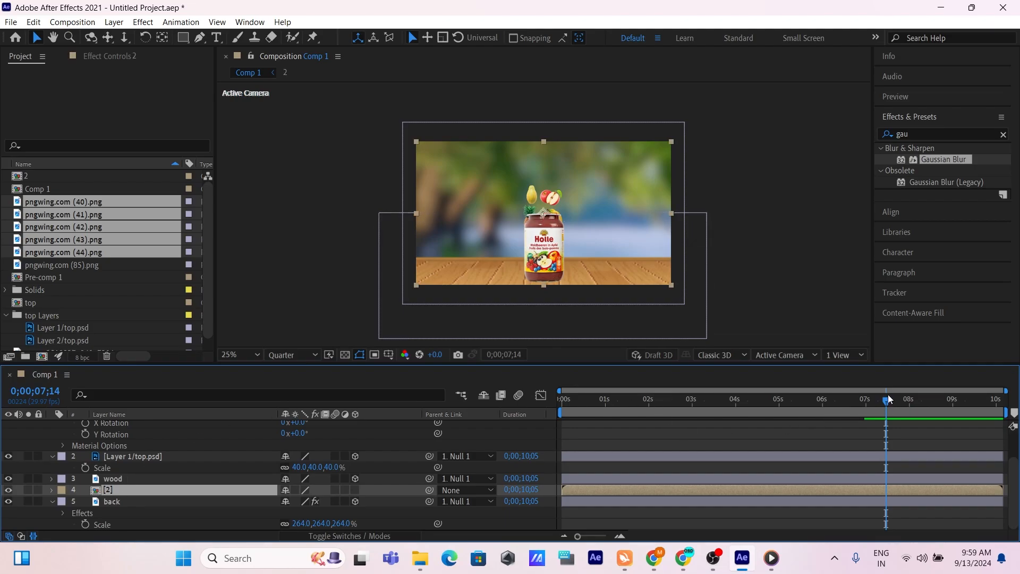
left_click_drag(890, 399, 906, 350)
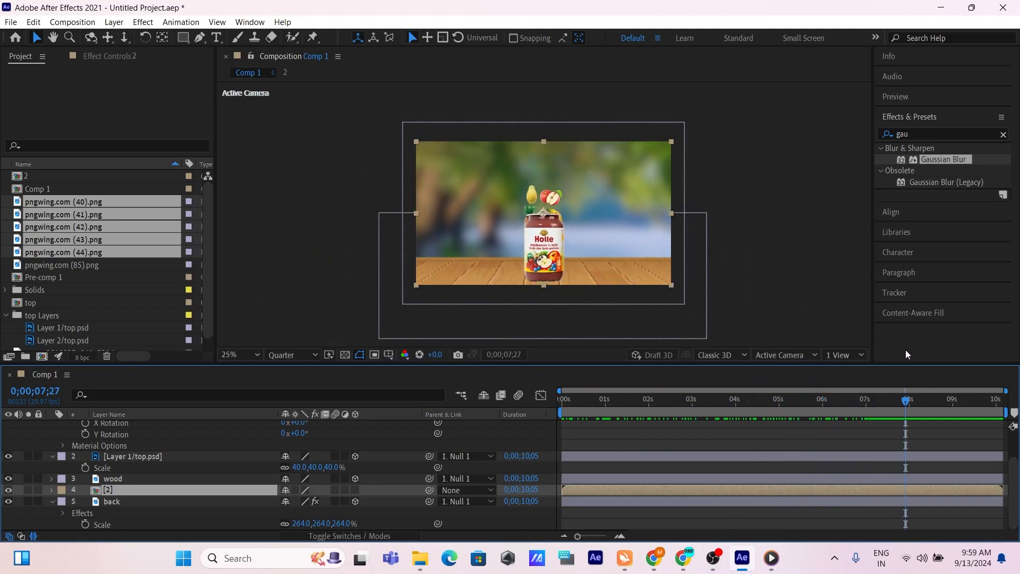
double_click(111, 490)
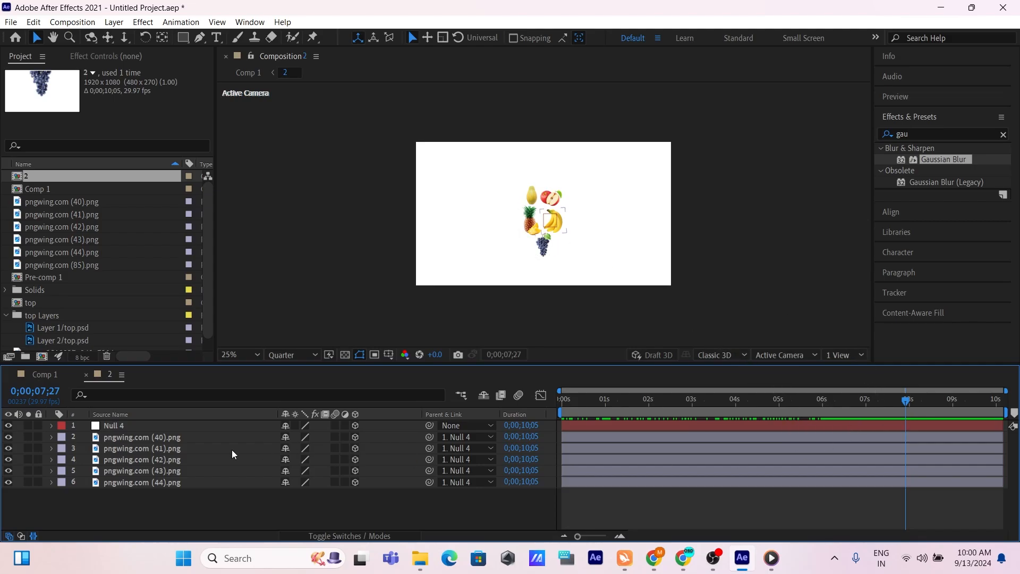
left_click(155, 483)
left_click(159, 439, "shift")
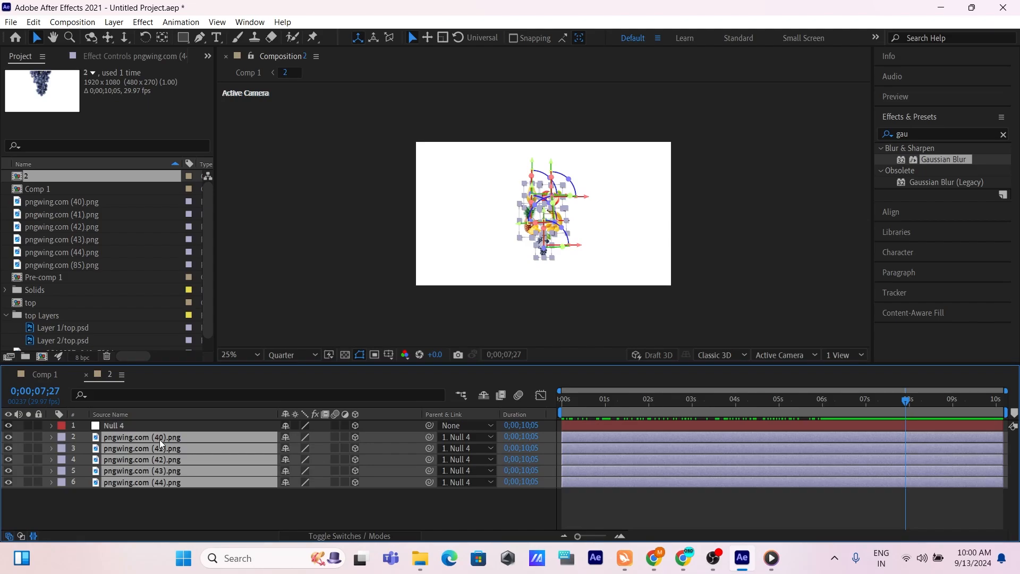
key("p")
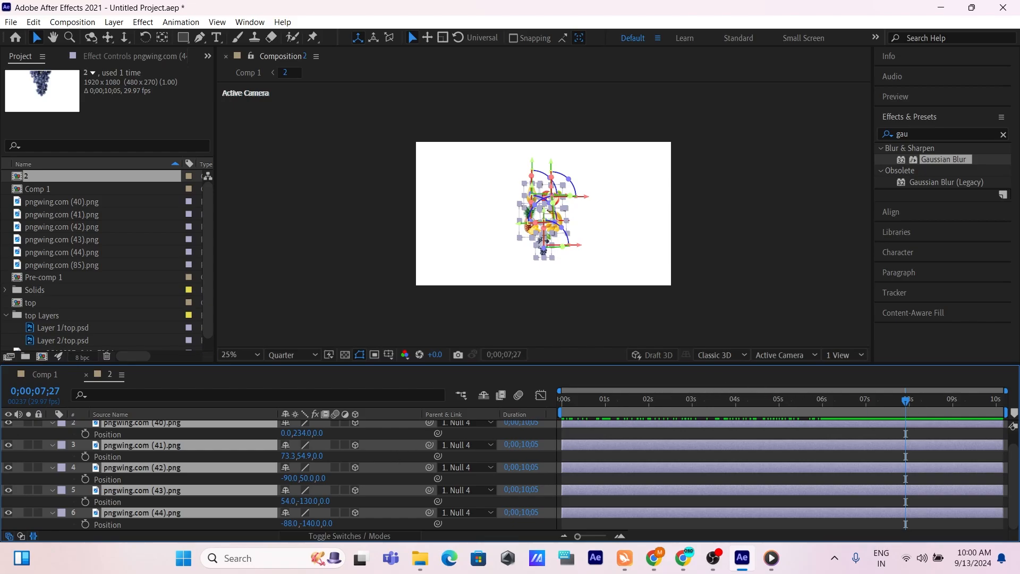
key("alt+Tab")
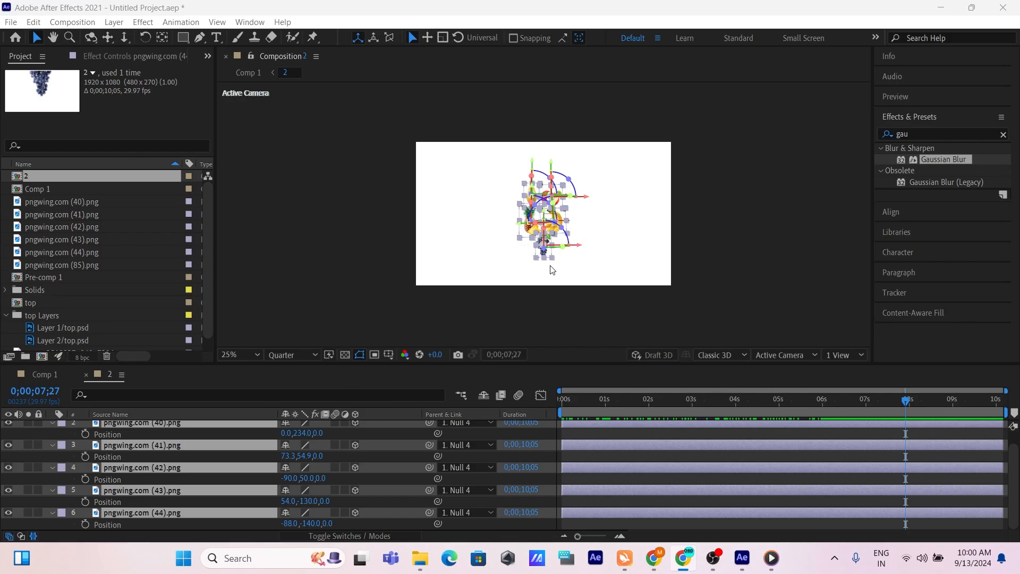
Step: Start Position keyframing on all five fruit layers in composition 2 at 0;00;06;00, using Comp 1 as the timing reference
left_click(41, 375)
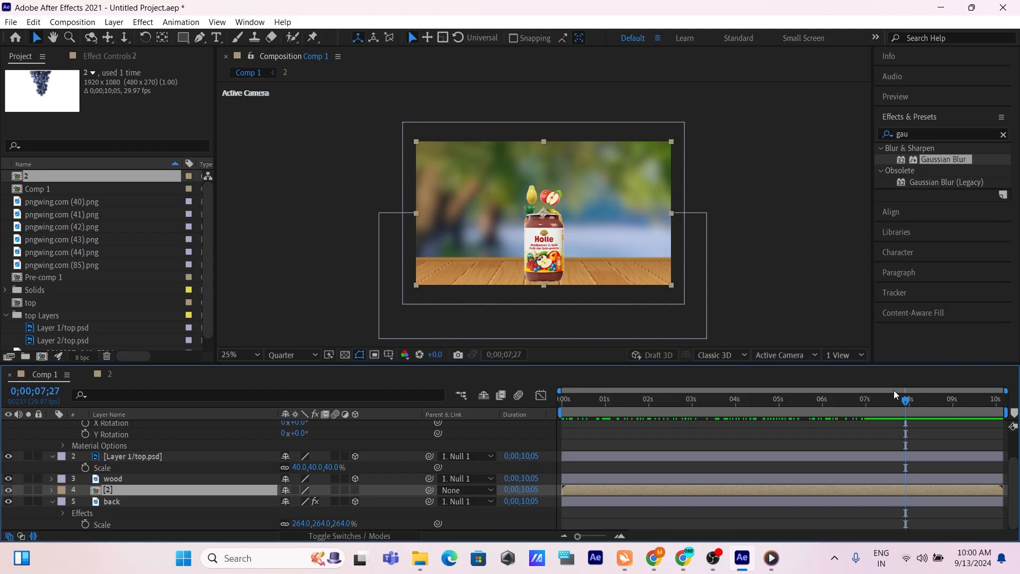
left_click_drag(908, 402, 826, 392)
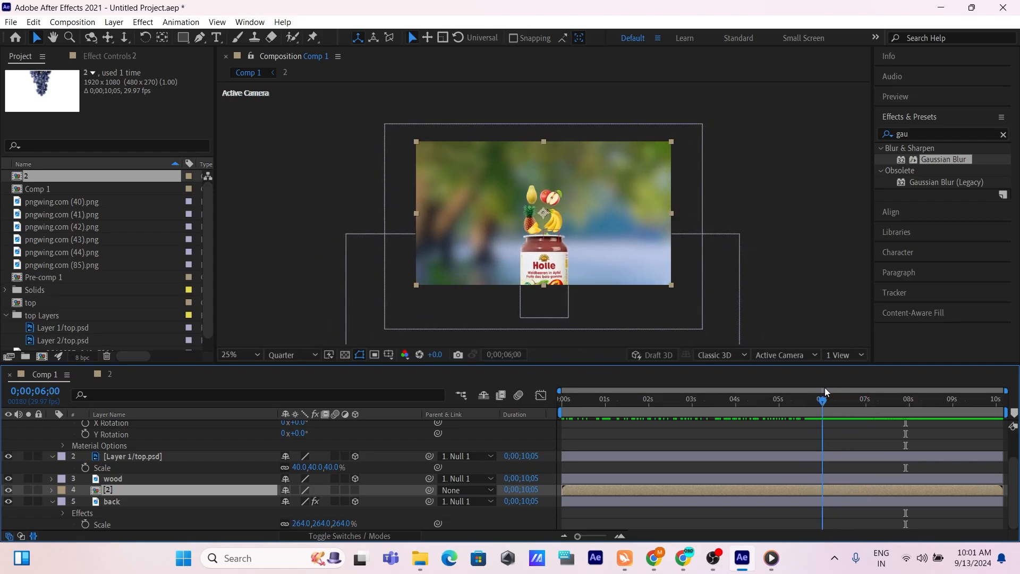
double_click(148, 489)
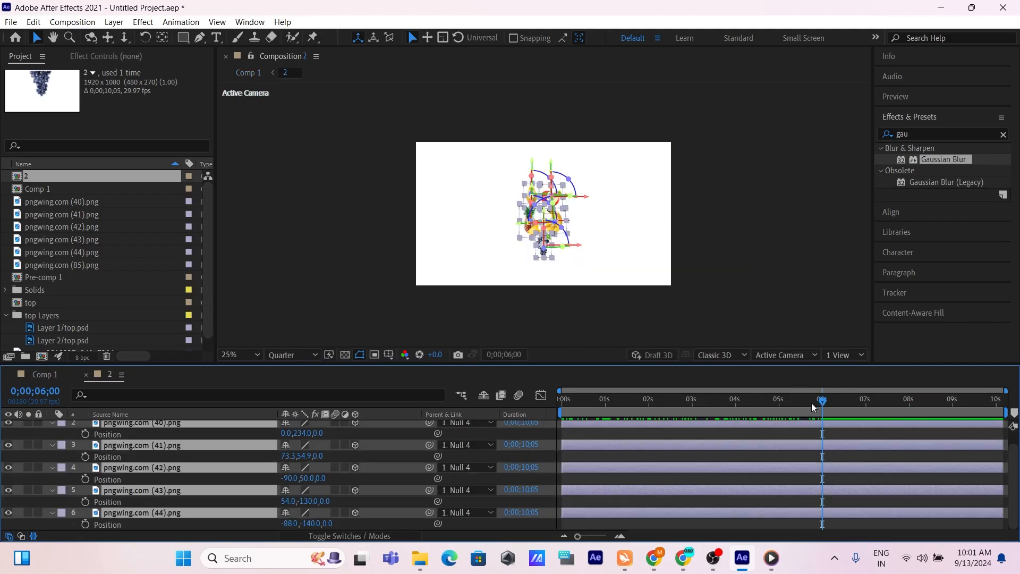
left_click(45, 375)
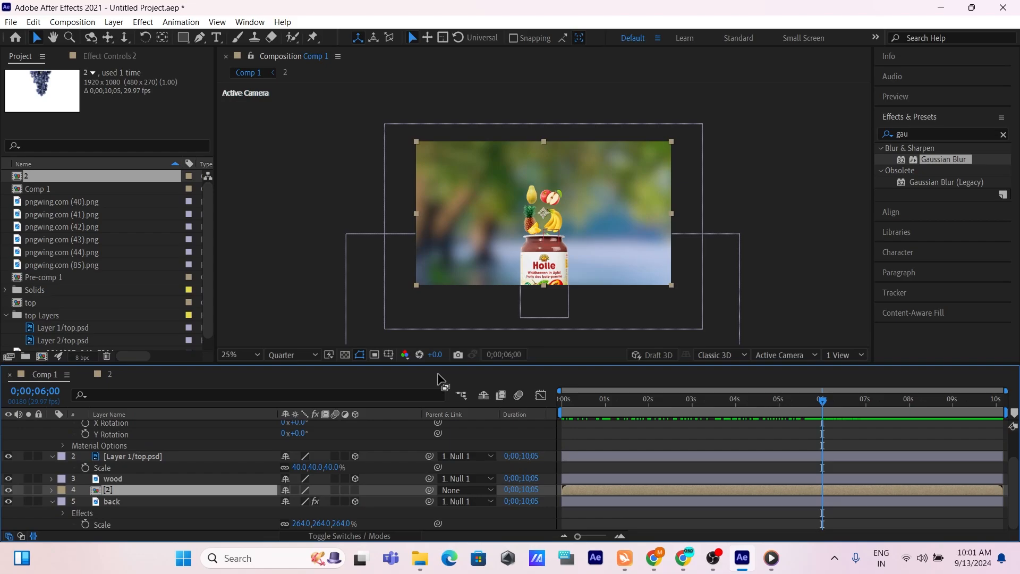
left_click(108, 374)
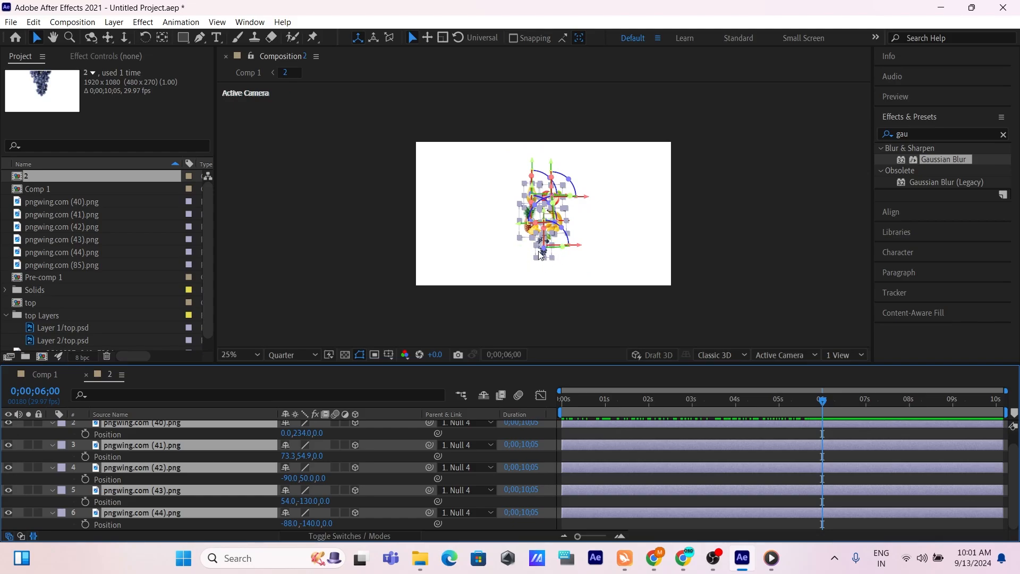
left_click(45, 375)
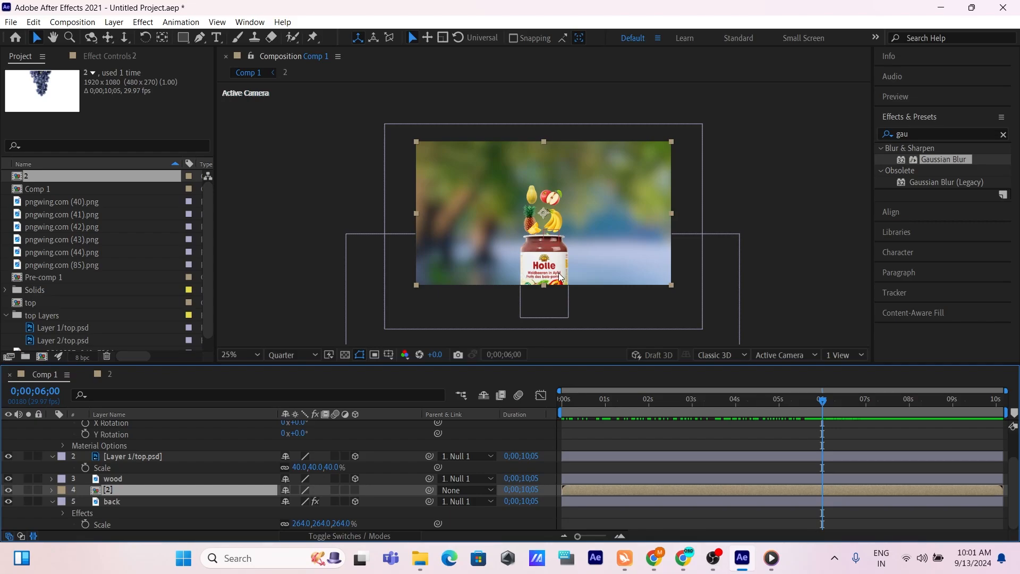
left_click(109, 376)
scroll(807, 451, "up", 1)
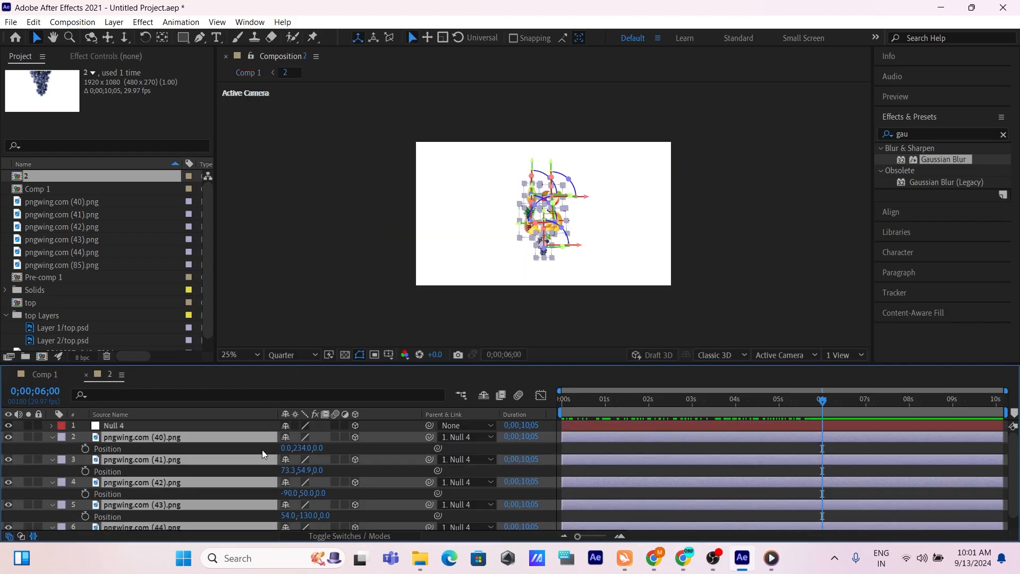
key("period")
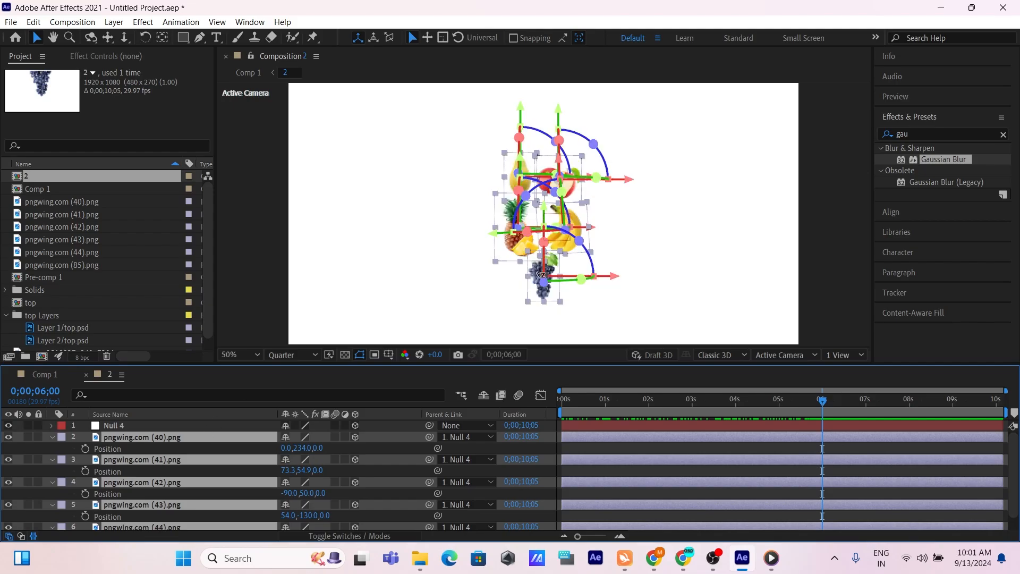
key("comma")
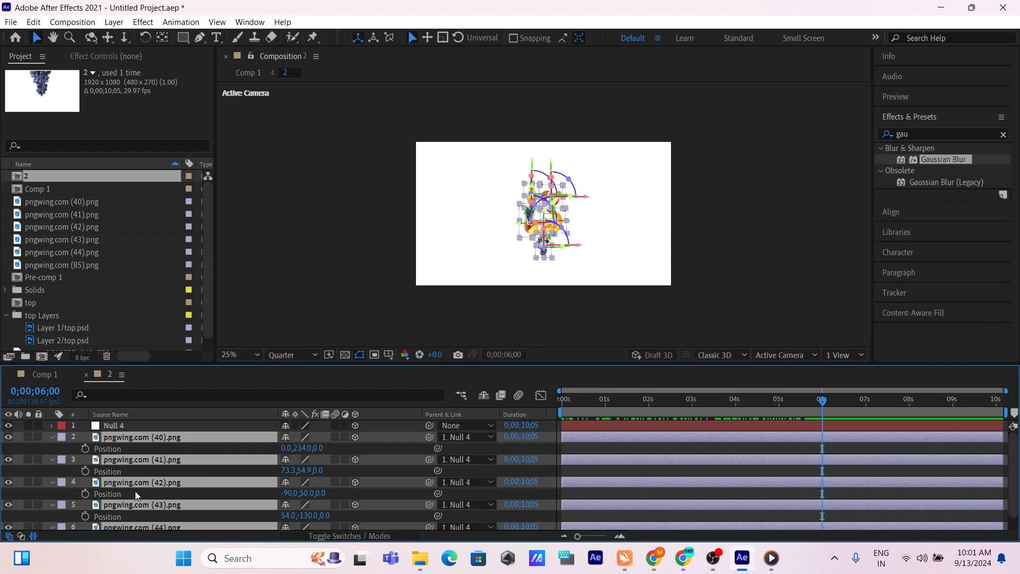
left_click(85, 448)
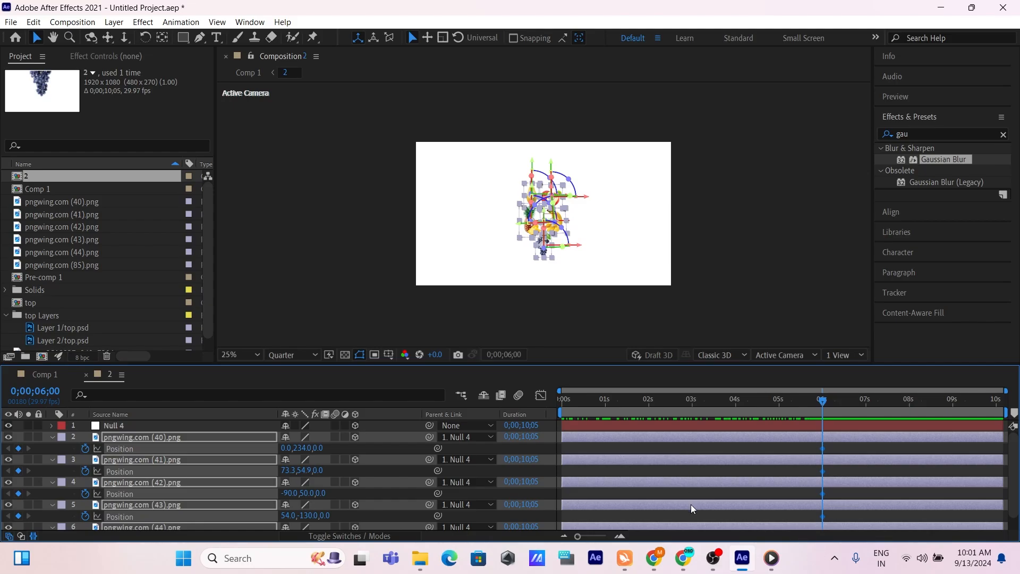
Step: At 0;00;07;01, lower only the grapes, pngwing.com (40).png, to position 0, 354, 0
left_click_drag(824, 405, 867, 404)
scroll(515, 262, "up", 2)
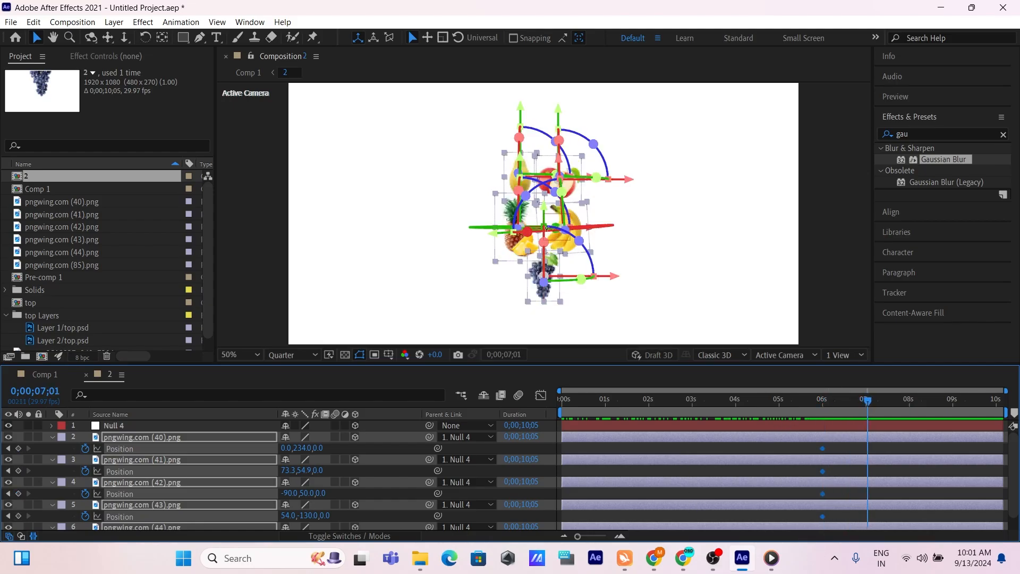
left_click_drag(543, 210, 543, 221)
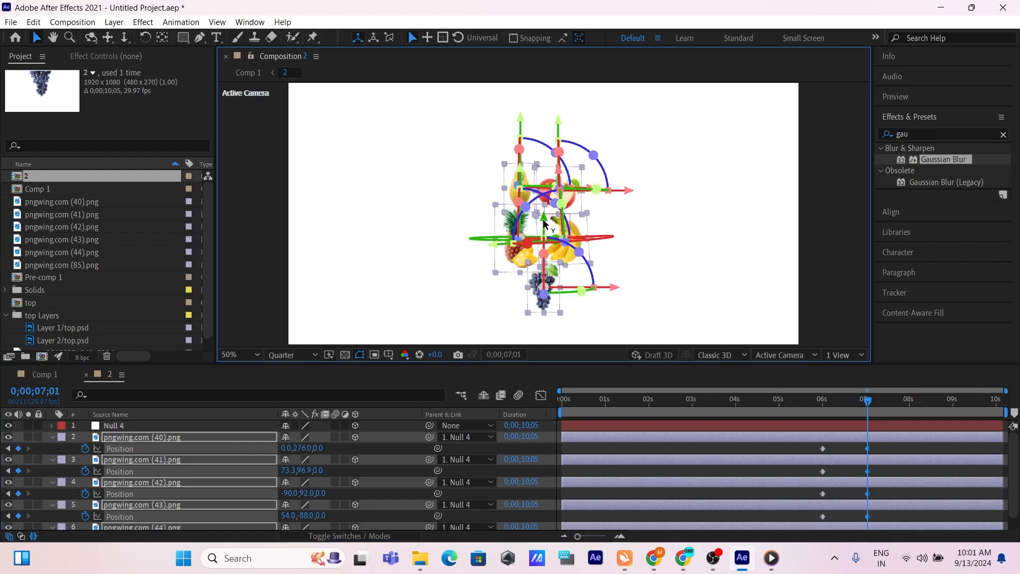
key("ctrl+z")
left_click(234, 287)
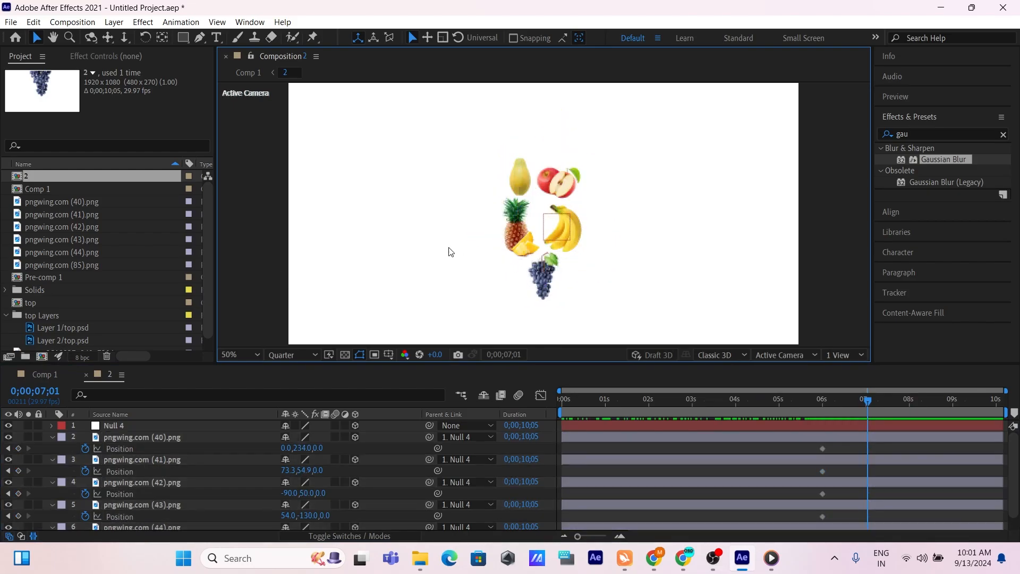
left_click(543, 274)
left_click_drag(546, 234, 548, 243)
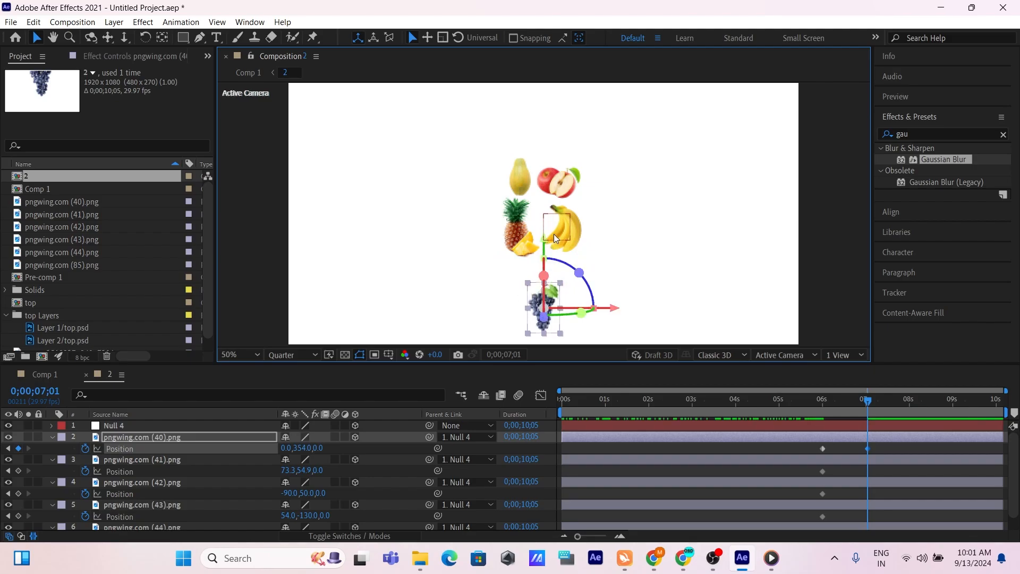
Step: At 0;00;07;01, move the bananas, pngwing.com (41).png, down beside the grapes to about 22.1, 329.7, 0
scroll(552, 231, "down", 2)
left_click(560, 226)
scroll(559, 226, "up", 2)
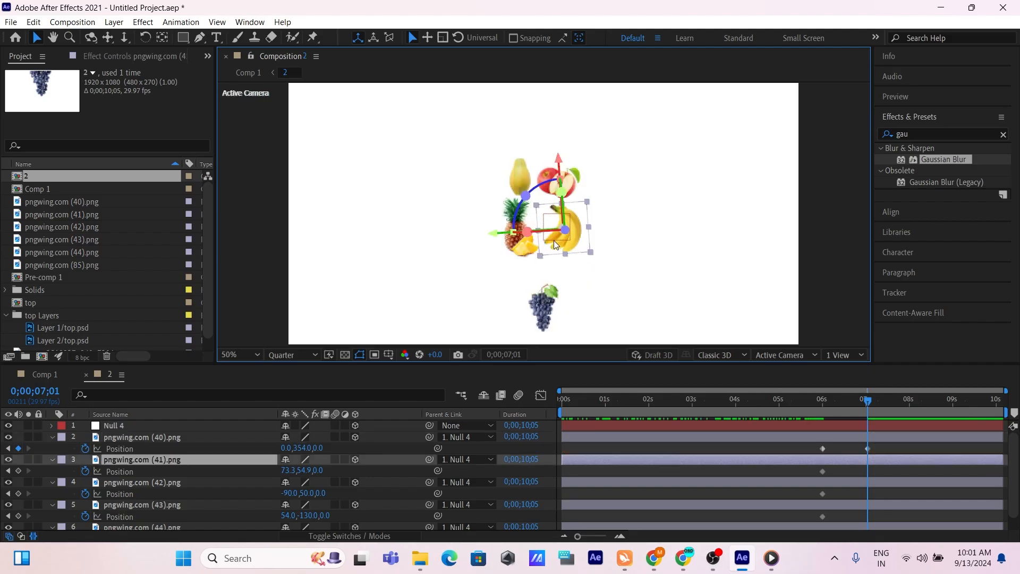
left_click_drag(559, 164, 557, 190)
left_click_drag(491, 261, 471, 262)
left_click_drag(543, 190, 539, 238)
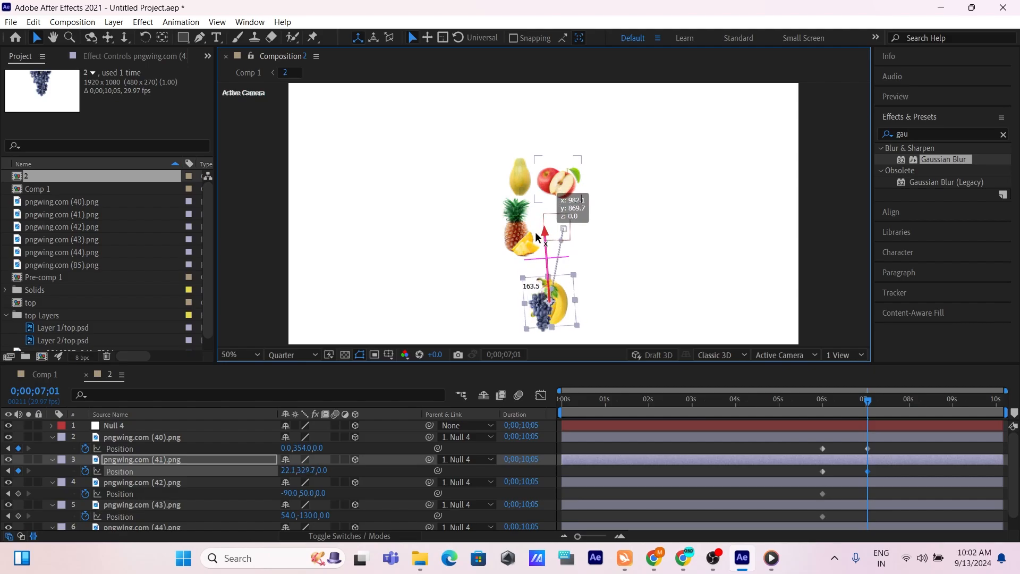
Step: At 0;00;07;01 in composition 2, position the banana layer (41) at -8.1, 363.8, 0 and the pineapple layer (42) at 10, 364, 0
left_click_drag(486, 307, 476, 305)
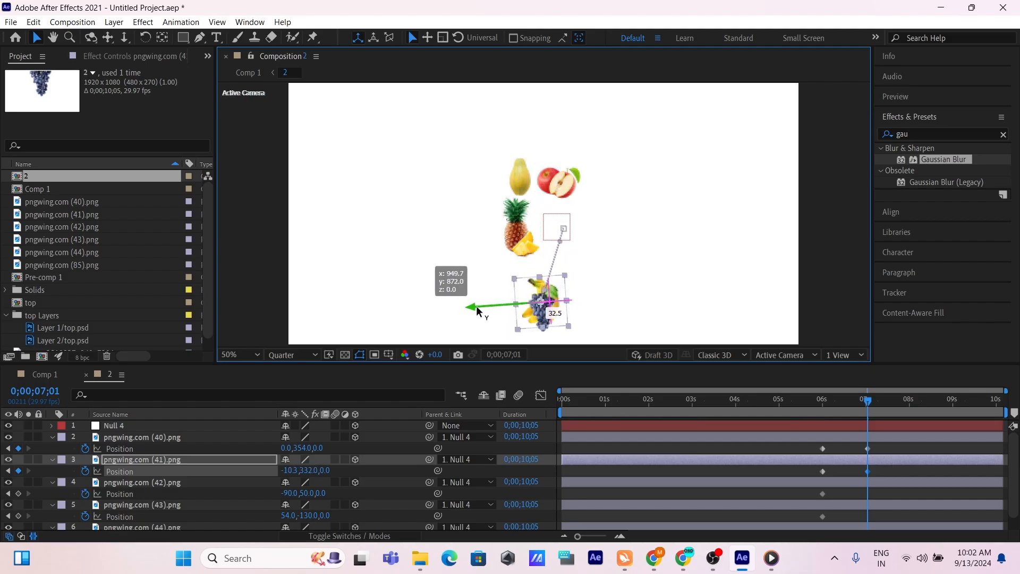
left_click_drag(537, 233, 537, 241)
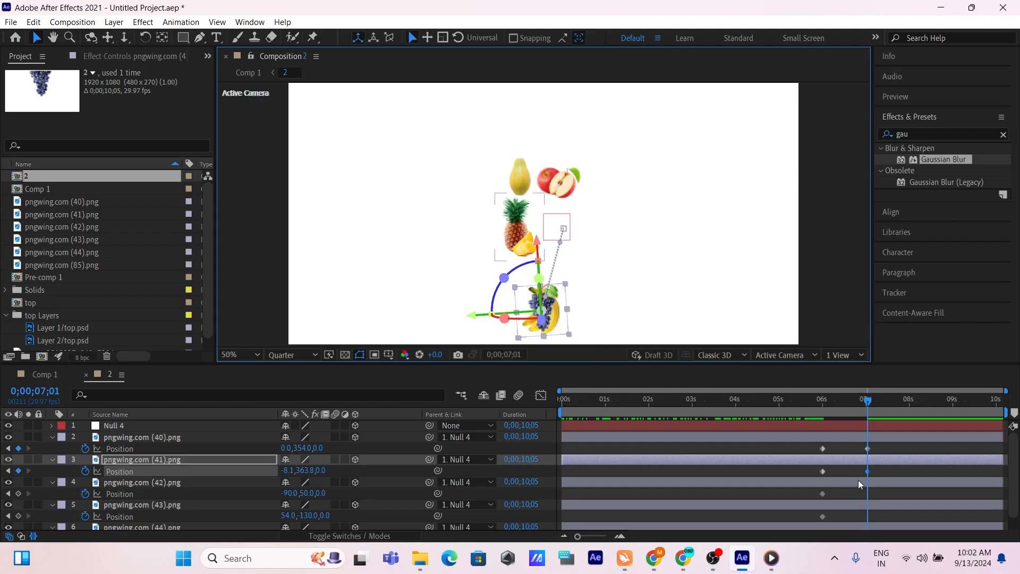
left_click(528, 239)
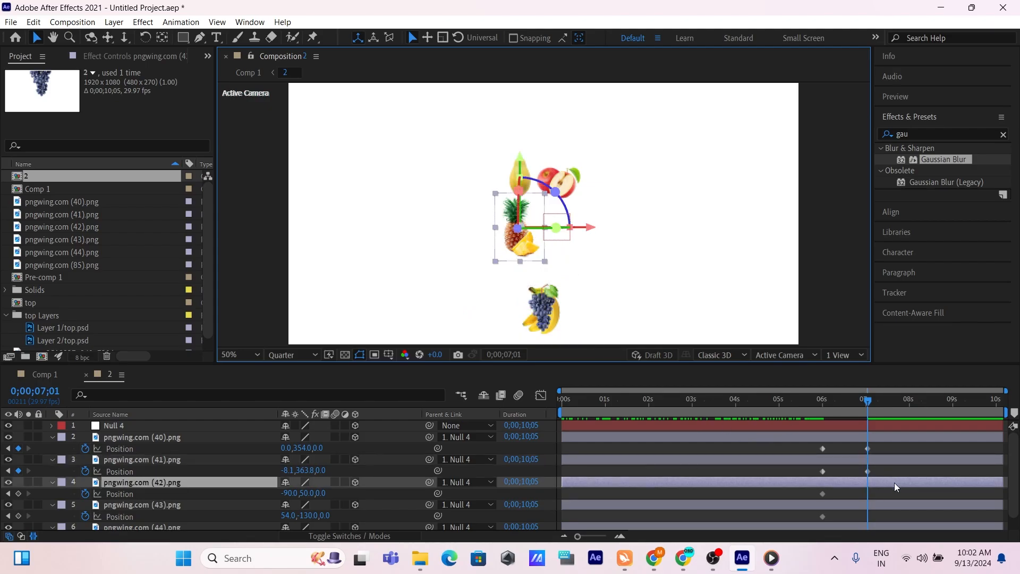
left_click_drag(527, 168, 622, 303)
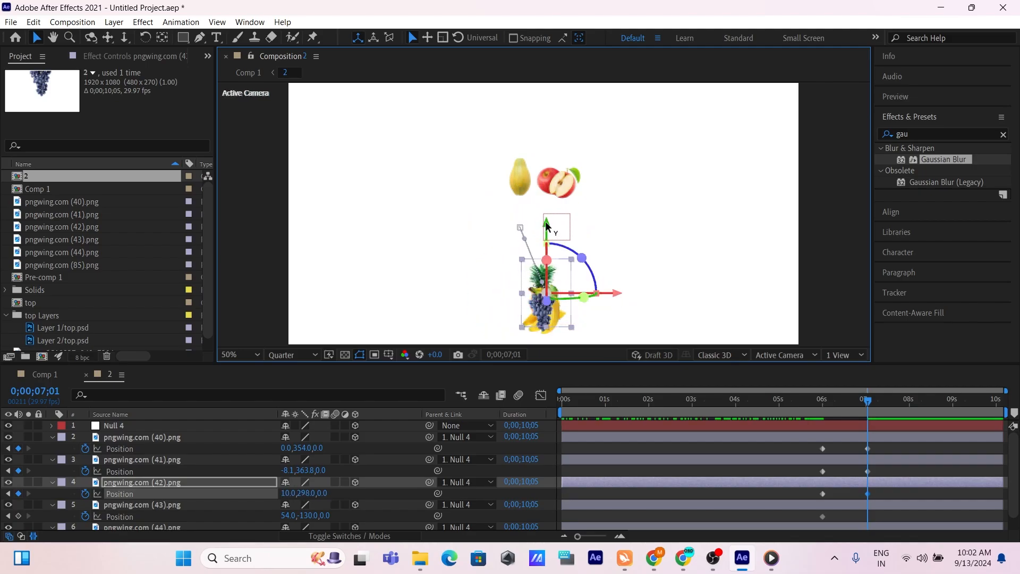
left_click_drag(548, 225, 549, 243)
Step: At the same frame, move the apple layer (43) to 4, 366, 0 and lower the papaya layer (44) onto the stacked fruits
left_click(564, 181)
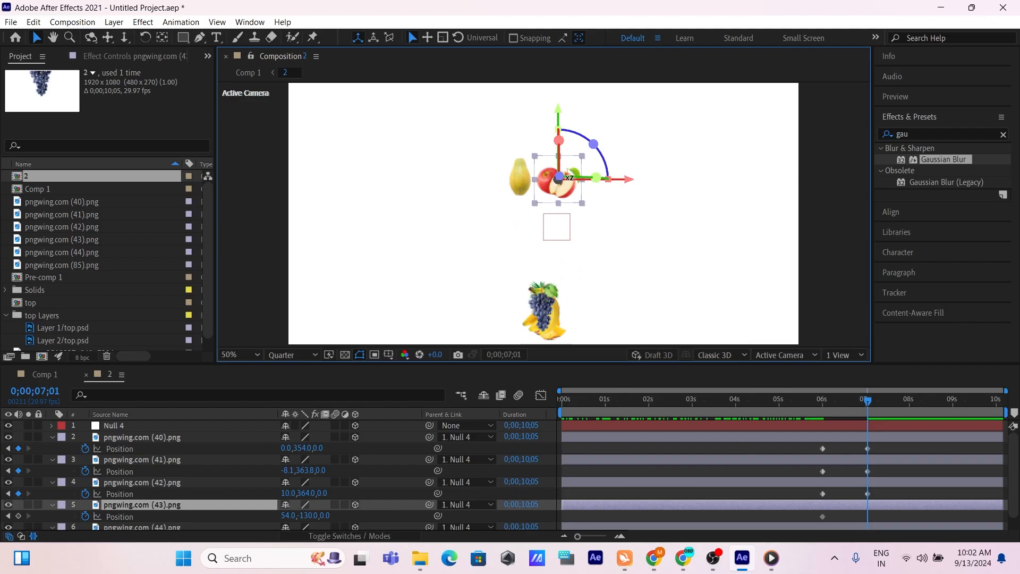
left_click_drag(552, 133, 548, 273)
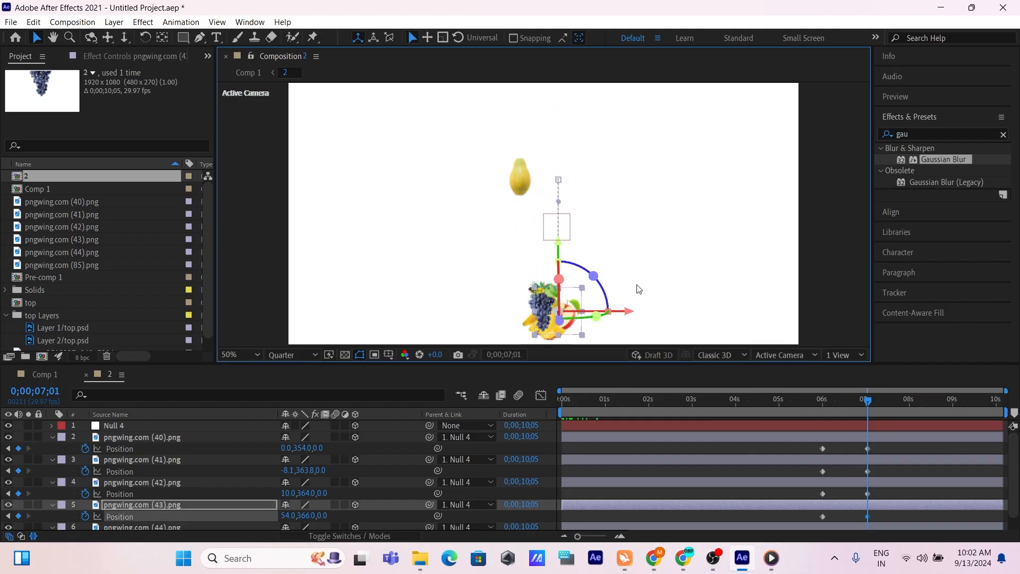
left_click_drag(640, 312, 619, 313)
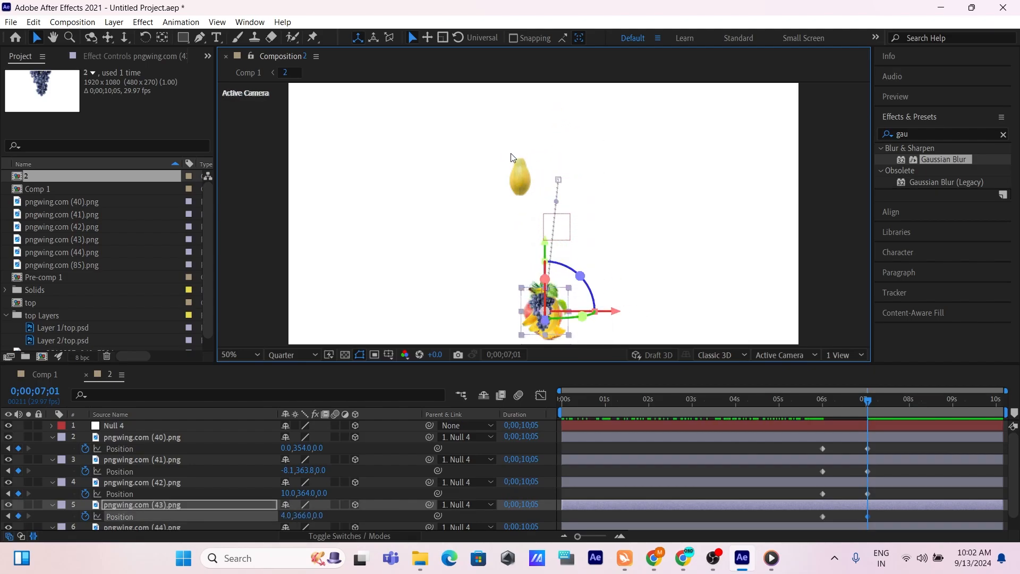
left_click(523, 173)
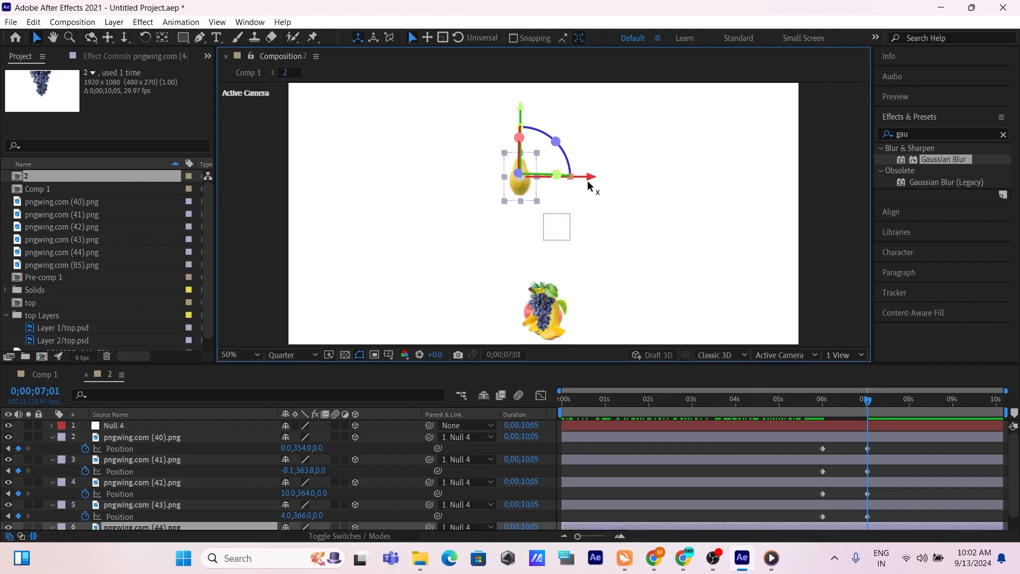
left_click_drag(592, 184, 617, 183)
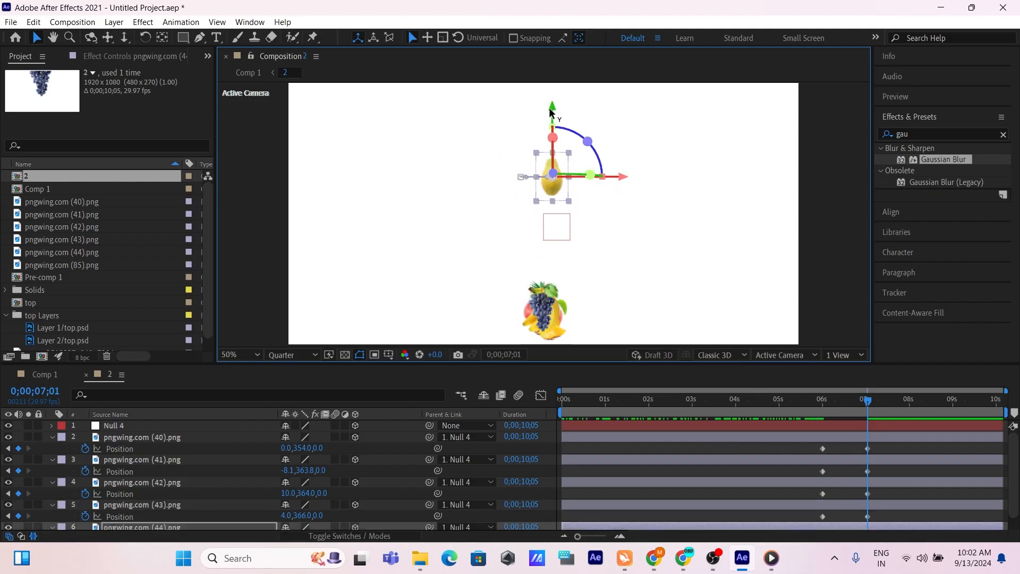
left_click_drag(553, 112, 521, 250)
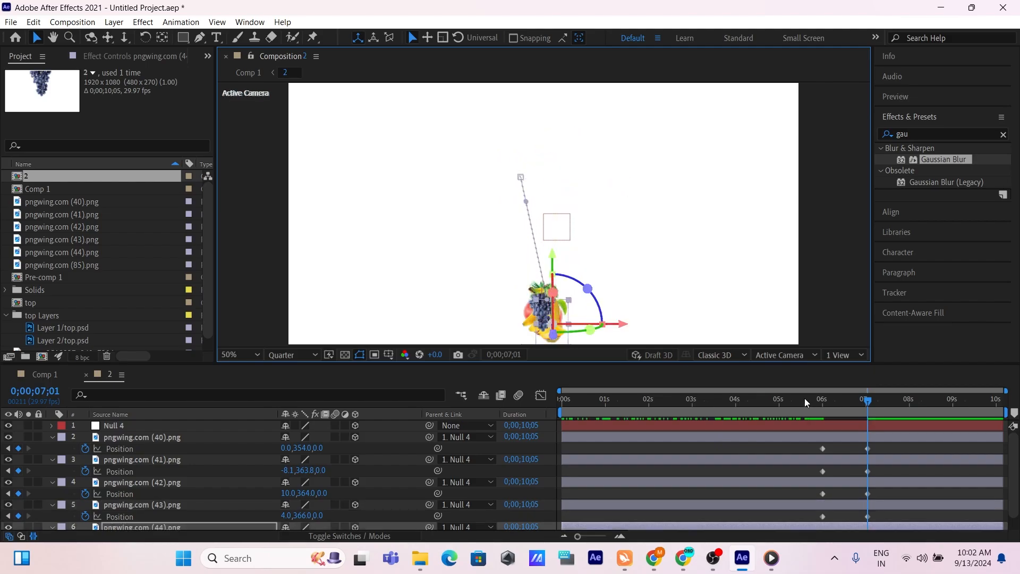
mouse_move(868, 402)
left_mouse_down()
mouse_move(814, 406)
mouse_move(876, 407)
left_mouse_up()
left_click(59, 376)
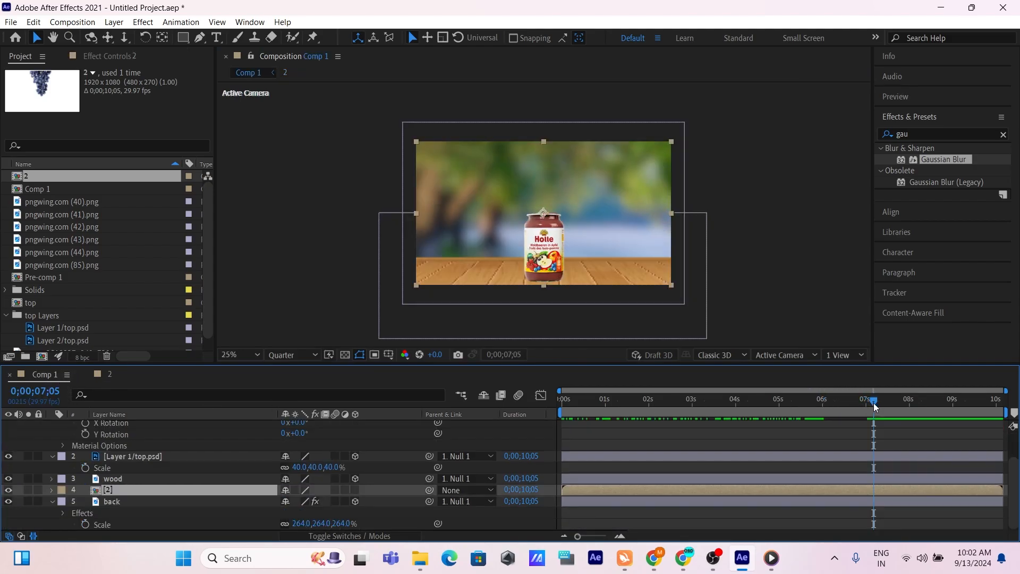
mouse_move(874, 403)
left_mouse_down()
mouse_move(760, 408)
mouse_move(840, 391)
mouse_move(884, 404)
left_mouse_up()
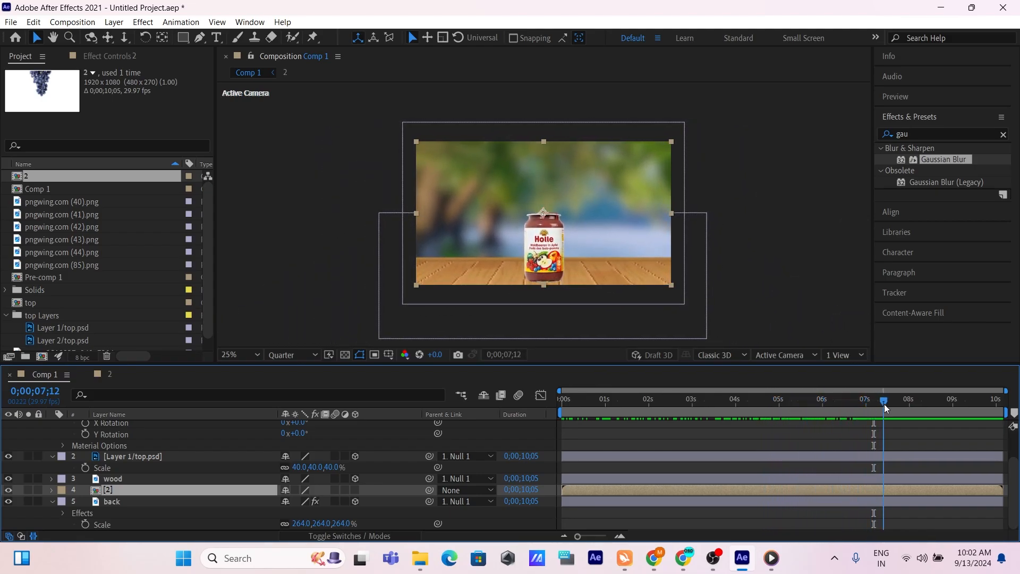
Step: Apply Easy Ease to the position keyframes of fruit layers (40) through (43) in composition 2, and check the motion in Comp 1
left_click(105, 372)
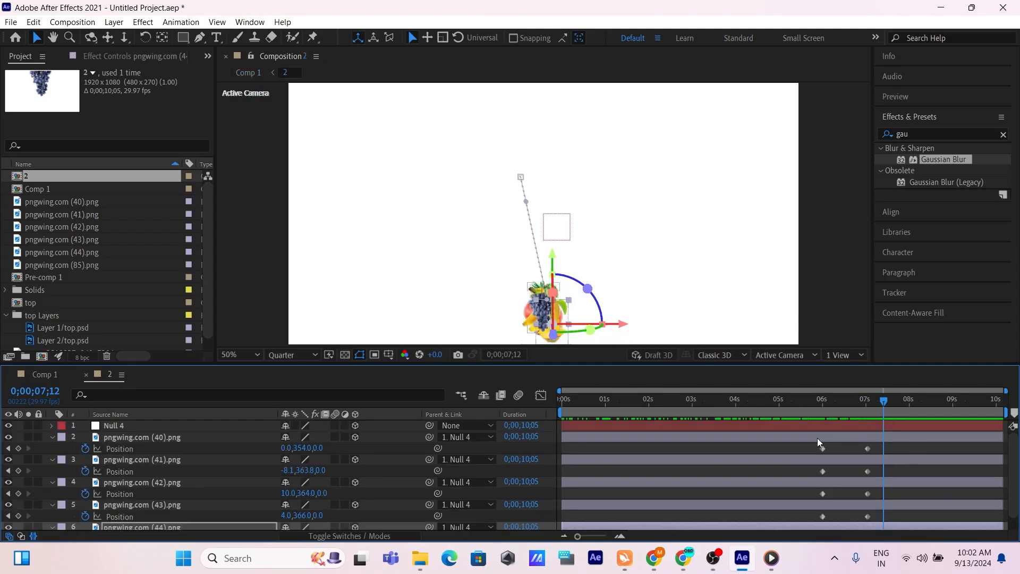
left_click_drag(815, 445, 895, 528)
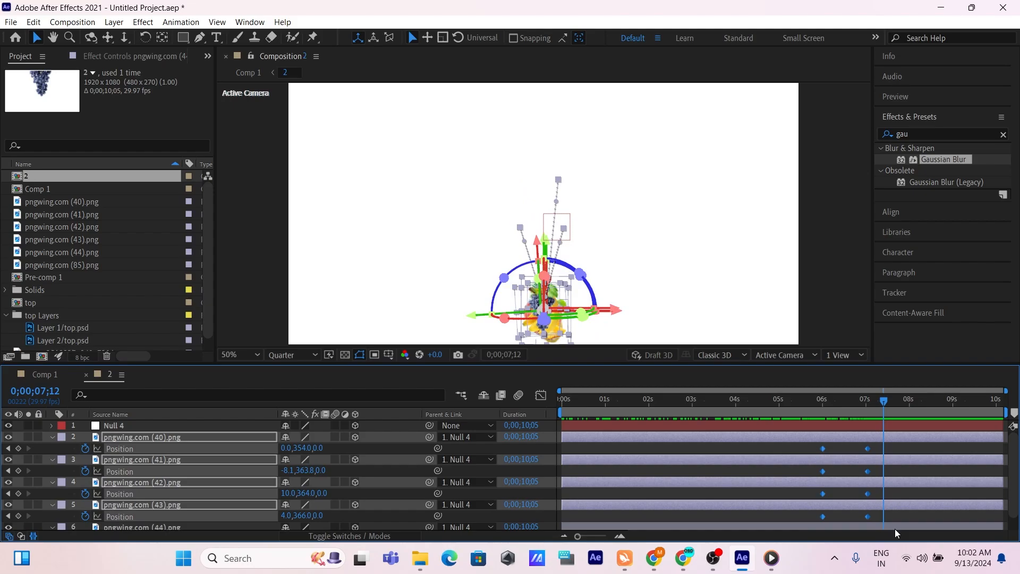
key("F9")
left_click_drag(877, 410, 792, 418)
left_click(52, 377)
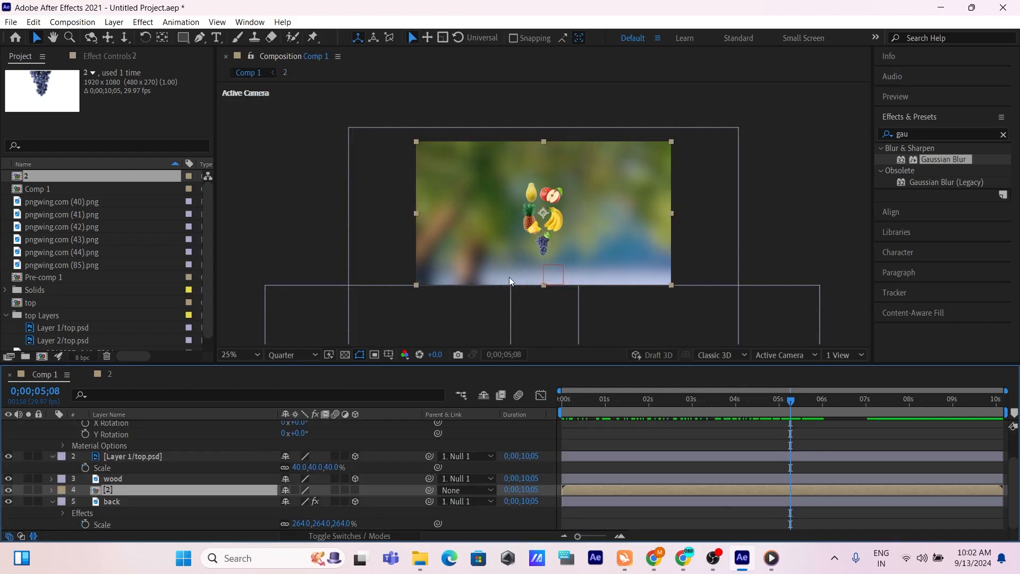
left_click_drag(790, 406, 863, 409)
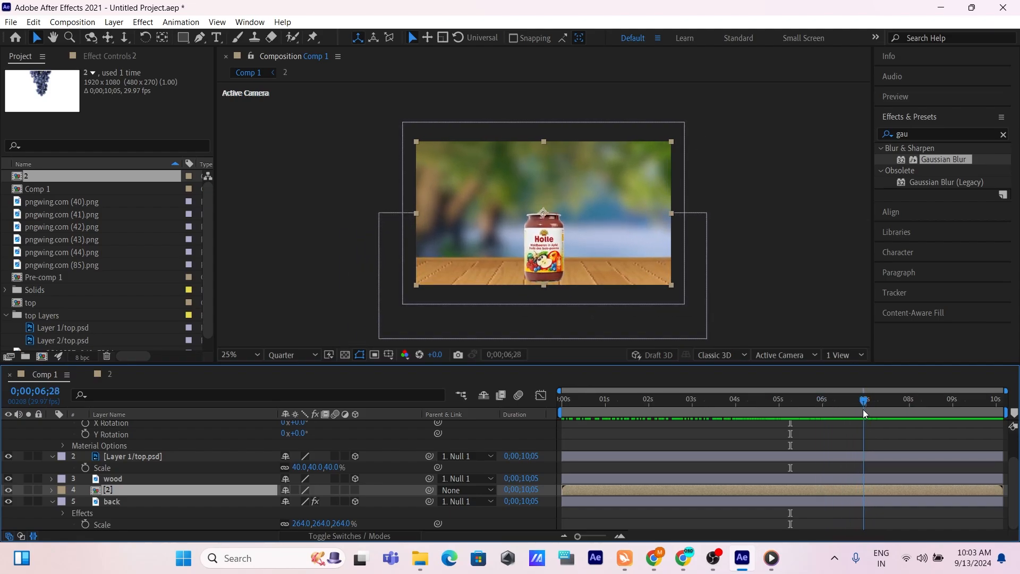
left_click(138, 302)
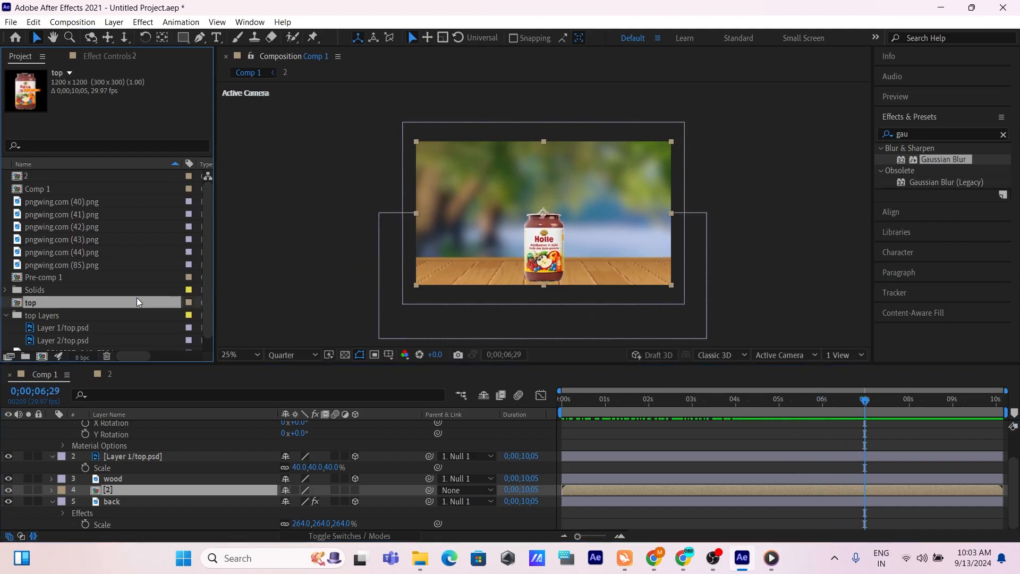
key("ctrl+i")
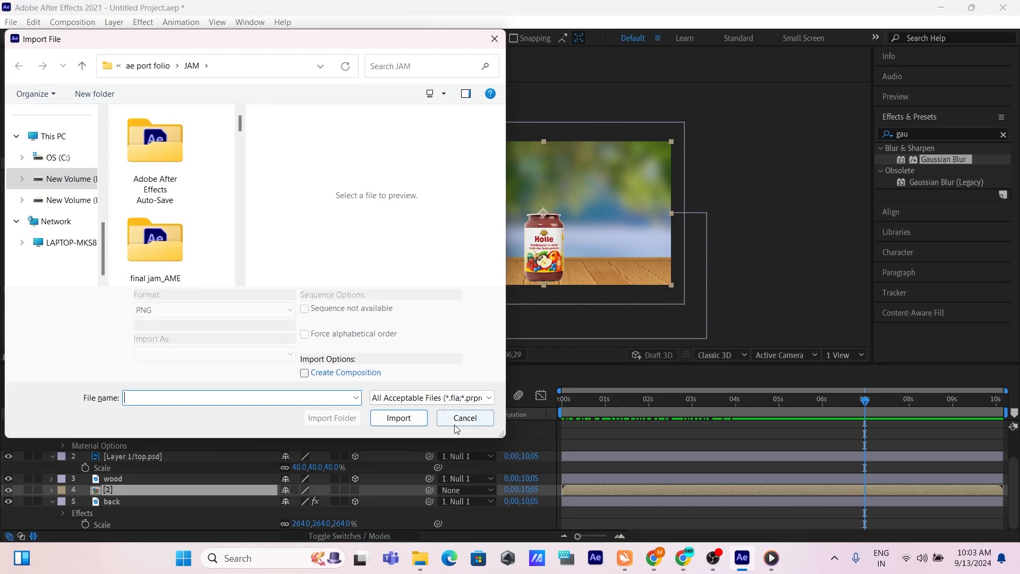
left_click(464, 417)
Step: Add the orange lid Layer 2/top.psd to Comp 1 and bring it to the top of the layer stack
scroll(80, 250, "down", 1)
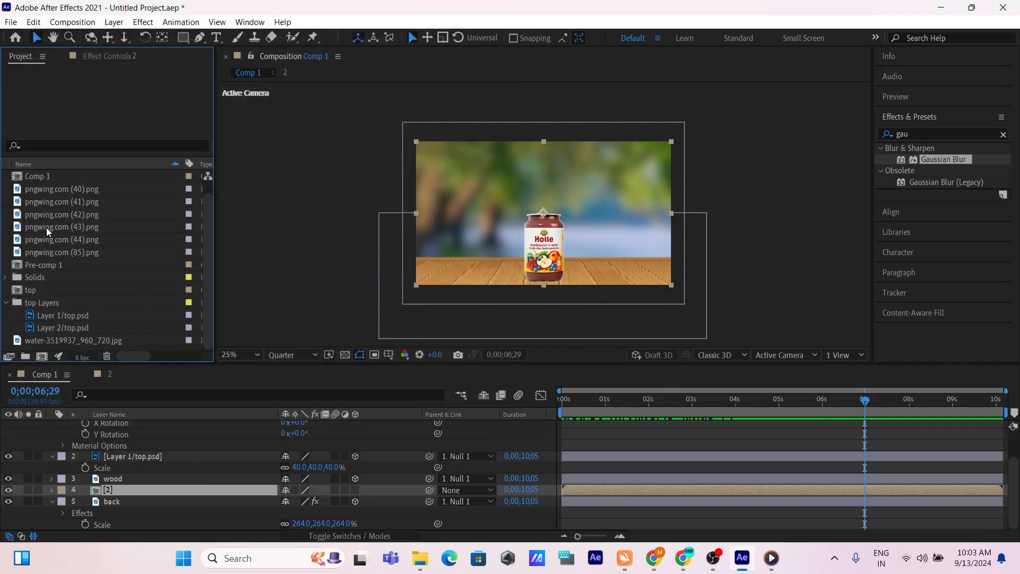
left_click(45, 329)
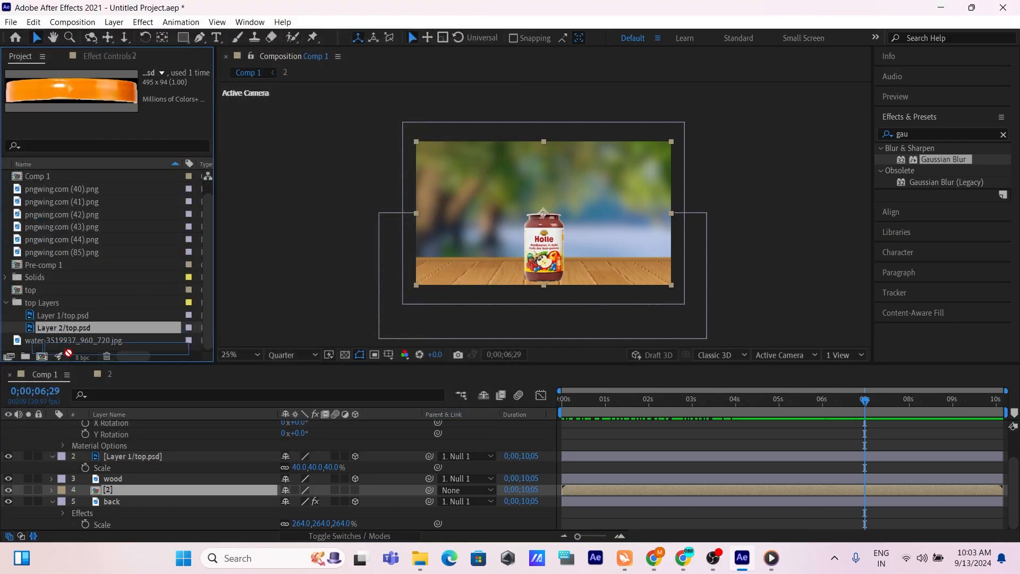
scroll(94, 425, "up", 3)
key("ctrl+slash")
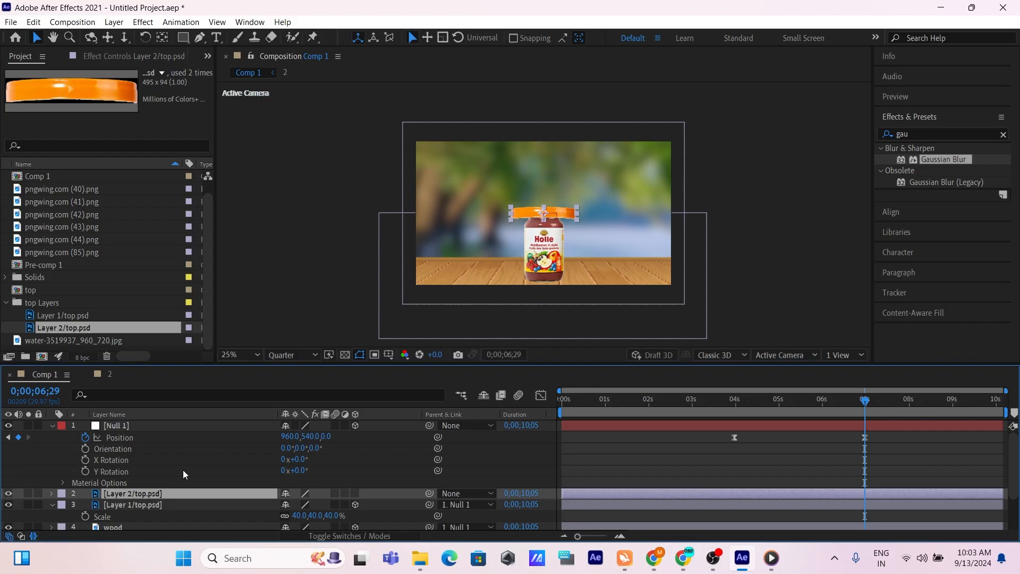
key("ctrl+shift+bracketright")
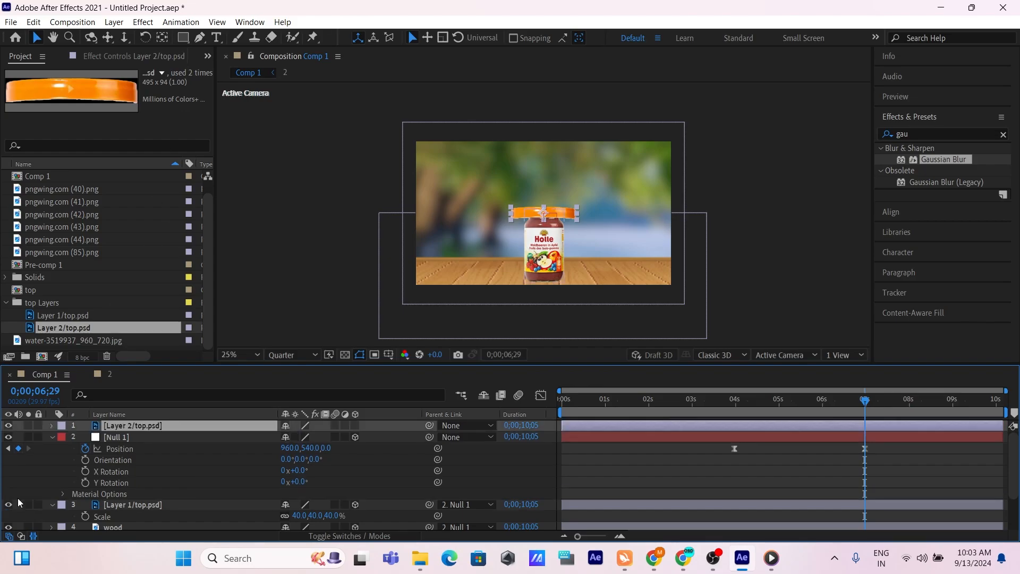
Step: Scale the Layer 2/top.psd lid to 56% and make it a 3D layer
key("s")
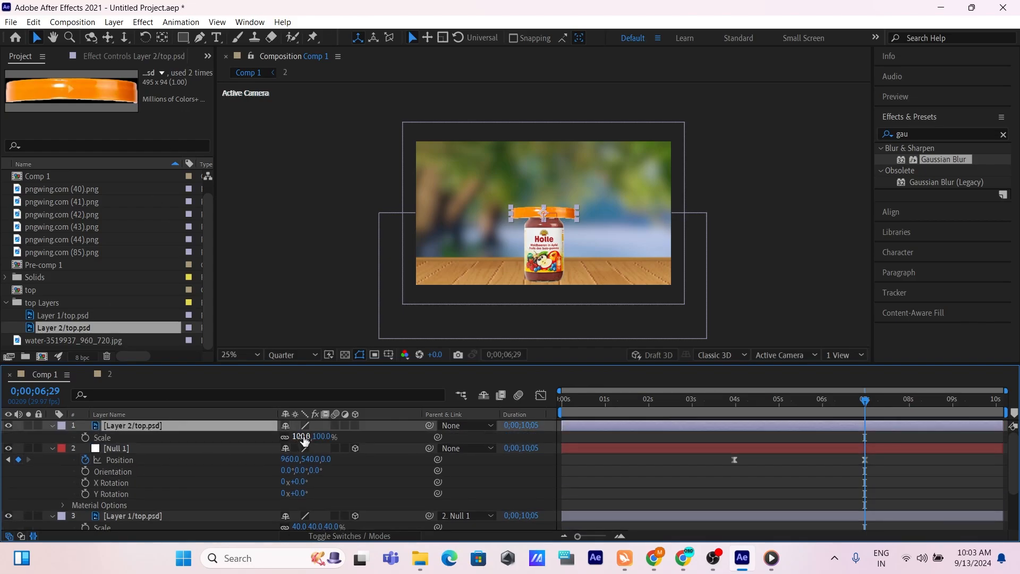
mouse_move(296, 439)
left_mouse_down()
mouse_move(270, 438)
mouse_move(303, 438)
left_mouse_up()
scroll(520, 228, "up", 2)
scroll(520, 228, "up", 2)
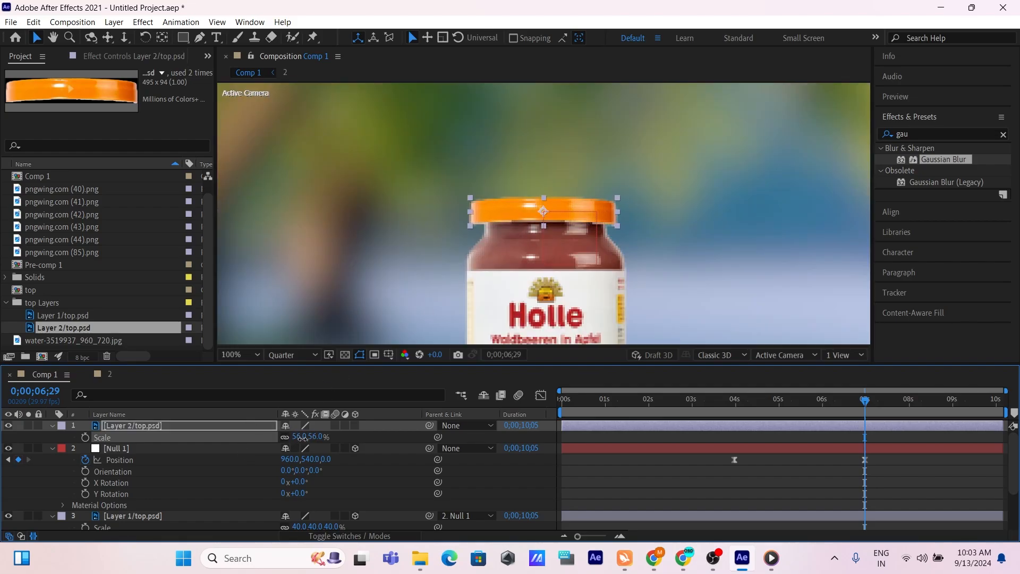
left_click(532, 216)
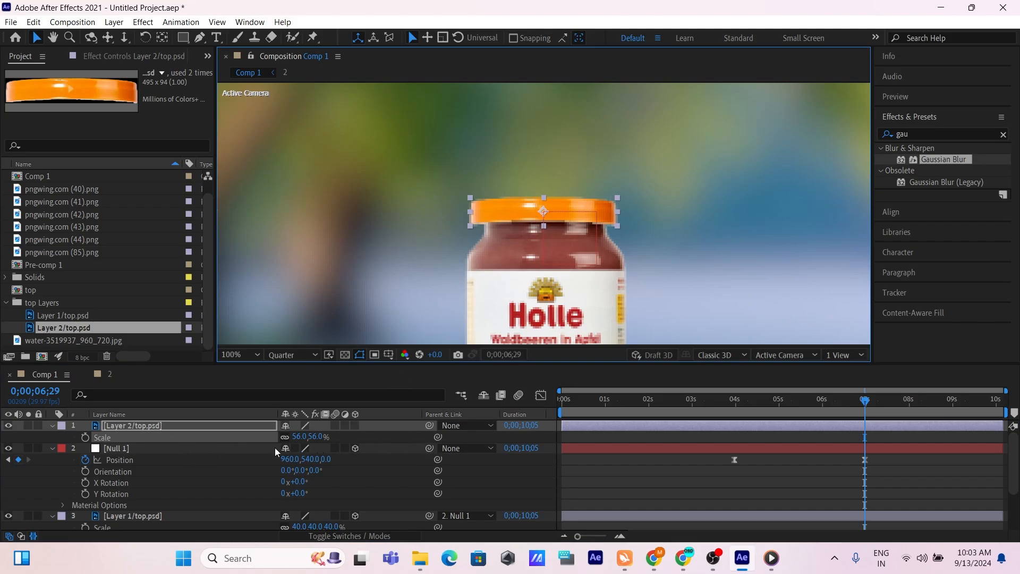
left_click(355, 426)
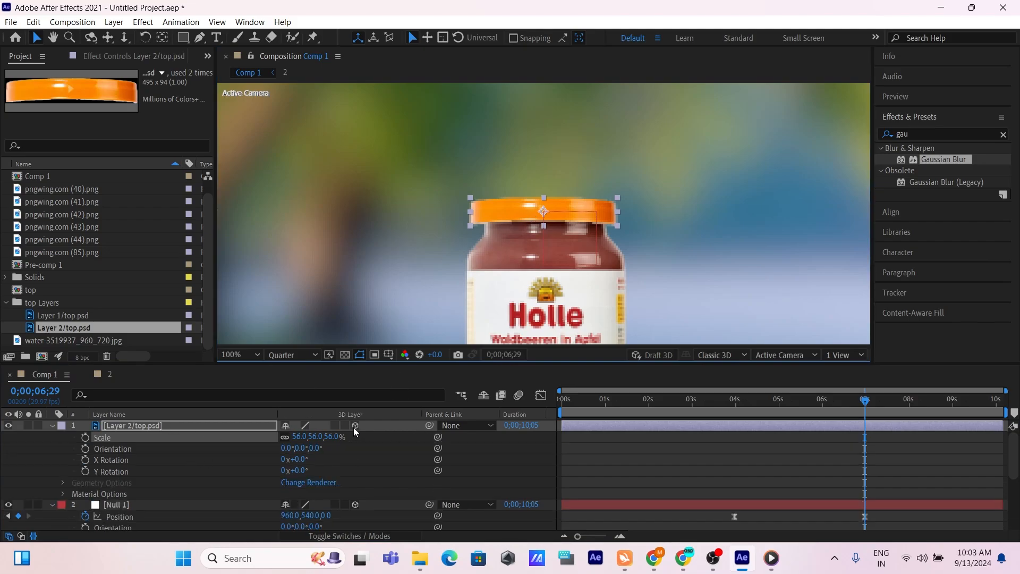
Step: Raise and nudge the lid so it sits on the jar's rim, and set its scale to 58%
left_click_drag(542, 142, 548, 135)
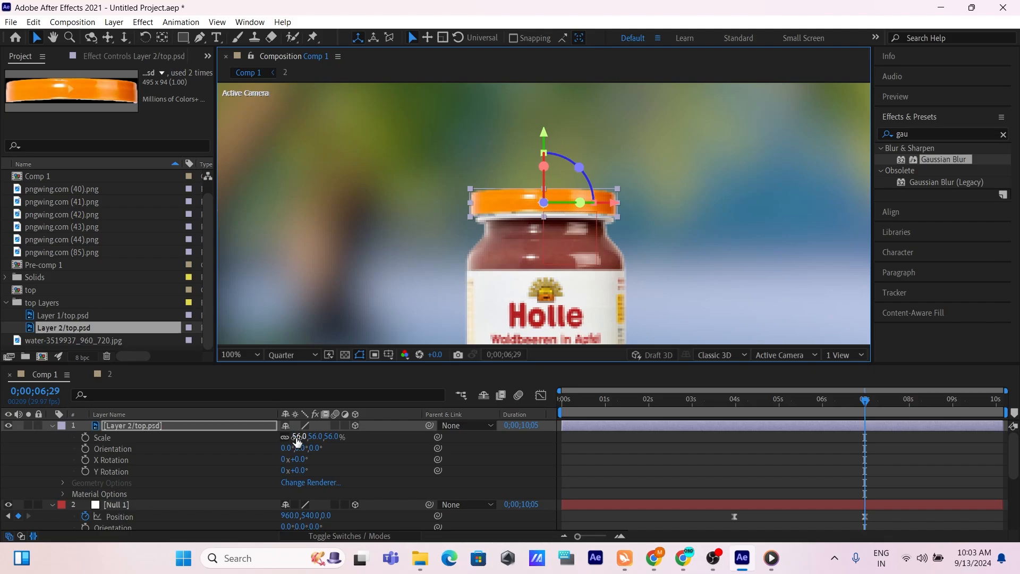
left_click_drag(294, 437, 297, 436)
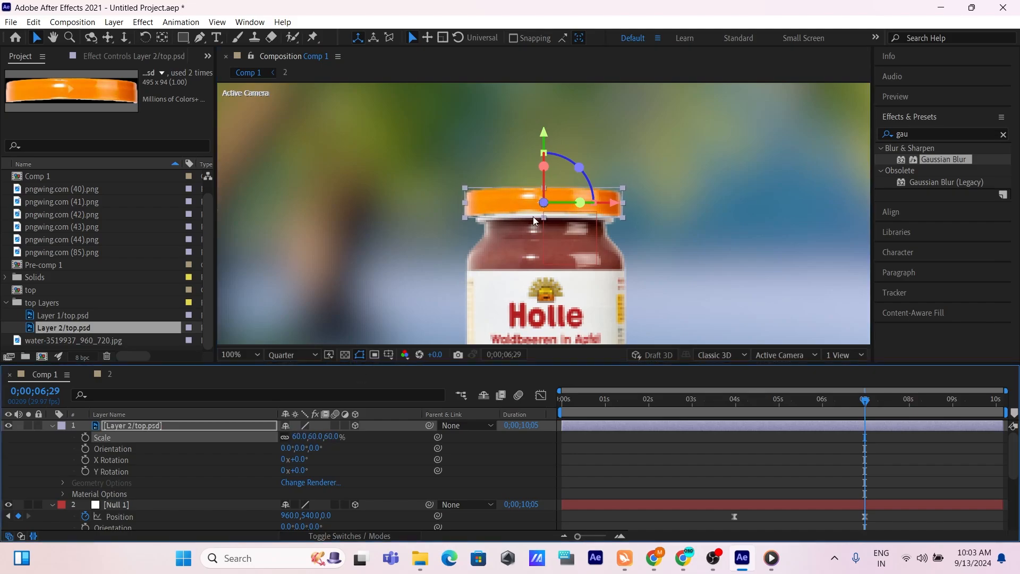
left_click_drag(588, 211, 589, 212)
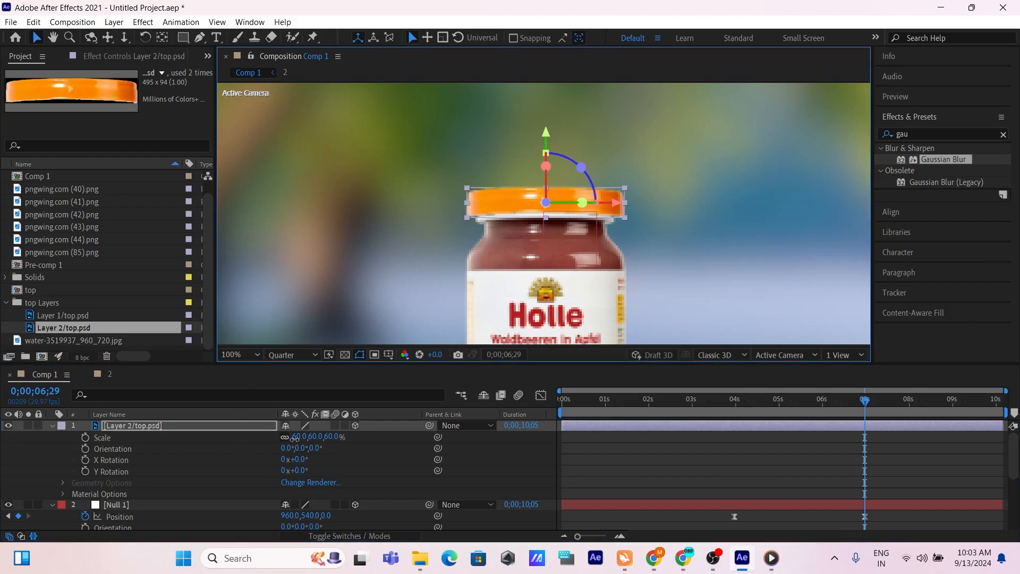
left_click_drag(297, 437, 294, 437)
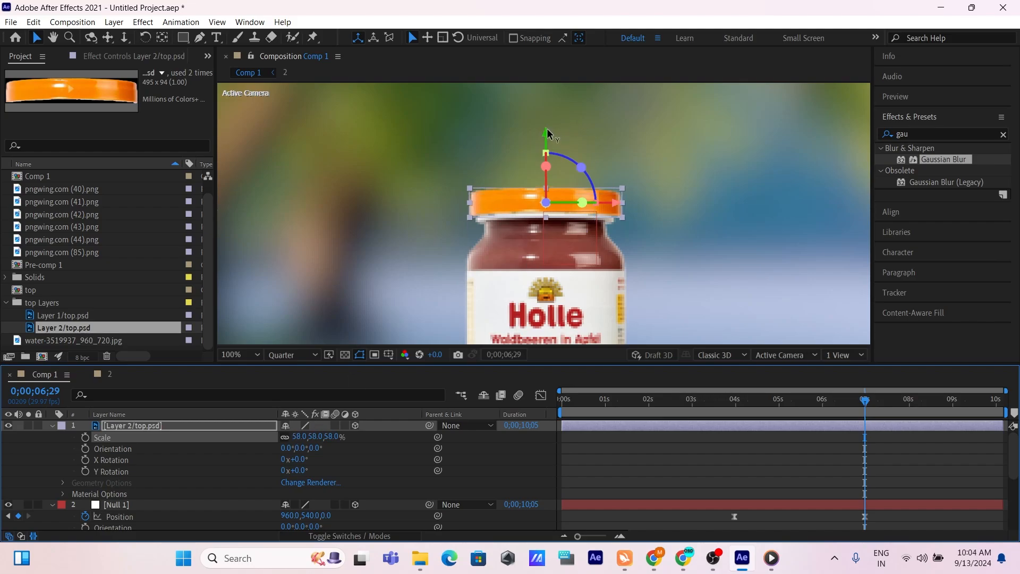
left_click_drag(547, 129, 546, 130)
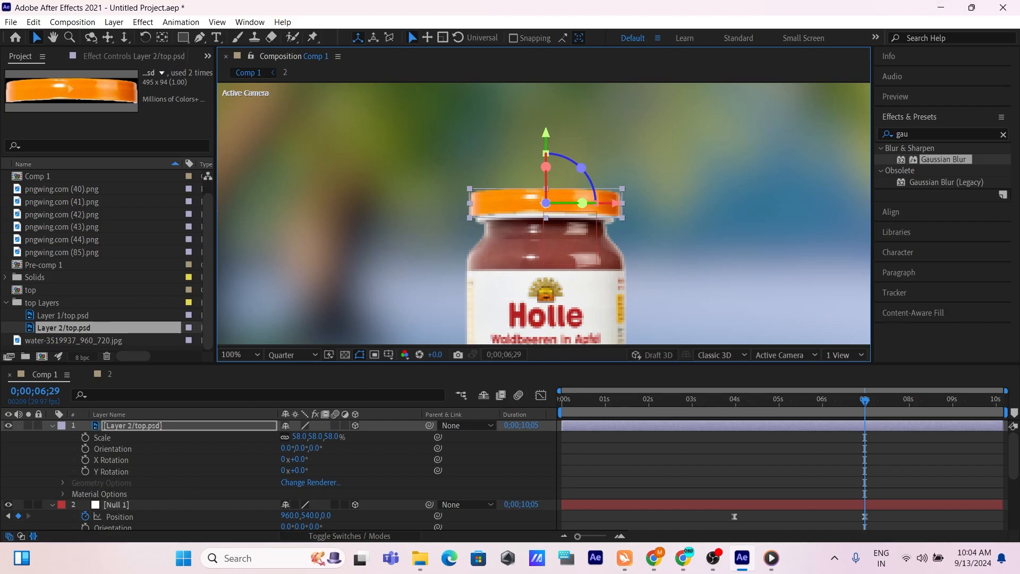
Step: Send the Layer 2/top.psd lid layer backward until it is directly below the Layer 1/top.psd jar layer
key("alt+Tab")
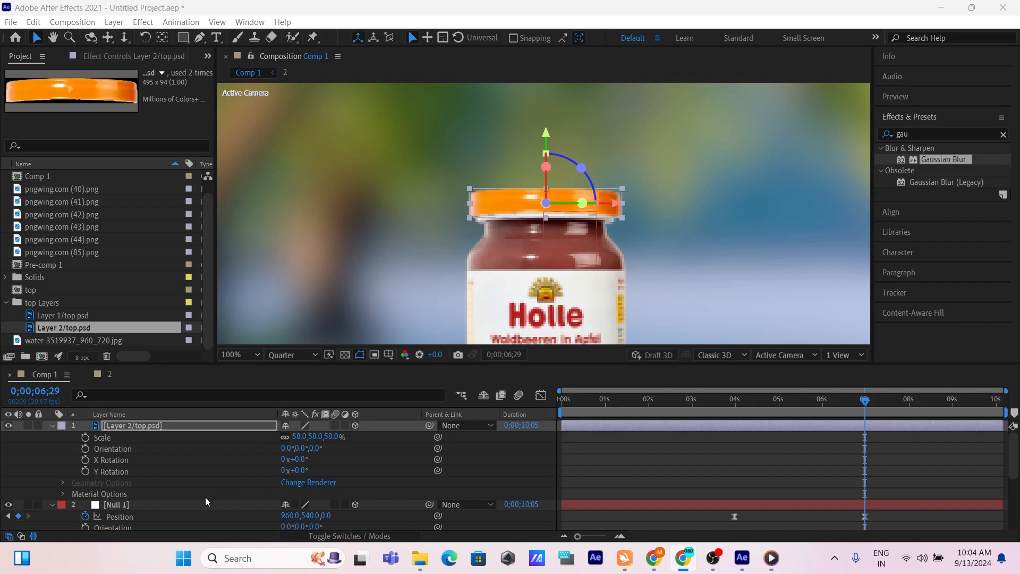
left_click(145, 425)
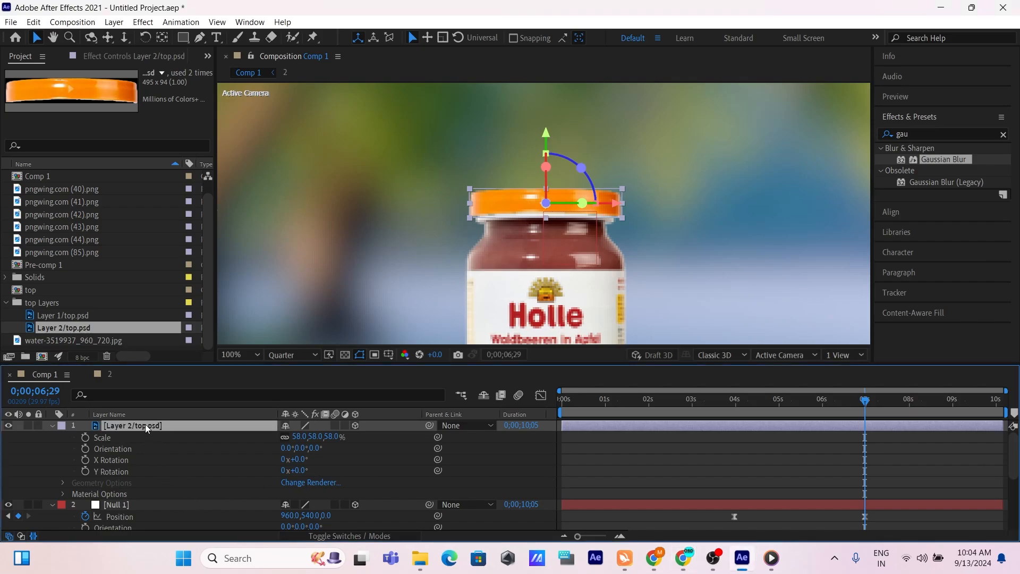
key("ctrl+bracketleft")
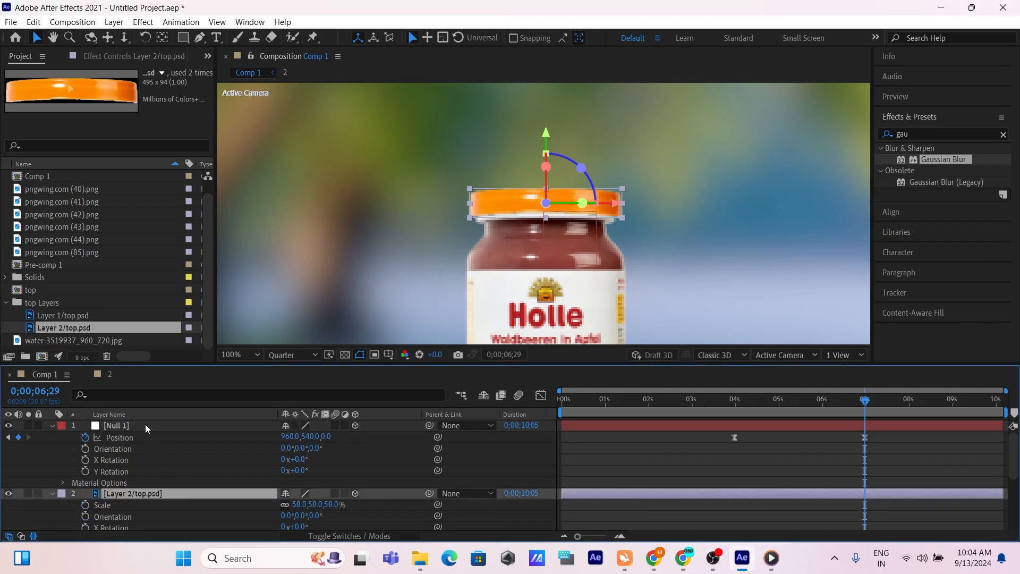
key("ctrl+bracketleft")
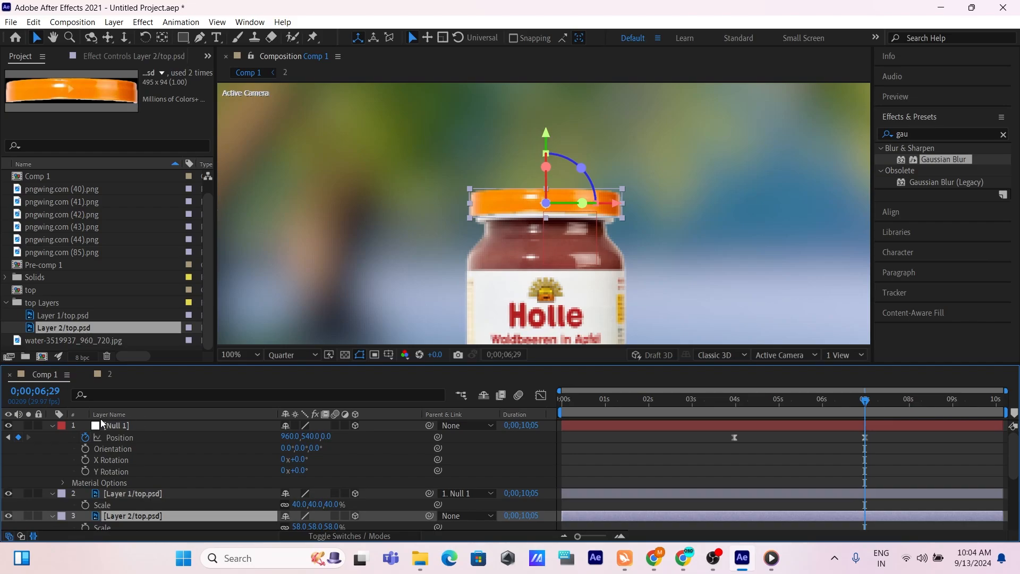
Step: Select the orange lid layer Layer 2/top.psd and nudge it slightly left and down on the jar
left_click(139, 493)
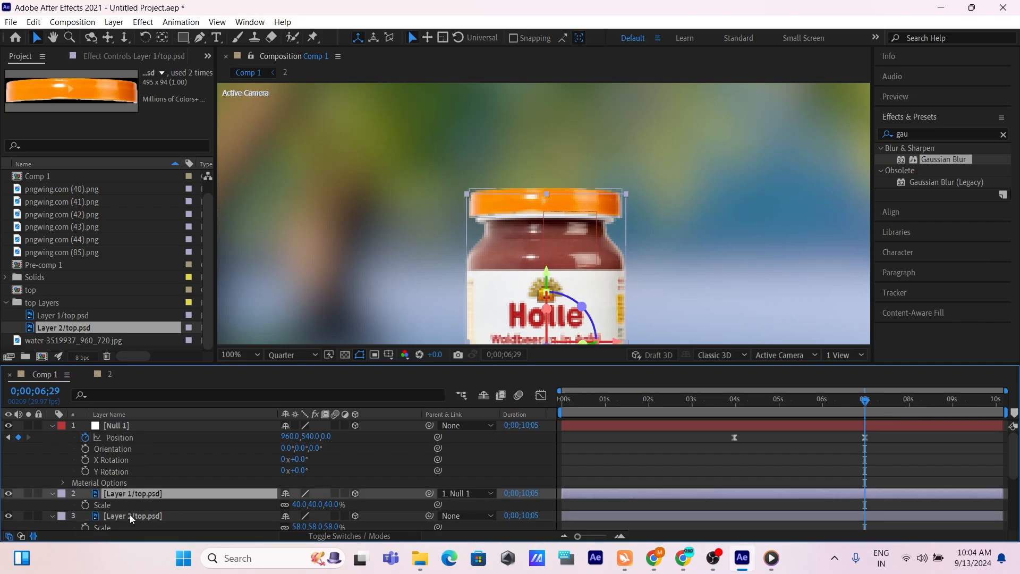
left_click(133, 512)
left_click(553, 133)
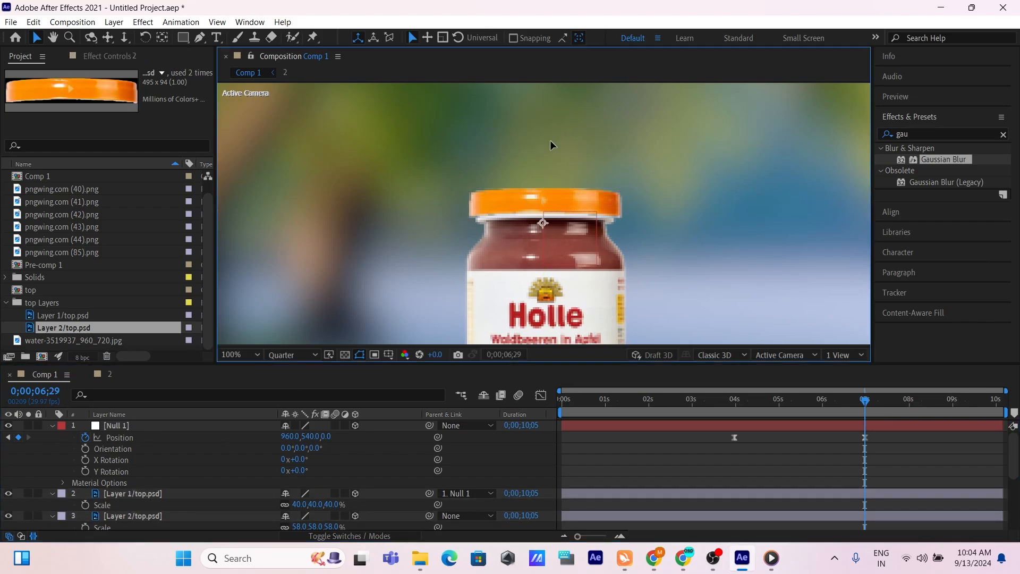
left_click(469, 194)
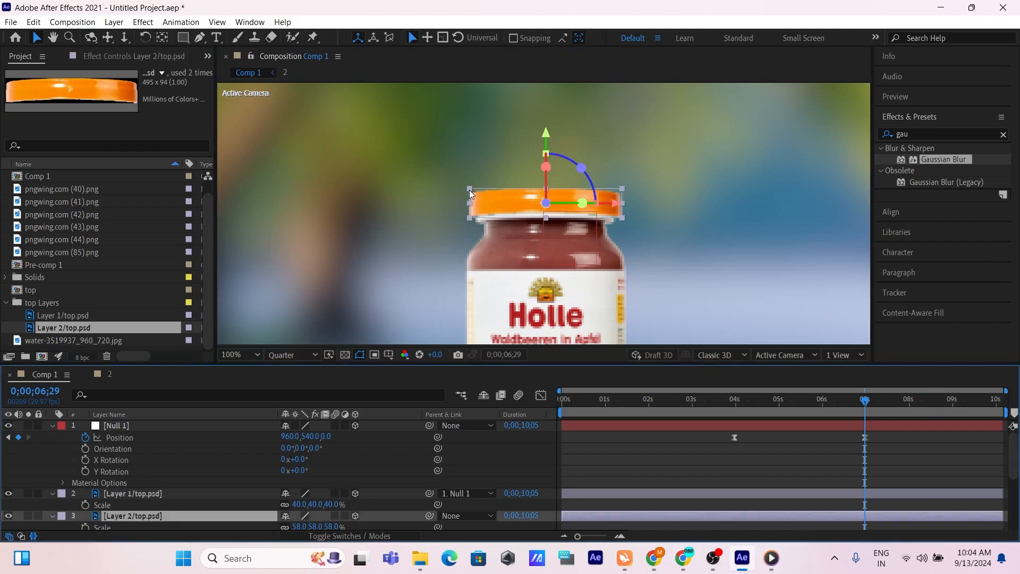
left_click_drag(546, 138, 544, 139)
scroll(551, 190, "up", 1)
scroll(551, 189, "down", 2)
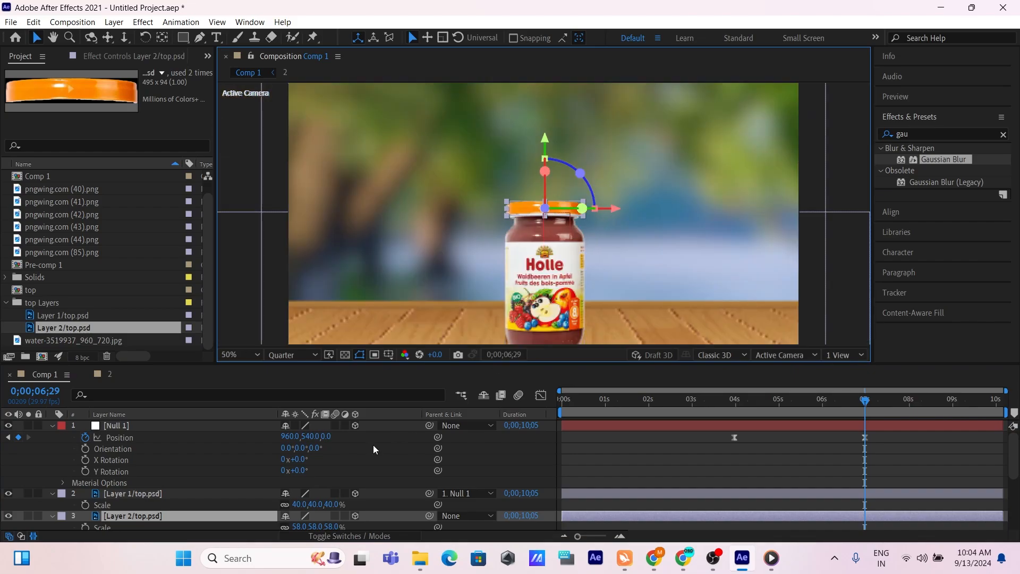
Step: Set the lid's scale to 57% and lower it slightly so it sits on the jar's rim
key("s")
scroll(314, 507, "down", 2)
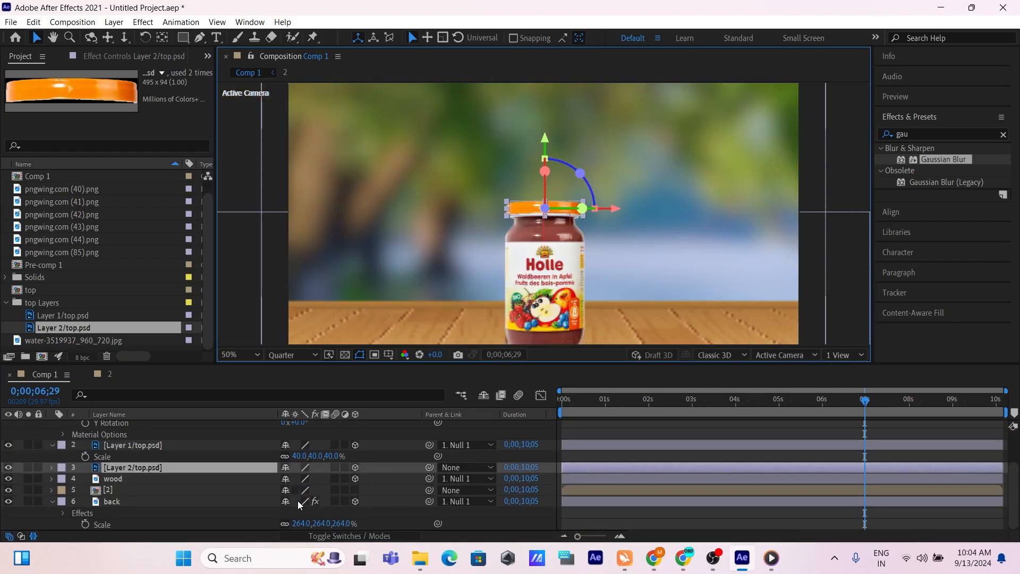
key("s")
left_click_drag(298, 479, 298, 478)
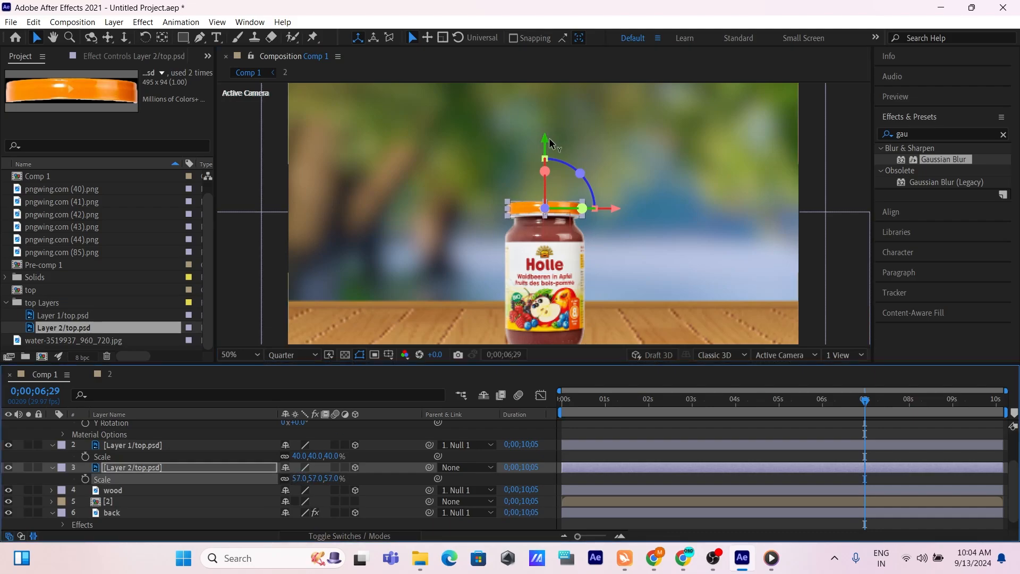
left_click_drag(552, 142, 552, 145)
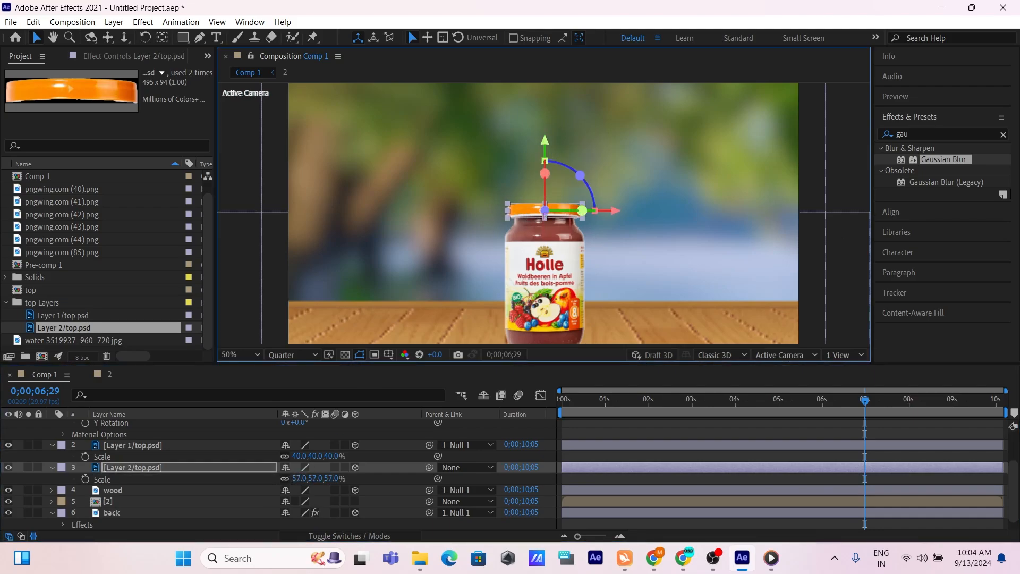
Step: Move the current time to 0;00;08;29 and turn the Layer 2/top.psd lid back into a 2D layer
key("alt+Tab")
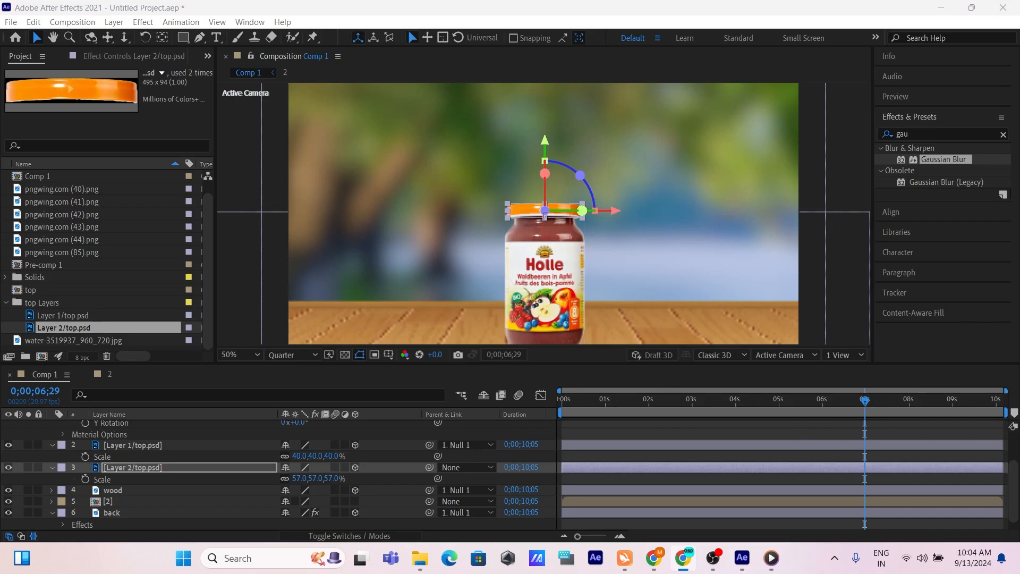
left_click(874, 401)
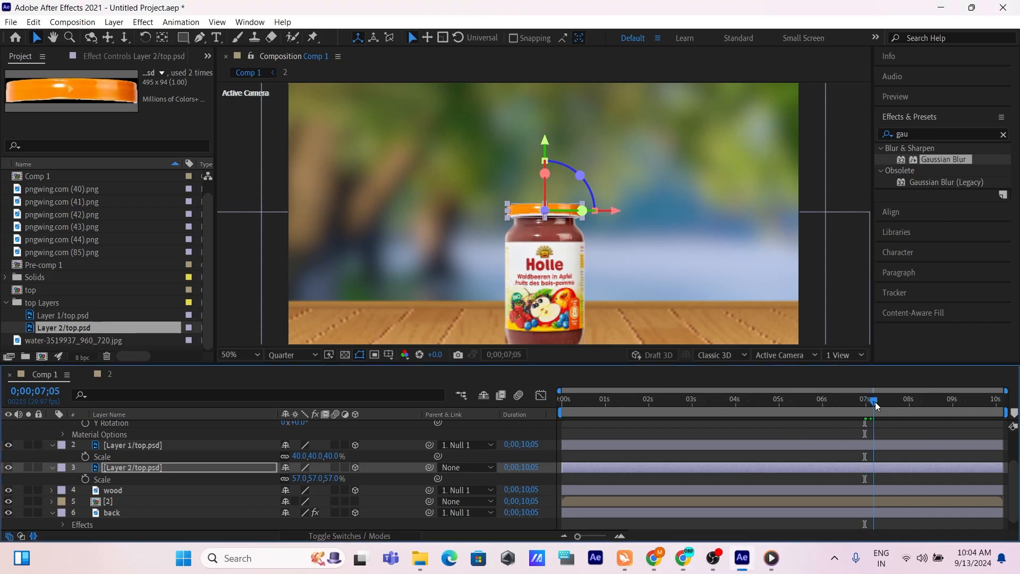
left_click_drag(875, 402, 867, 402)
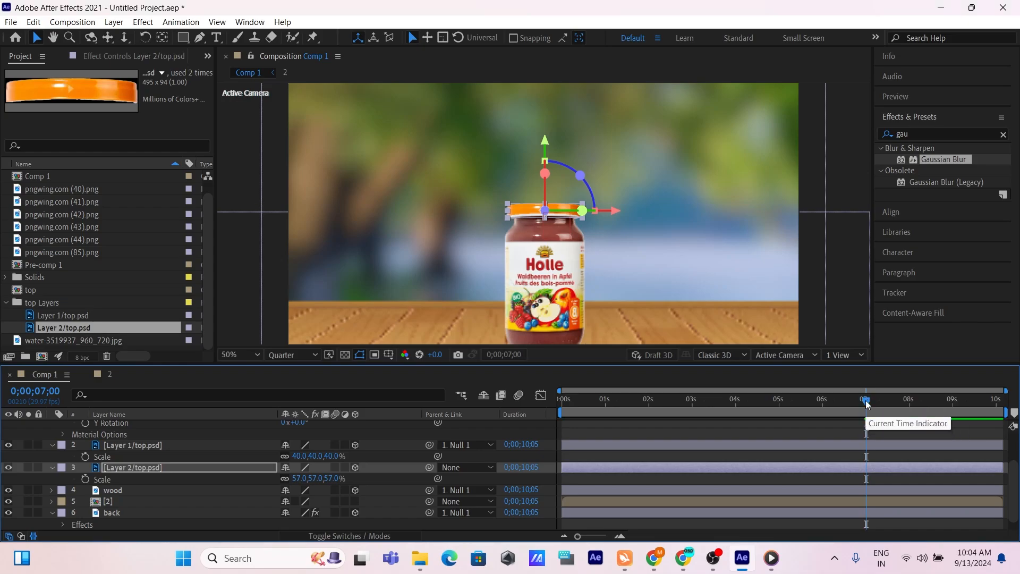
left_click_drag(867, 402, 943, 401)
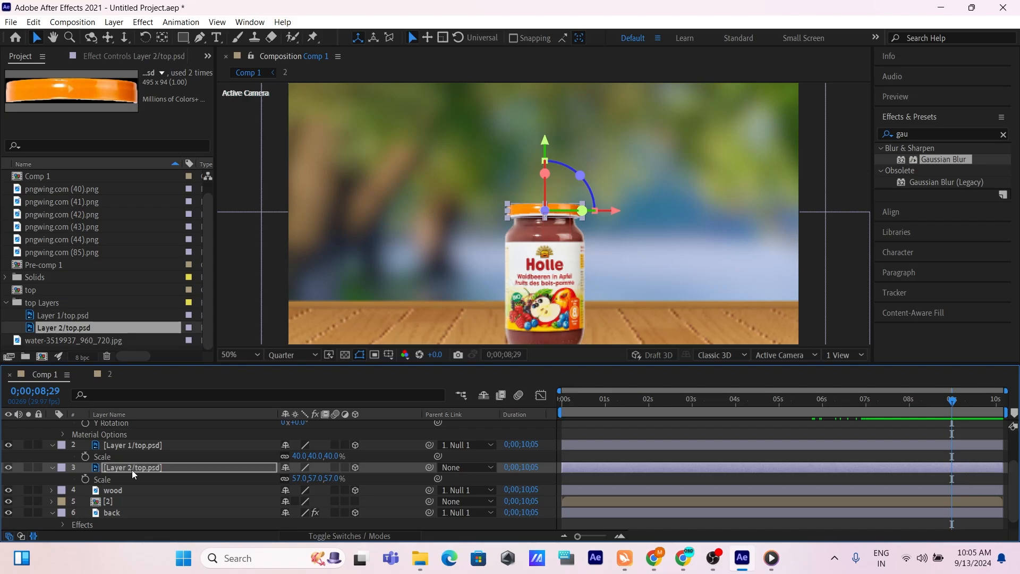
key("p")
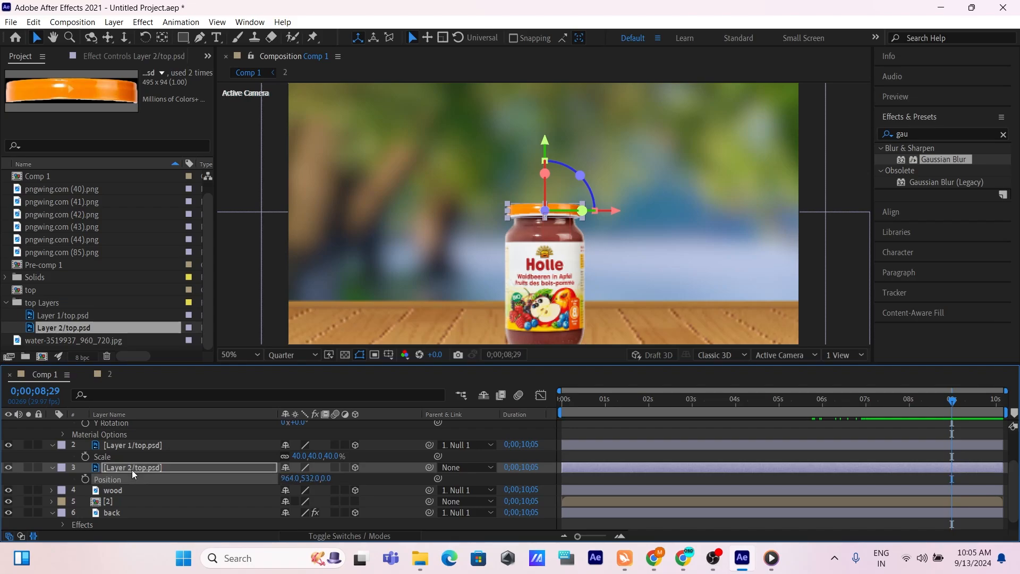
key("r")
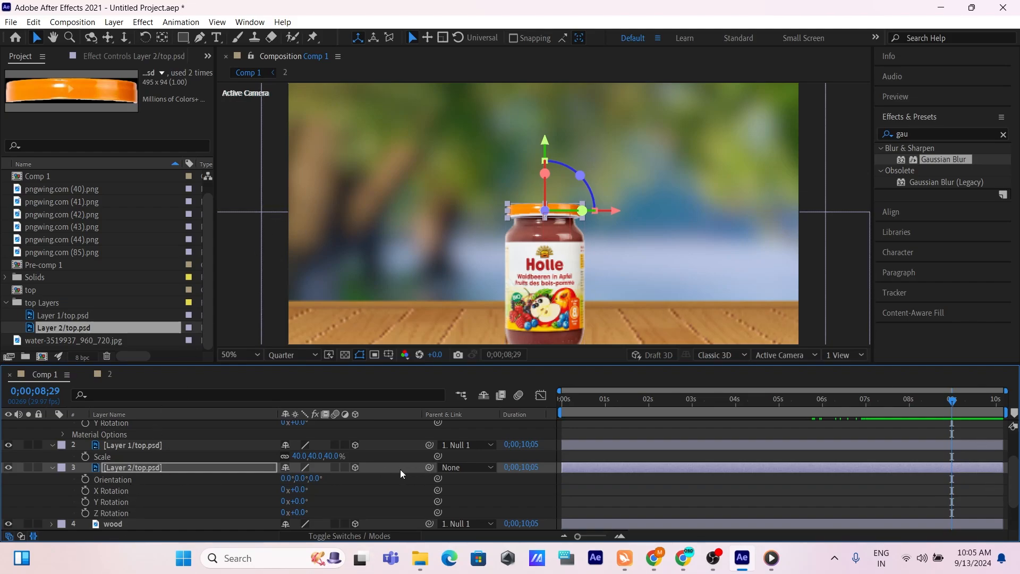
left_click(356, 467)
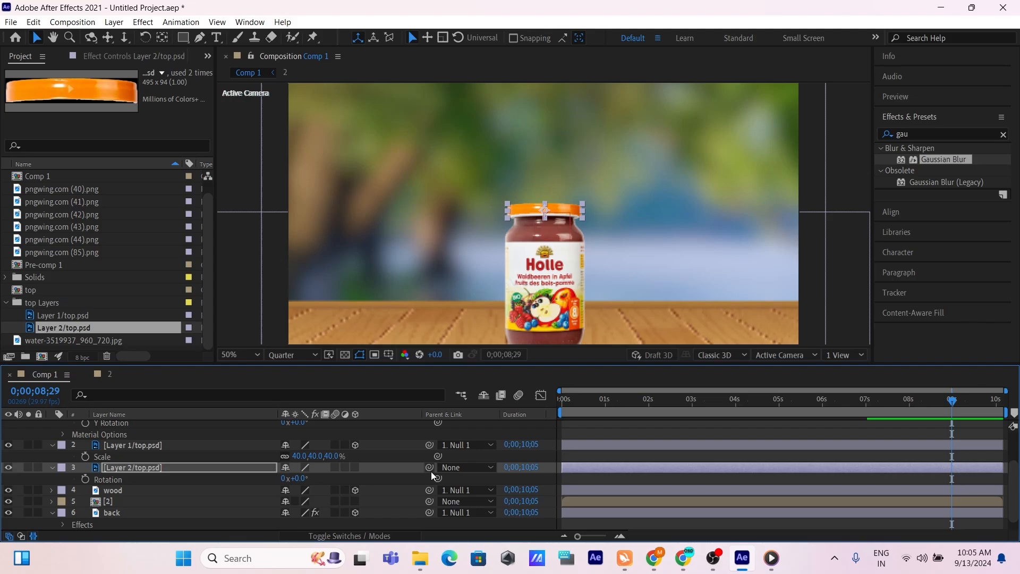
left_click(193, 467)
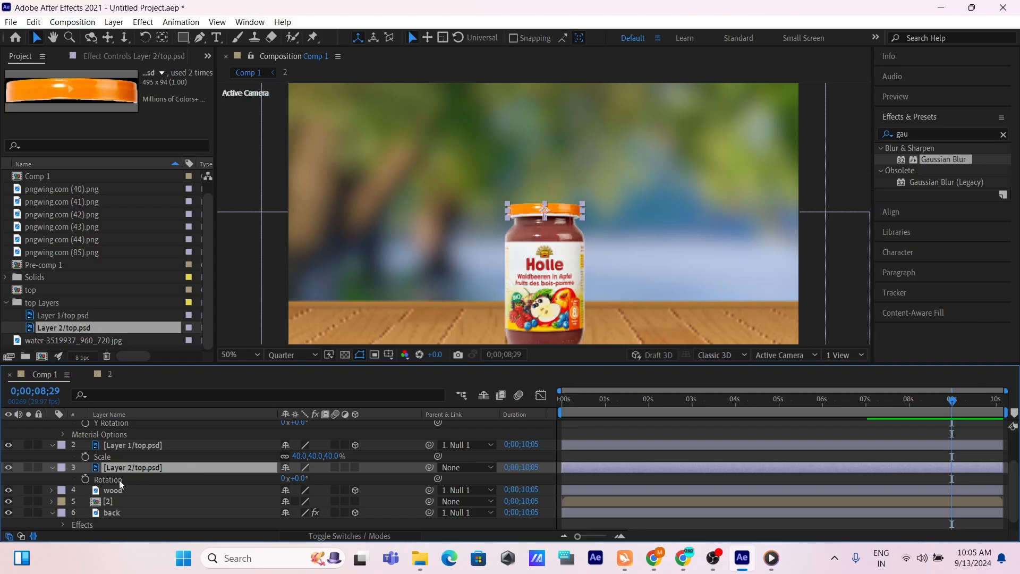
Step: Reveal the lid layer's Rotation property and show the rulers in the composition view
key("p")
key("p")
key("p")
key("p")
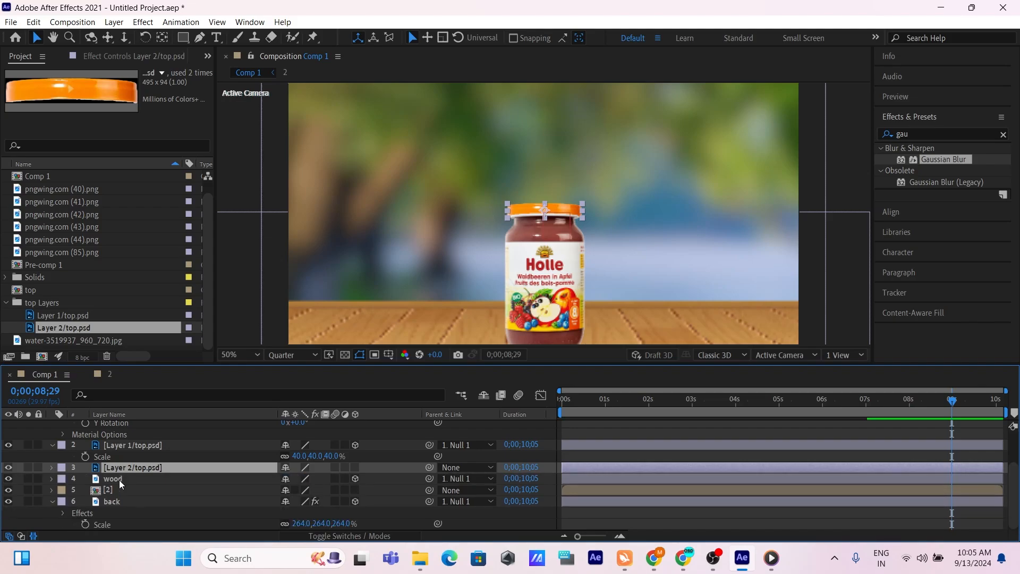
key("r")
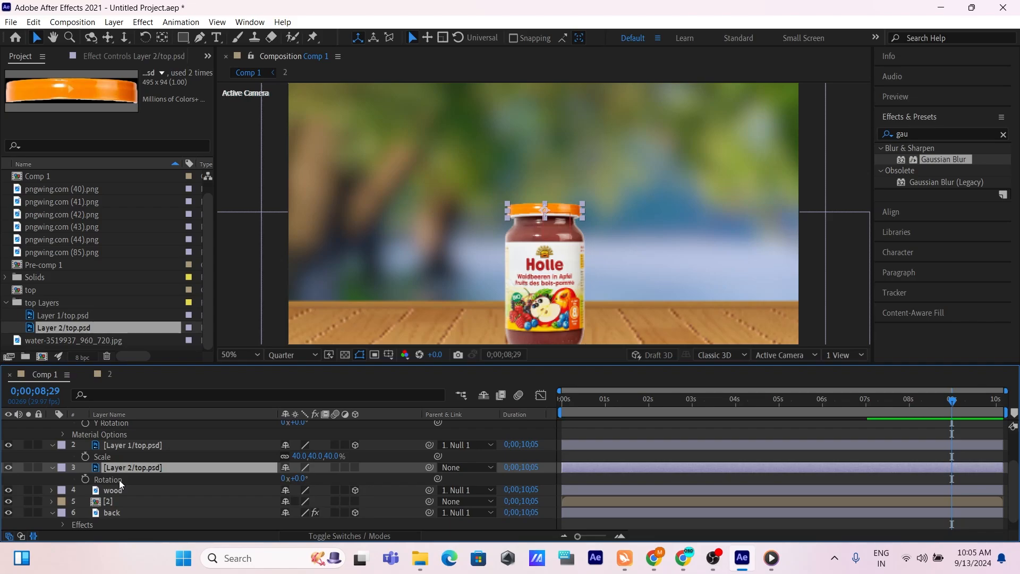
key("r")
key("r")
key("ctrl+r")
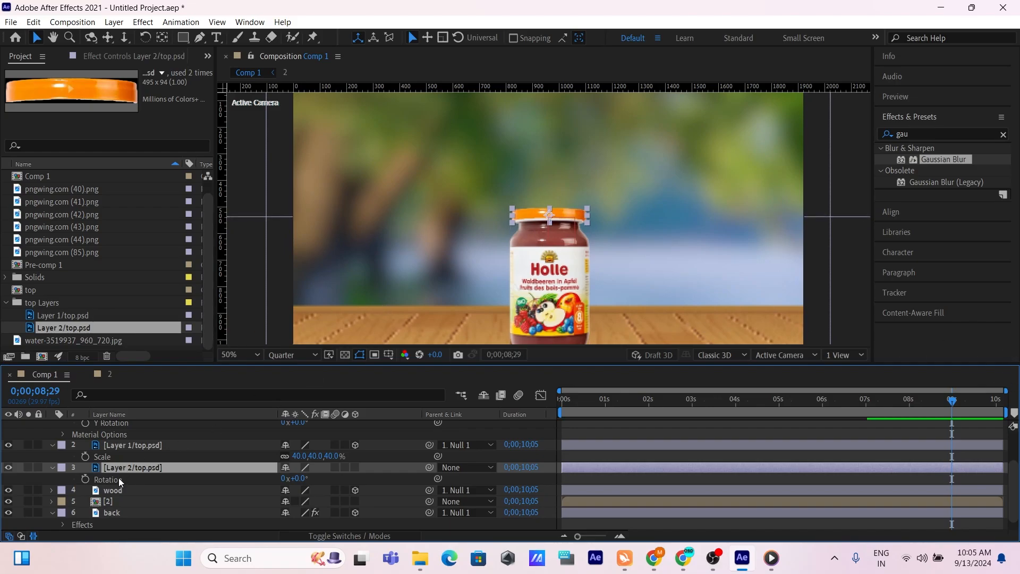
left_click_drag(952, 401, 952, 403)
key("alt+bracketleft")
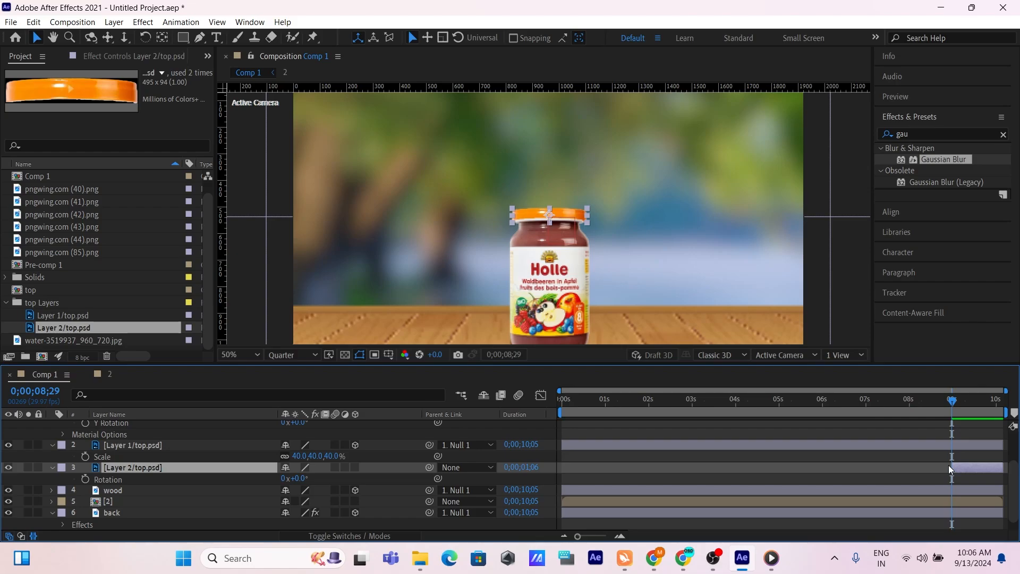
key("alt+Tab")
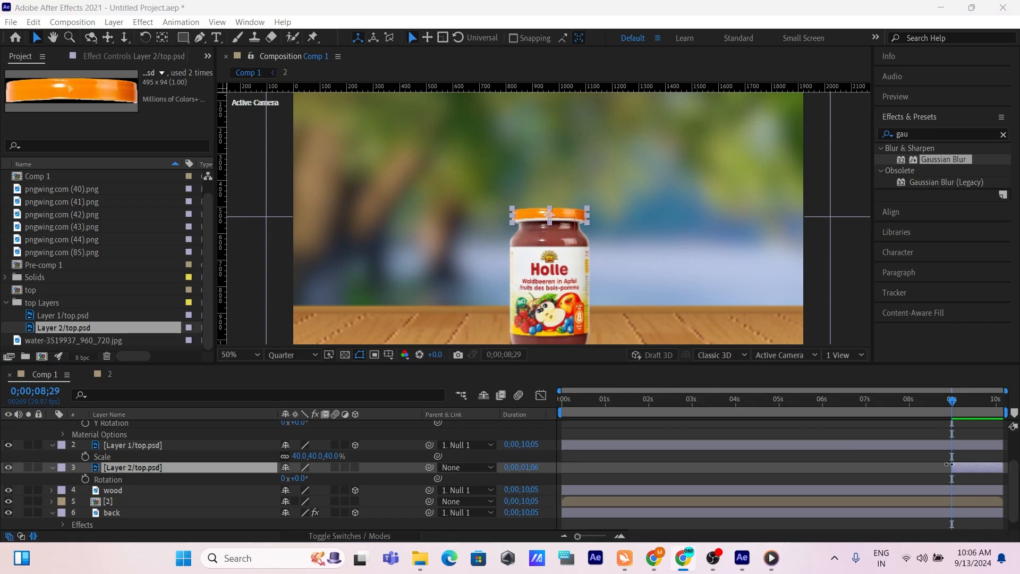
mouse_move(956, 408)
left_mouse_down()
mouse_move(877, 407)
mouse_move(928, 412)
mouse_move(970, 398)
mouse_move(955, 403)
left_mouse_up()
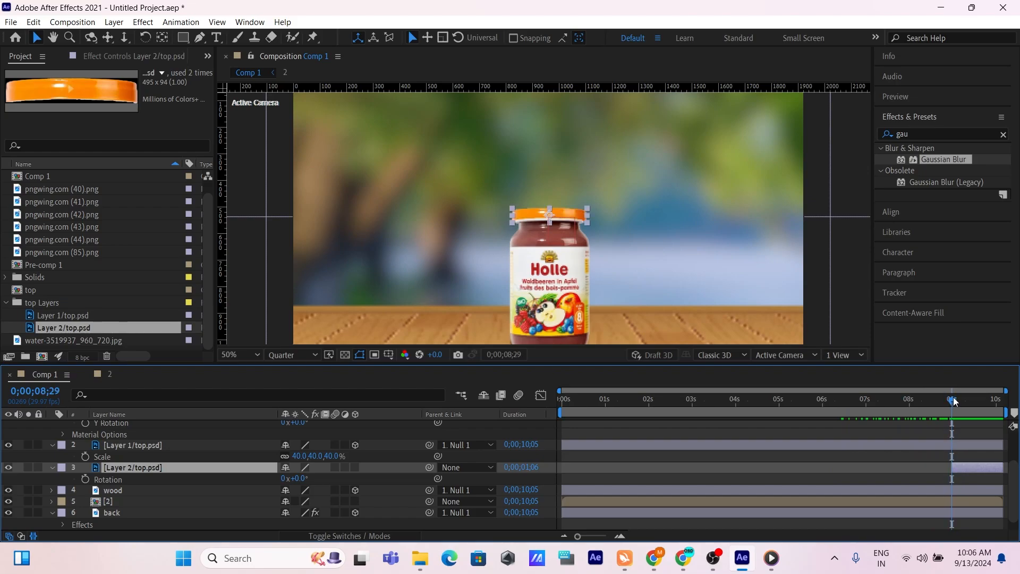
left_click_drag(578, 537, 606, 537)
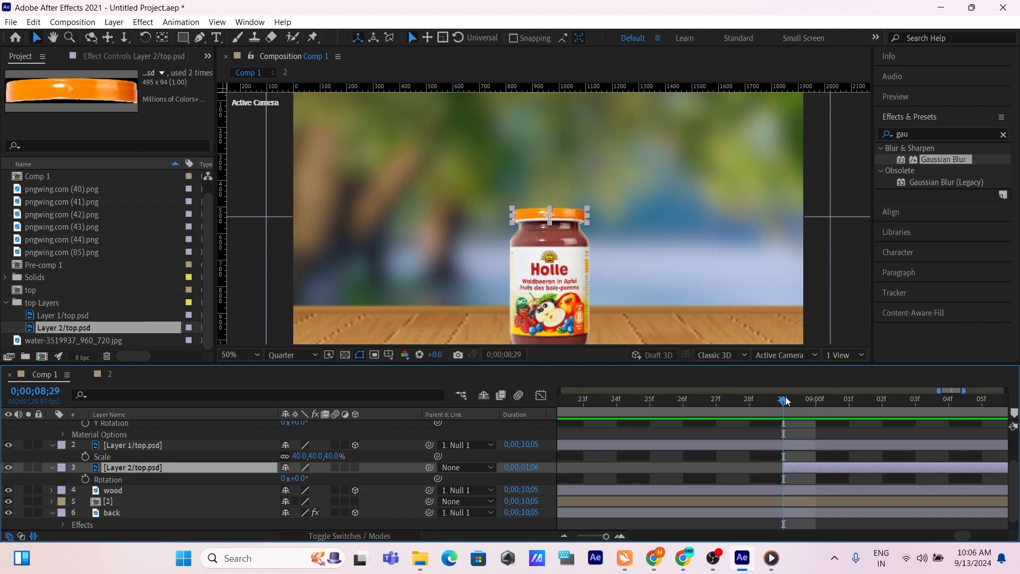
key("ctrl+z")
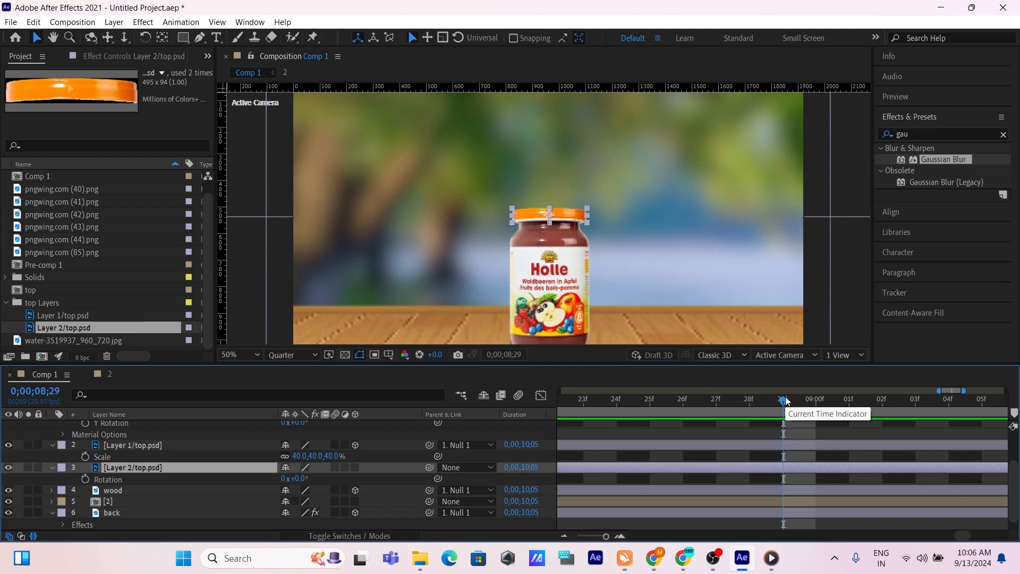
Step: Trim the start of the Layer 2/top.psd lid layer to 0;00;06;29
left_click_drag(787, 401, 614, 433)
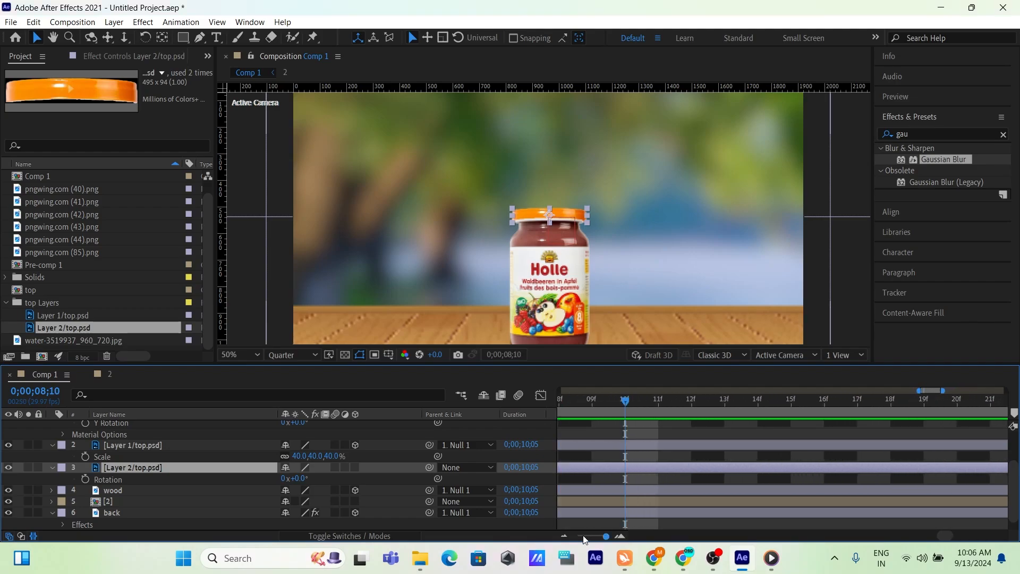
left_click_drag(607, 536, 564, 536)
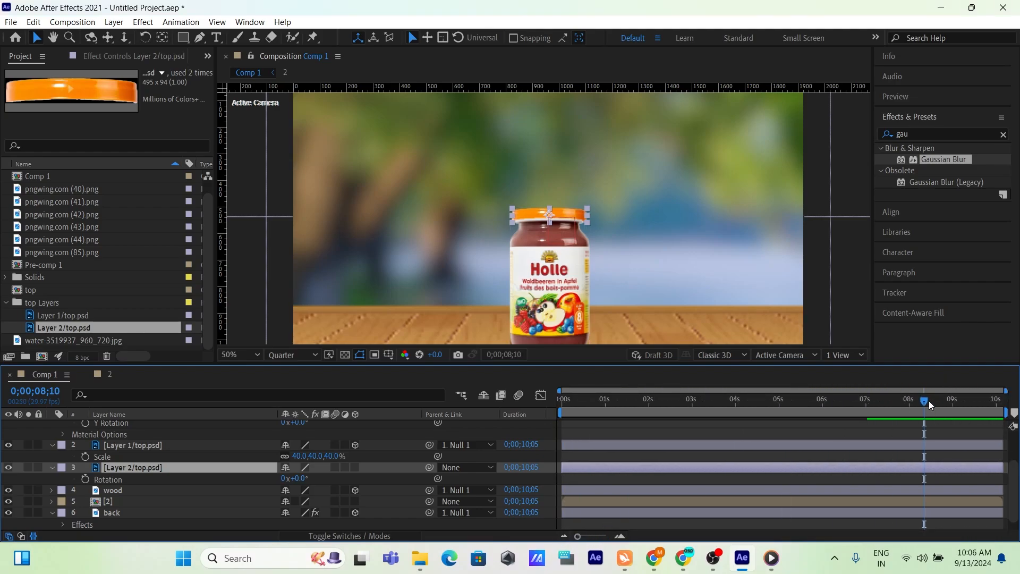
left_click_drag(929, 401, 865, 412)
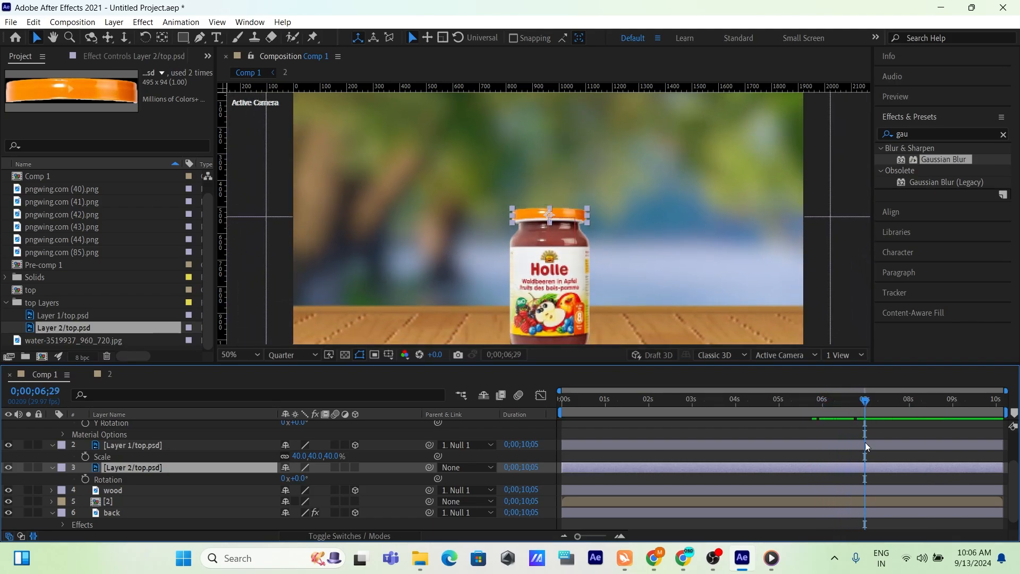
key("alt+bracketleft")
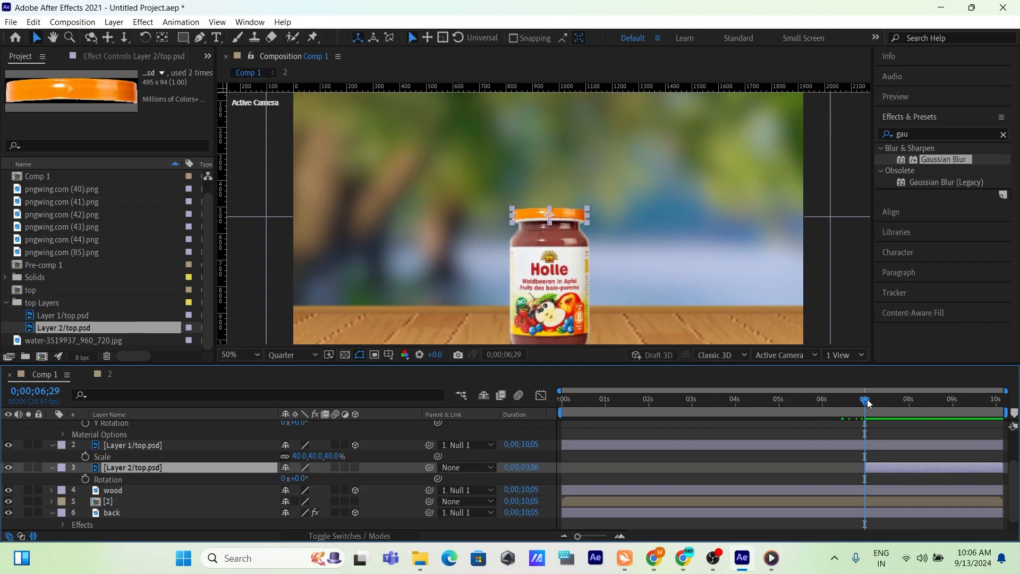
Step: Keyframe the lid's Position on the rim at 0;00;09;00 and above the frame at about 932, -292 at 0;00;07;00
left_click_drag(868, 402, 957, 400)
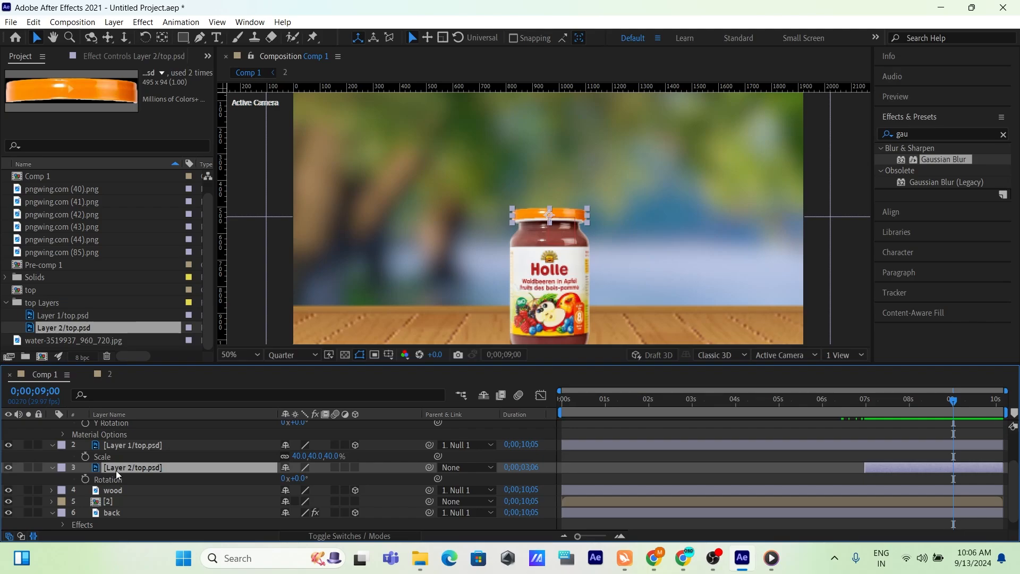
key("p")
left_click(85, 477)
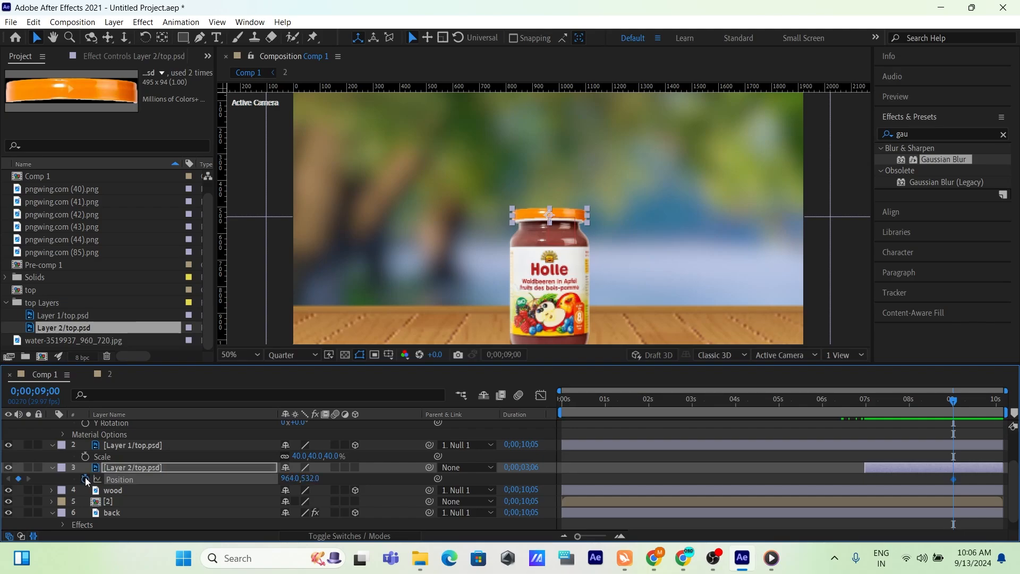
left_click_drag(955, 402, 867, 407)
left_click_drag(550, 216, 546, 107)
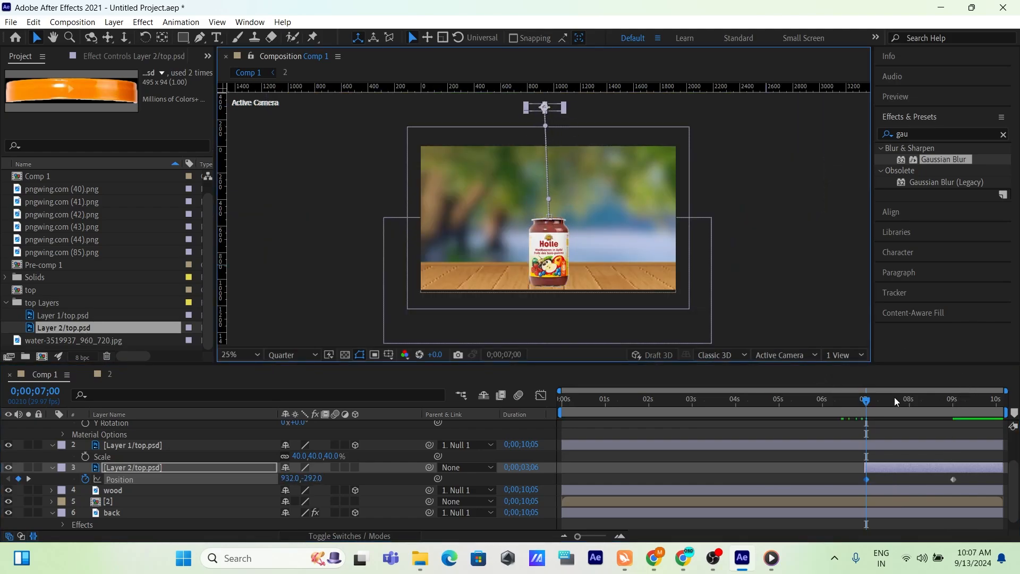
Step: Add a Rotation keyframe of 0° to the lid layer at 0;00;09;01
left_click(867, 401)
left_click_drag(944, 402, 957, 402)
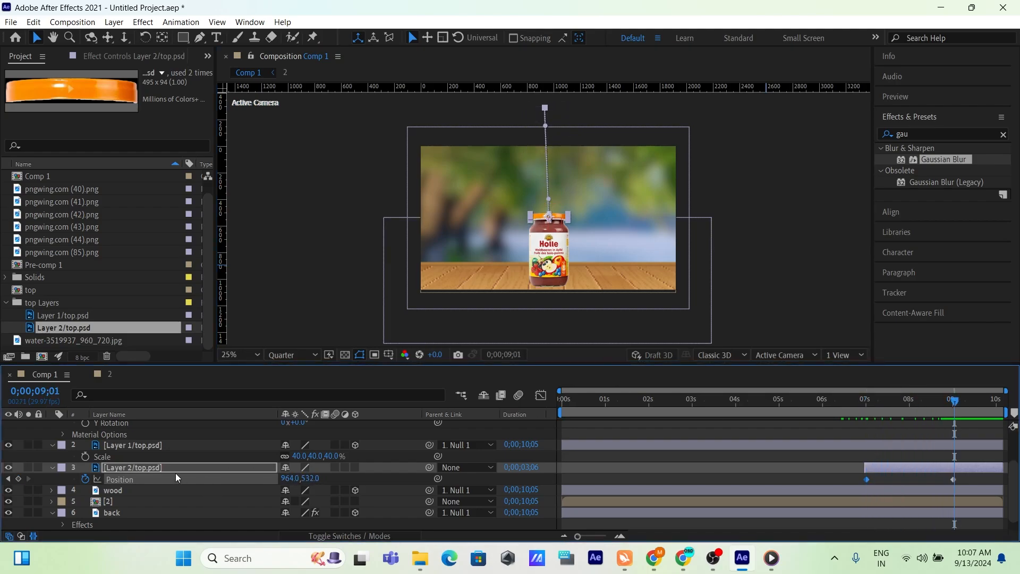
key("r")
left_click(86, 479)
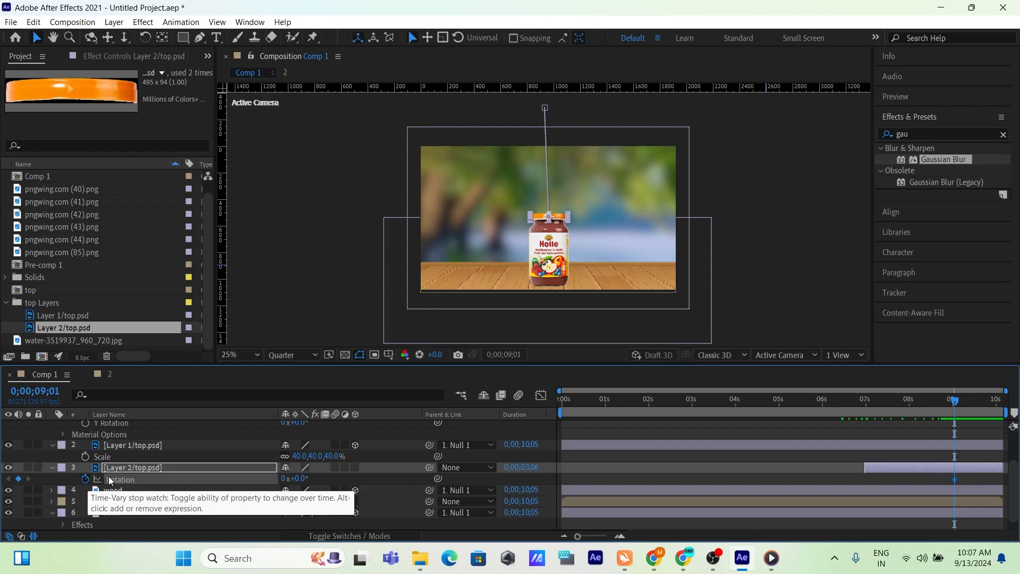
Step: Keyframe the lid layer's Rotation at -46° at 0;00;06;29 and play back the fall
left_click_drag(953, 401, 866, 419)
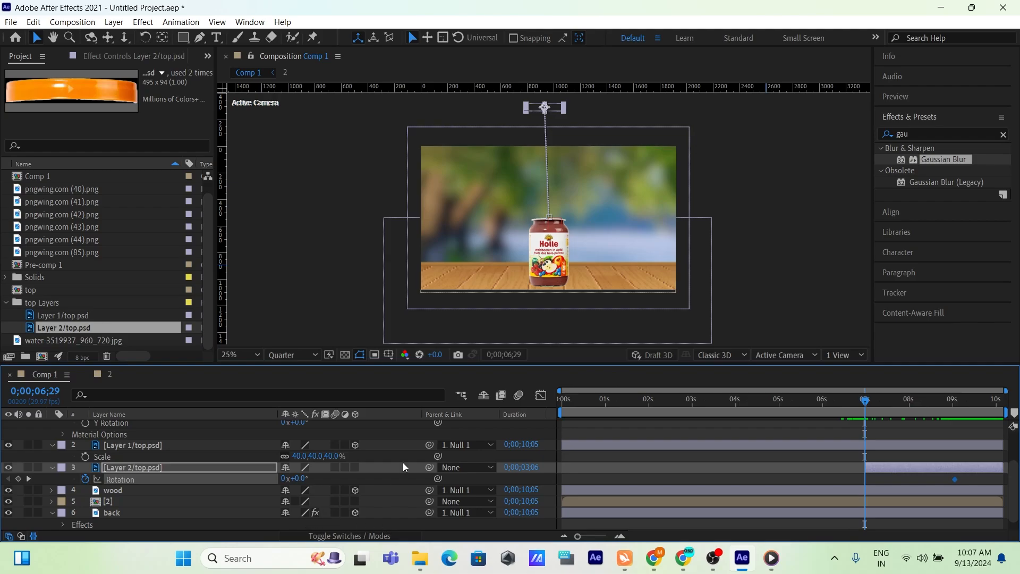
left_click(893, 399)
left_click_drag(893, 398, 919, 400)
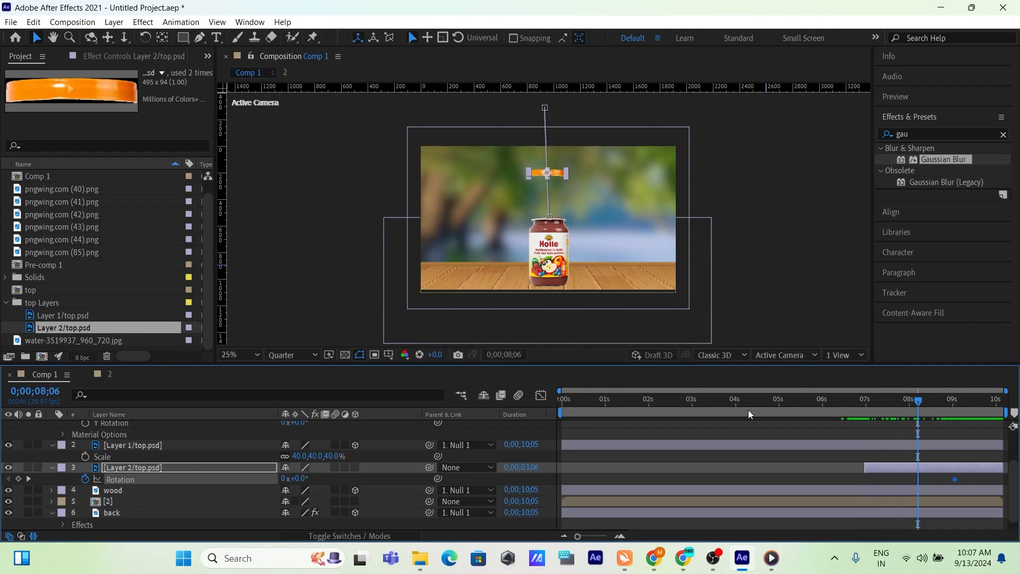
left_click_drag(923, 401, 865, 404)
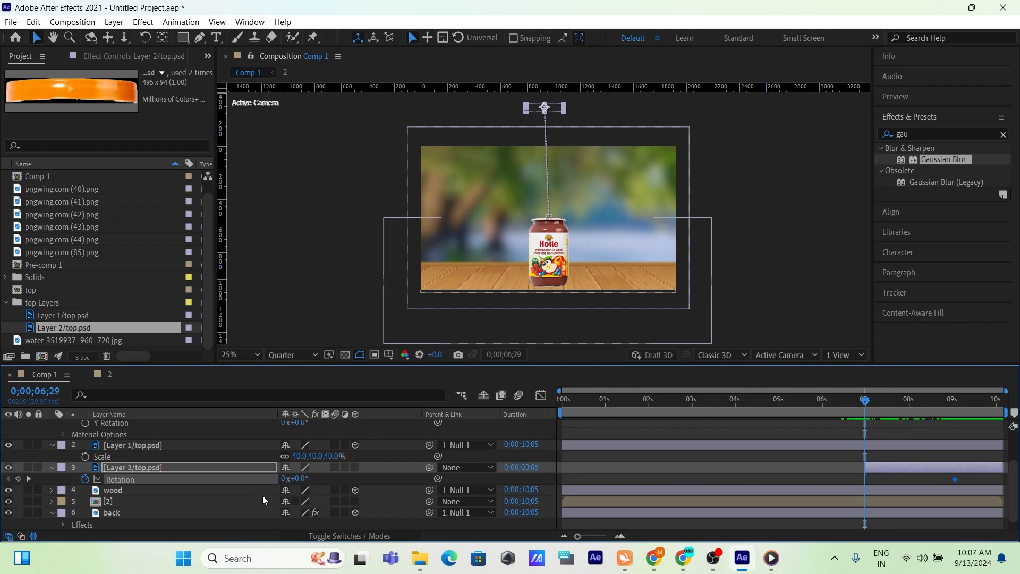
left_click_drag(305, 480, 273, 466)
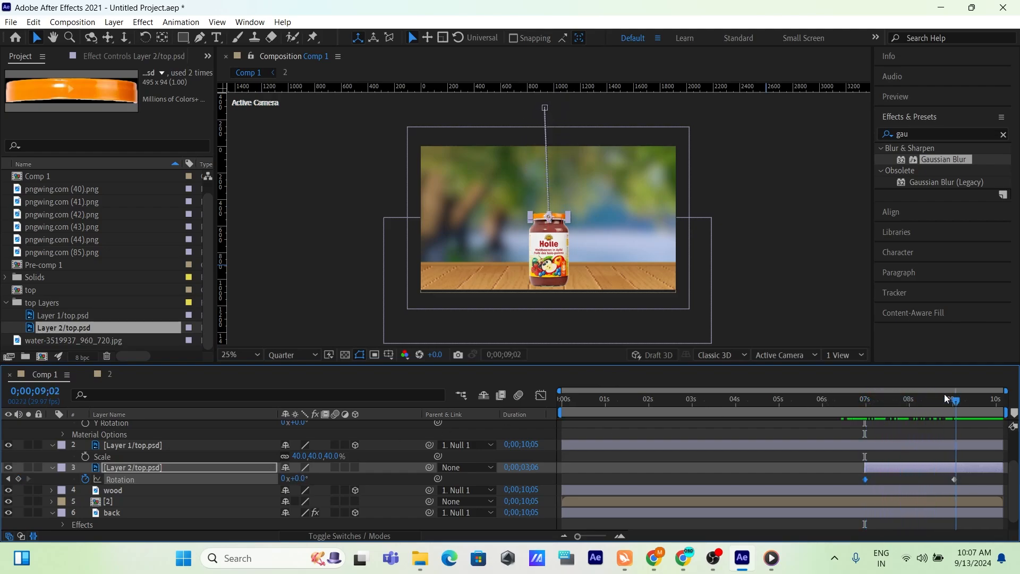
left_click_drag(945, 398, 864, 398)
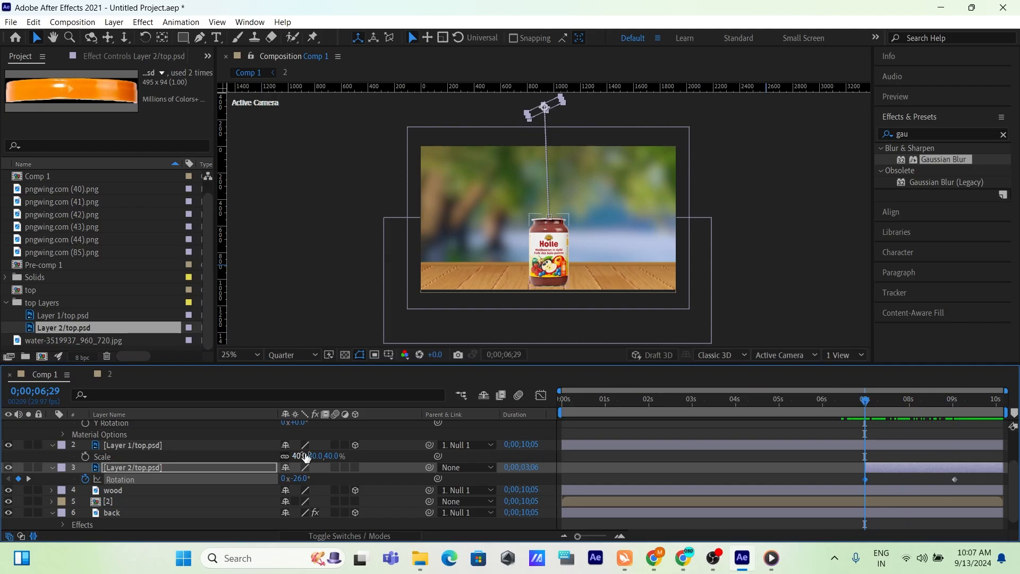
left_click_drag(301, 478, 281, 478)
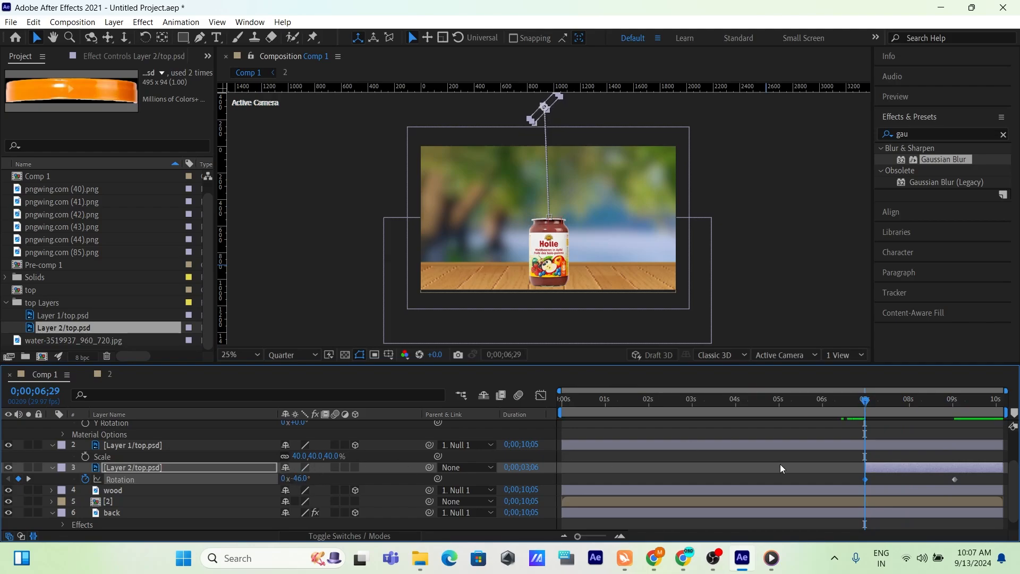
key("space")
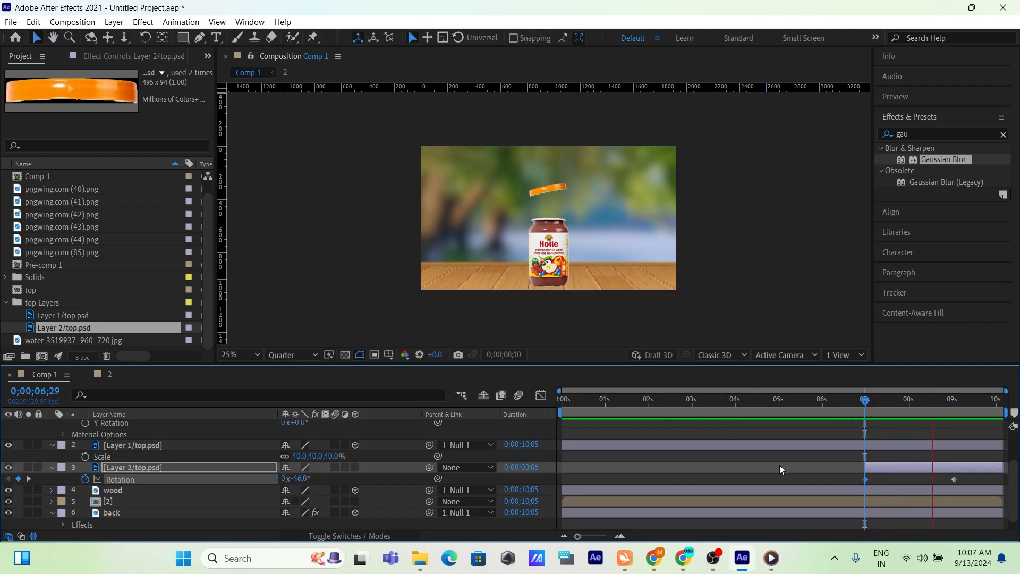
key("space")
Step: Apply Easy Ease to both Rotation keyframes of the lid layer and preview the motion
left_click_drag(852, 482, 971, 484)
key("F9")
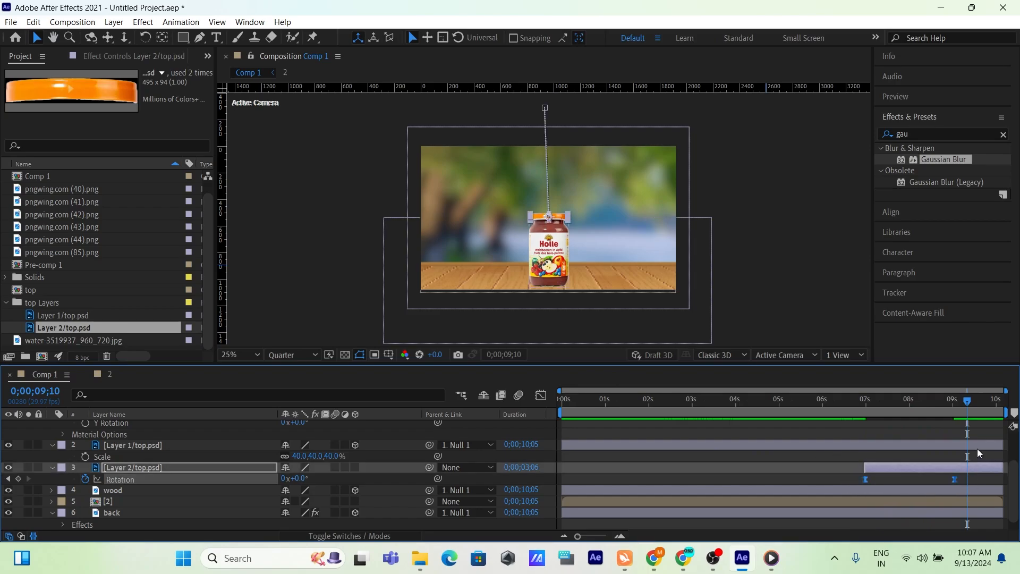
left_click_drag(968, 402, 861, 412)
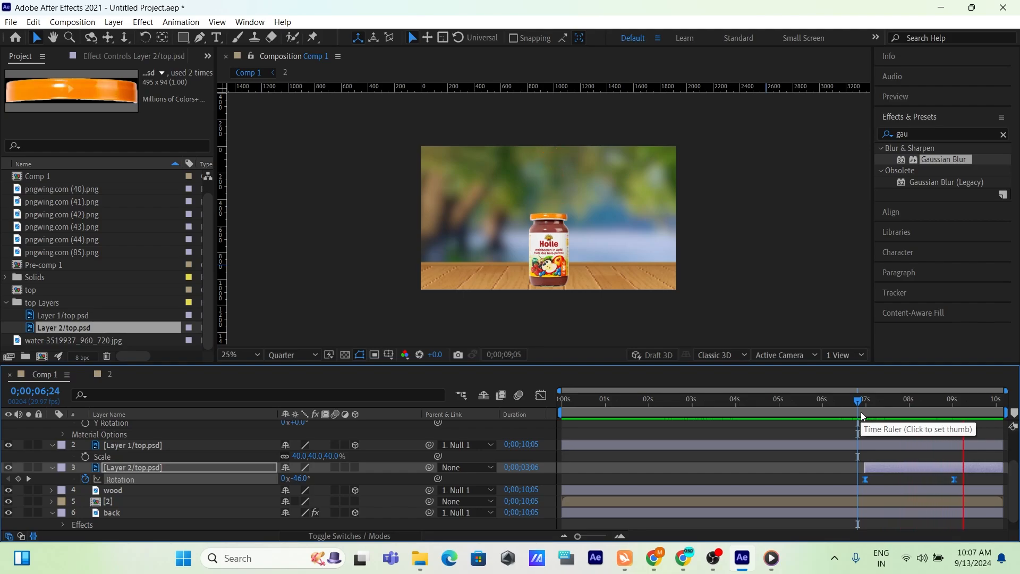
key("space")
Step: Move the lid's ending Rotation keyframe earlier to 0;00;08;20 and preview the fall
left_click(942, 480)
left_click_drag(955, 480, 938, 479)
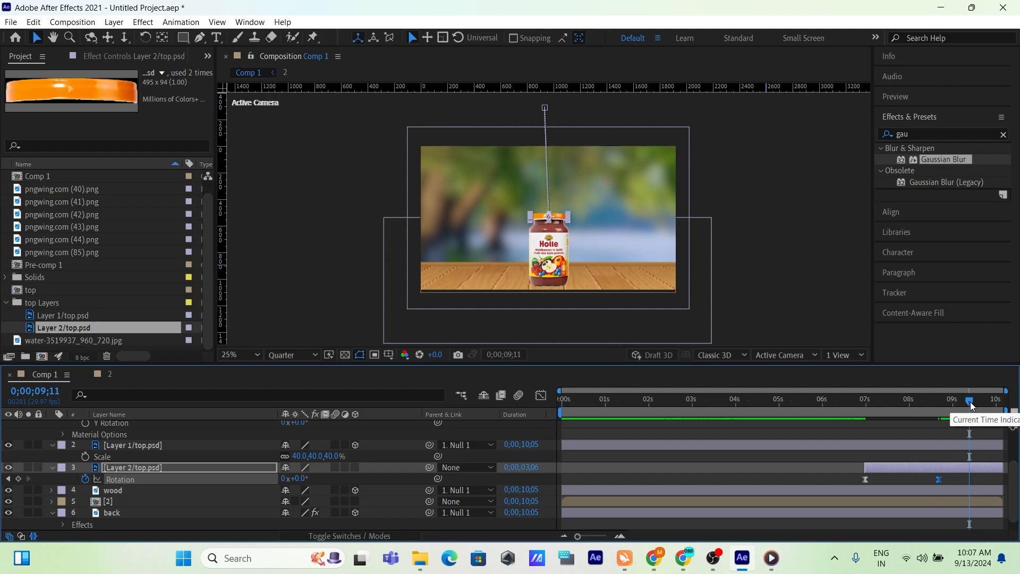
left_click_drag(969, 420, 856, 421)
key("space")
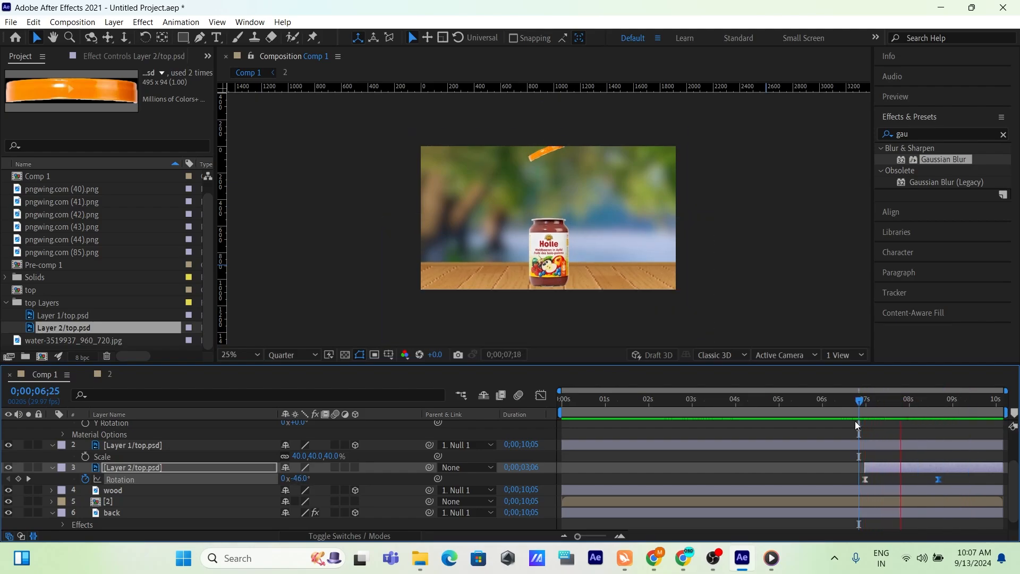
key("space")
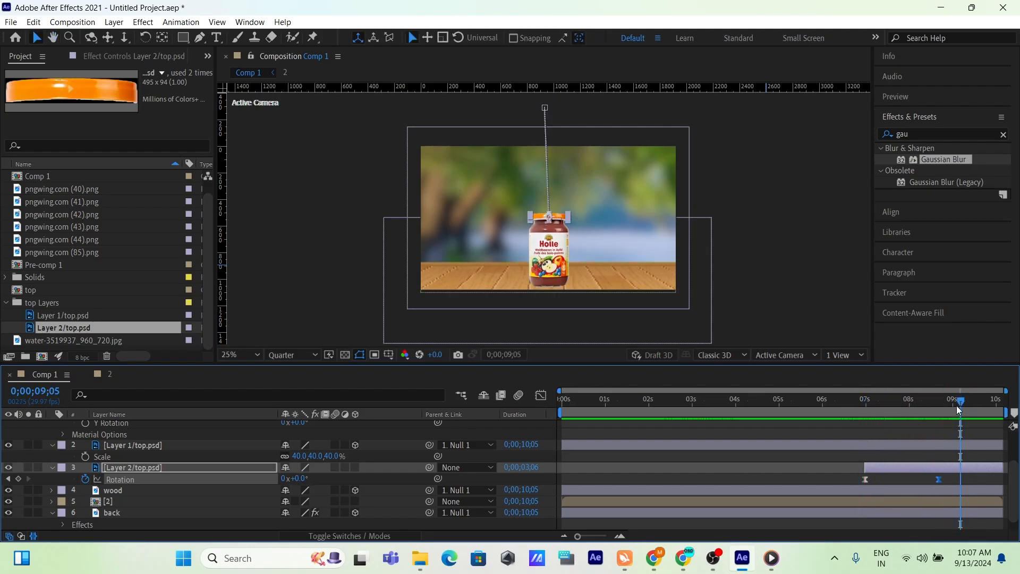
left_click_drag(956, 406, 865, 407)
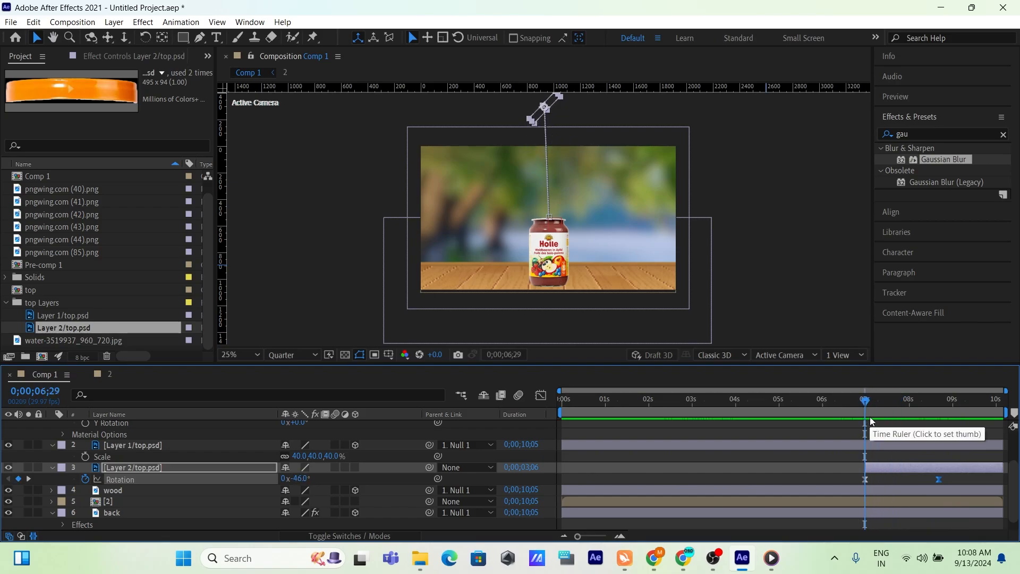
key("space")
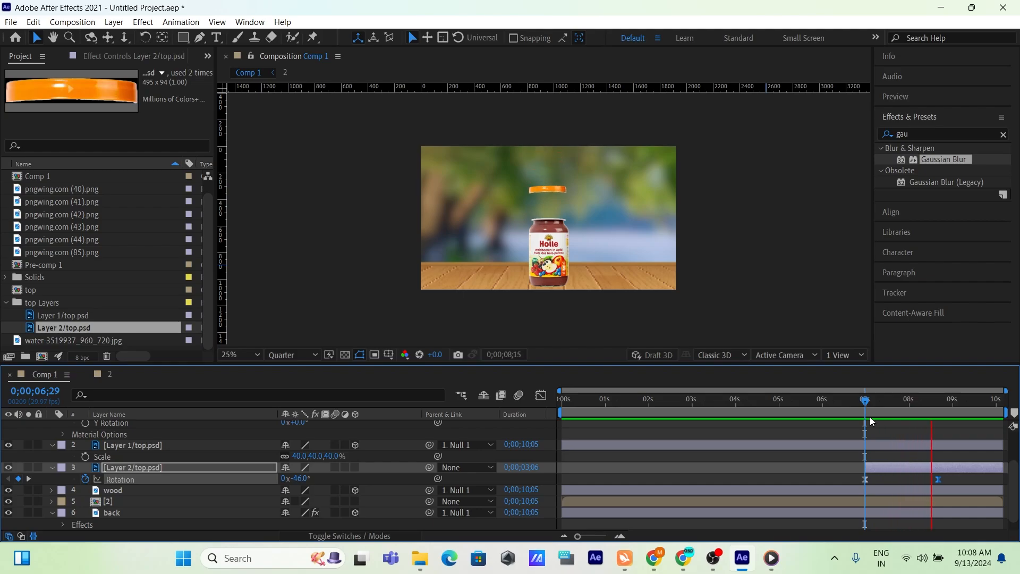
key("space")
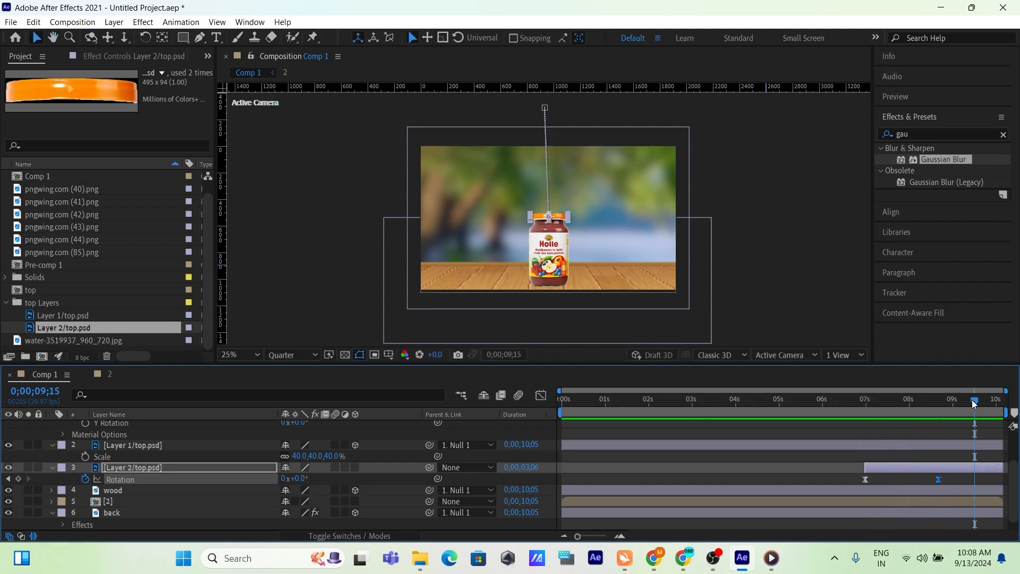
left_click_drag(972, 400, 863, 398)
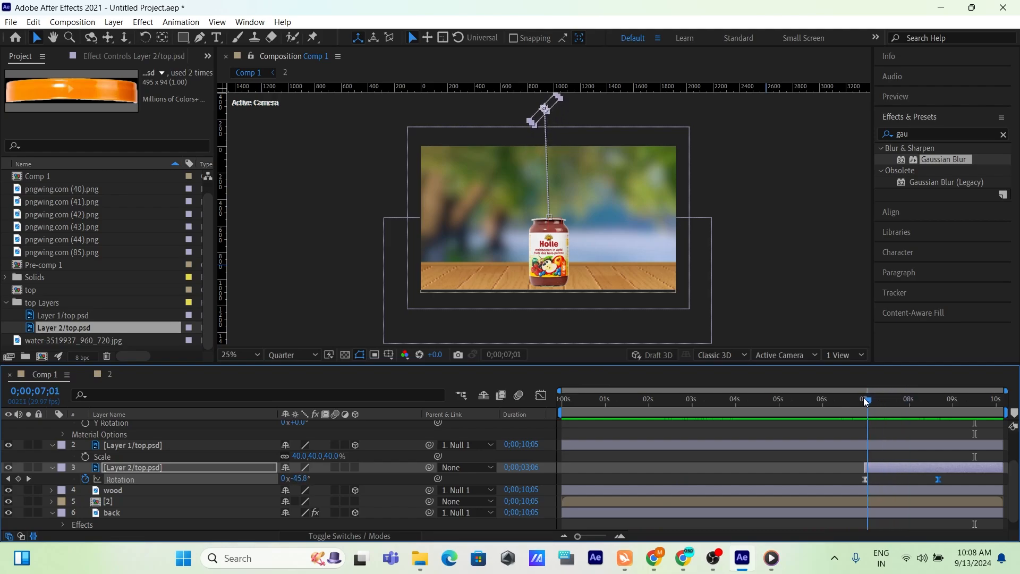
left_click(866, 478)
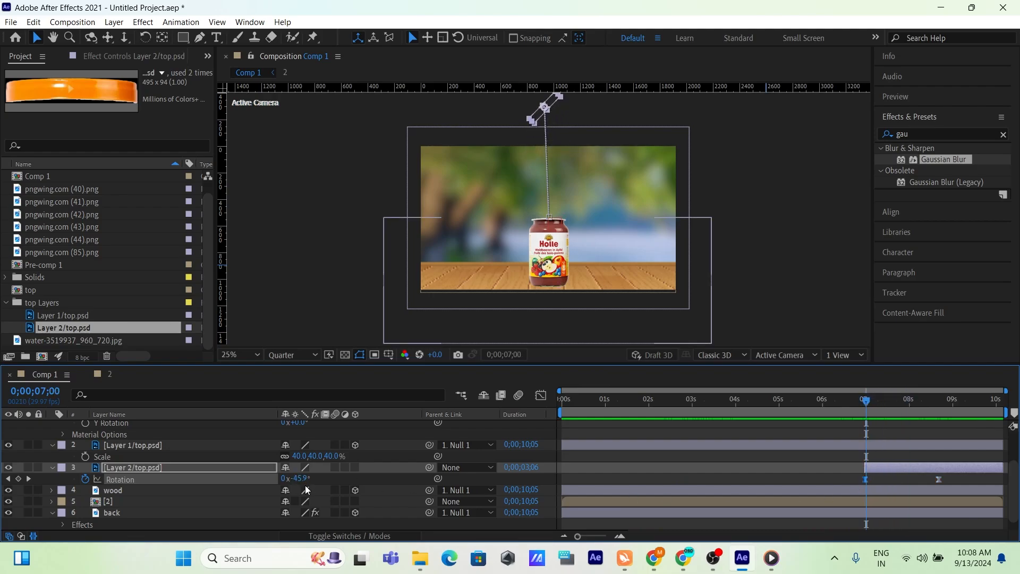
left_click_drag(301, 478, 282, 478)
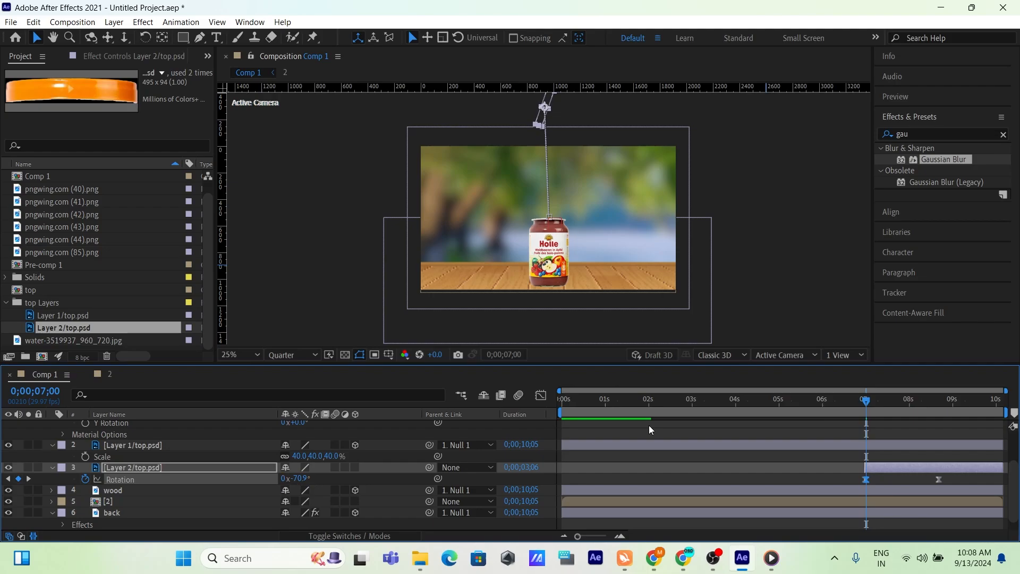
key("ctrl+z")
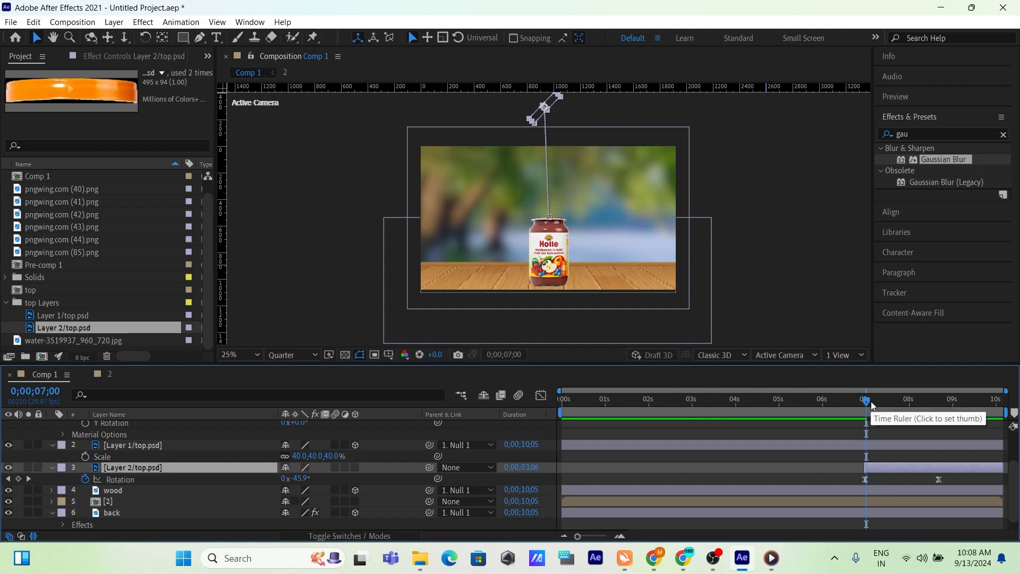
Step: Delete the lid's Rotation keyframe at 0;00;08;20 and recreate it there with a value of 0°
left_click_drag(866, 400, 937, 394)
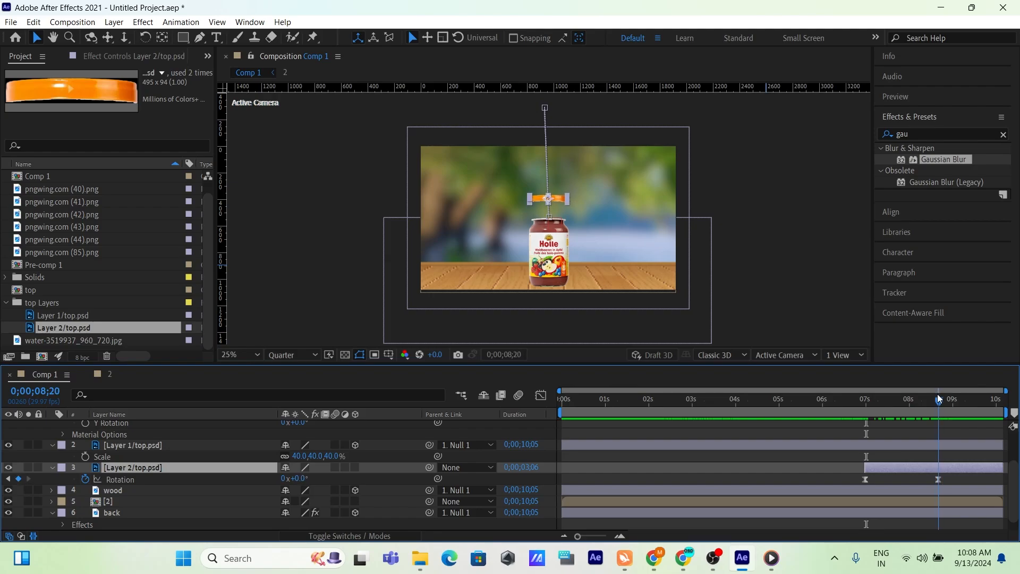
left_click(939, 480)
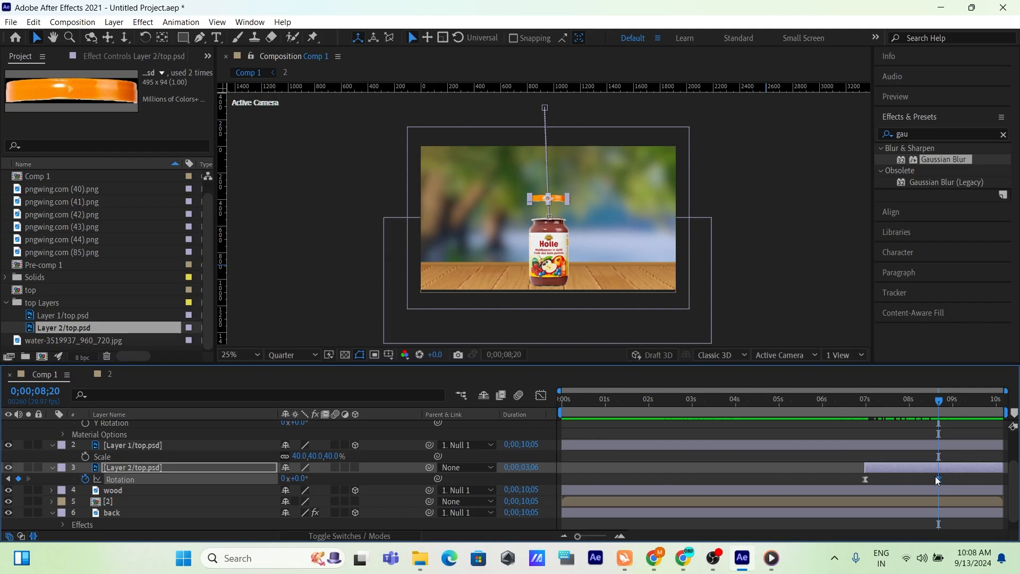
key("Delete")
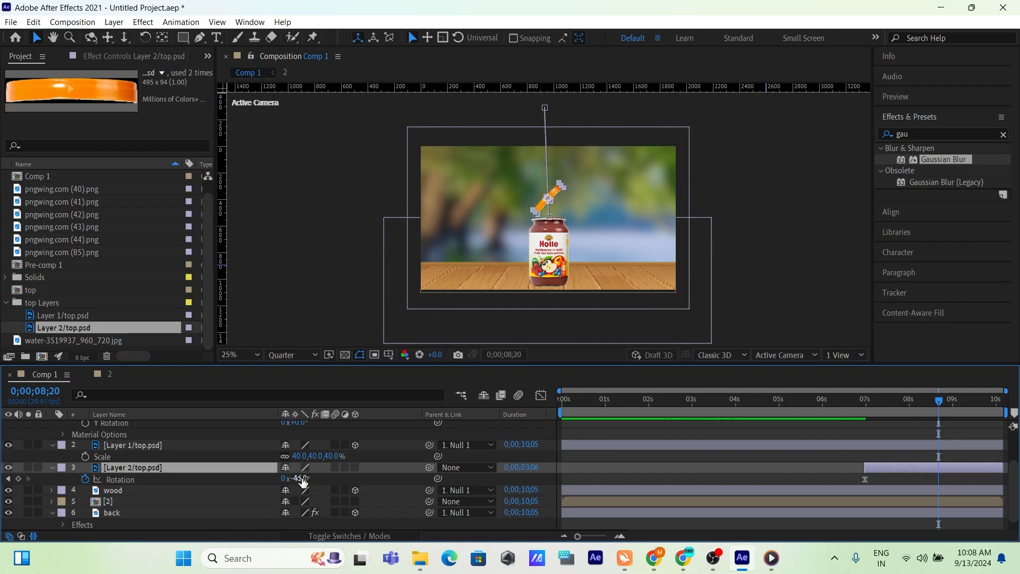
left_click_drag(303, 480, 328, 478)
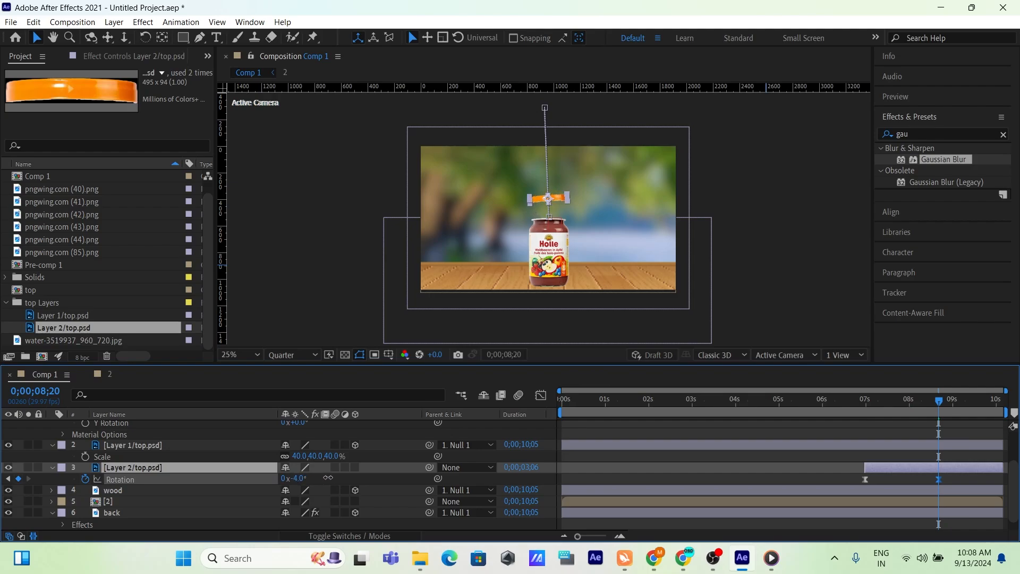
left_click(295, 479)
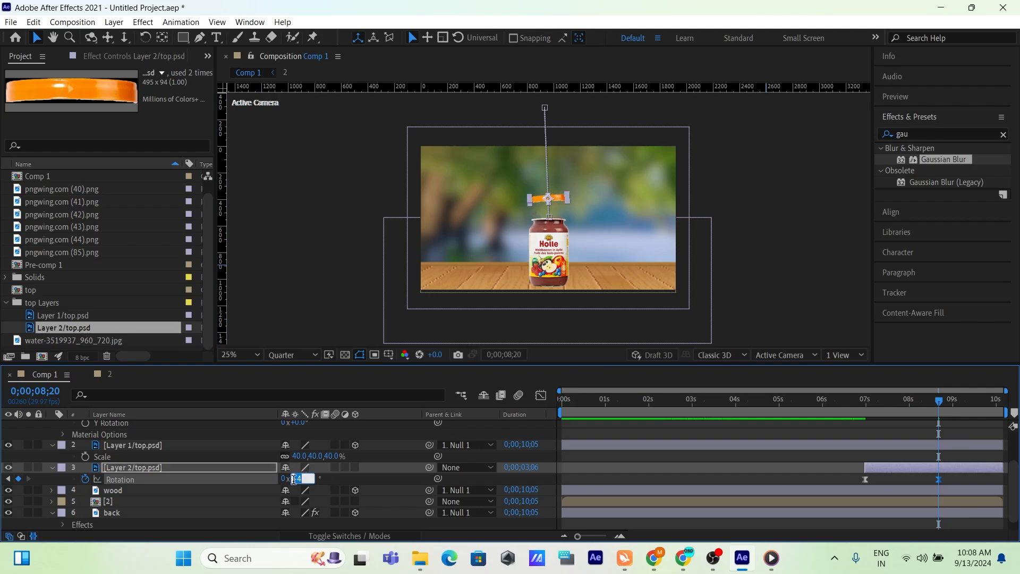
key("Return")
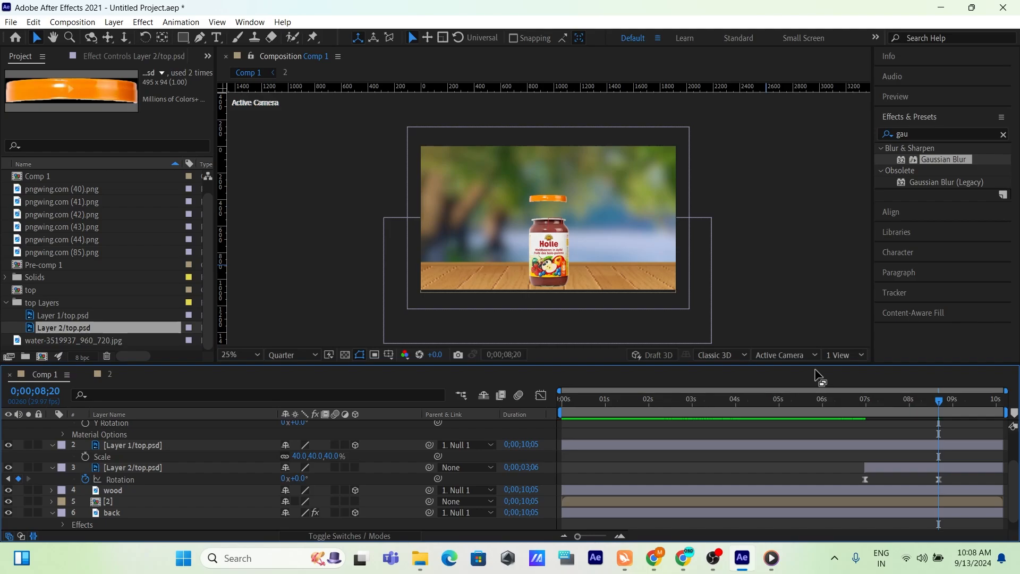
Step: Play back the lid closing the jar from about 0;00;07;00 and switch to the media player
left_click_drag(938, 404, 863, 418)
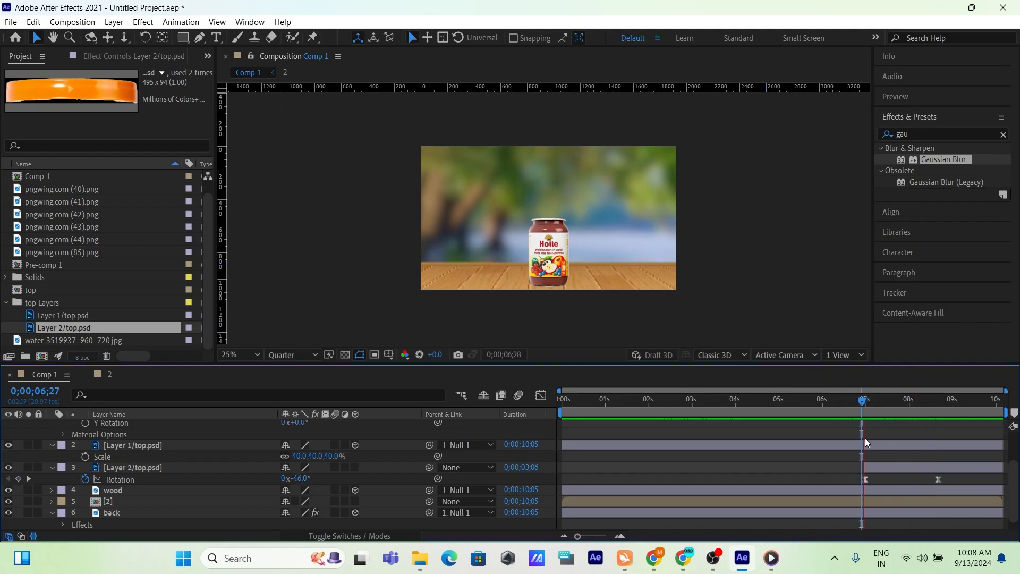
key("space")
key("space")
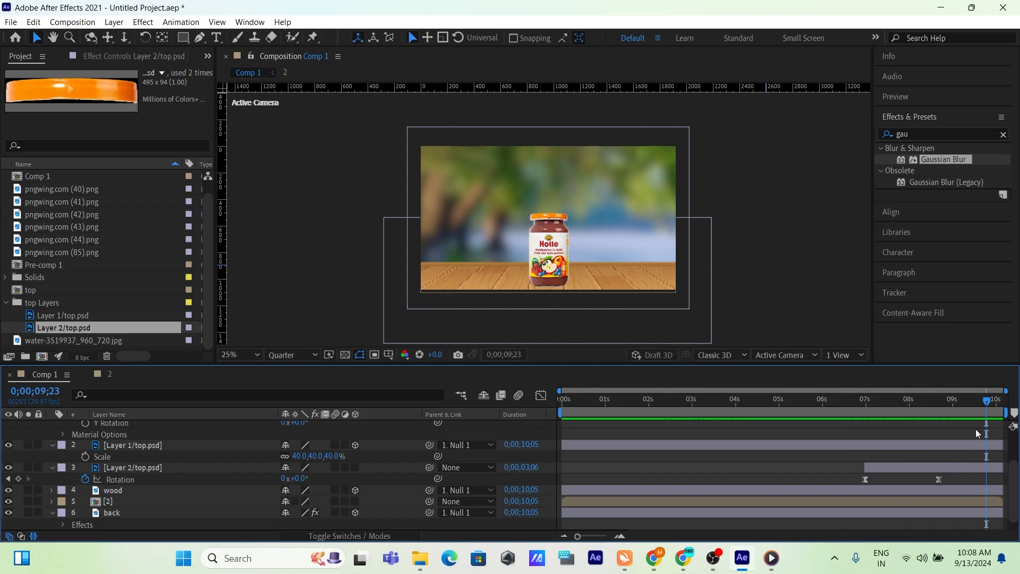
left_click_drag(988, 403, 867, 419)
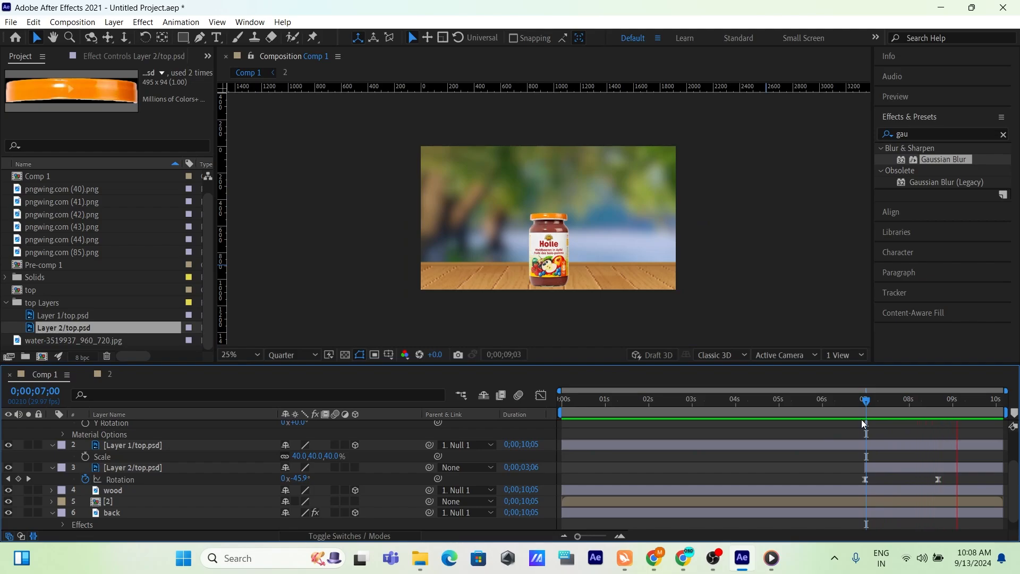
key("space")
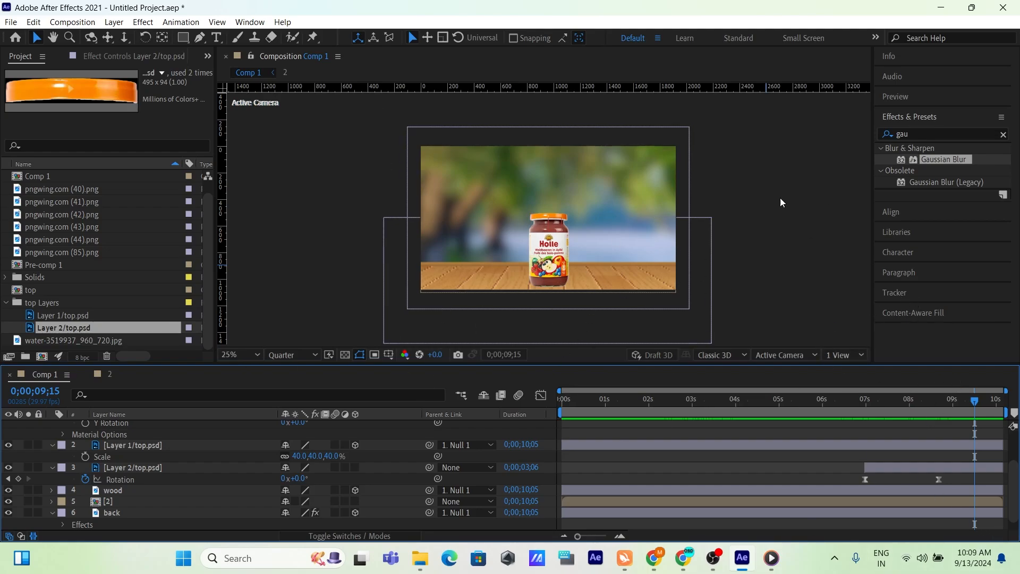
left_click(771, 558)
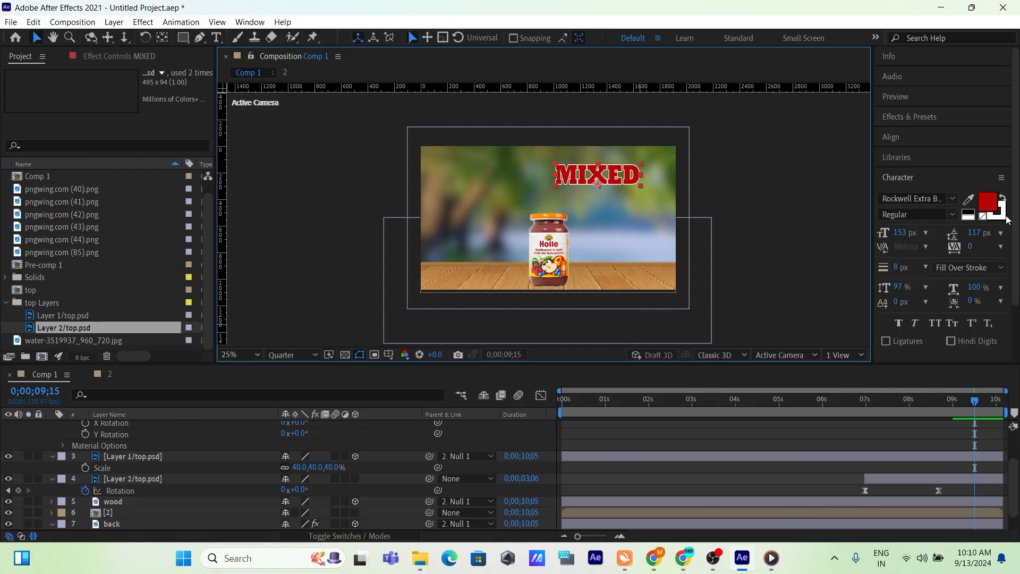
Step: Bring the white stroke colour to the front and set the MIXED text's stroke width to 17 px
left_click(1005, 215)
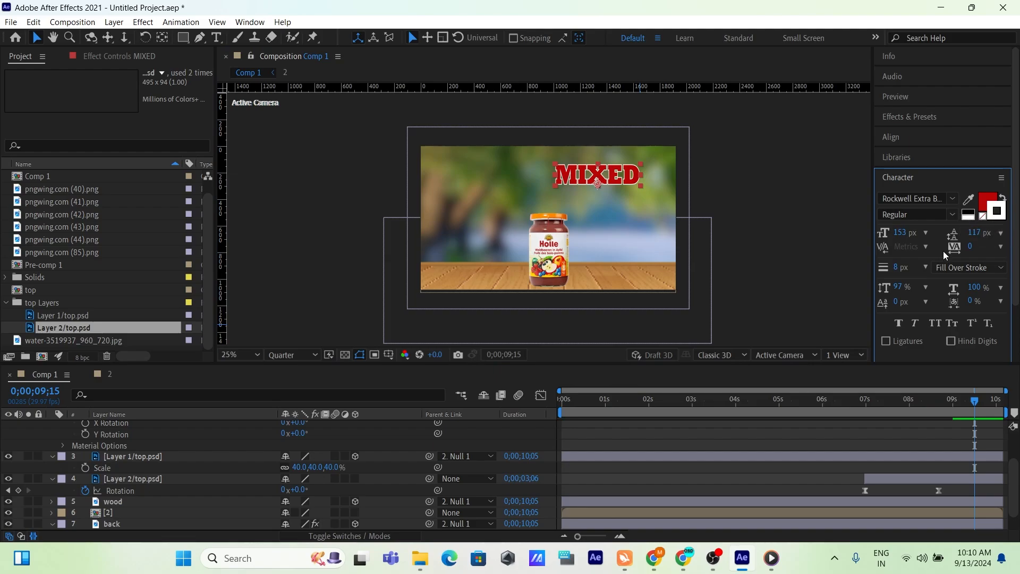
left_click_drag(896, 267, 904, 266)
left_click(769, 271)
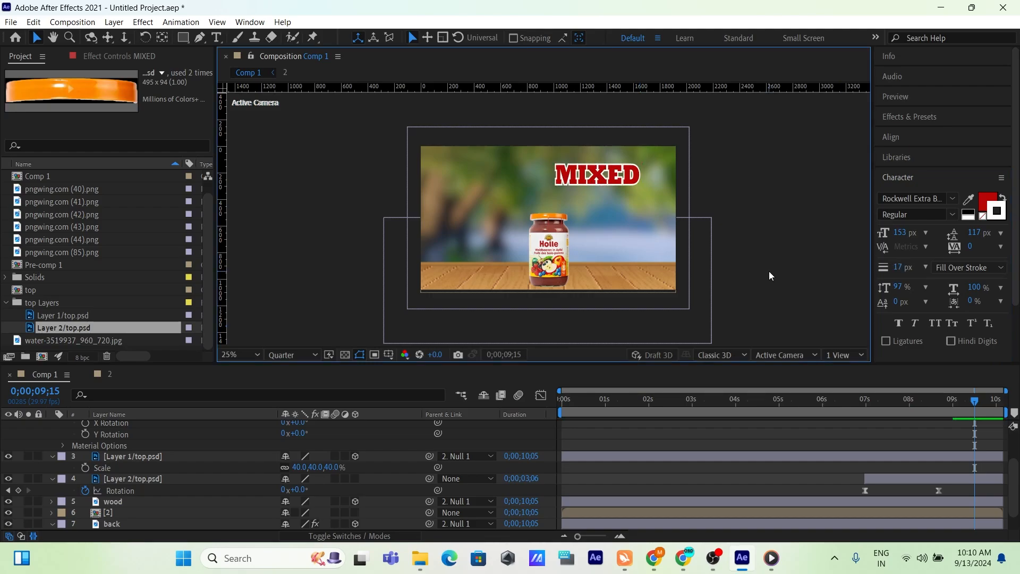
Step: Add a new text layer reading "Fruit" just below the MIXED title
key("t")
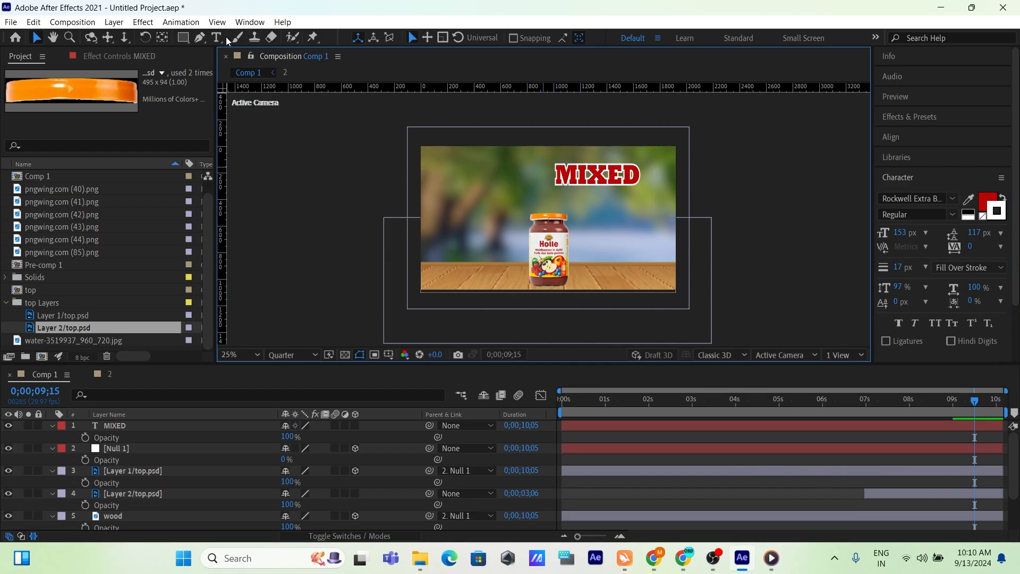
left_click(219, 37)
left_click(584, 205)
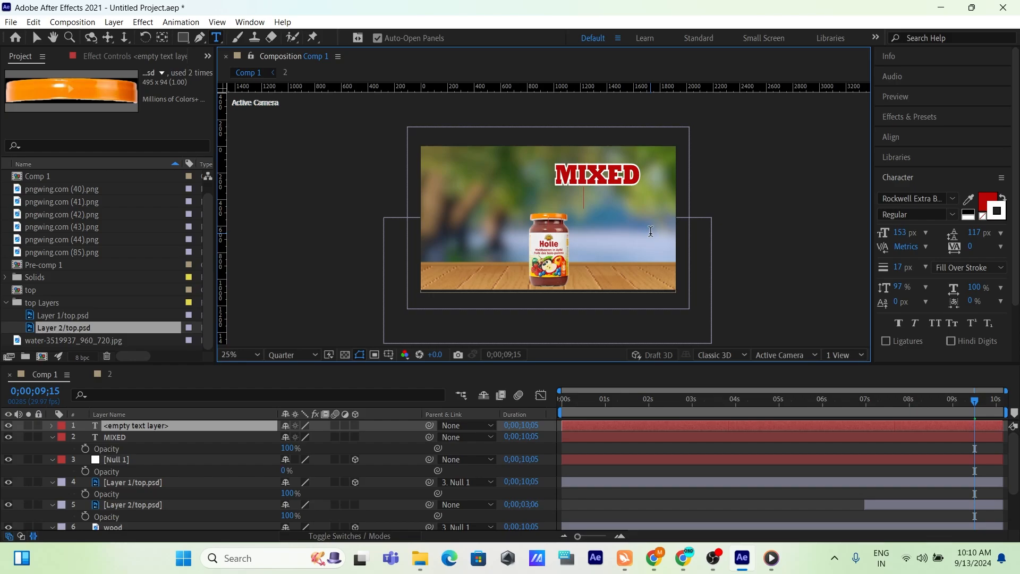
type("Fruit")
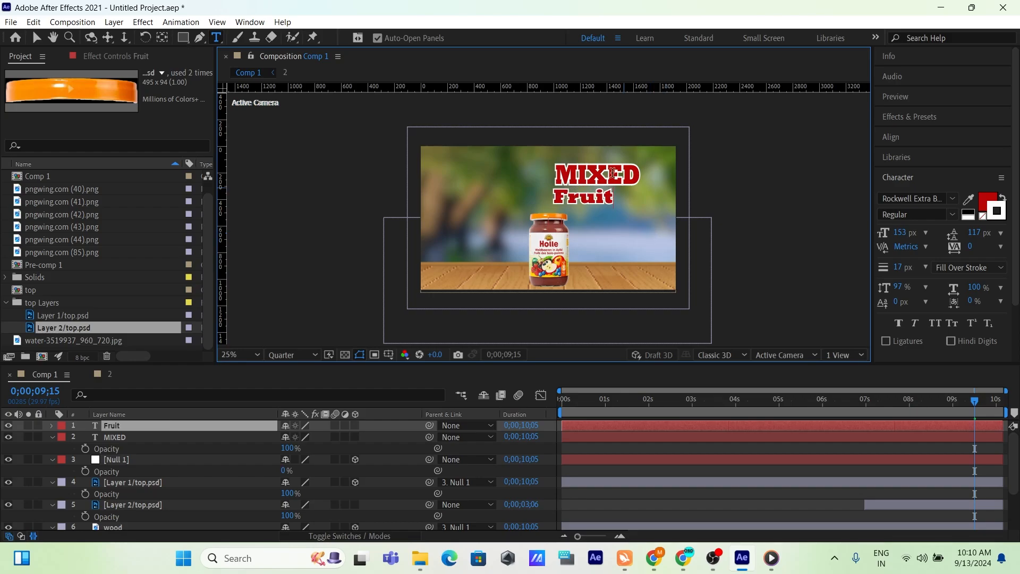
Step: Check the title layout in the reference video and align the Fruit text with the left edge of MIXED
left_click(33, 37)
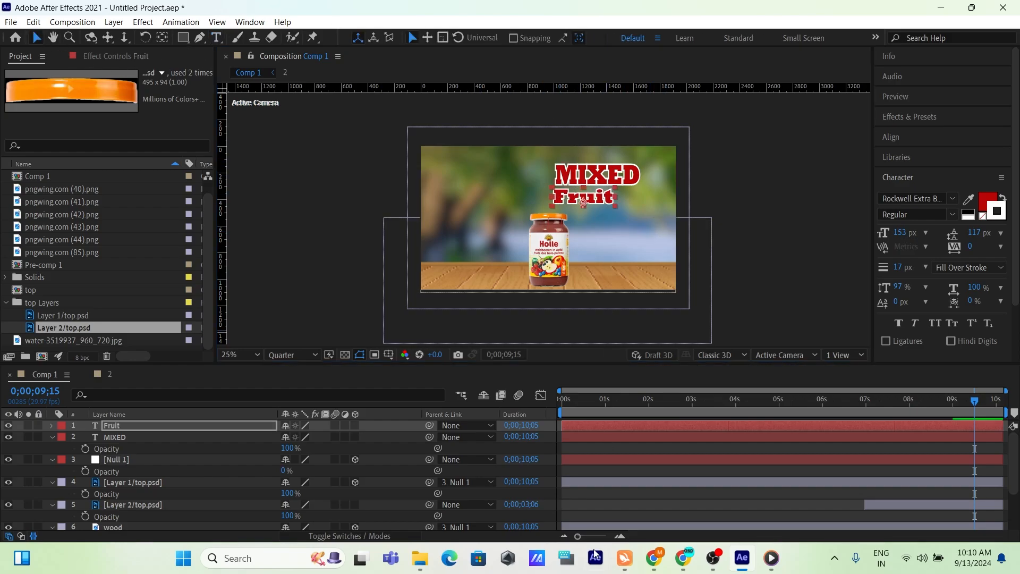
left_click(771, 558)
left_click(772, 558)
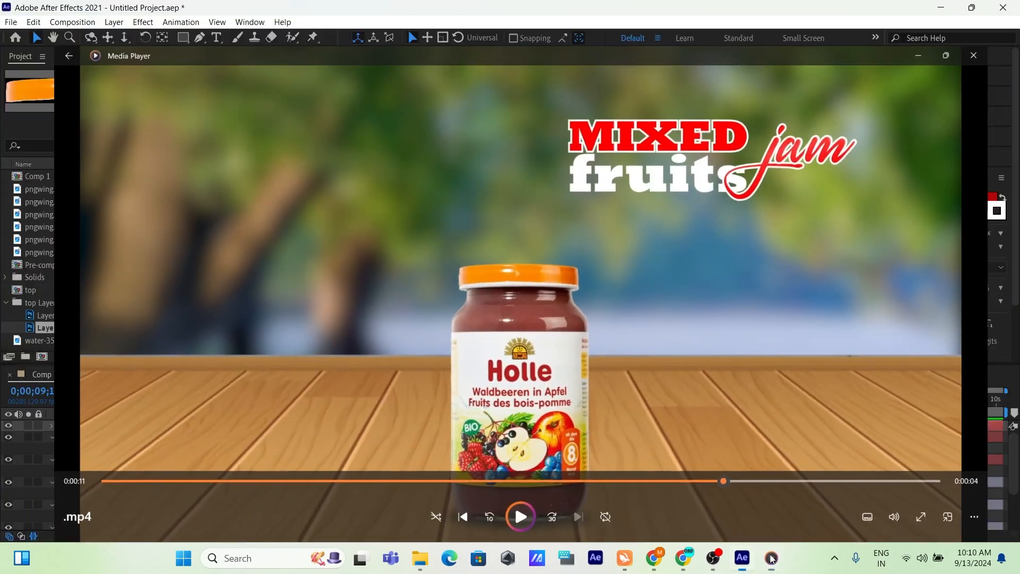
left_click_drag(590, 198, 593, 199)
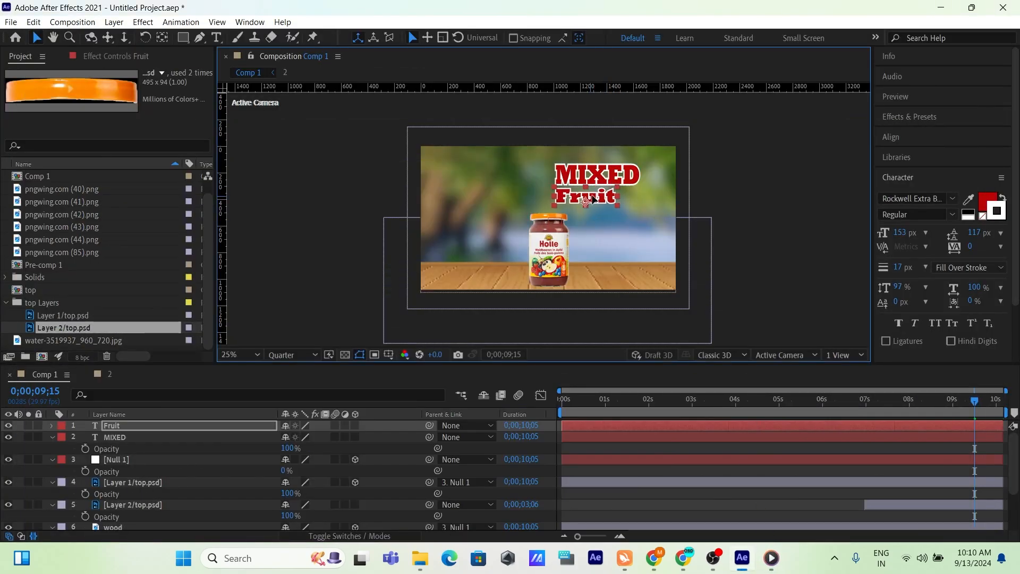
Step: Set the Fruit text's fill colour to white (FFFFFF) and remove its stroke
left_click(984, 204)
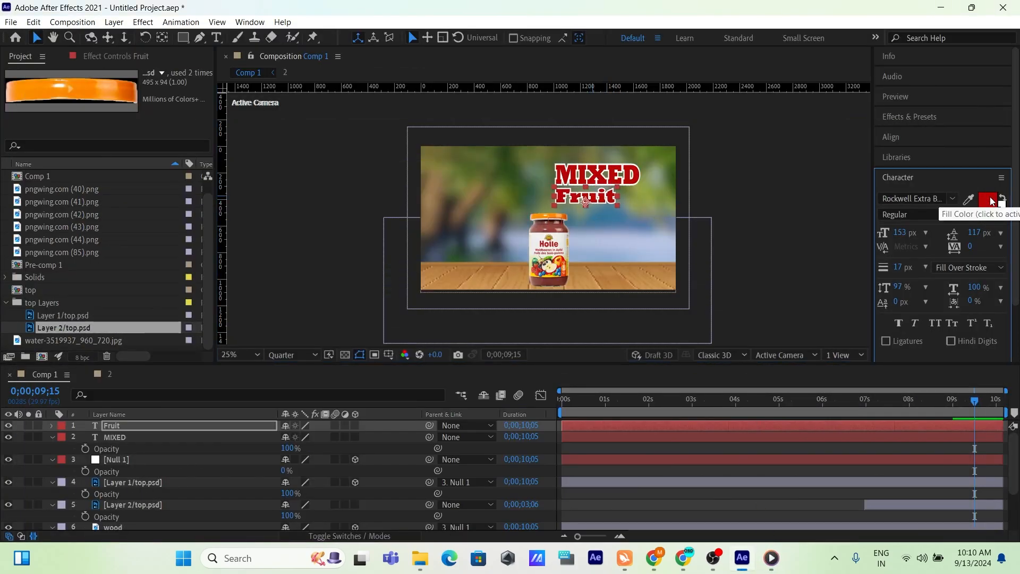
left_click(985, 206)
type("FFFFFF")
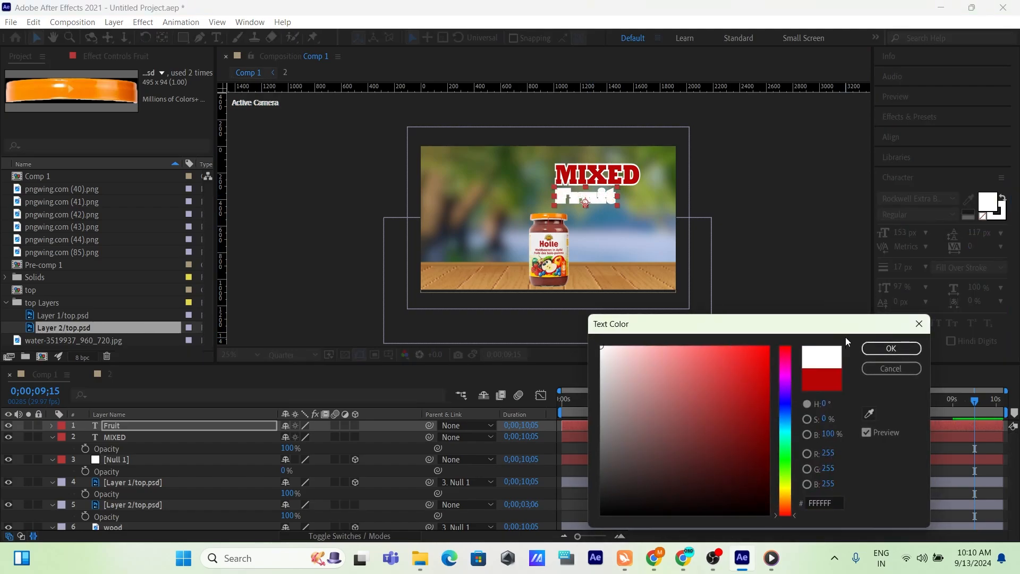
left_click(894, 343)
left_click(1003, 218)
left_click(984, 217)
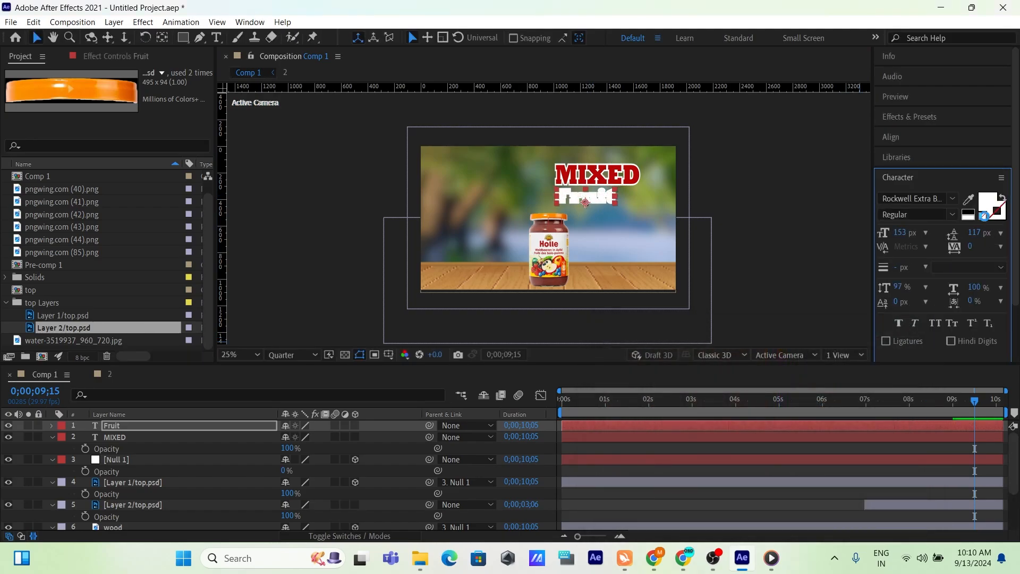
left_click(584, 197)
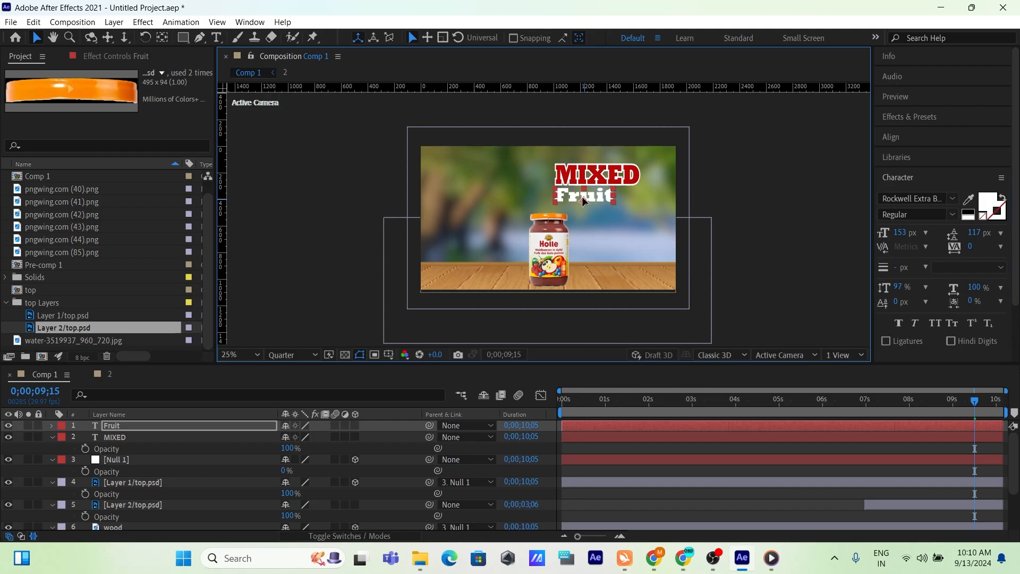
Step: Try the Rosellinda Alyamore font on the Fruit text and compare it with the reference video in the media player
left_click(772, 558)
left_click(772, 558)
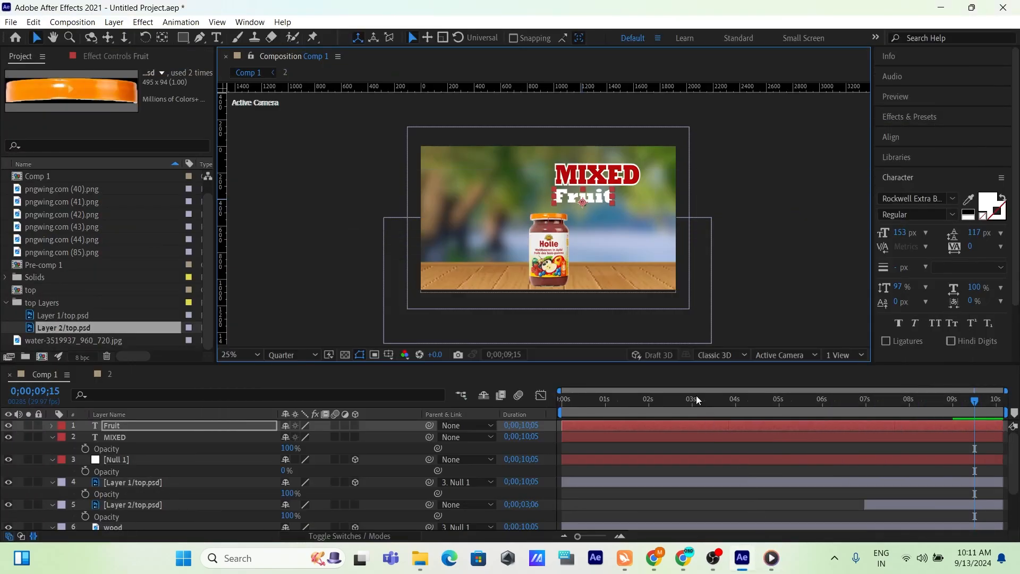
double_click(589, 201)
left_click(929, 198)
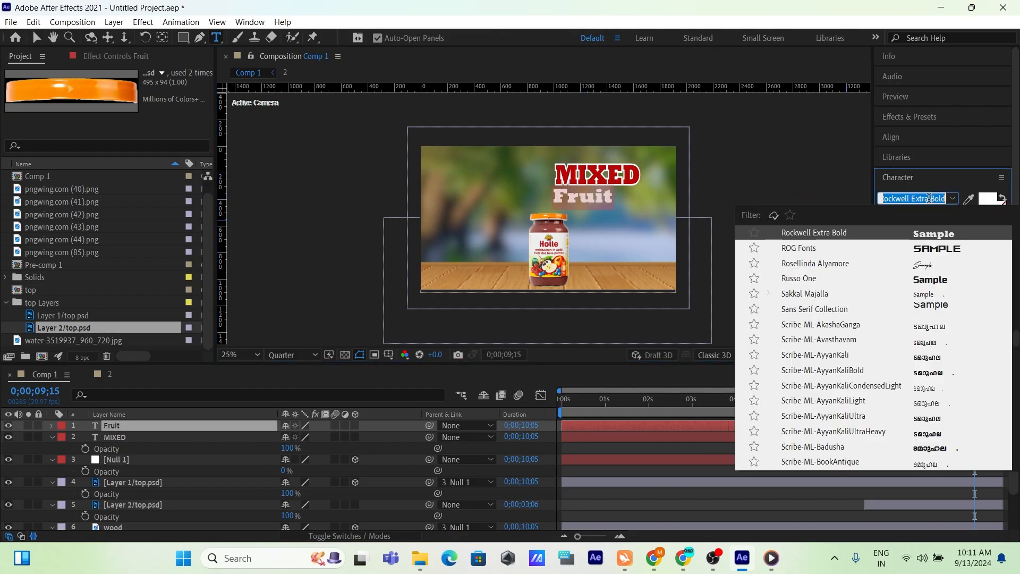
type("rose")
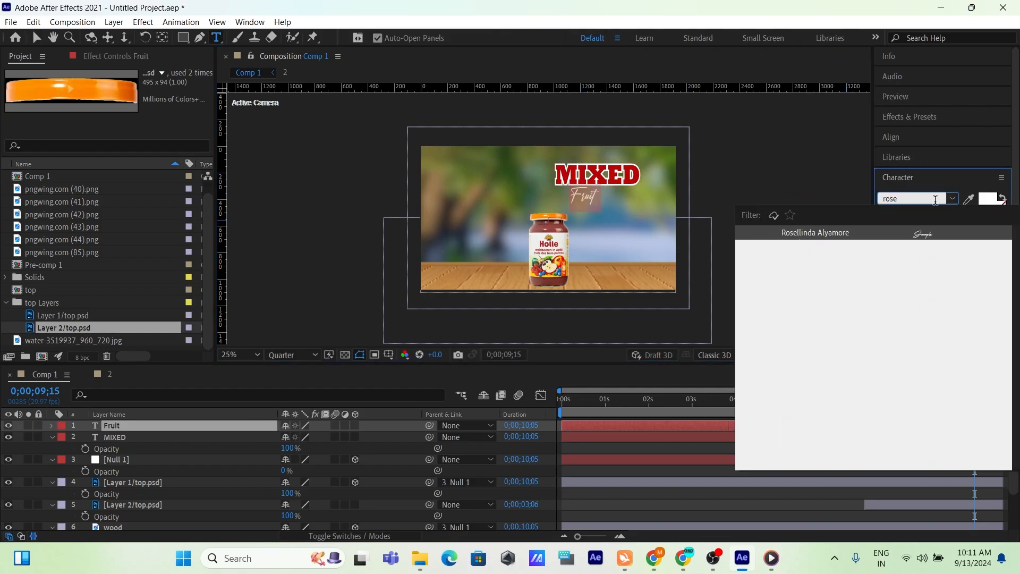
left_click(925, 238)
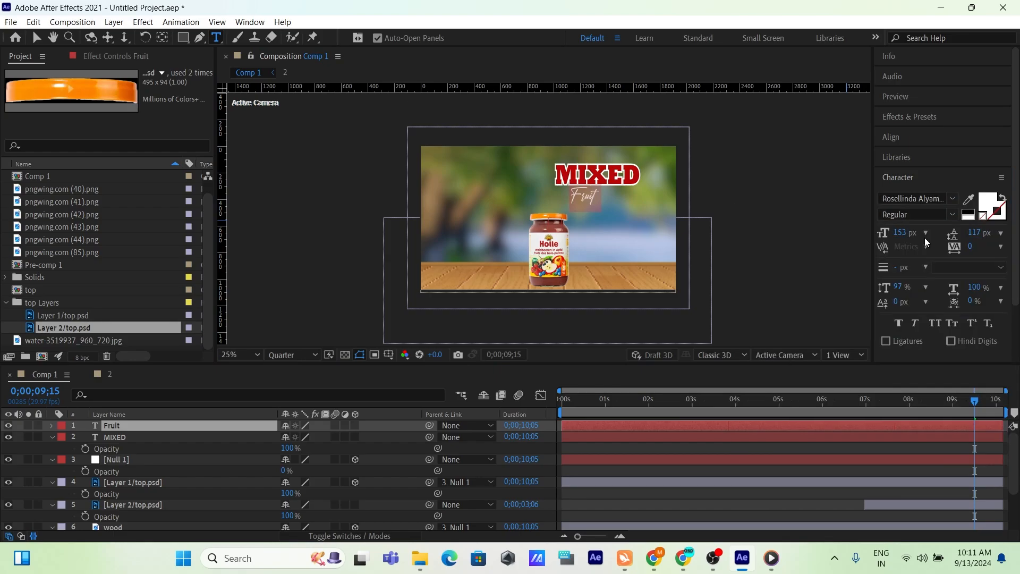
left_click(772, 558)
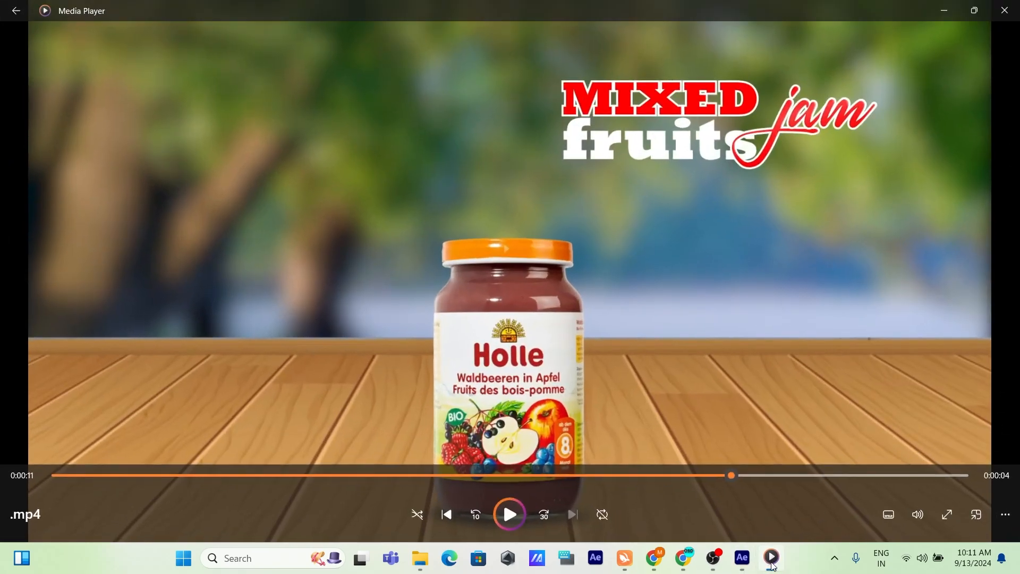
mouse_move(716, 563)
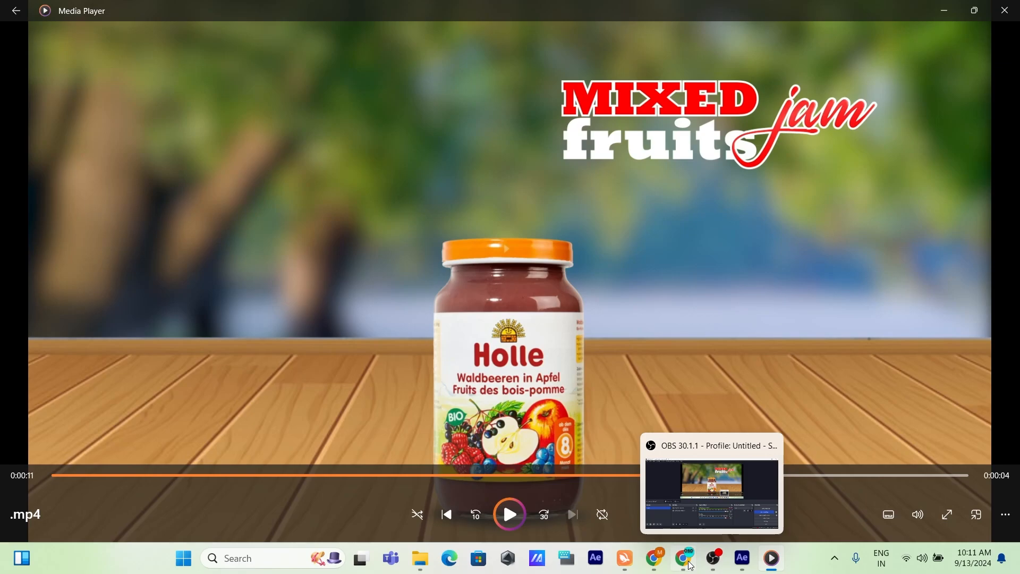
left_click(743, 558)
Step: Try the Russo One font on the Fruit text
scroll(549, 213, "up", 2)
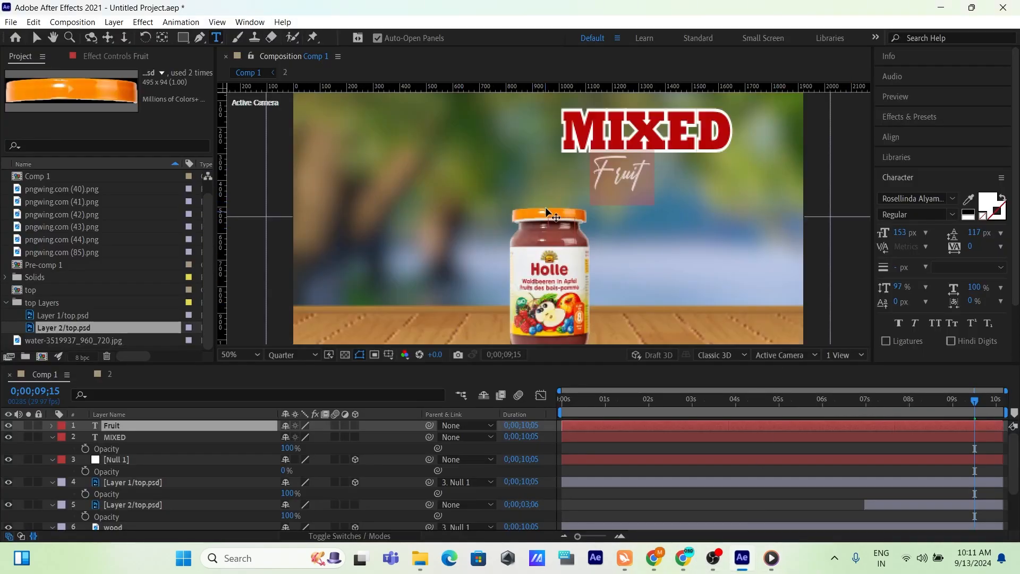
left_click(933, 198)
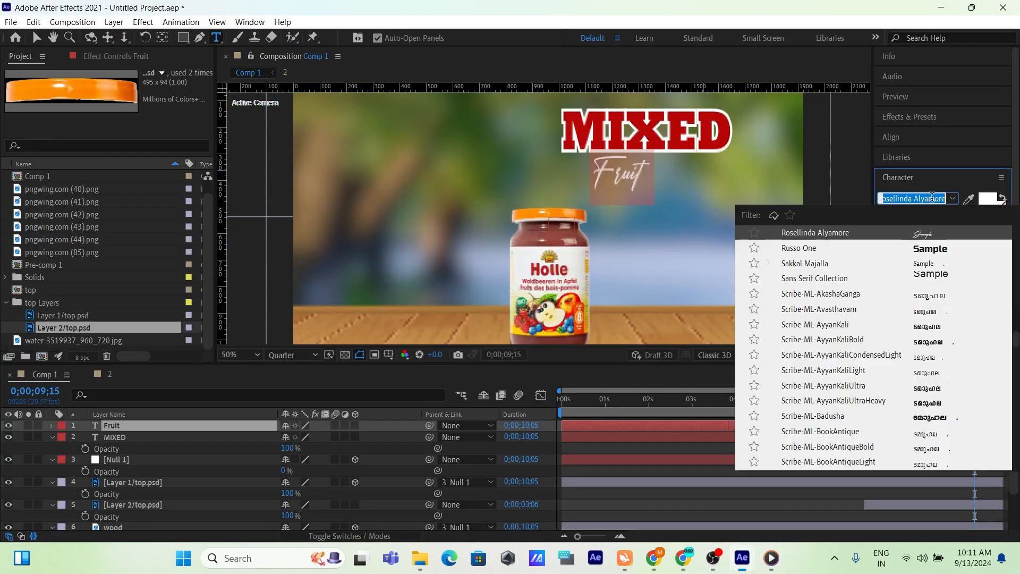
left_click(951, 252)
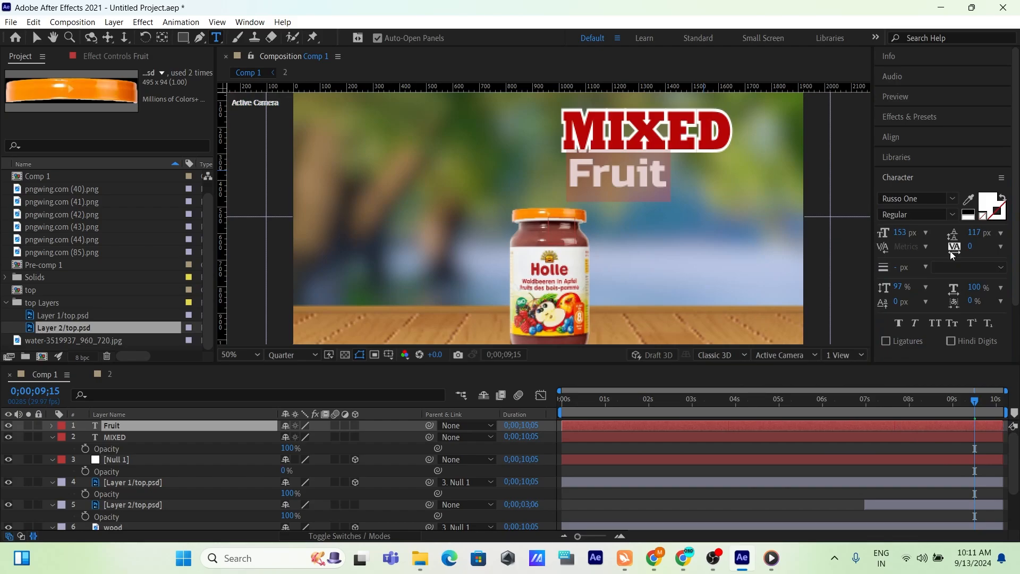
left_click(39, 41)
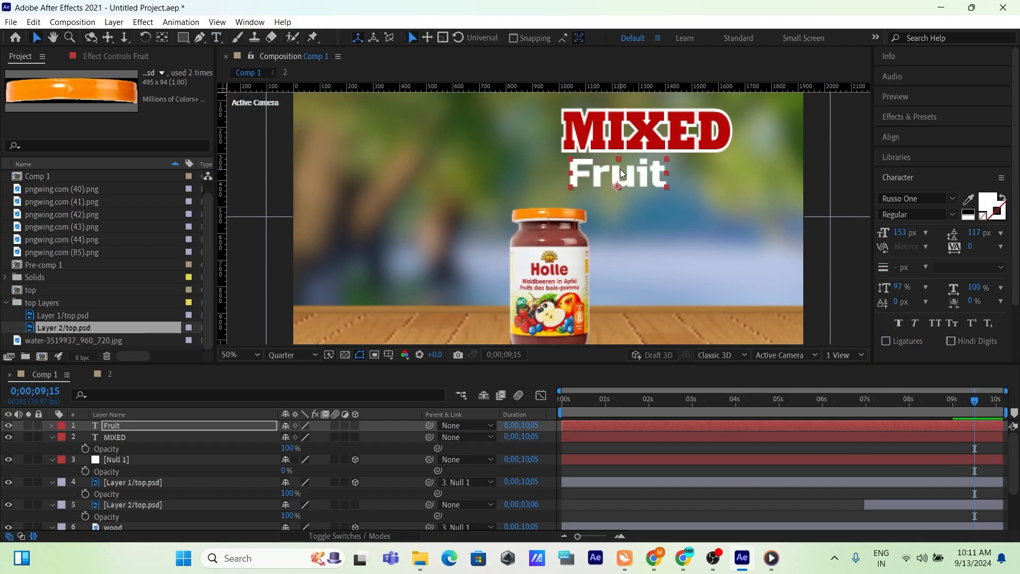
scroll(620, 169, "down", 2)
left_click(802, 212)
Step: Set the Fruit text's font back to Rockwell Extra Bold
double_click(601, 198)
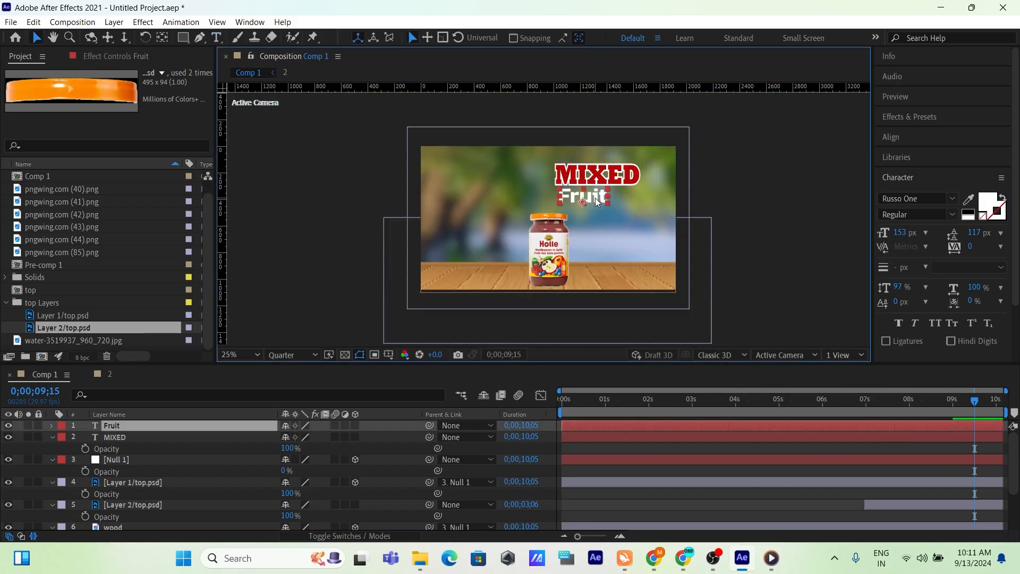
left_click(927, 197)
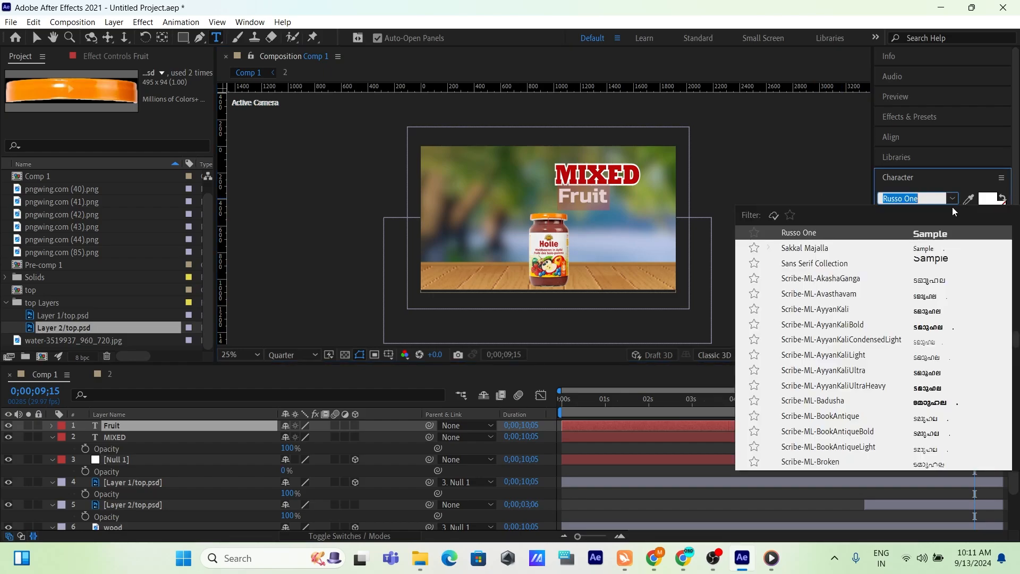
scroll(926, 374, "down", 2)
scroll(923, 331, "up", 4)
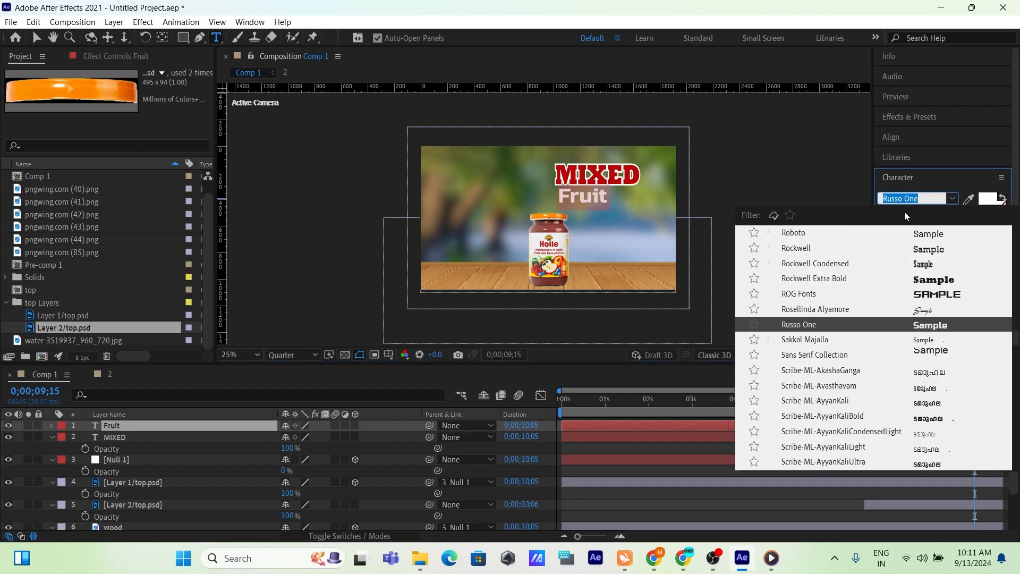
left_click(936, 279)
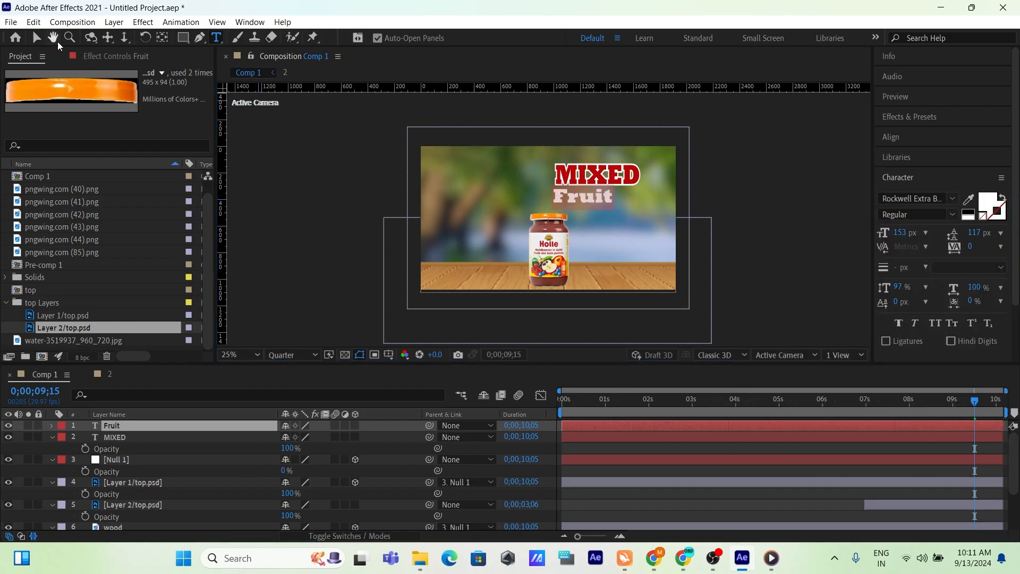
Step: Move the Fruit text slightly up so it sits close beneath MIXED, then deselect it
left_click(36, 37)
left_click(793, 172)
left_click(565, 196)
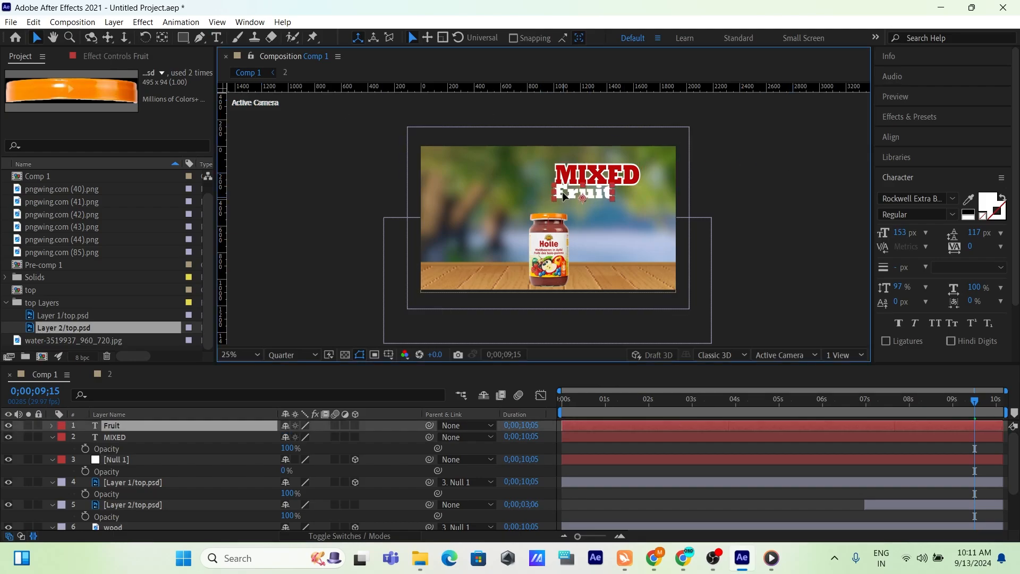
left_click_drag(565, 196, 564, 200)
left_click(693, 268)
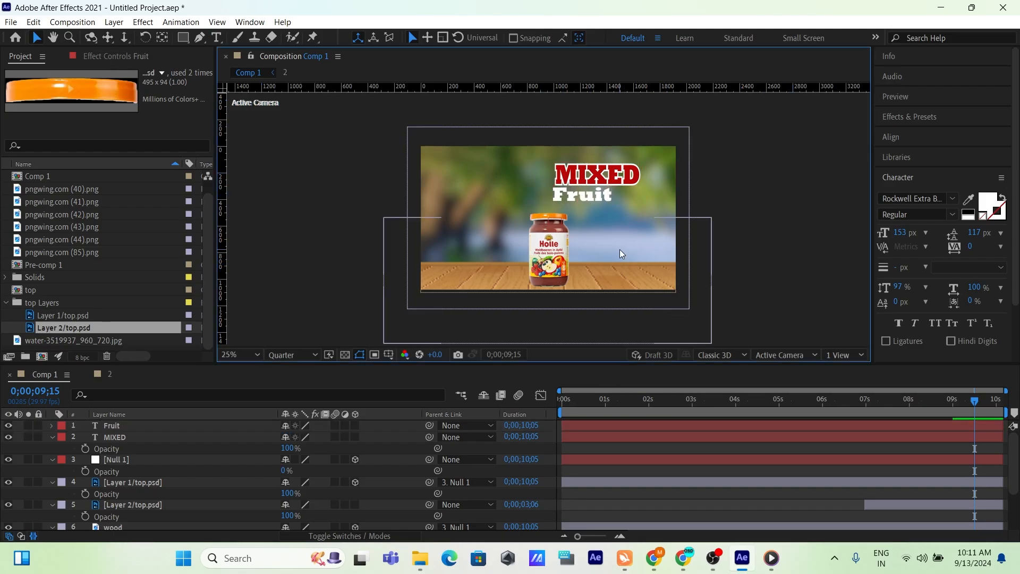
Step: Add a new text layer reading "jam" just after the Fruit text
key("t")
left_click(601, 222)
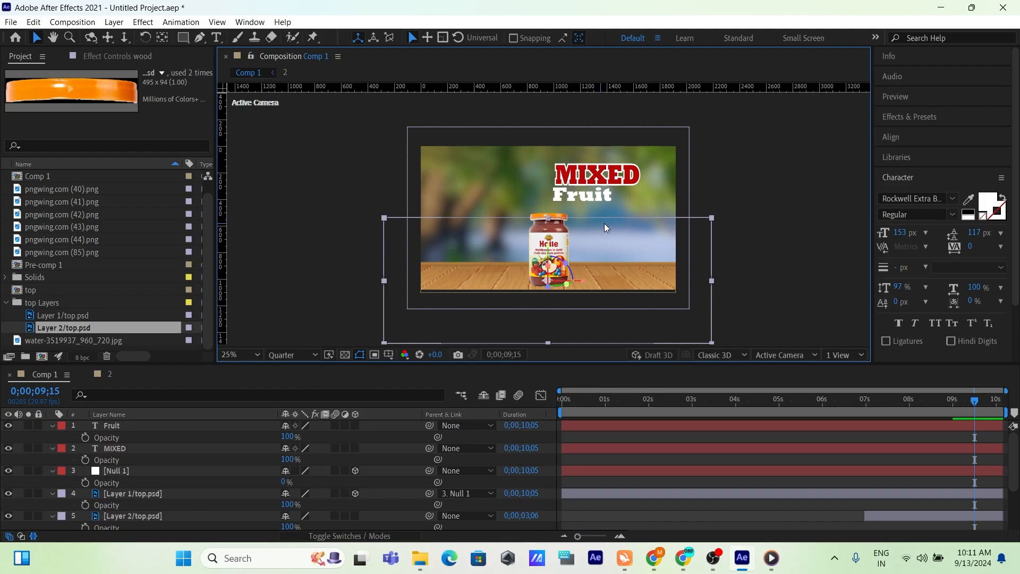
key("ctrl+t")
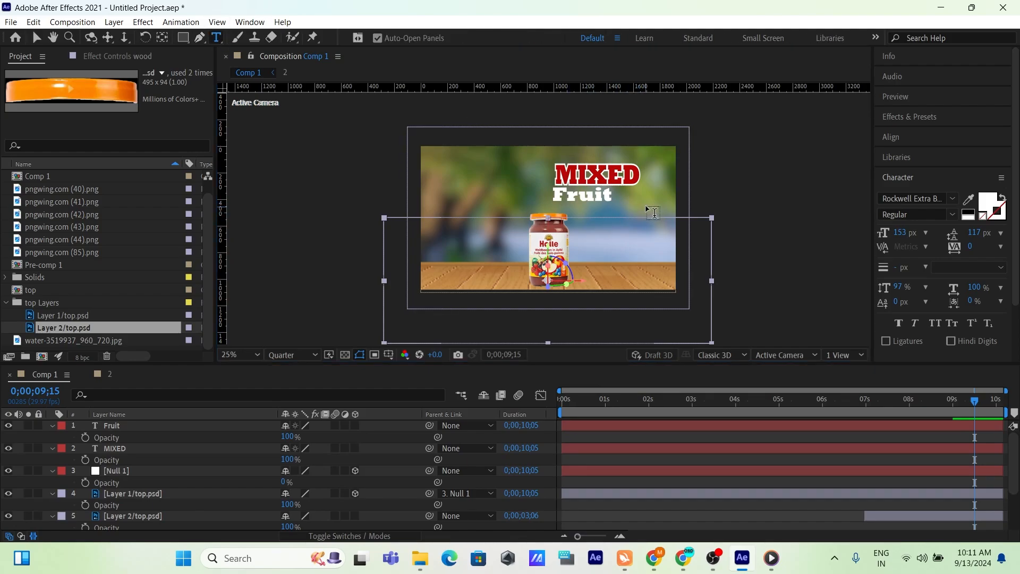
left_click(647, 201)
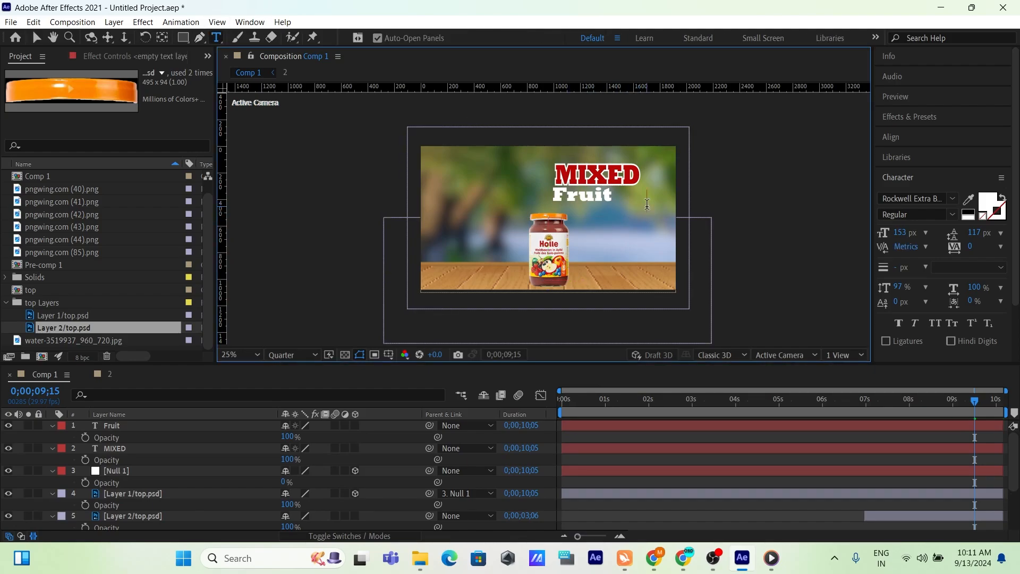
type("jam")
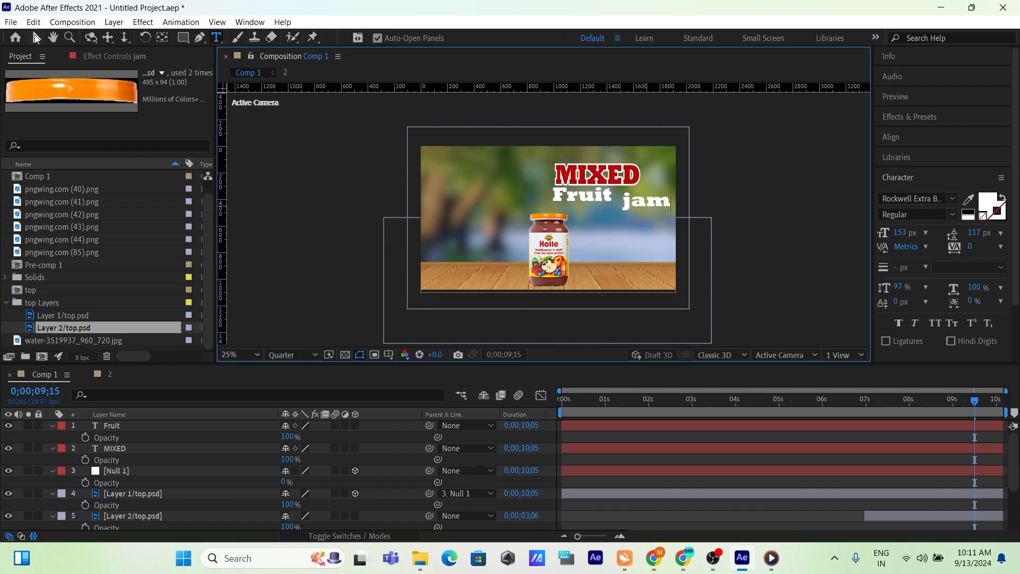
left_click(36, 37)
Step: Set the jam text's font to Rosellinda Alyamore
left_click(925, 196)
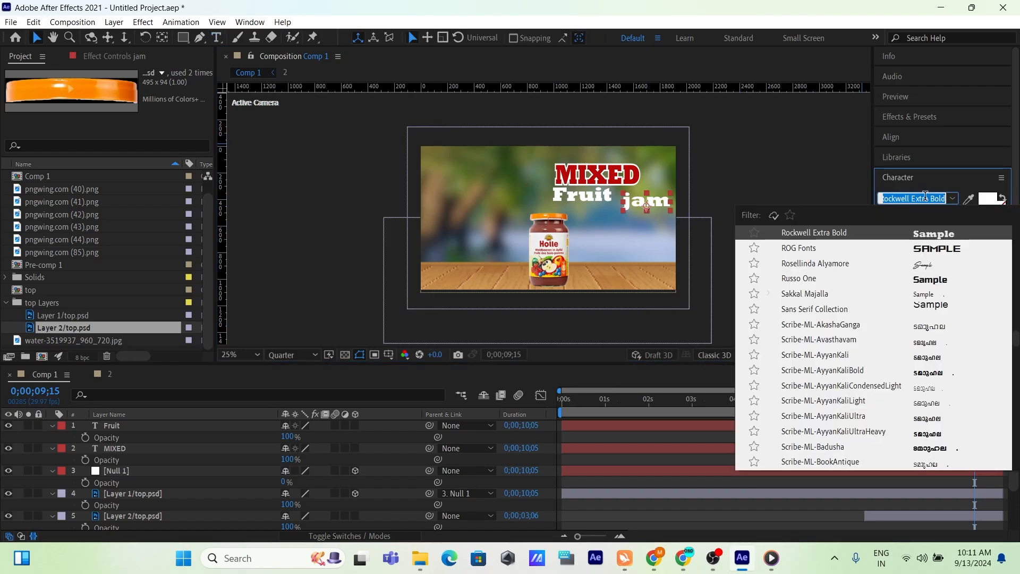
type("roc")
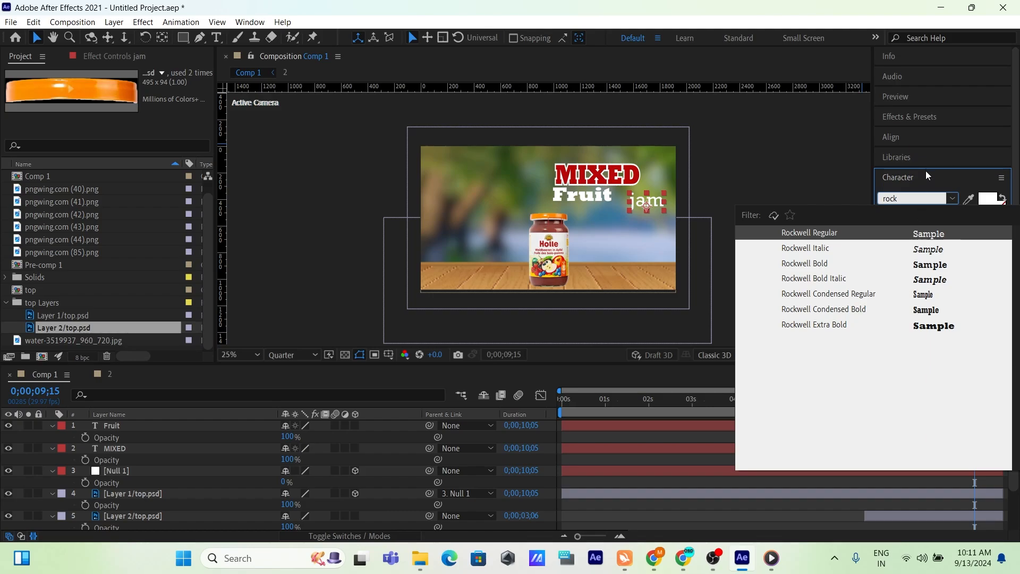
type("k")
key("BackSpace")
key("BackSpace")
key("BackSpace")
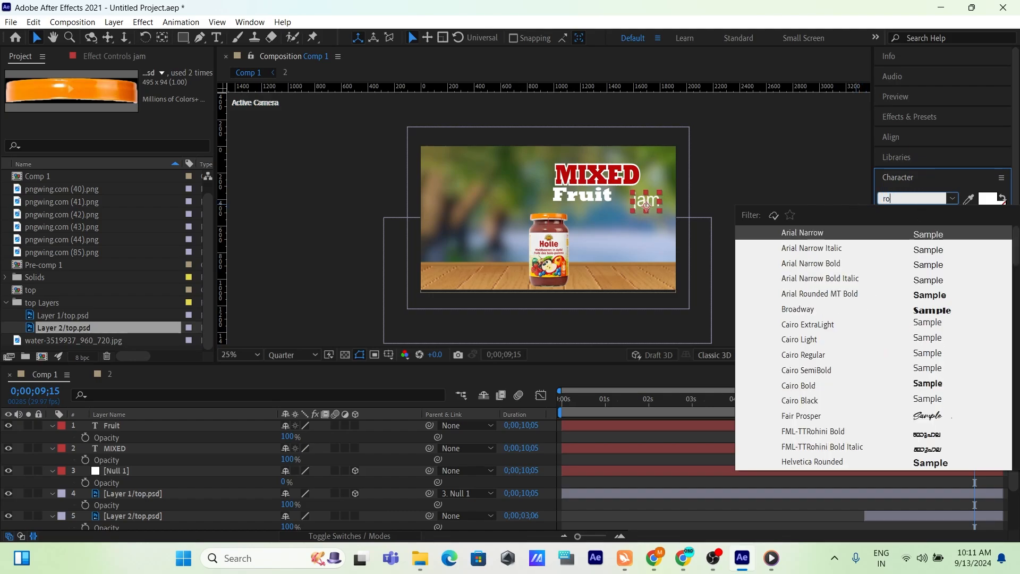
type("ose")
left_click(873, 235)
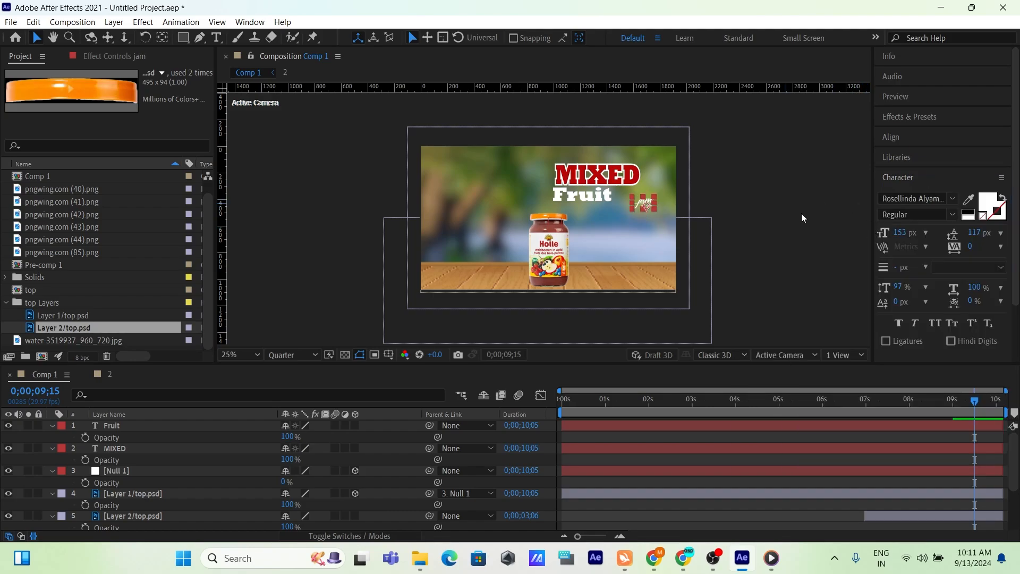
Step: Enlarge the jam text to 541 px and, following the reference video, move it down beside the end of Fruit
left_click_drag(908, 235, 1010, 235)
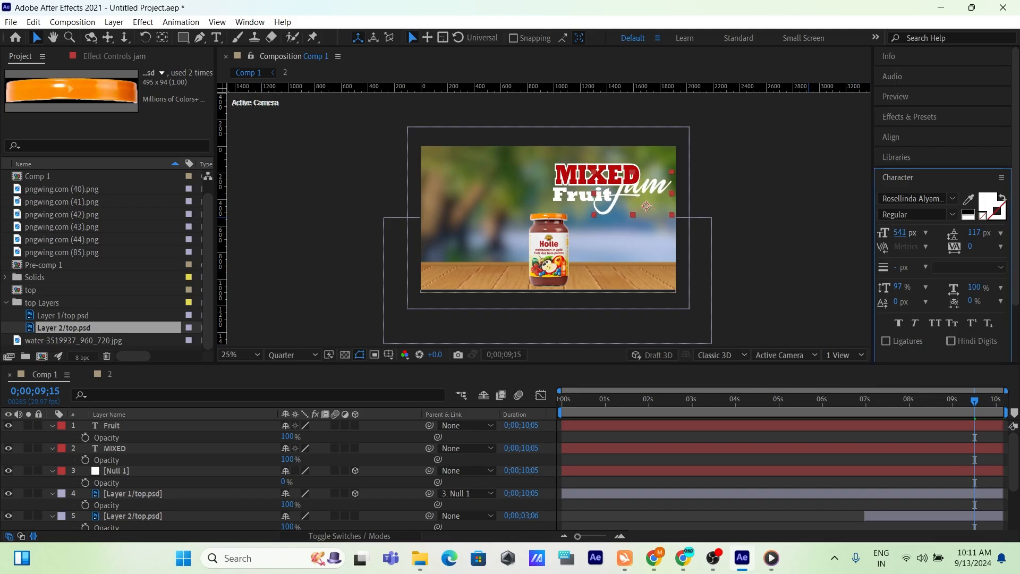
left_click(772, 560)
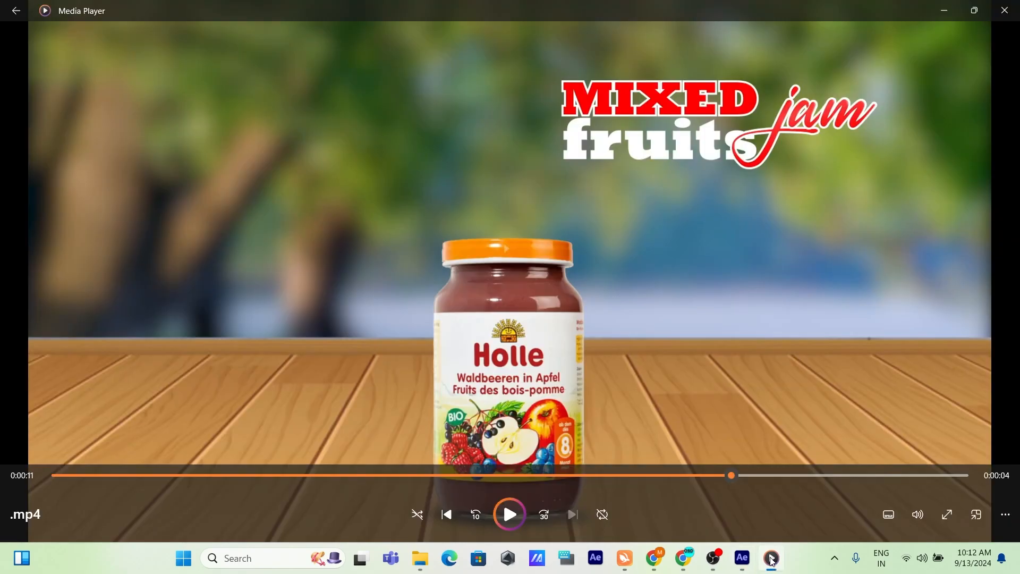
left_click(772, 561)
left_click(658, 198)
mouse_move(655, 193)
left_mouse_down()
mouse_move(652, 211)
mouse_move(644, 196)
left_mouse_up()
scroll(655, 194, "up", 3)
scroll(655, 194, "down", 3)
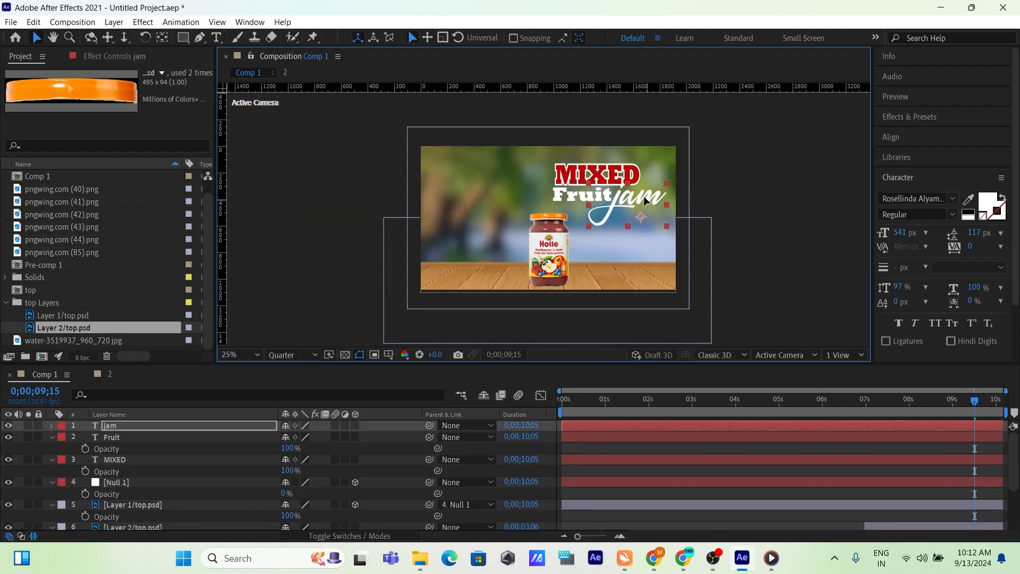
Step: Reduce the jam text's size to 470 px and move it slightly up against the end of Fruit
left_click_drag(899, 232, 851, 234)
left_click_drag(651, 200, 652, 193)
scroll(637, 188, "up", 2)
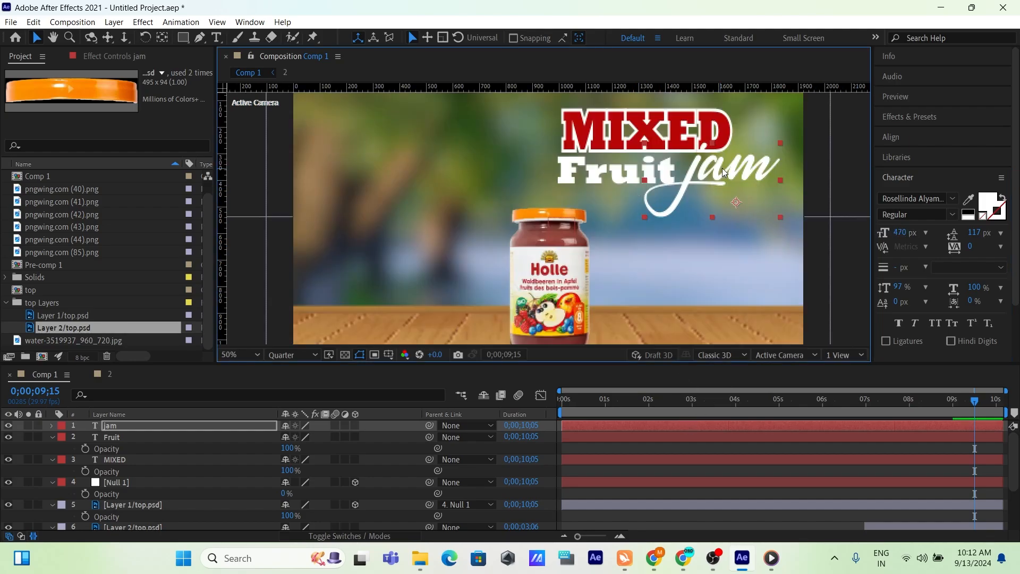
Step: Nudge the jam text slightly away from the end of Fruit and set its fill colour to red D40202
left_click_drag(724, 169, 735, 174)
left_click(985, 206)
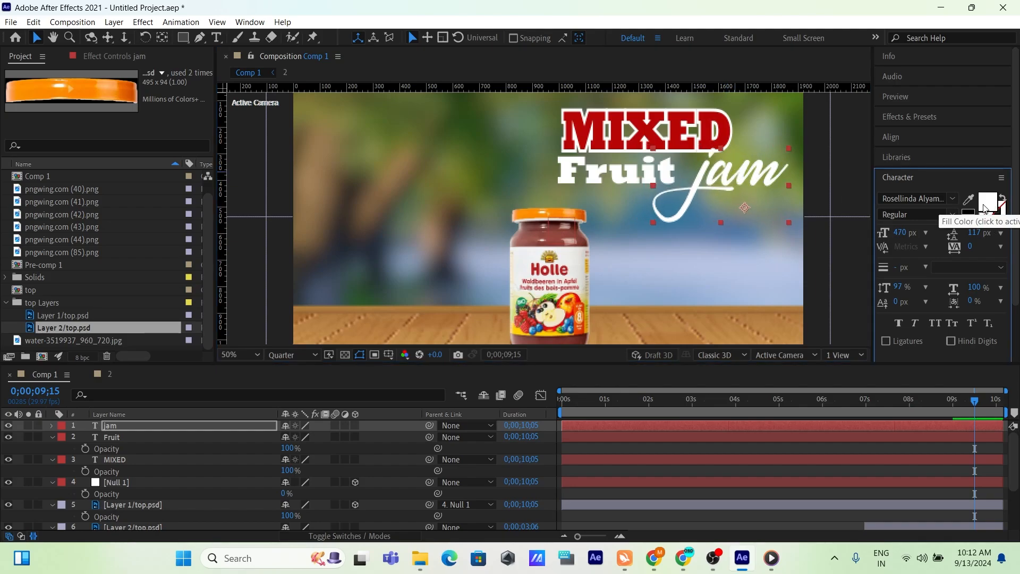
left_click(985, 207)
type("CB0808")
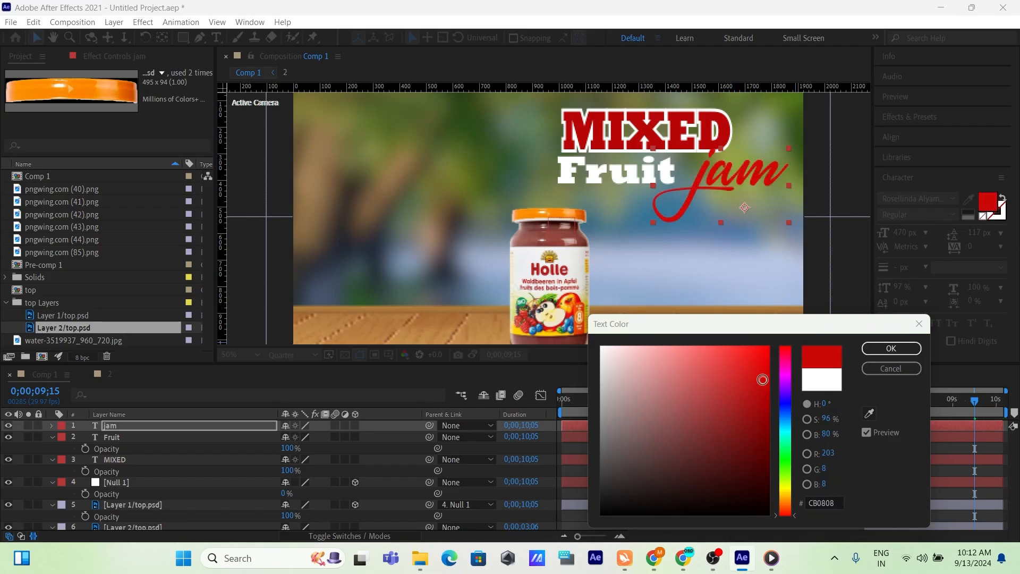
left_click_drag(763, 380, 768, 374)
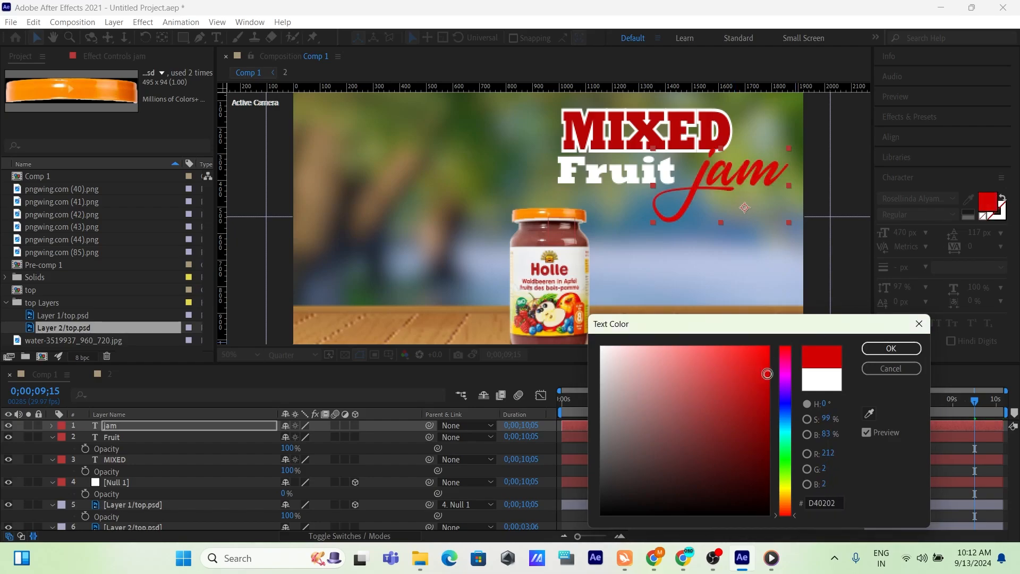
left_click(892, 348)
Step: Give the jam text a 17 px white stroke with the fill over the stroke
left_click(983, 217)
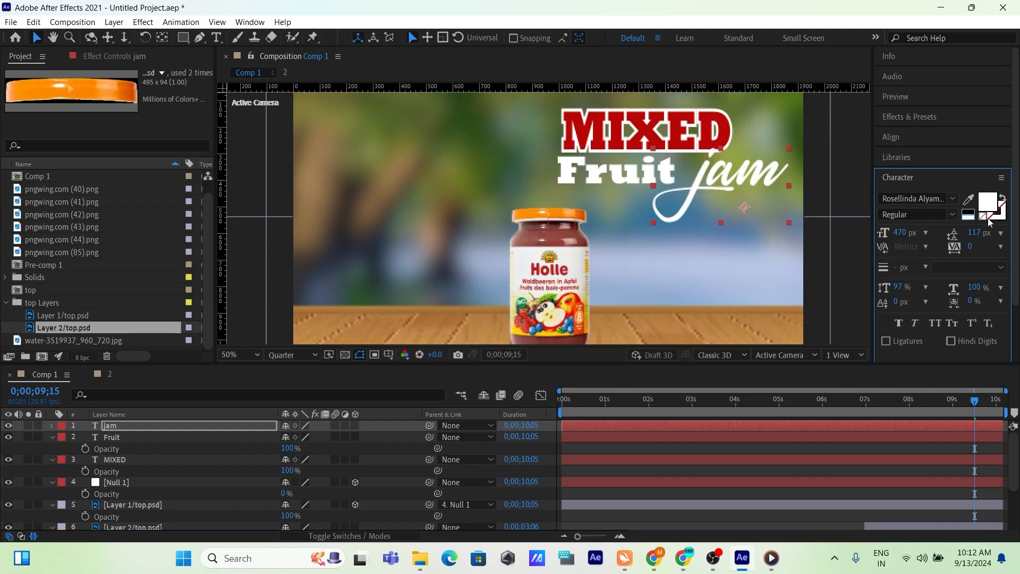
key("ctrl+z")
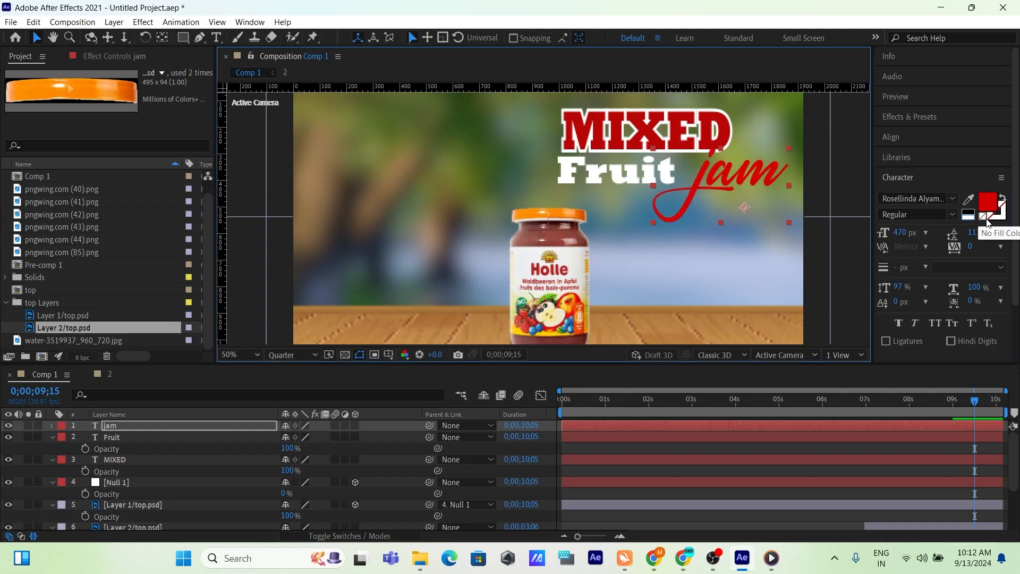
left_click(1002, 215)
left_click(969, 219)
left_click(732, 257)
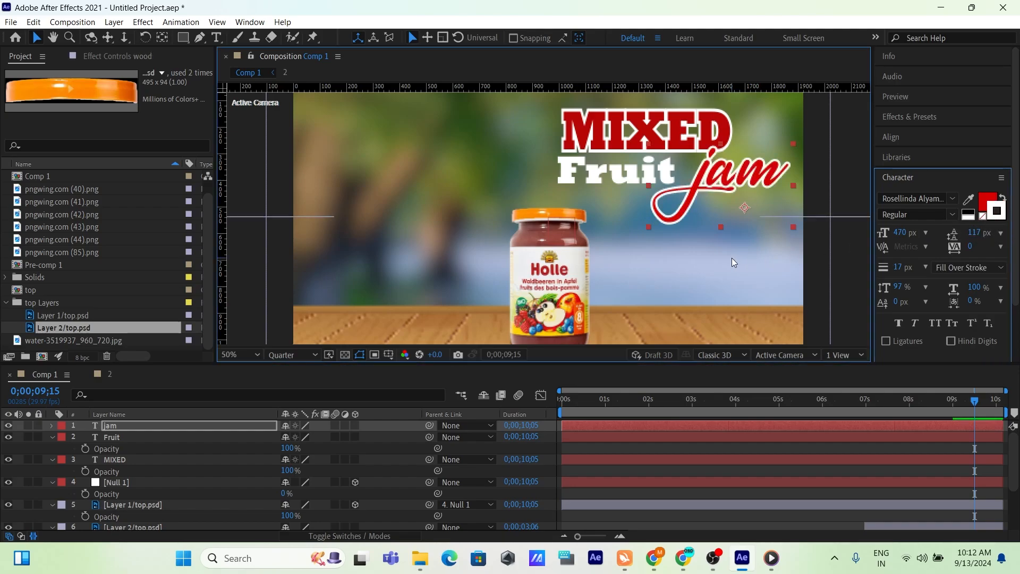
scroll(688, 239, "down", 2)
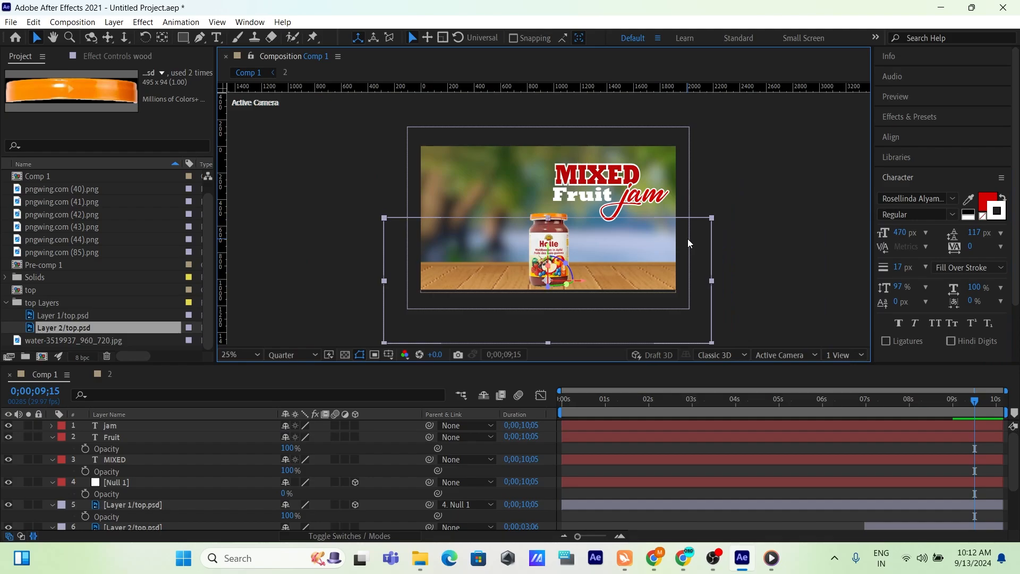
key("alt+Tab")
key("Tab")
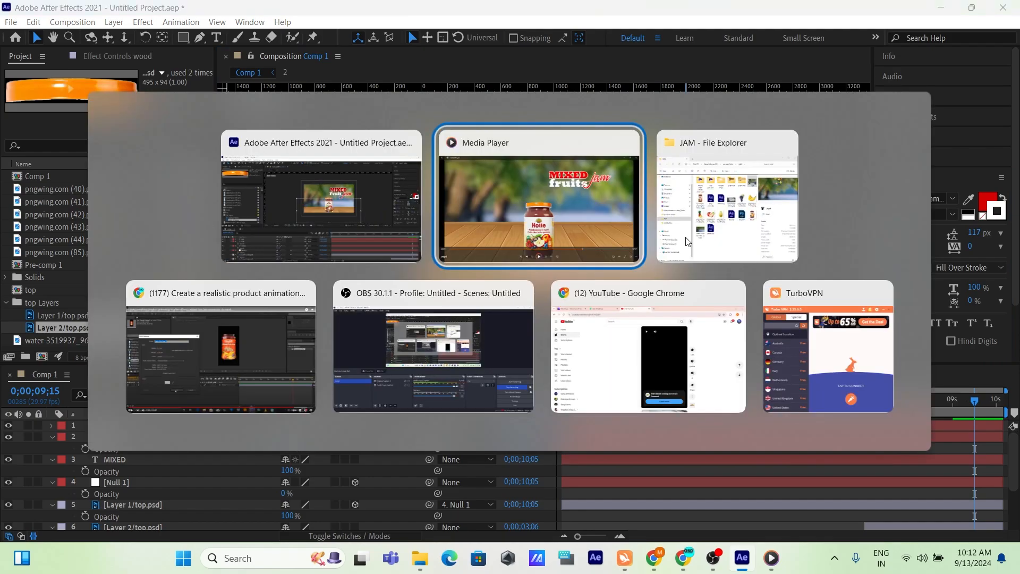
left_click(844, 305)
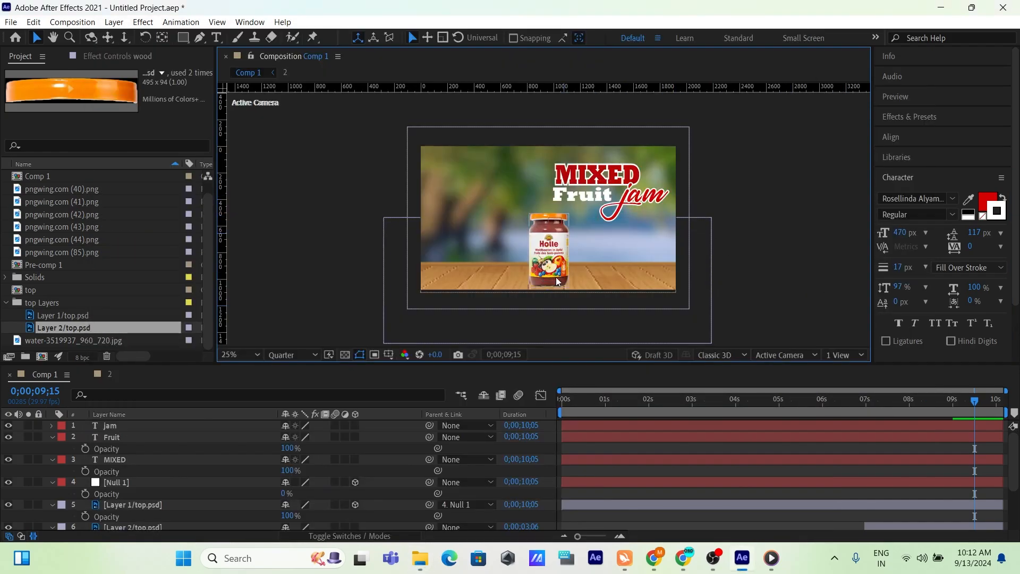
Step: Pre-compose the MIXED, Fruit and jam text layers into a new composition named 3
left_click(655, 460)
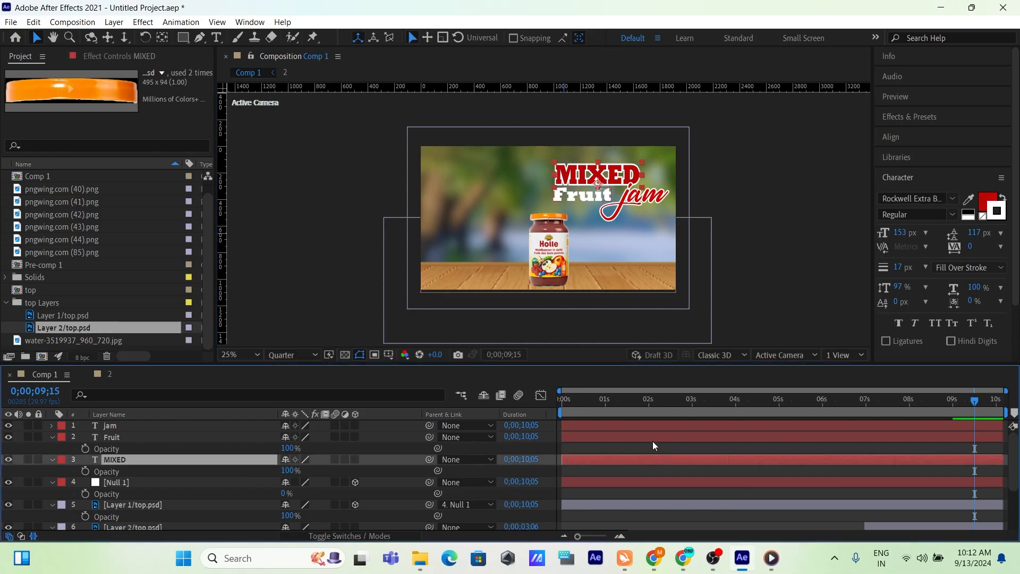
left_click(653, 436, "ctrl")
left_click(657, 424, "ctrl")
right_click(657, 425)
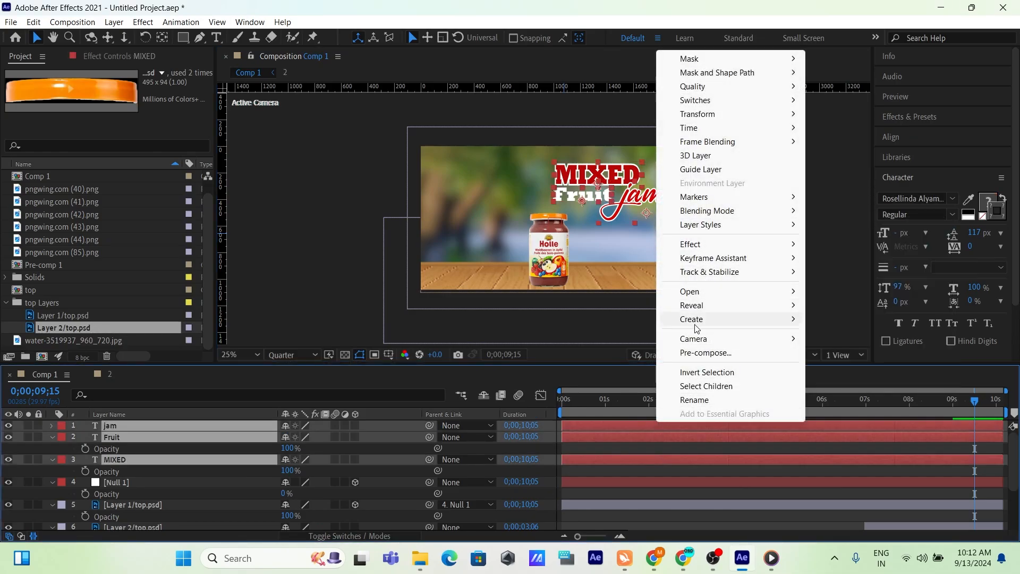
left_click(698, 353)
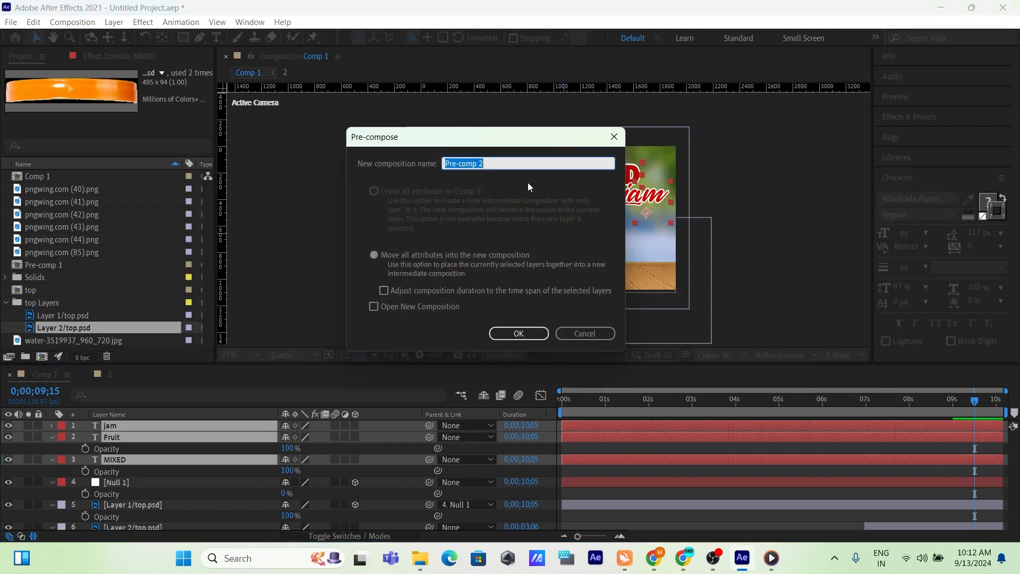
type("3")
left_click(511, 334)
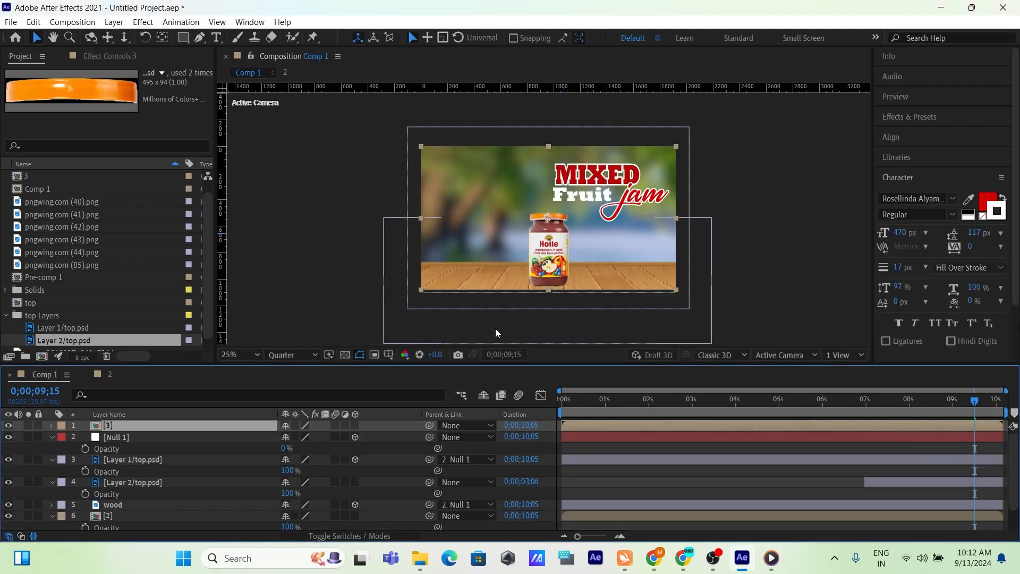
Step: Trim the start of the title pre-comp 3 to 0;00;09;00
left_click_drag(970, 404, 949, 391)
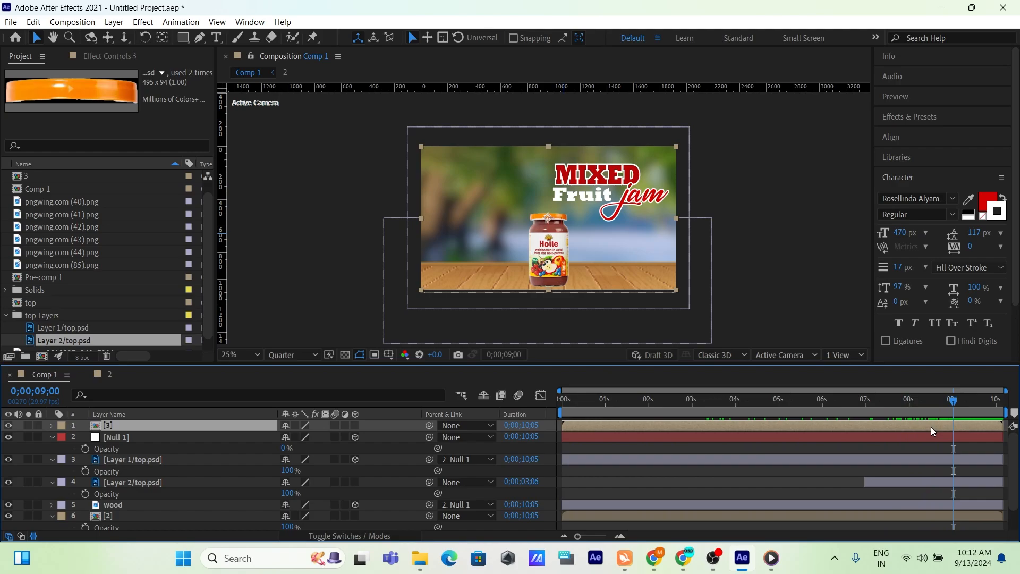
key("alt+bracketleft")
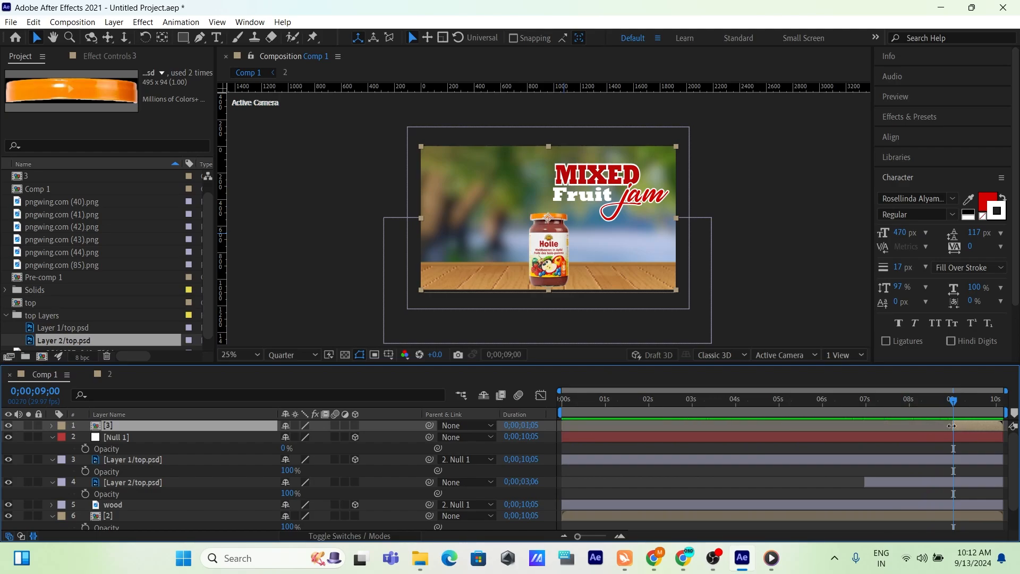
left_click_drag(952, 425, 952, 451)
Step: Scale the title pre-comp down to 57% and reposition it in the upper-right area of the frame
key("s")
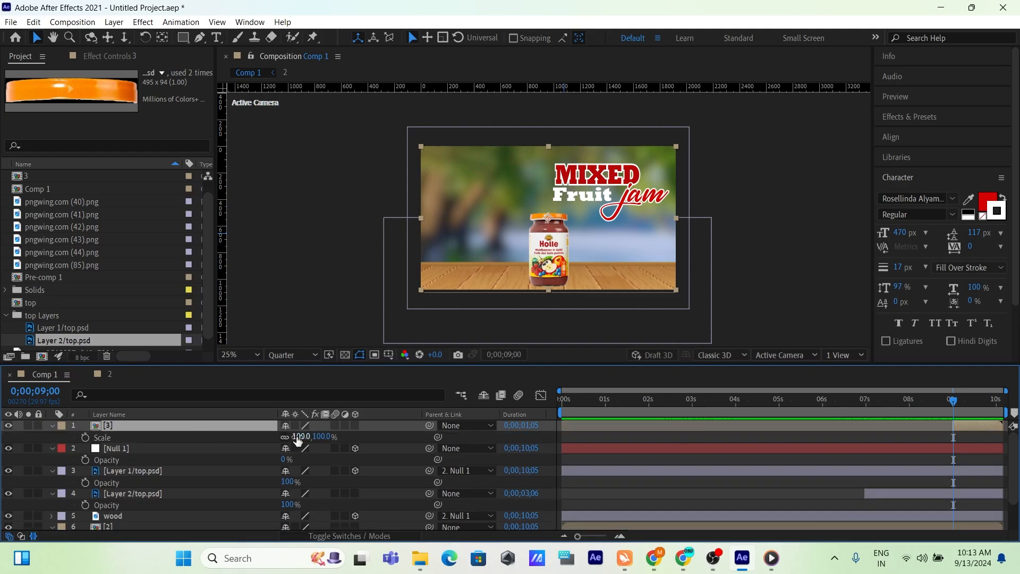
left_click_drag(305, 437, 254, 434)
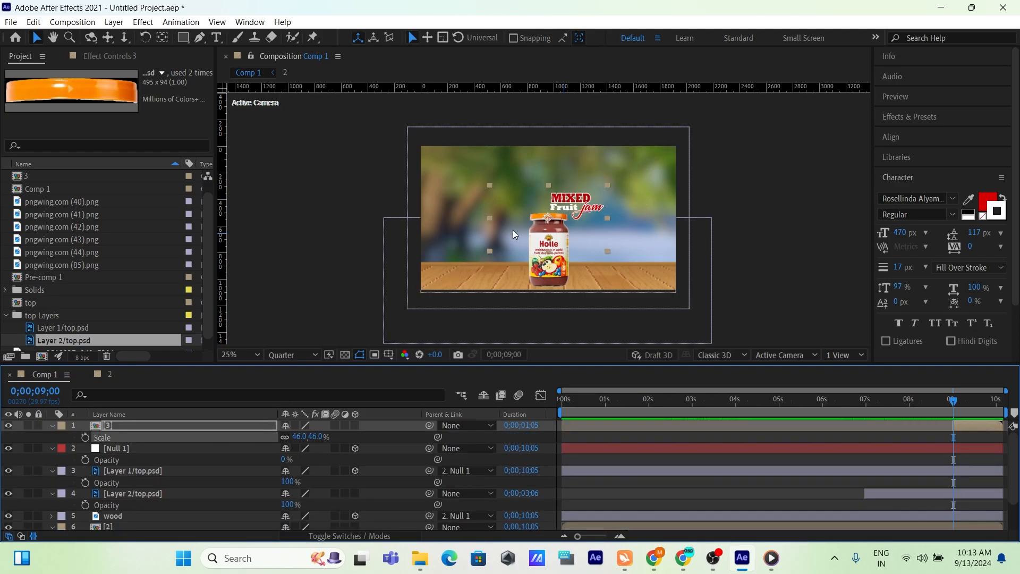
left_click_drag(545, 215, 570, 200)
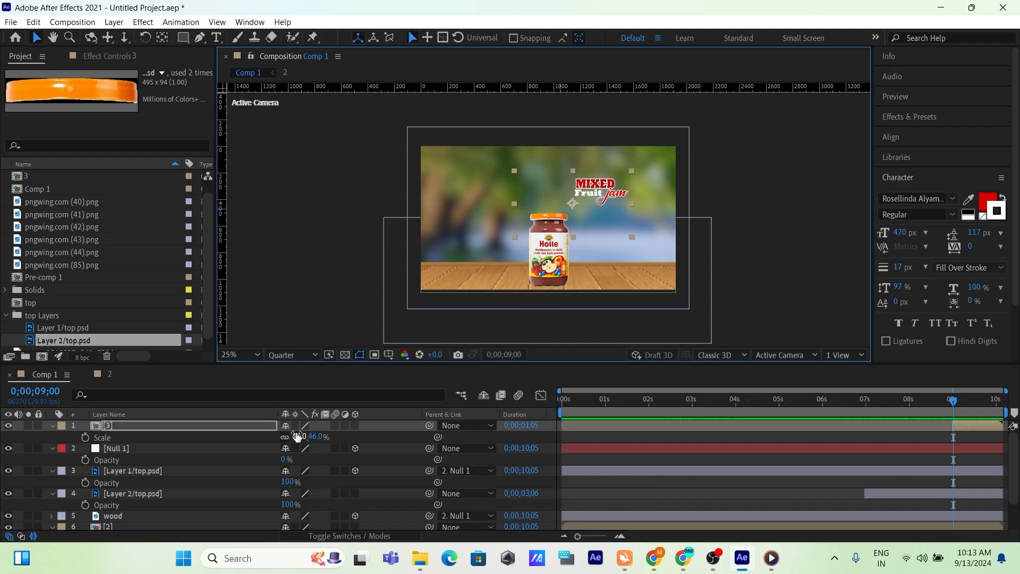
mouse_move(296, 436)
left_mouse_down()
mouse_move(310, 428)
mouse_move(301, 428)
left_mouse_up()
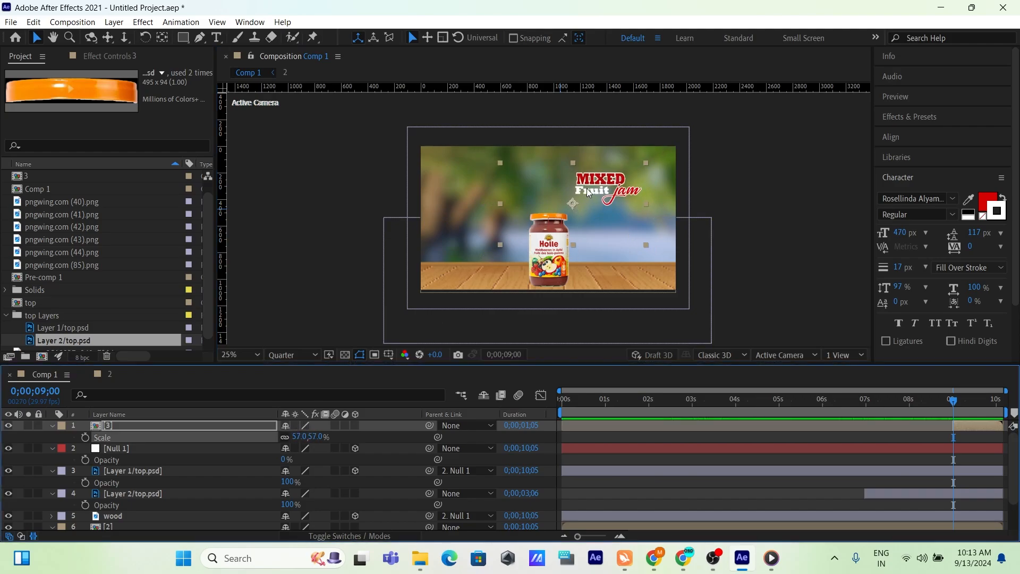
left_click_drag(587, 182, 599, 177)
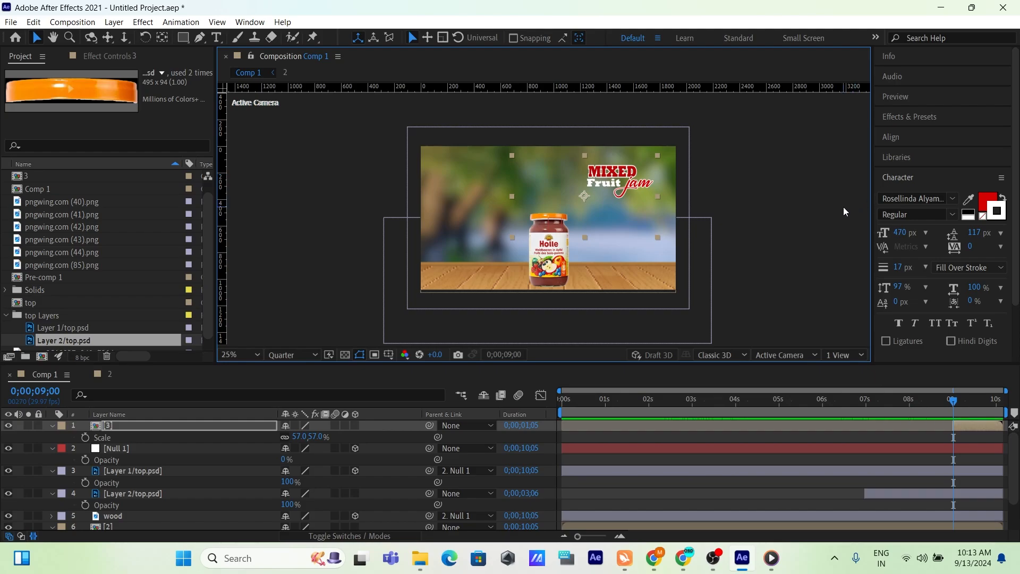
Step: Find the CC Light Wipe effect and apply it to the title pre-comp 3
left_click(929, 118)
left_click_drag(921, 132, 883, 134)
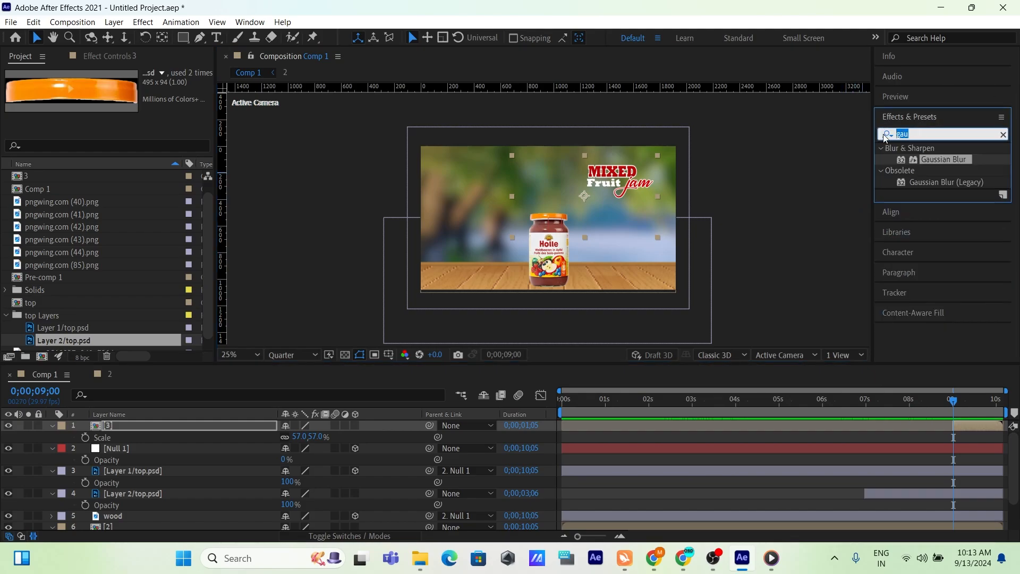
type("light")
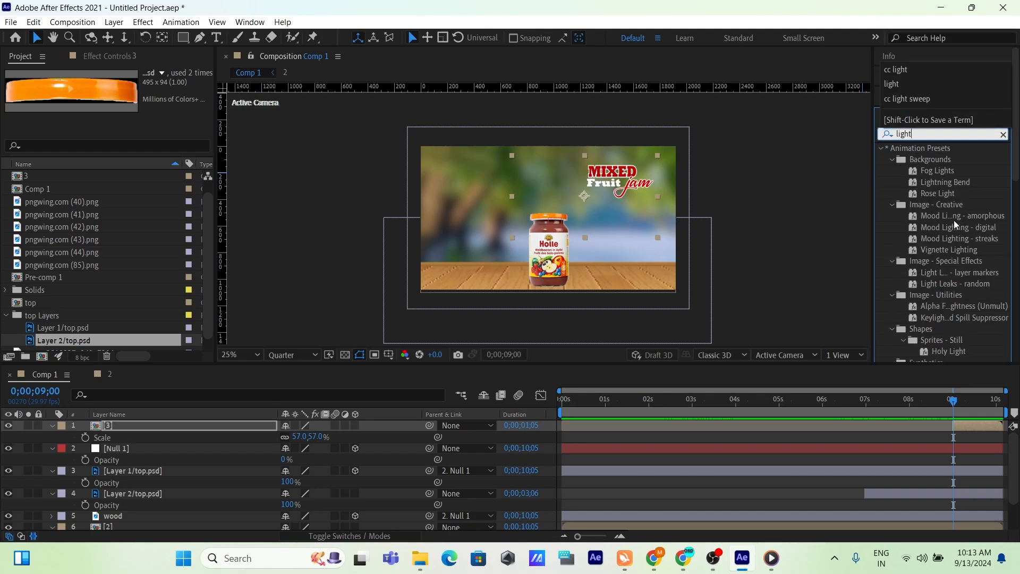
type(" wi")
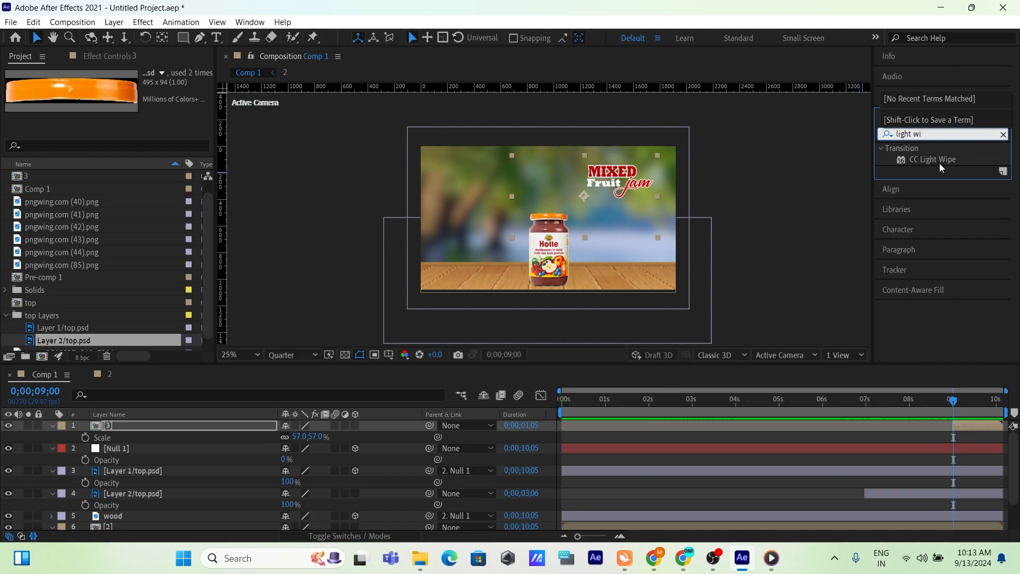
left_click_drag(940, 164, 994, 429)
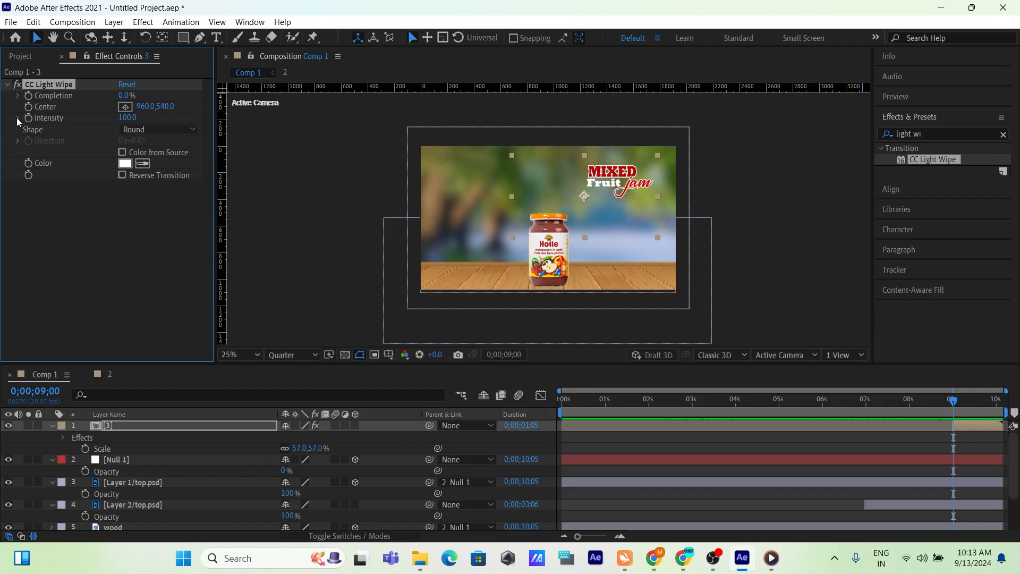
Step: Set the CC Light Wipe intensity to 80 and add a Completion keyframe of 0% at 0;00;09;00
left_click_drag(124, 122, 111, 119)
left_click_drag(126, 95, 151, 95)
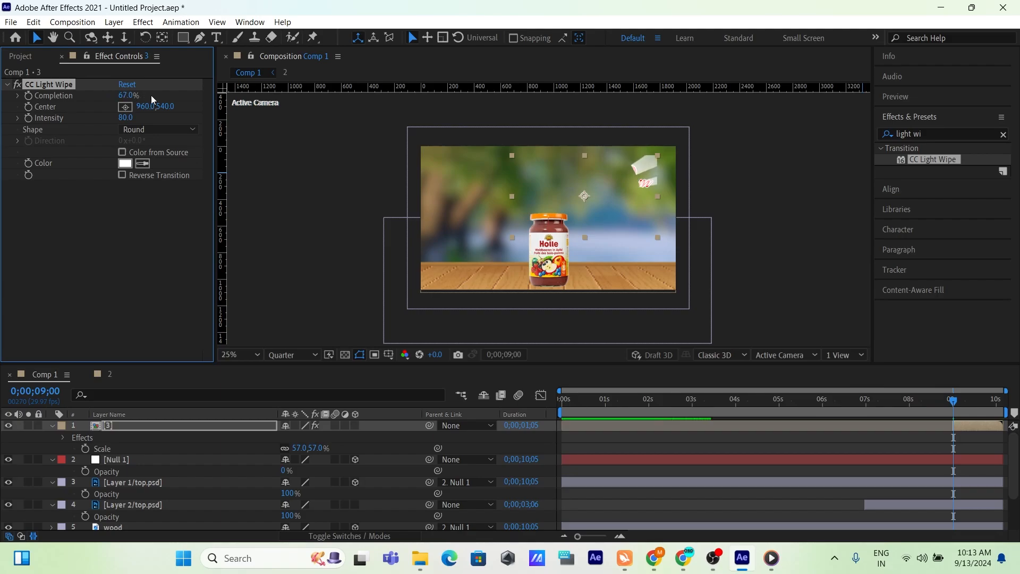
left_click(955, 402)
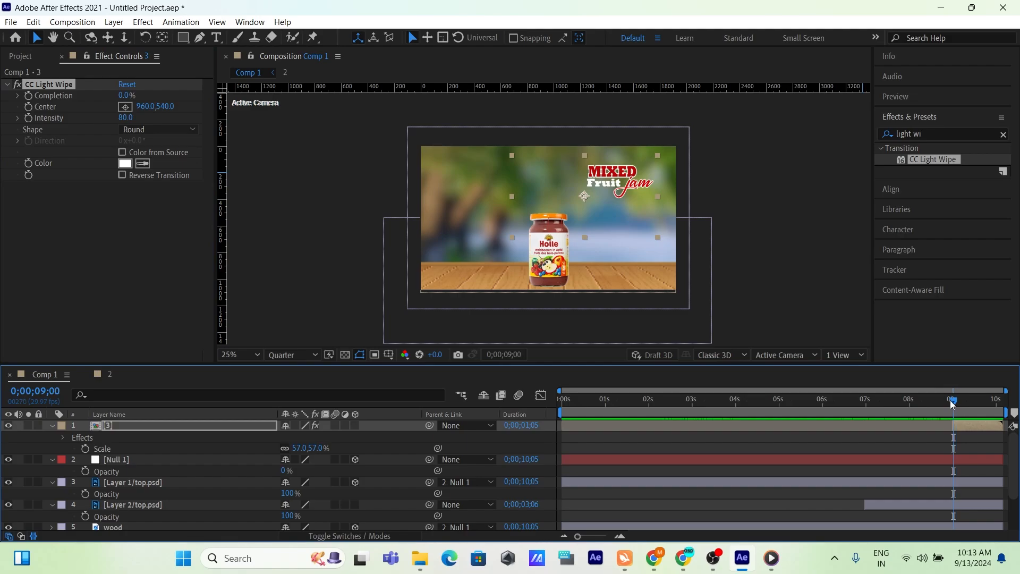
left_click(28, 97)
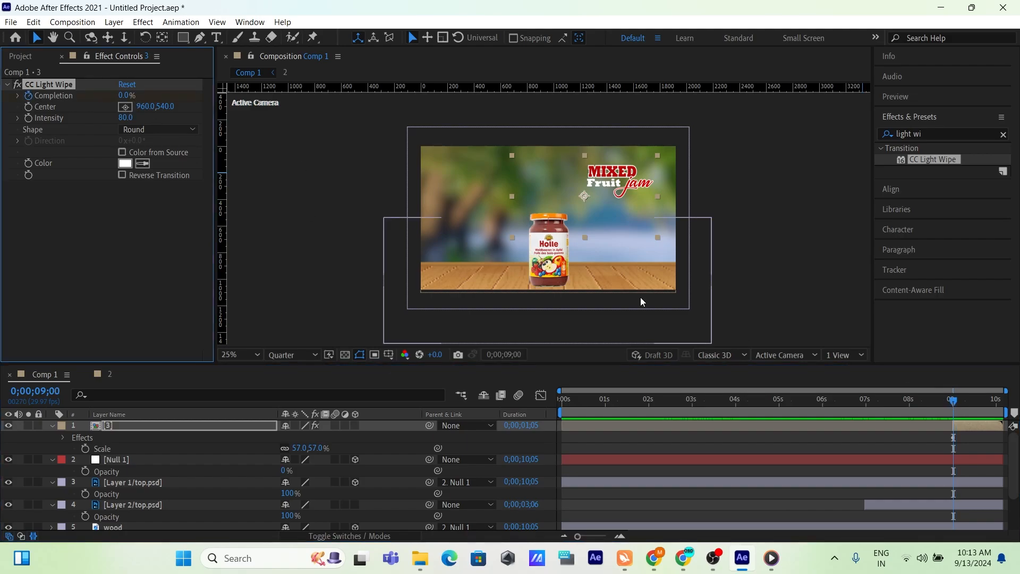
Step: Reveal the title pre-comp's keyframes and move the 0% Completion keyframe to just past 10 seconds
left_click(978, 437)
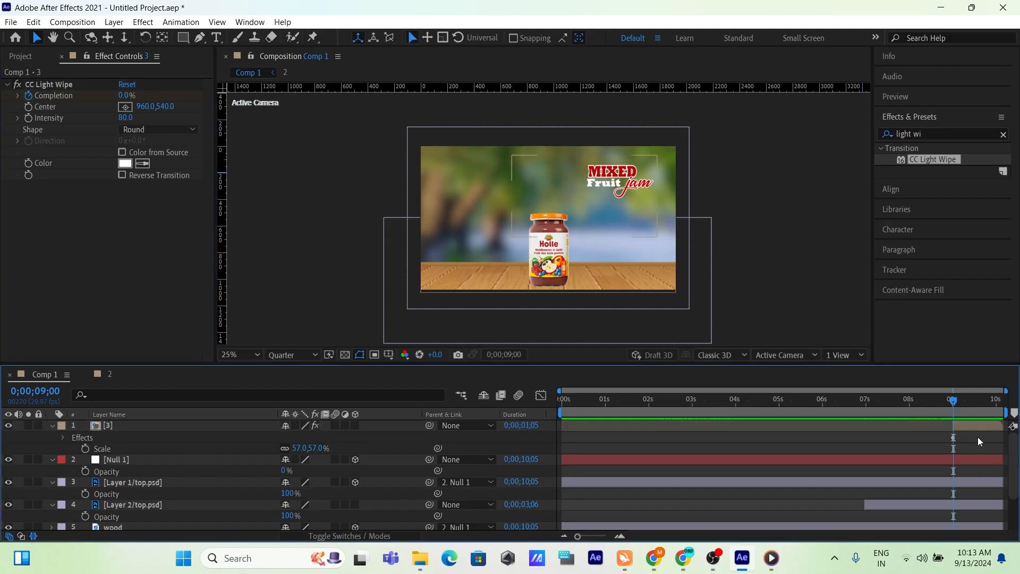
key("Page_Up")
key("Page_Up")
key("Page_Up")
key("Page_Up")
key("Page_Up")
key("Page_Up")
key("Page_Up")
key("Page_Up")
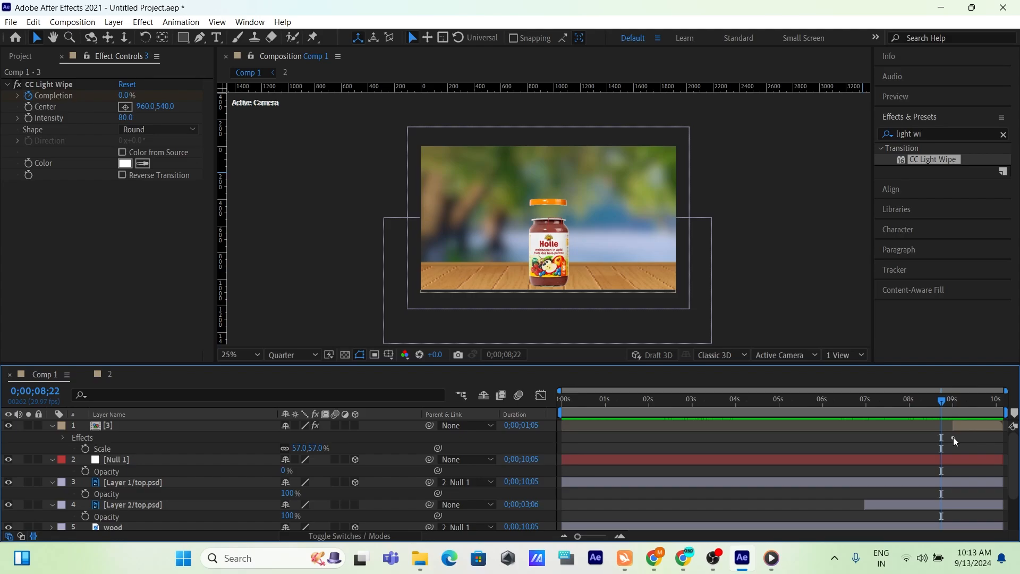
key("u")
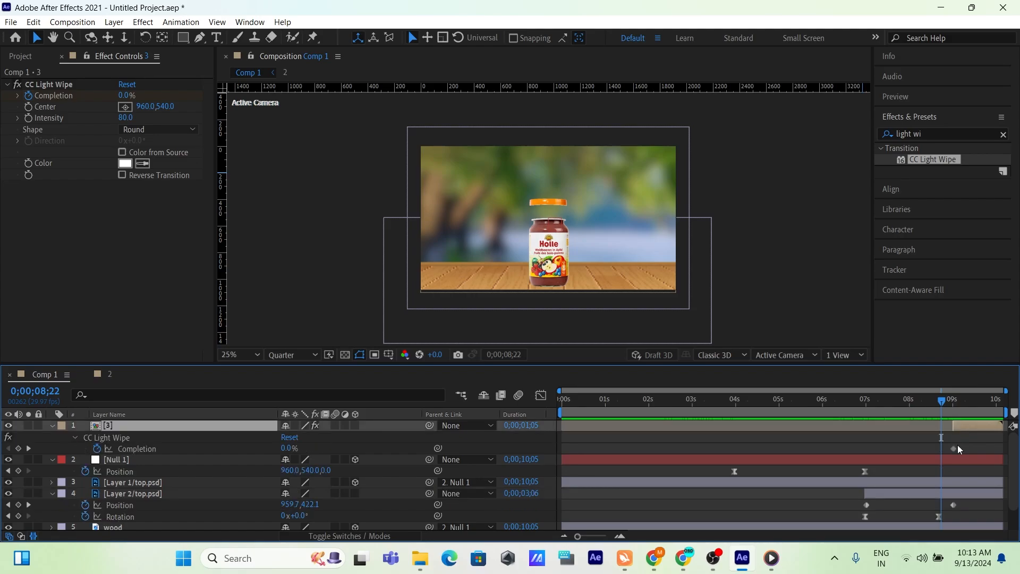
left_click_drag(955, 448, 999, 448)
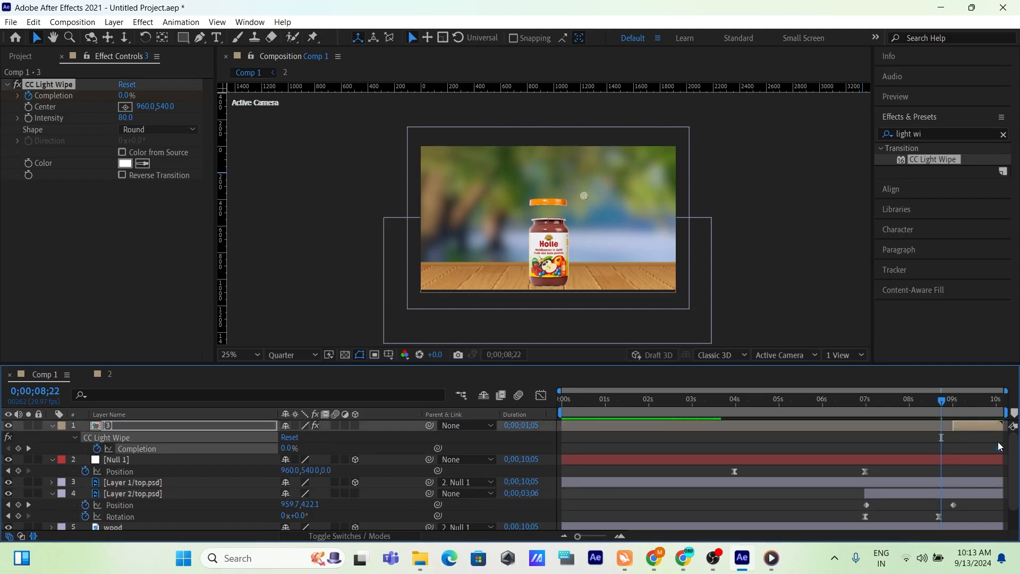
Step: Add an 87% Completion keyframe at 0;00;09;01 and apply Easy Ease to both Completion keyframes
left_click_drag(942, 402, 956, 404)
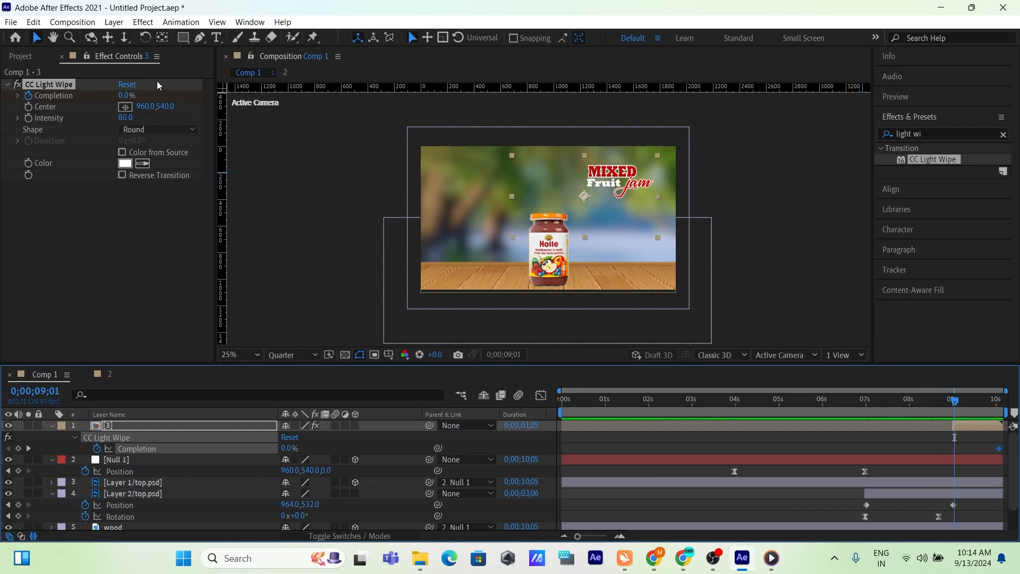
left_click_drag(126, 95, 173, 91)
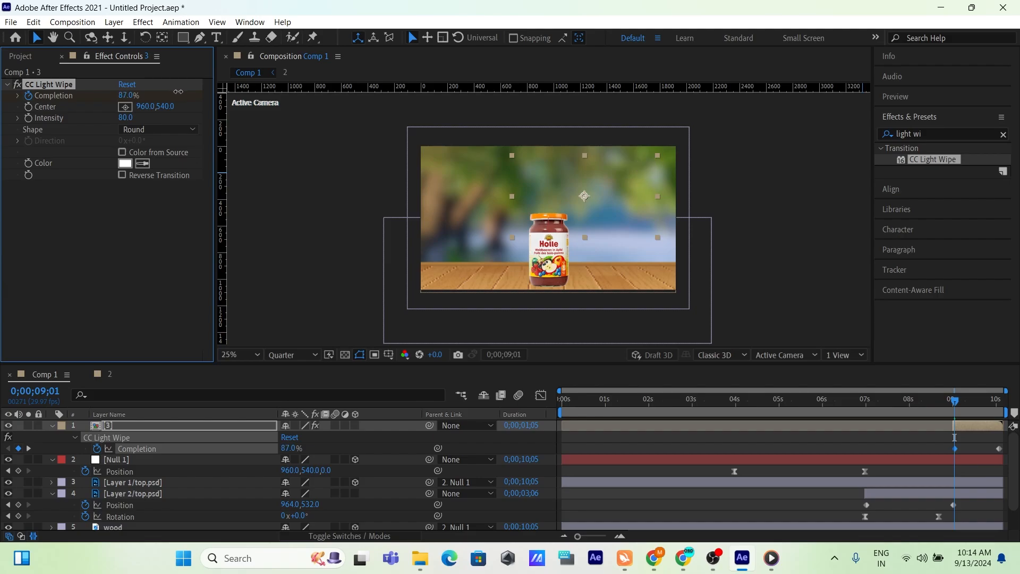
left_click_drag(938, 442, 1006, 454)
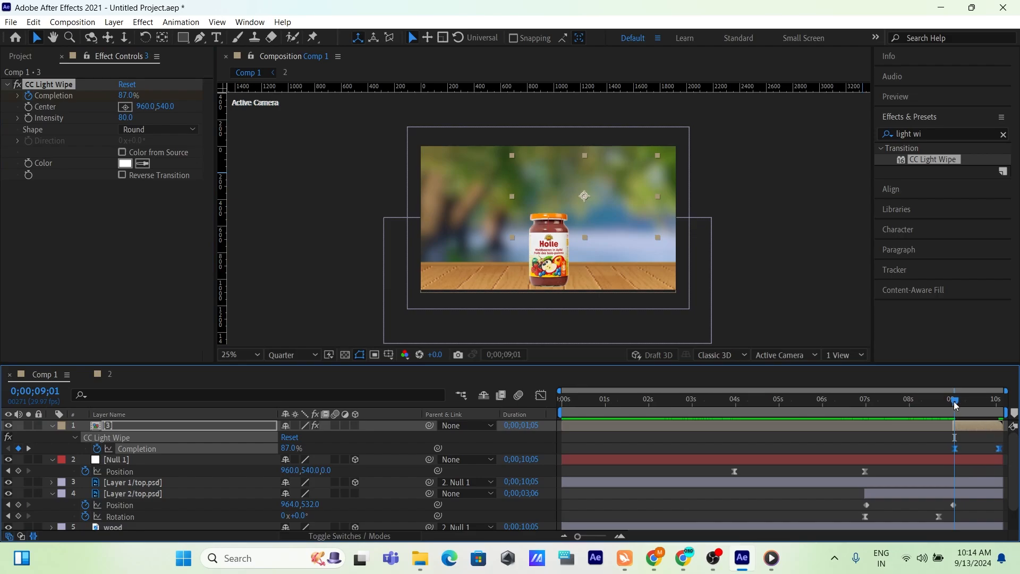
left_click_drag(955, 406, 948, 403)
key("space")
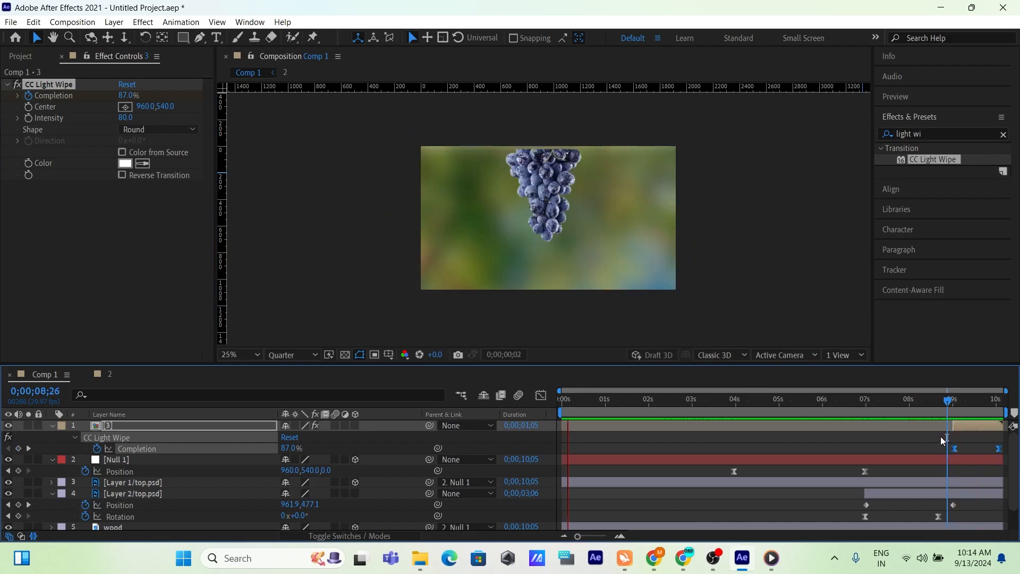
Step: Inspect the title pre-comp's text layers, return to Comp 1 and scrub through its animation to the end
double_click(943, 426)
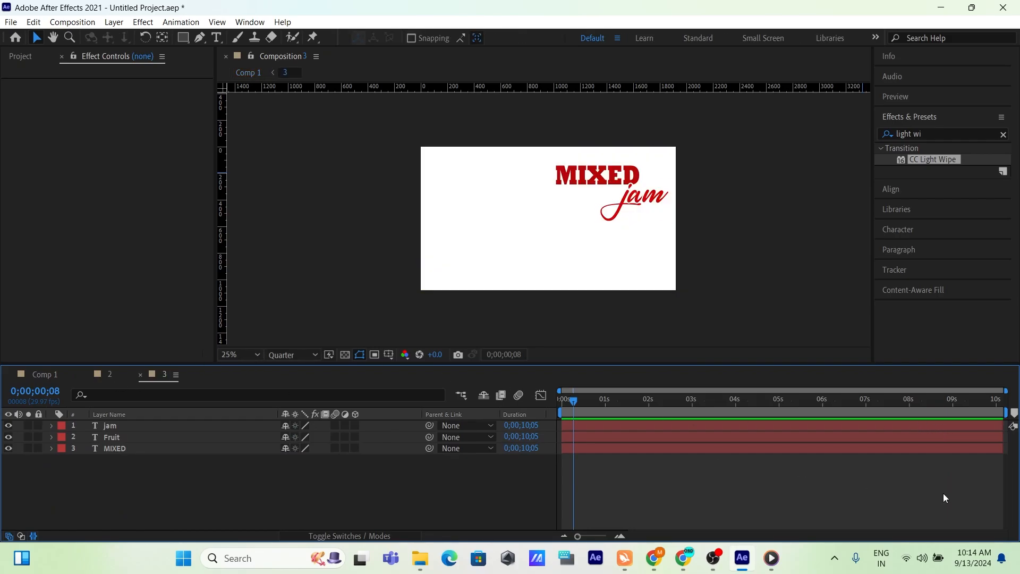
left_click(36, 376)
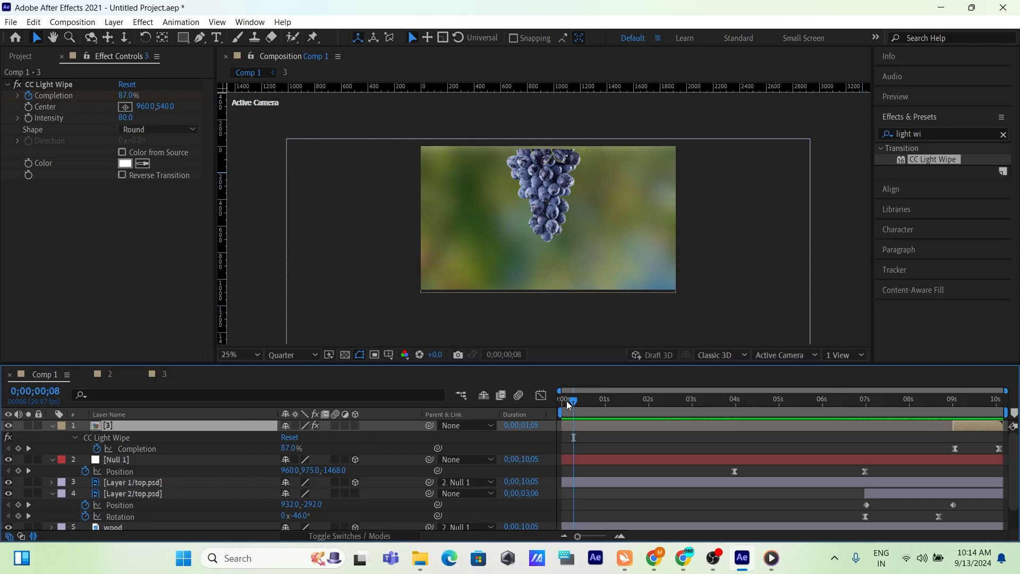
left_click_drag(569, 405, 993, 398)
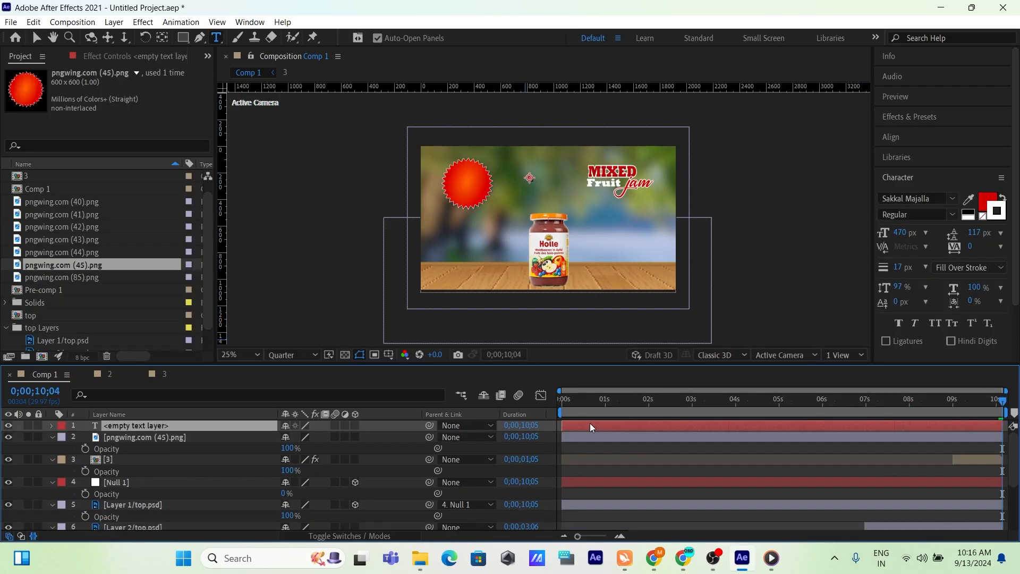
Step: Delete the empty text layer and trim the red badge layer so it starts at 0;00;09;17
key("Delete")
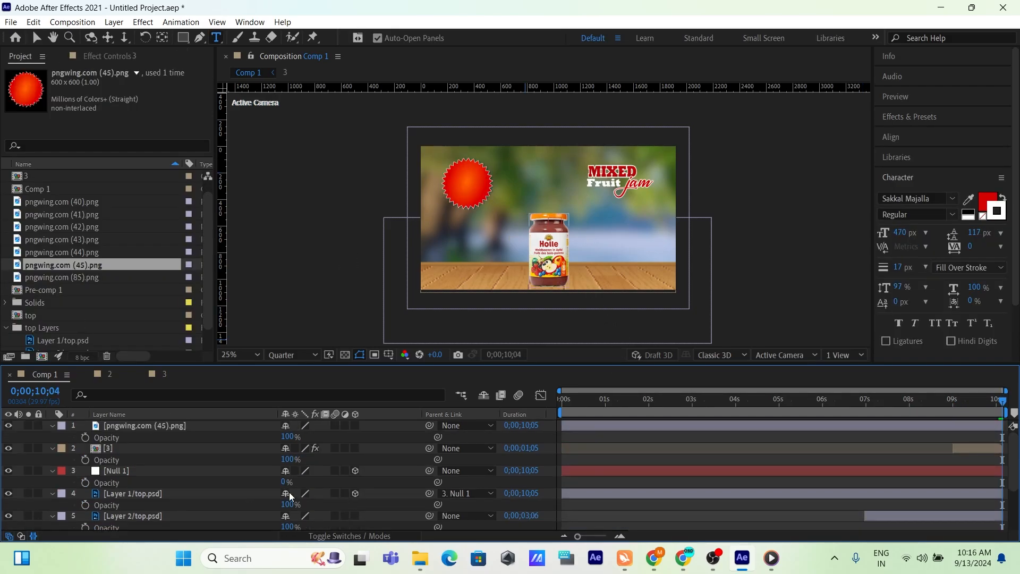
left_click(233, 415)
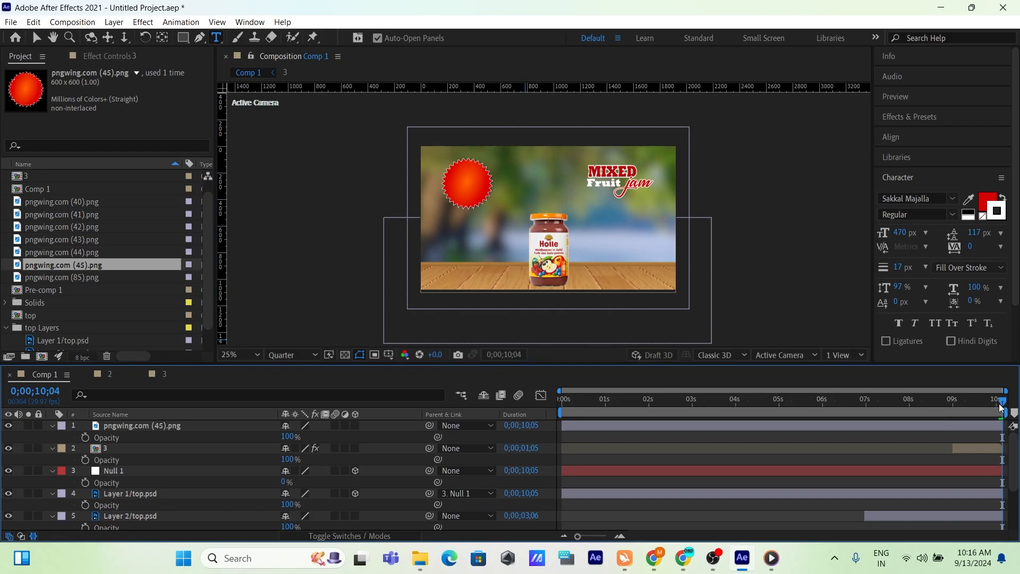
left_click_drag(1000, 407, 978, 402)
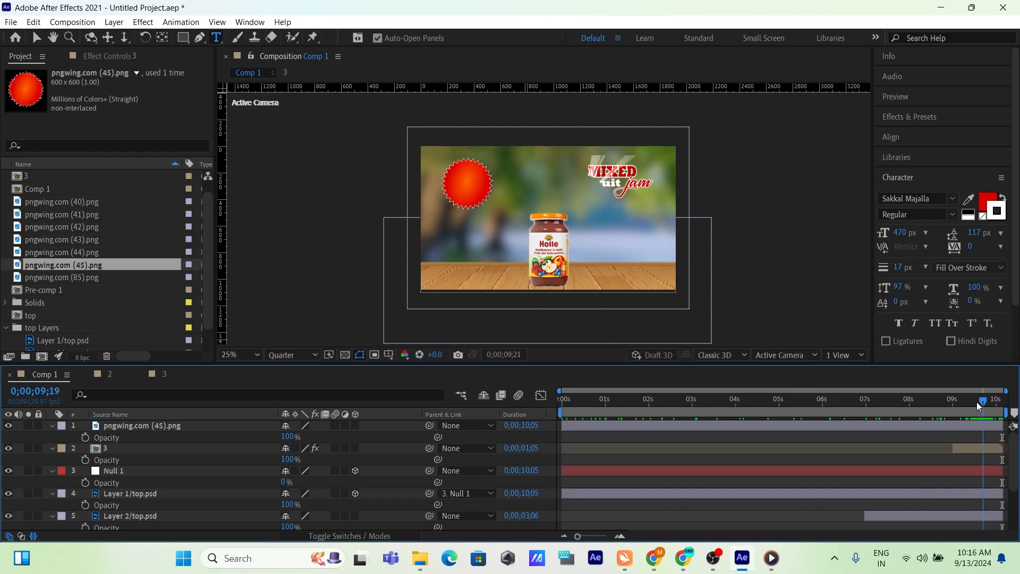
left_click(955, 423)
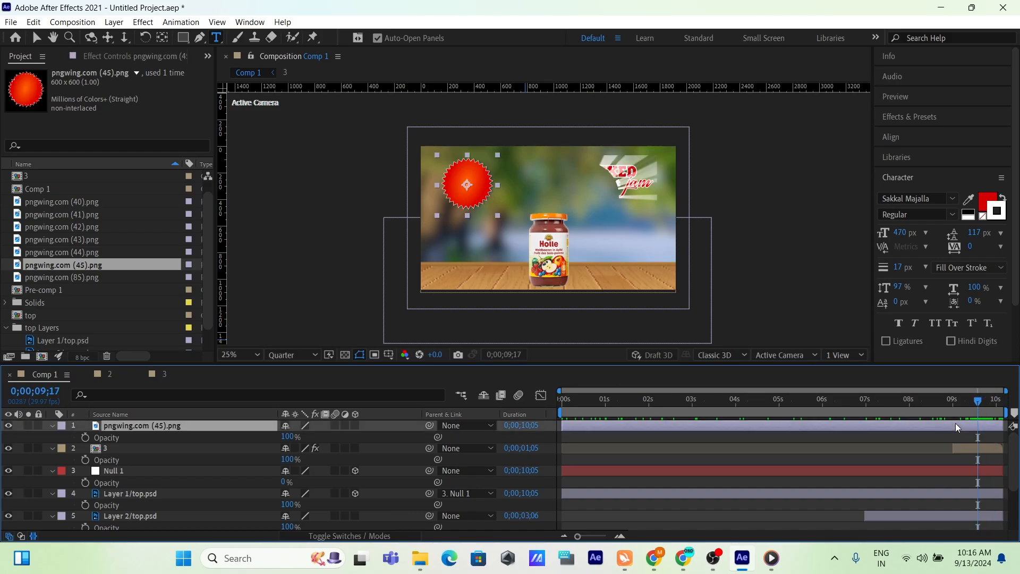
key("alt+bracketleft")
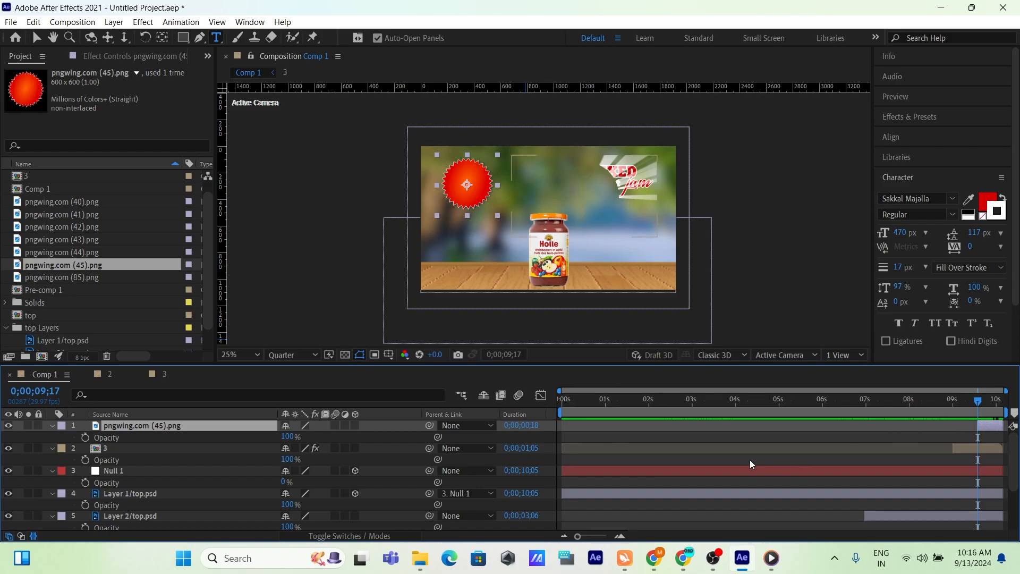
Step: Keyframe the red badge's opacity from 1% at 0;00;09;17 to 100% at 0;00;10;04 and apply Easy Ease to both keyframes
left_click(84, 437)
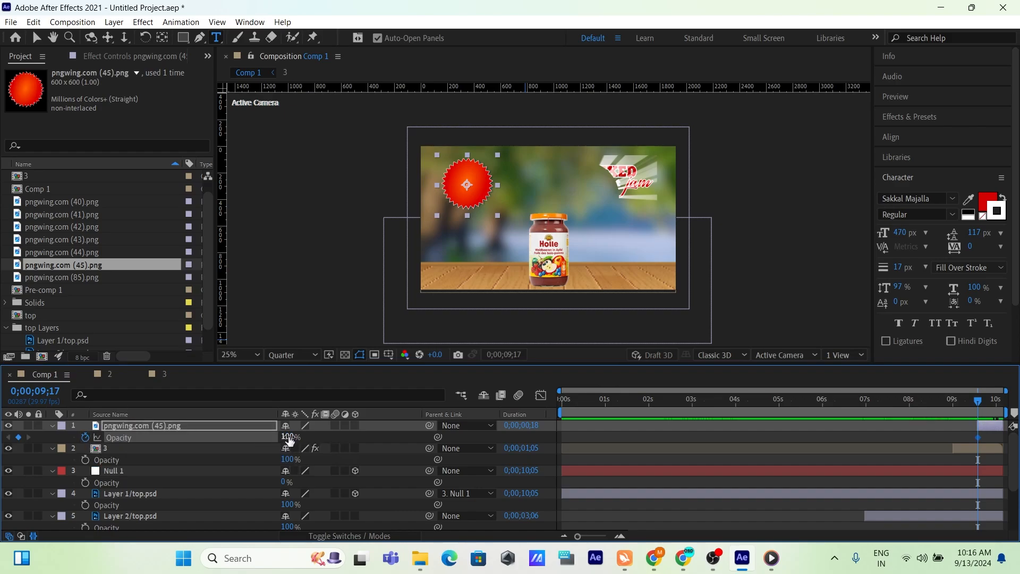
left_click_drag(289, 437, 220, 437)
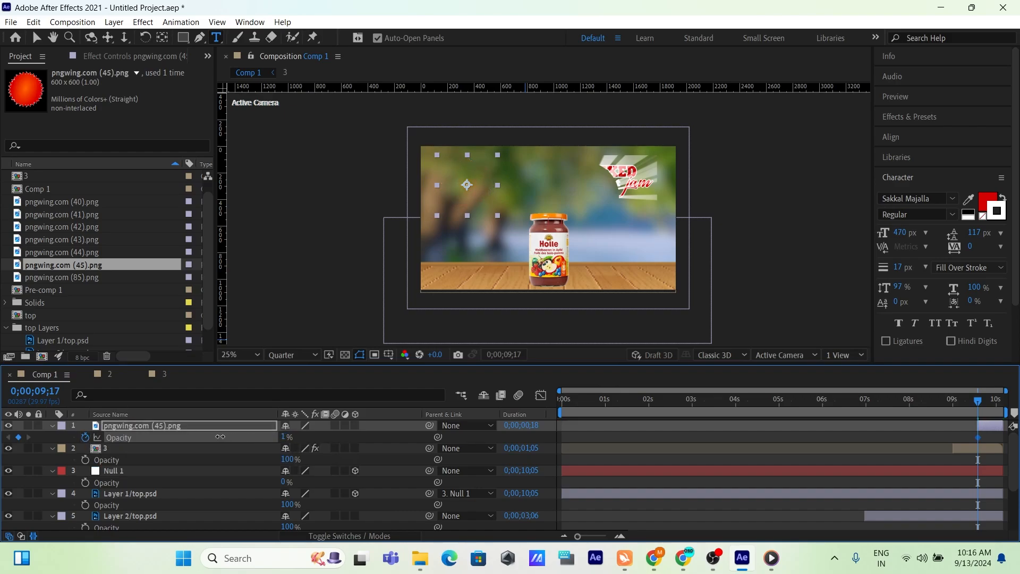
left_click_drag(981, 403, 1003, 402)
left_click_drag(292, 438, 345, 438)
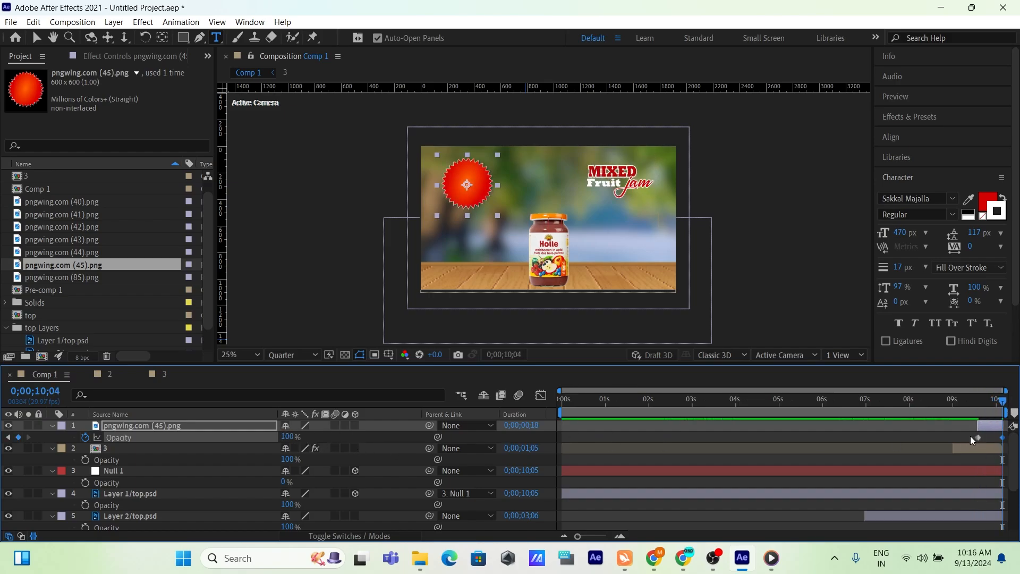
left_click_drag(970, 436, 1006, 445)
key("F9")
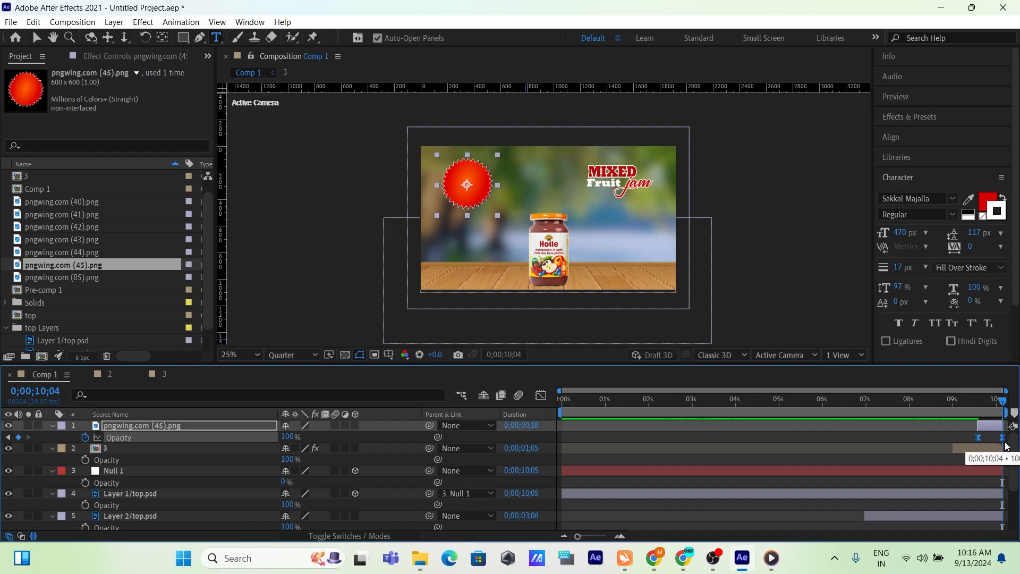
Step: Preview the title and badge reveal from 0;00;09;07, replay the composition from near its beginning and return to 0;00;00;00
left_click(962, 404)
key("space")
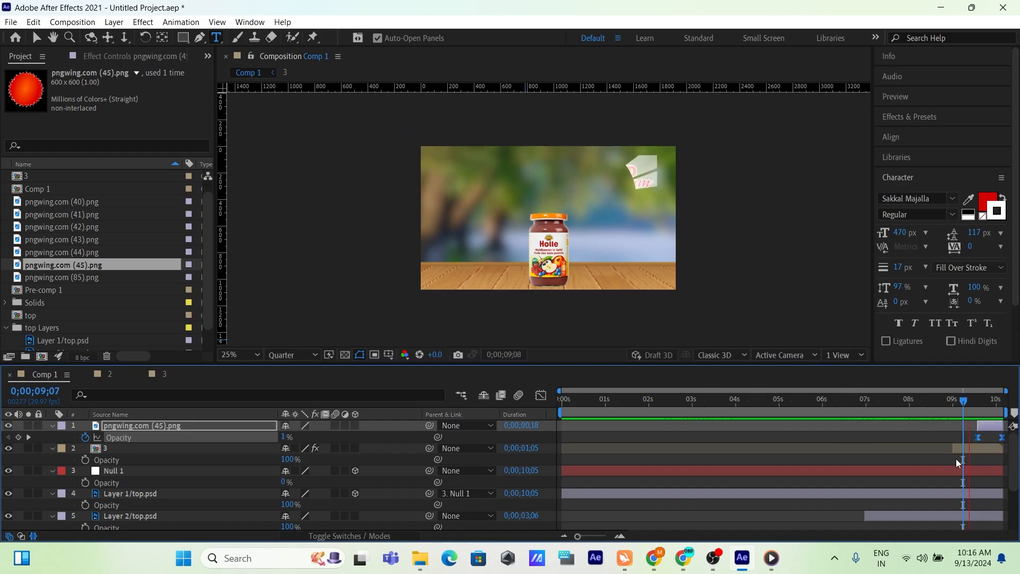
key("space")
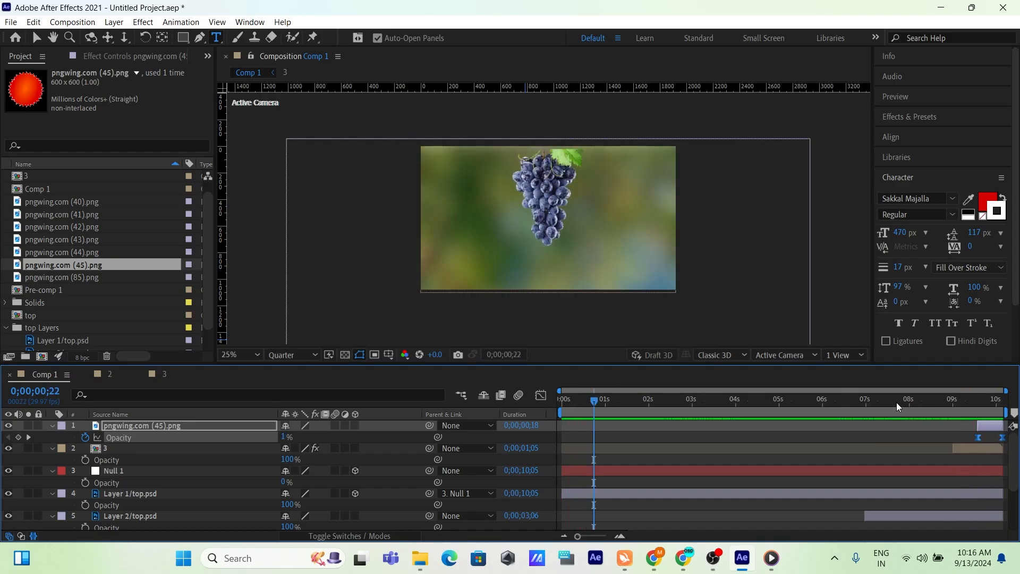
left_click_drag(595, 403, 570, 407)
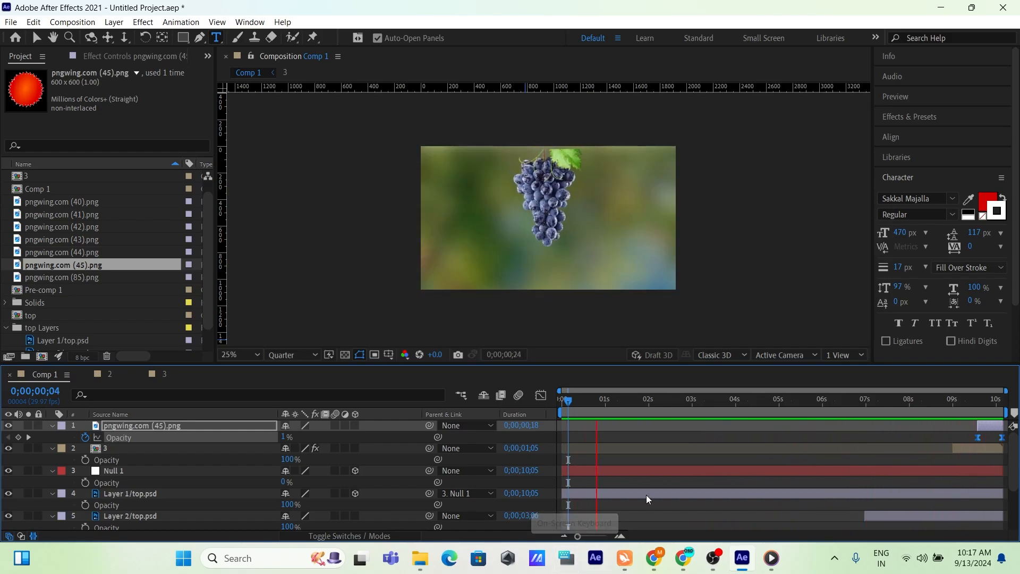
left_click_drag(606, 406, 562, 406)
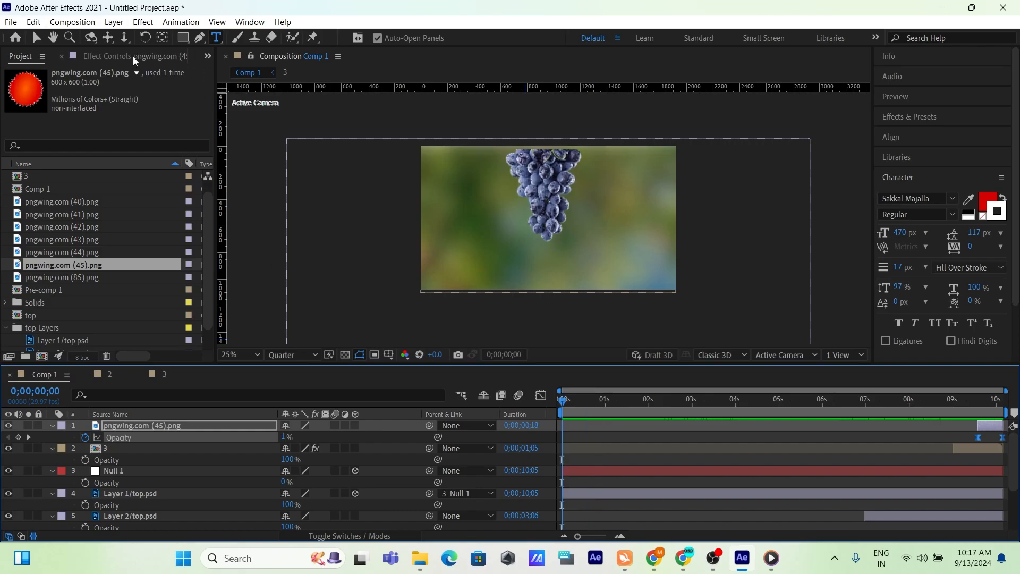
Step: Send Comp 1 to the Adobe Media Encoder queue and switch to Adobe Media Encoder
left_click(10, 22)
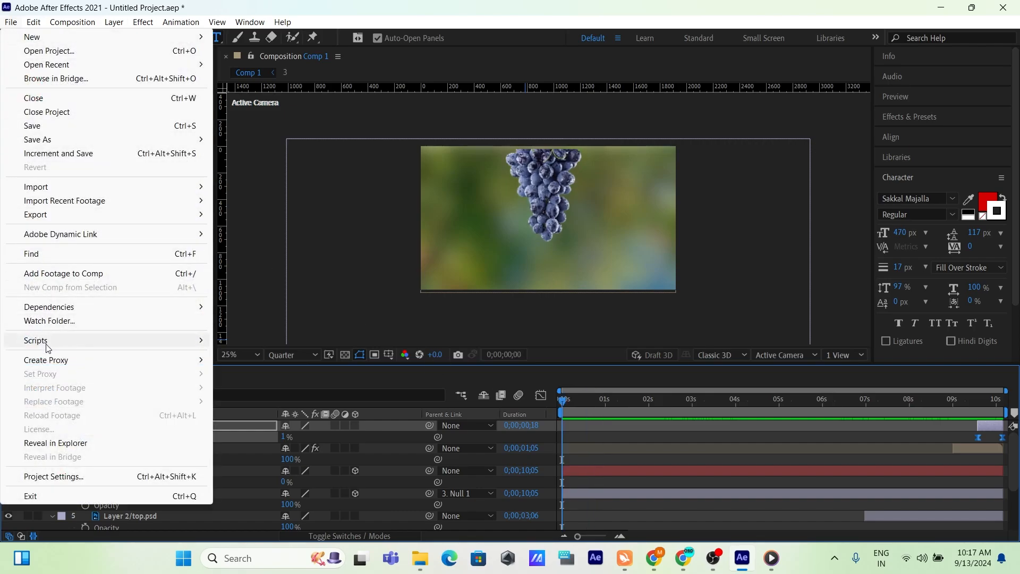
mouse_move(53, 215)
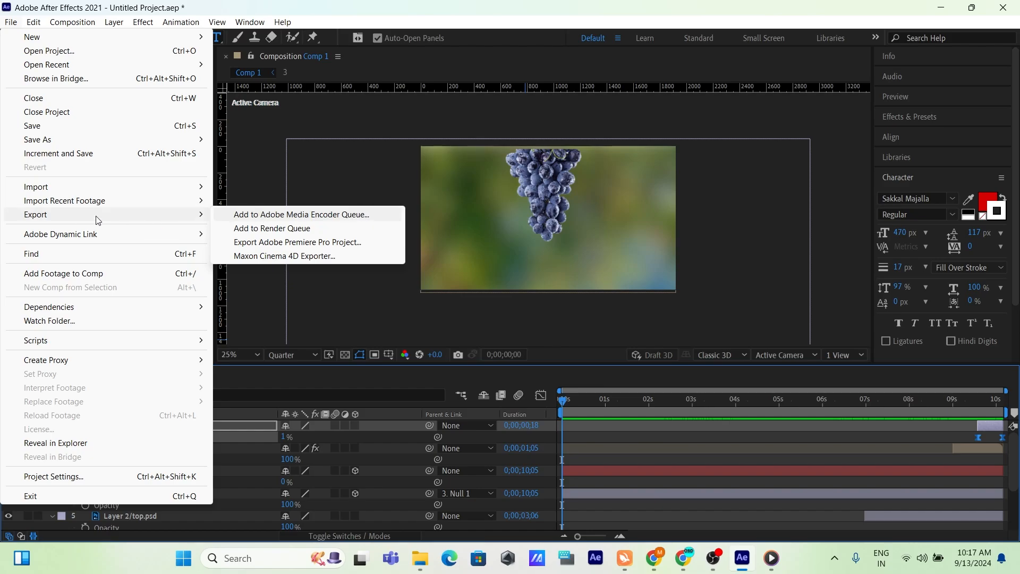
left_click(301, 215)
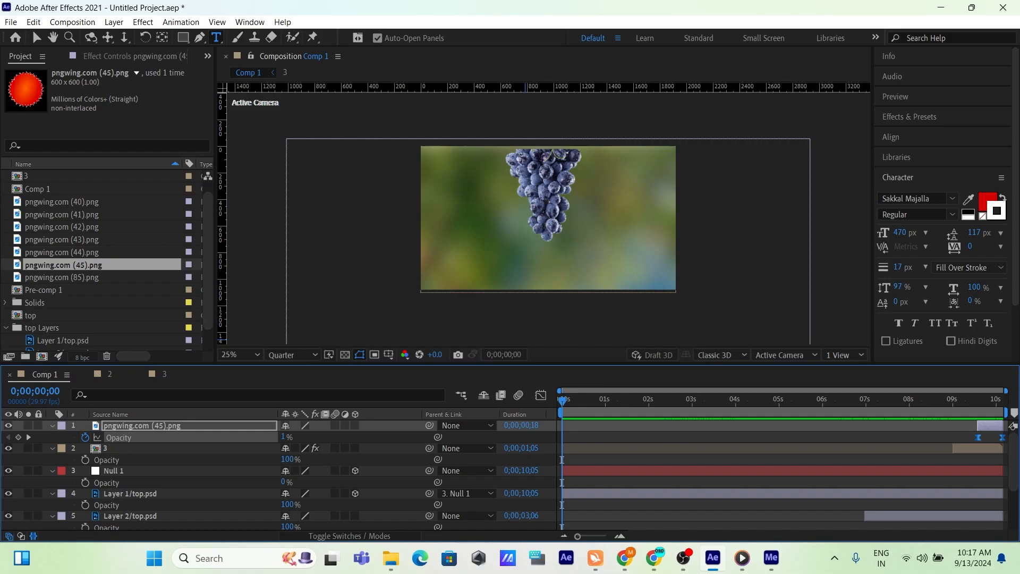
left_click(771, 558)
left_click_drag(393, 201, 342, 51)
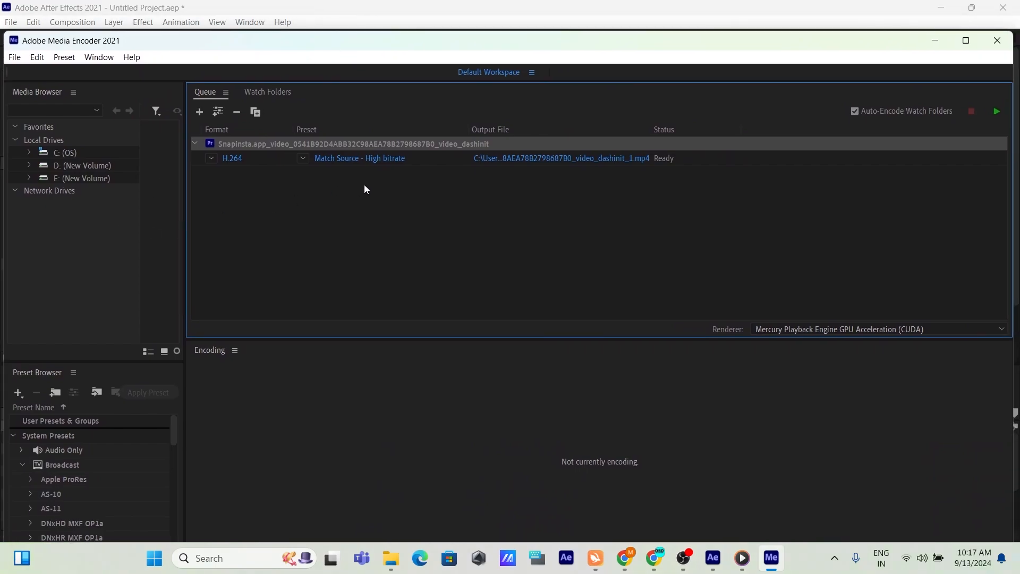
left_click(379, 162)
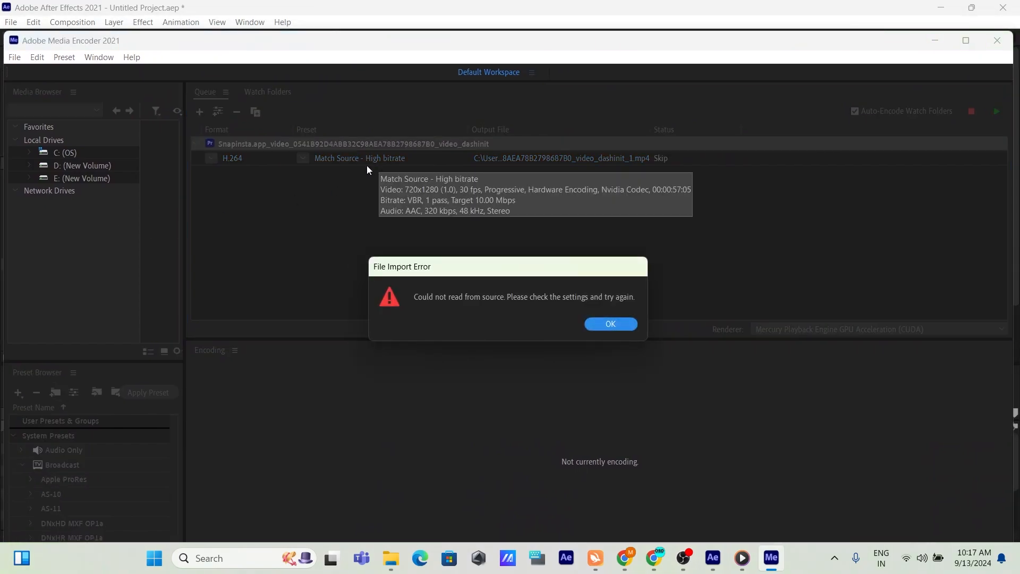
left_click(612, 325)
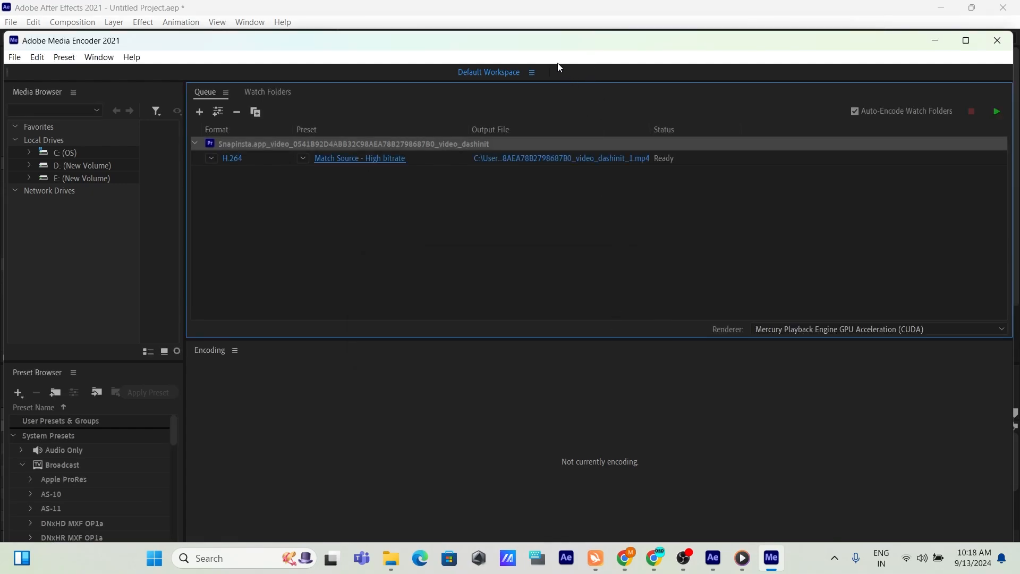
left_click_drag(635, 40, 590, 83)
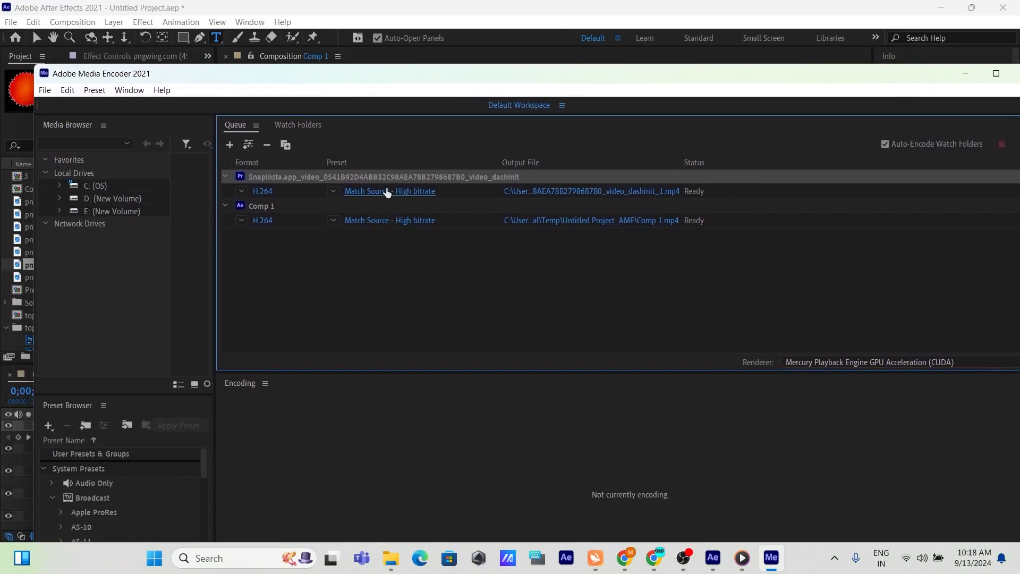
Step: Open the export settings of the queued Comp 1 and enable Use Maximum Render Quality
left_click(402, 221)
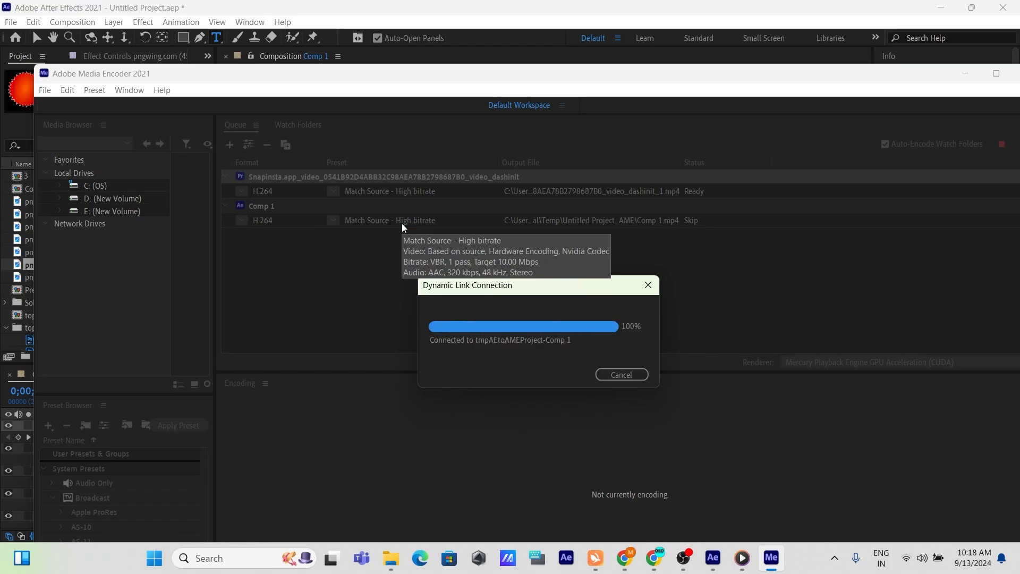
left_click(402, 221)
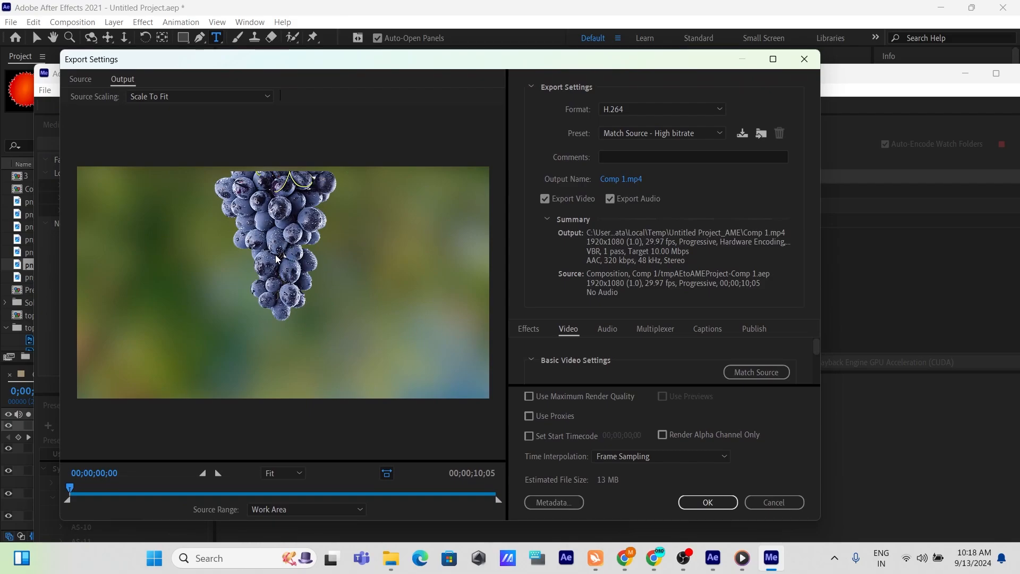
left_click(529, 397)
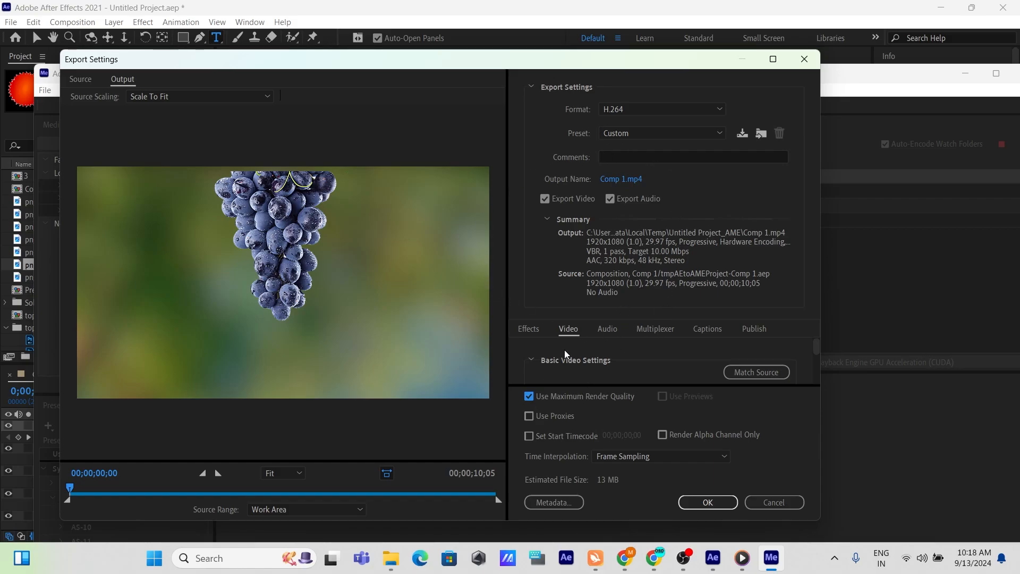
Step: Set Comp 1's output file to fffff.mp4 in the Downloads folder and start rendering the queue
left_click(633, 180)
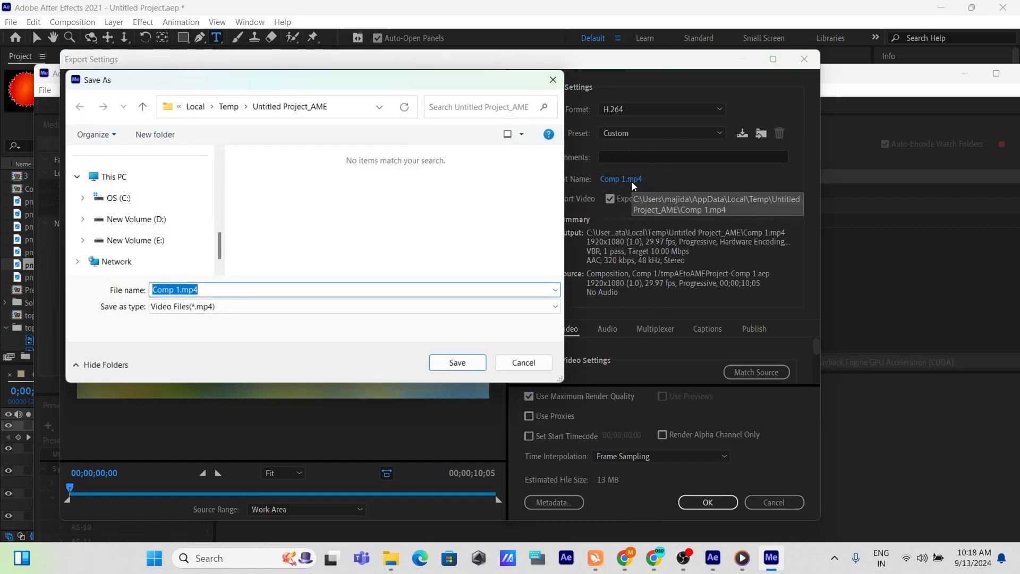
left_click(131, 266)
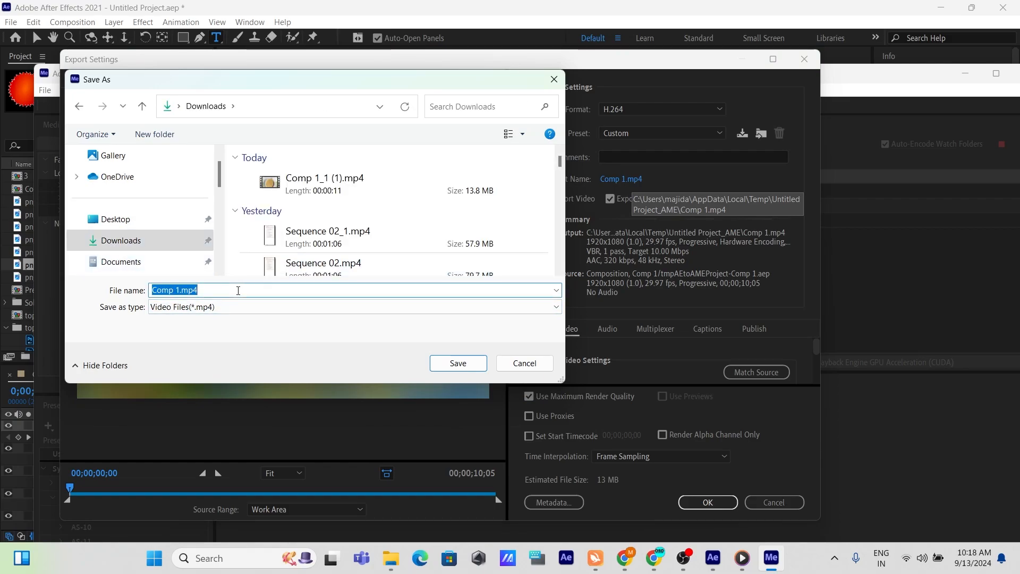
type("fffff")
left_click(457, 363)
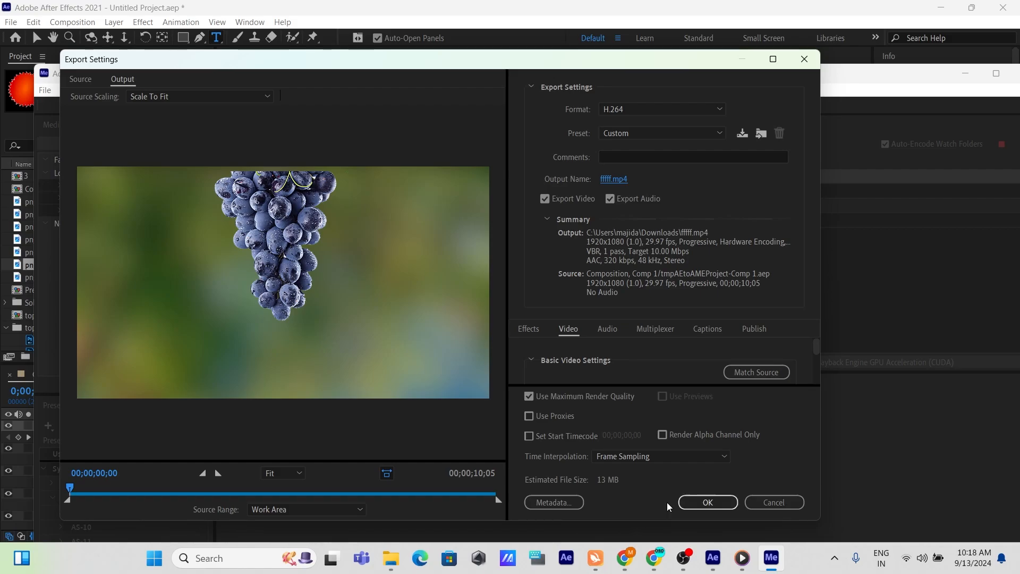
left_click(709, 504)
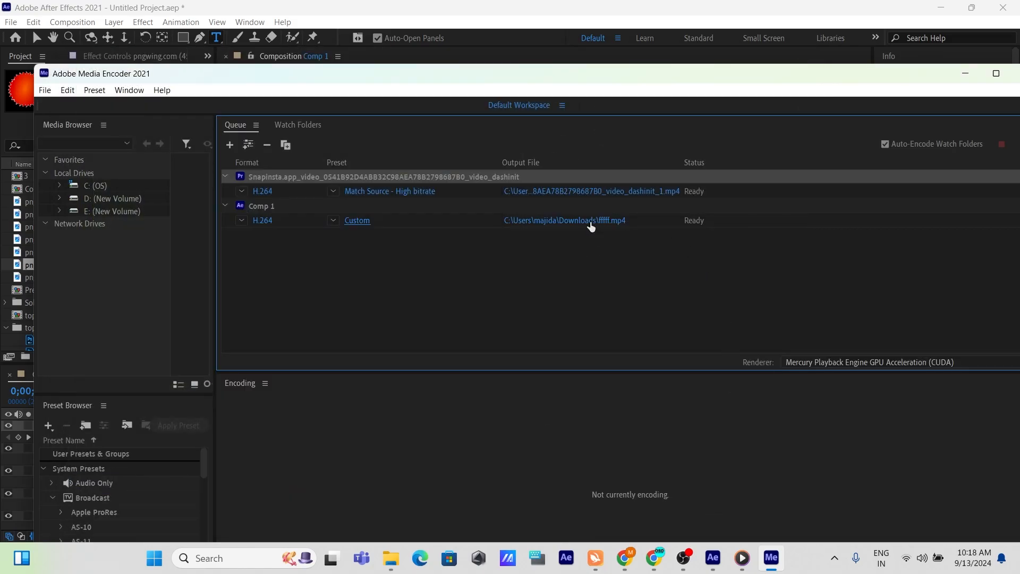
left_click_drag(922, 78, 824, 79)
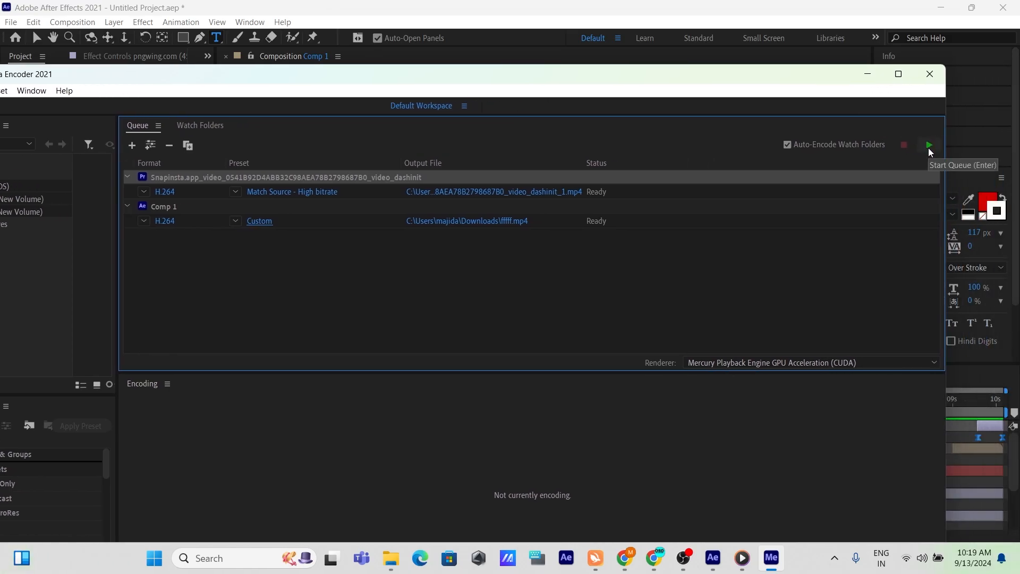
left_click(929, 148)
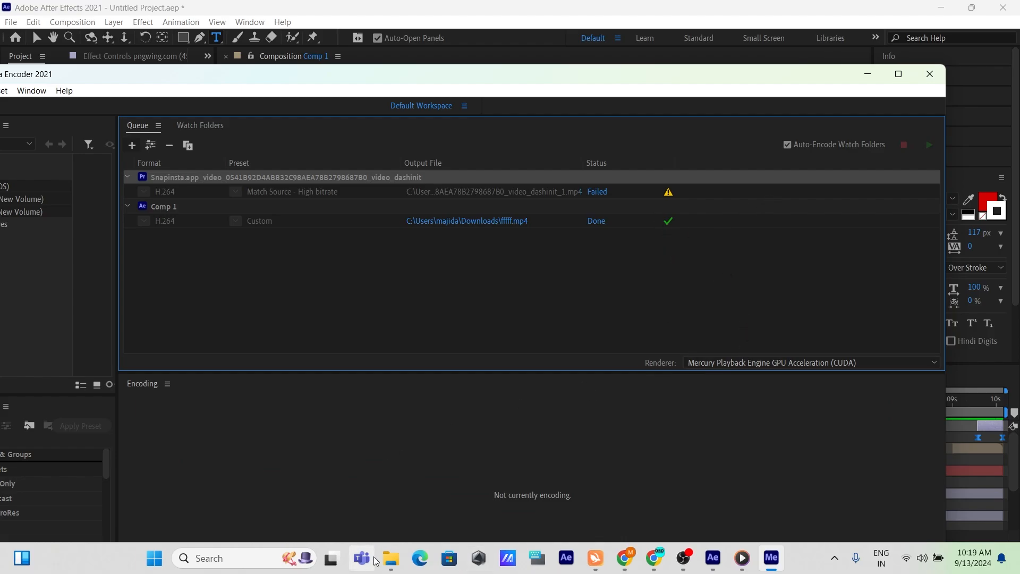
Step: Open the rendered fffff.mp4 from the Downloads folder in Media Player and play it from about 8 seconds
left_click(391, 558)
left_click(228, 196)
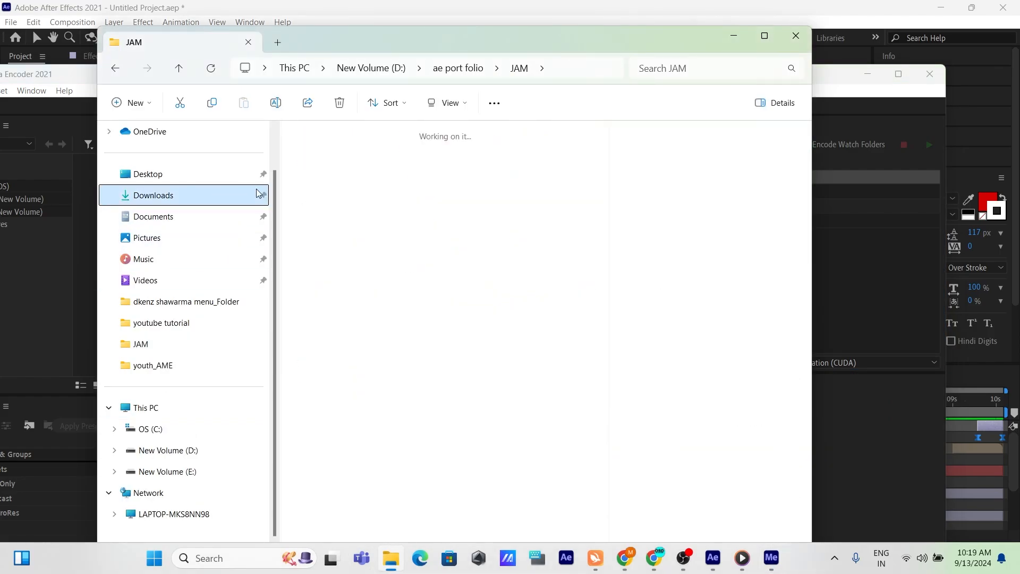
left_click(397, 291)
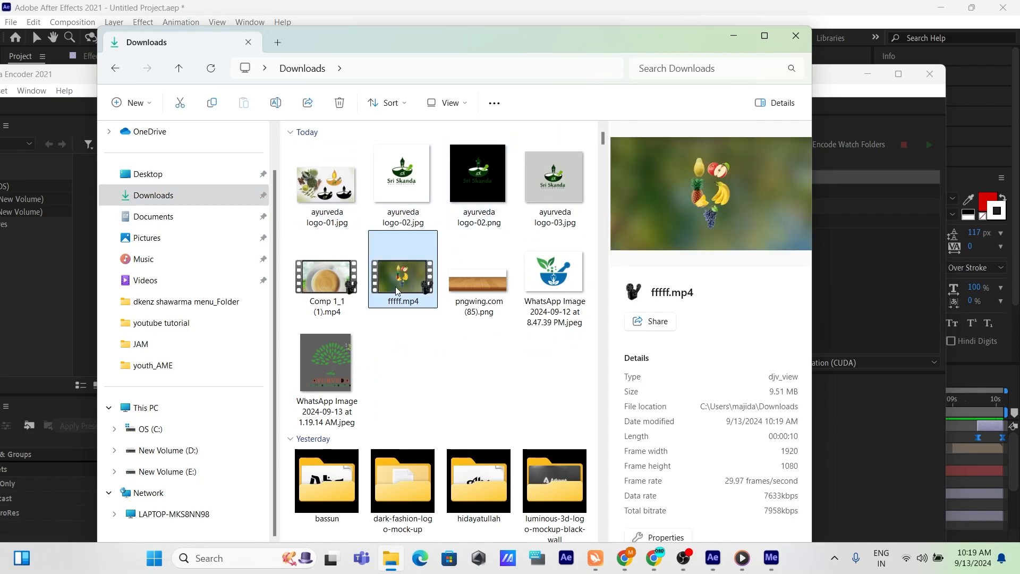
right_click(397, 291)
mouse_move(478, 272)
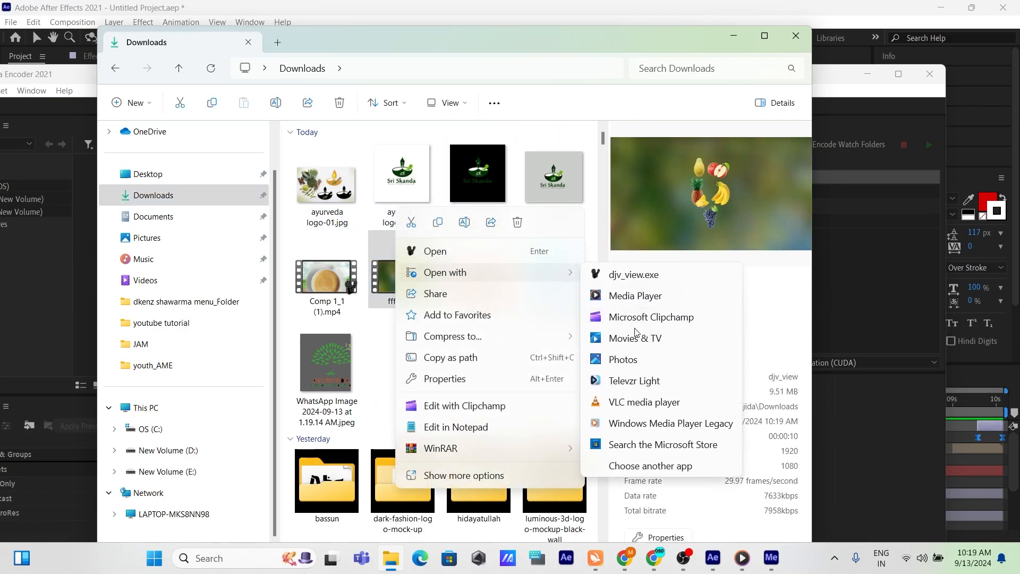
left_click(633, 296)
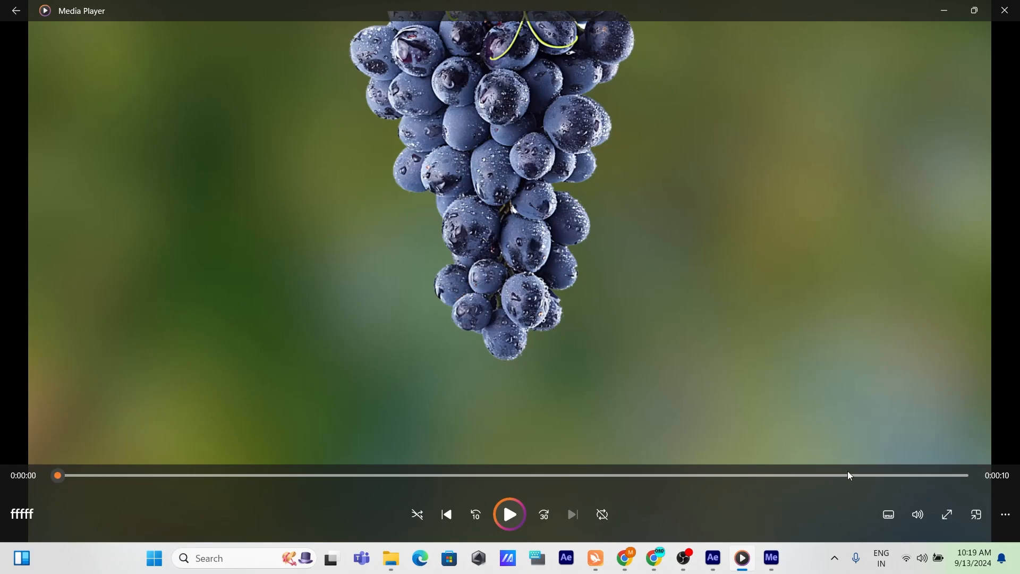
left_click(848, 473)
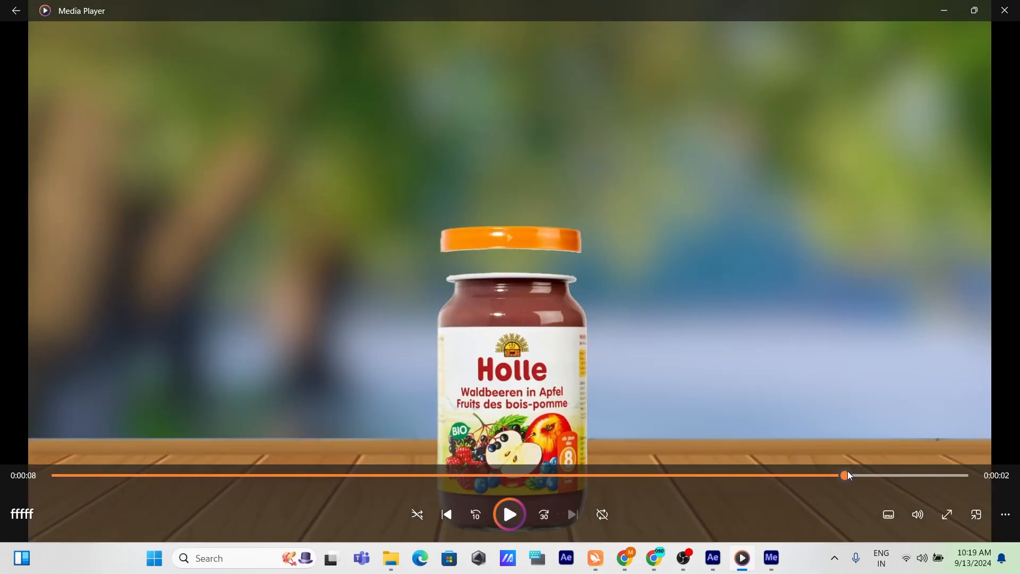
left_click(513, 520)
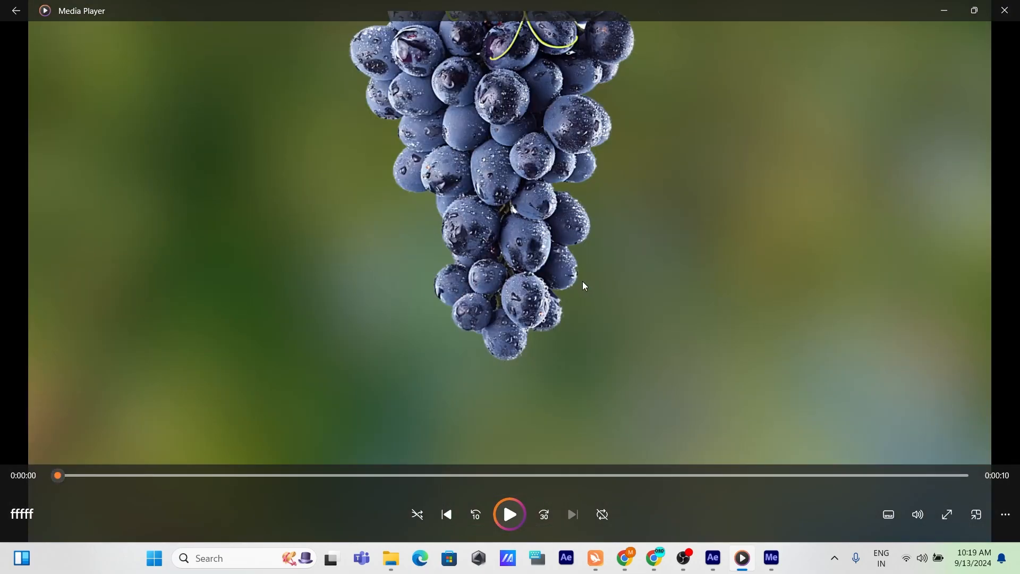